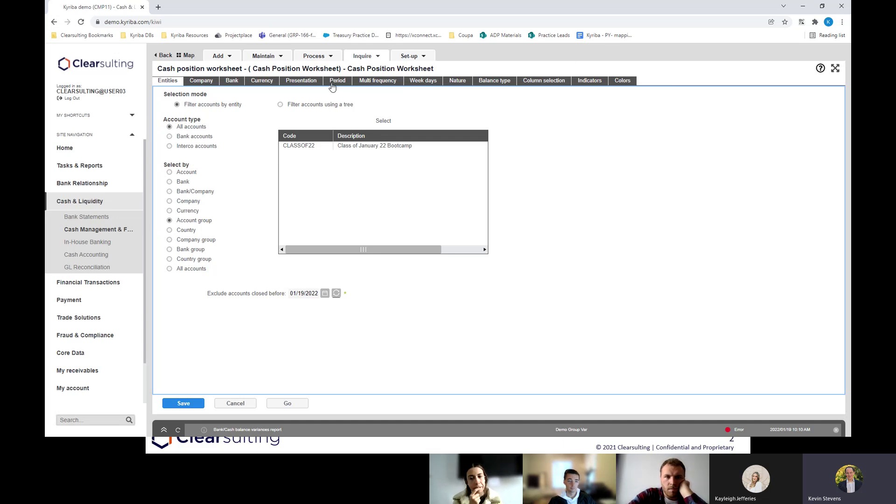
Set the worksheet template's period to start on 01/11/2022 and end on 01/12/2022
{"action": "left_click", "coordinate": [338, 83]}
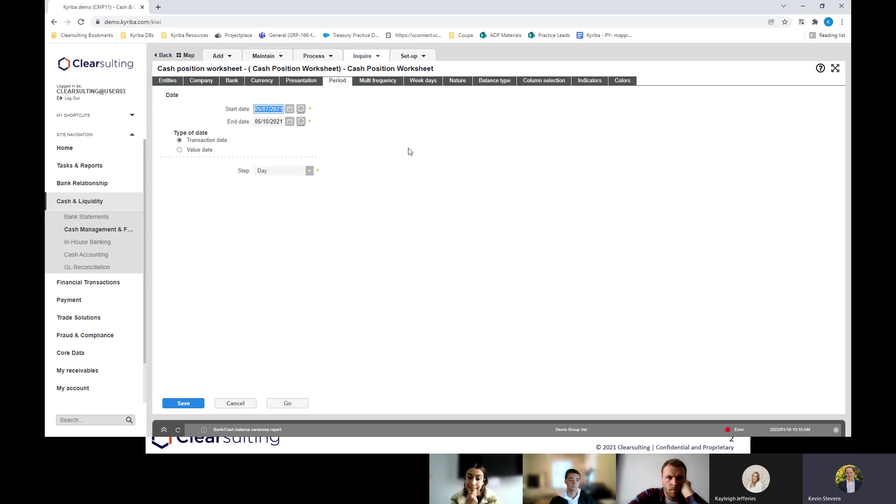
{"action": "type", "text": "1.1"}
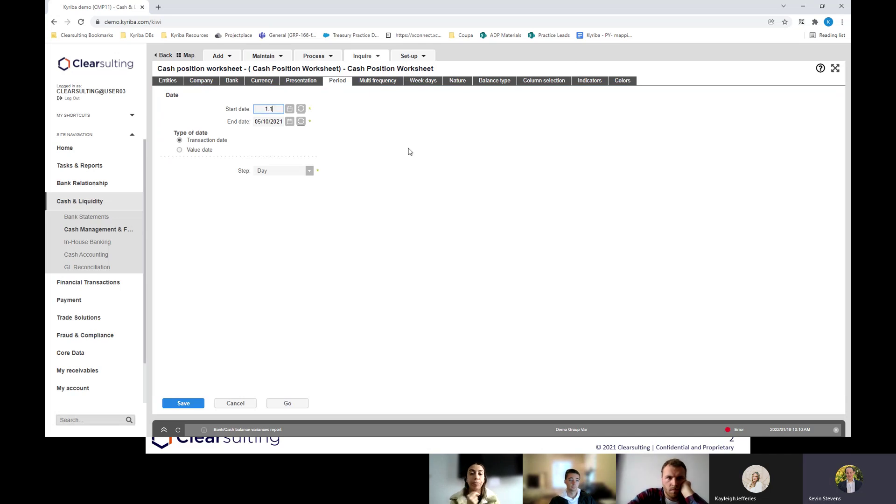
{"action": "type", "text": "1"}
{"action": "key", "text": "Tab"}
{"action": "left_click", "coordinate": [263, 121]}
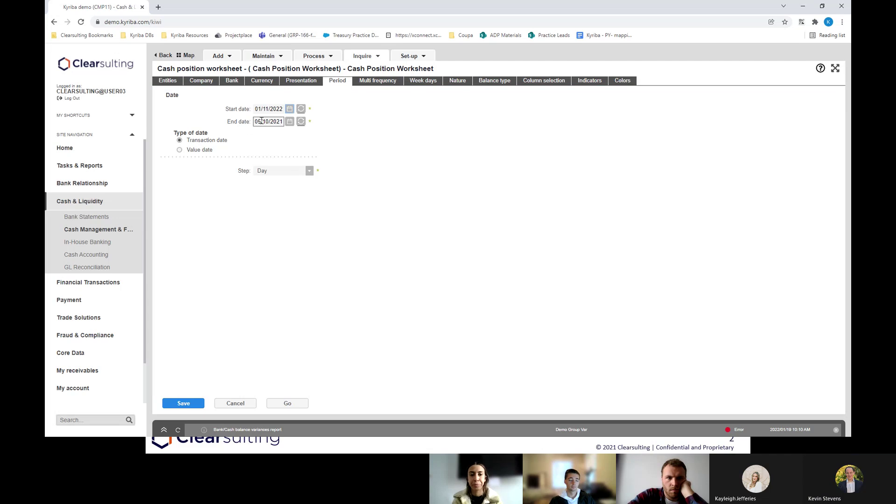
{"action": "type", "text": "1.1"}
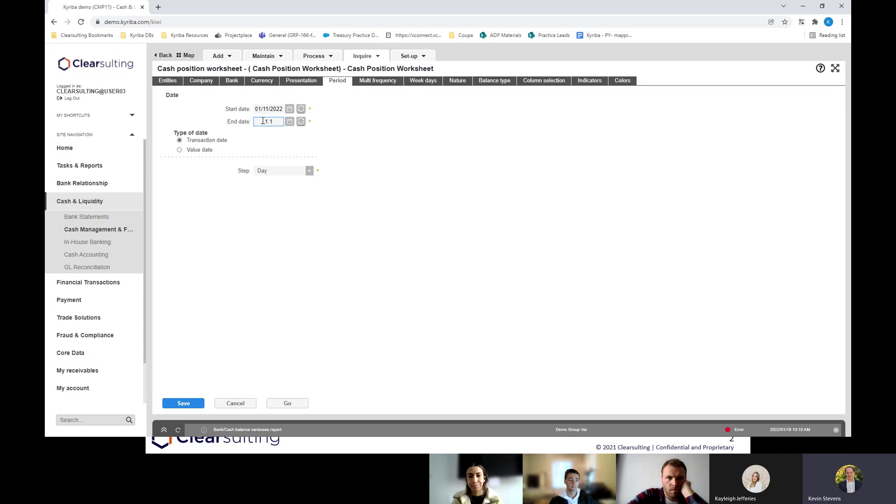
{"action": "type", "text": "2"}
{"action": "key", "text": "Return"}
{"action": "left_click", "coordinate": [468, 172]}
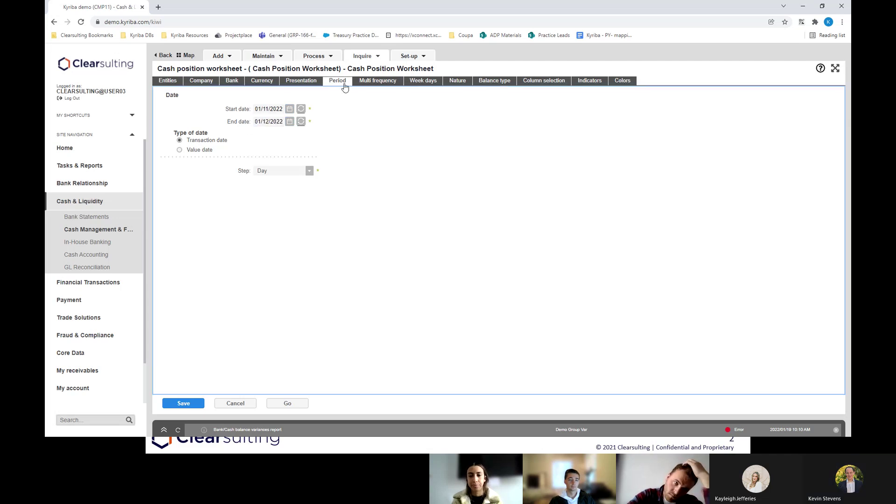
Check the template's nature, balance type, column selection and indicator settings, and save the template
{"action": "left_click", "coordinate": [460, 81]}
{"action": "left_click", "coordinate": [511, 82]}
{"action": "left_click", "coordinate": [546, 82]}
{"action": "left_click", "coordinate": [590, 81]}
{"action": "left_click", "coordinate": [183, 403]}
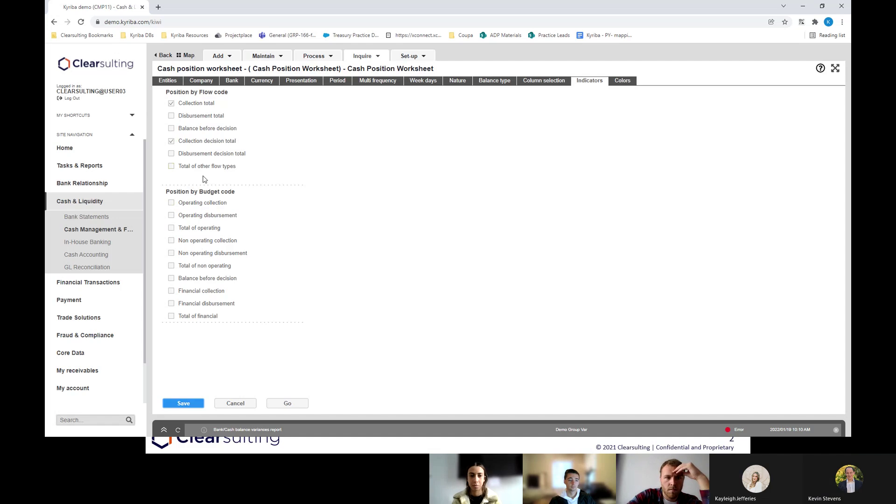
Set the template's code grouping to Do not group codes in the presentation settings
{"action": "left_click", "coordinate": [301, 81]}
{"action": "left_click", "coordinate": [302, 195]}
{"action": "left_click", "coordinate": [303, 183]}
{"action": "left_click", "coordinate": [301, 182]}
{"action": "left_click", "coordinate": [296, 195]}
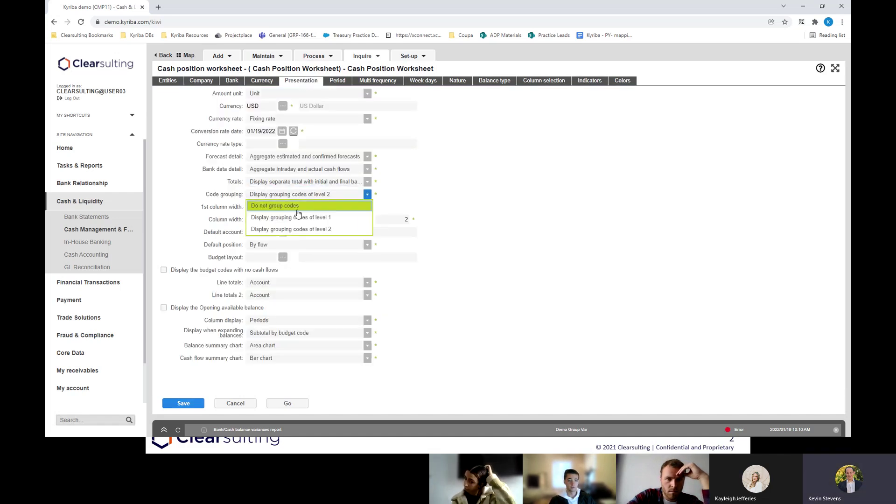
{"action": "left_click", "coordinate": [297, 208]}
Set the totals to Display unique total with initial and final balances, and save and run the worksheet
{"action": "left_click", "coordinate": [327, 182]}
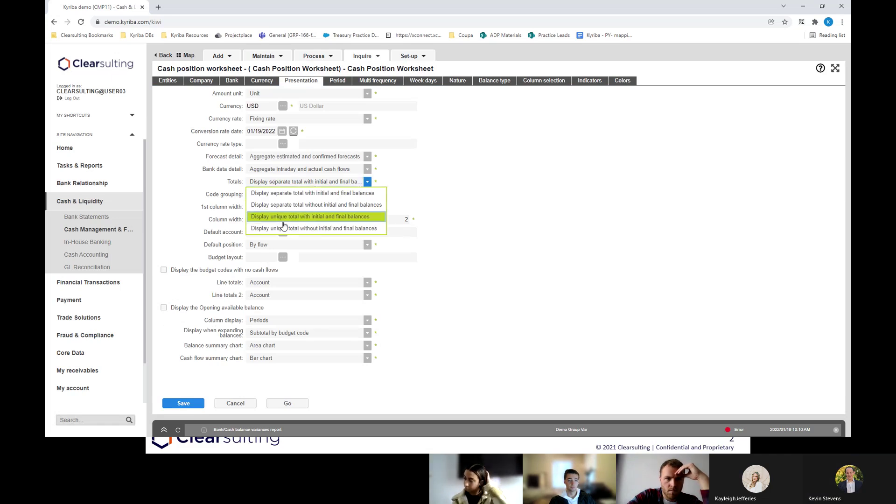
{"action": "left_click", "coordinate": [280, 218]}
{"action": "left_click", "coordinate": [184, 404]}
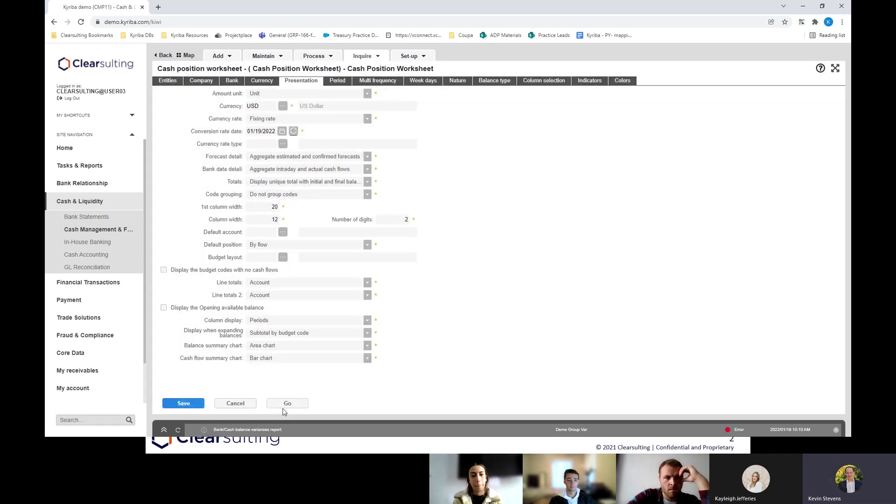
{"action": "left_click", "coordinate": [285, 404]}
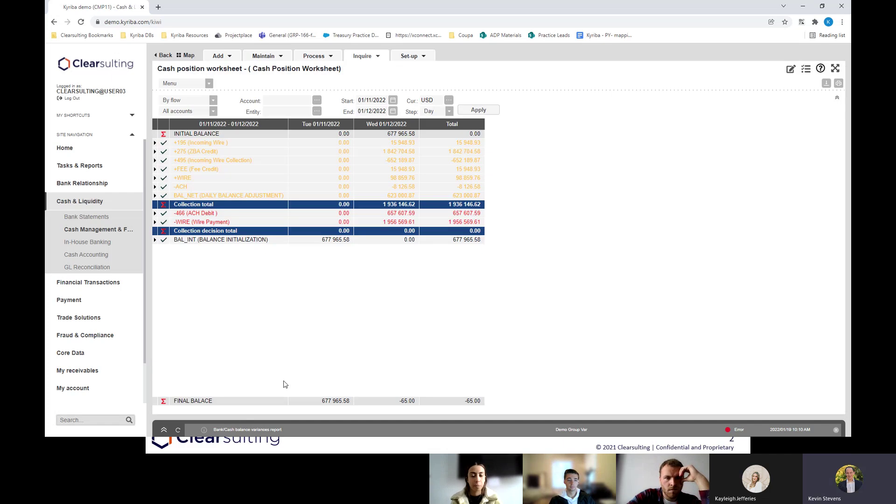
Turn off the template's color rules for Collections and Disbursements, and save and rerun the worksheet
{"action": "left_click", "coordinate": [792, 70]}
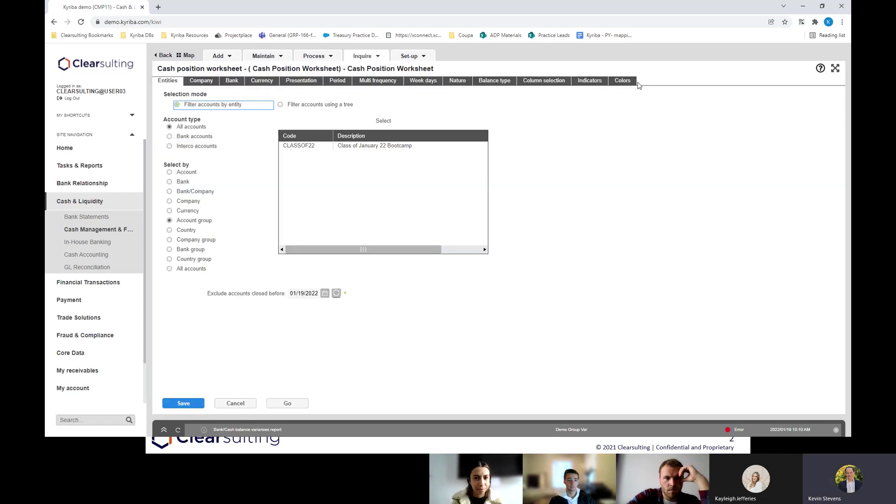
{"action": "left_click", "coordinate": [592, 81]}
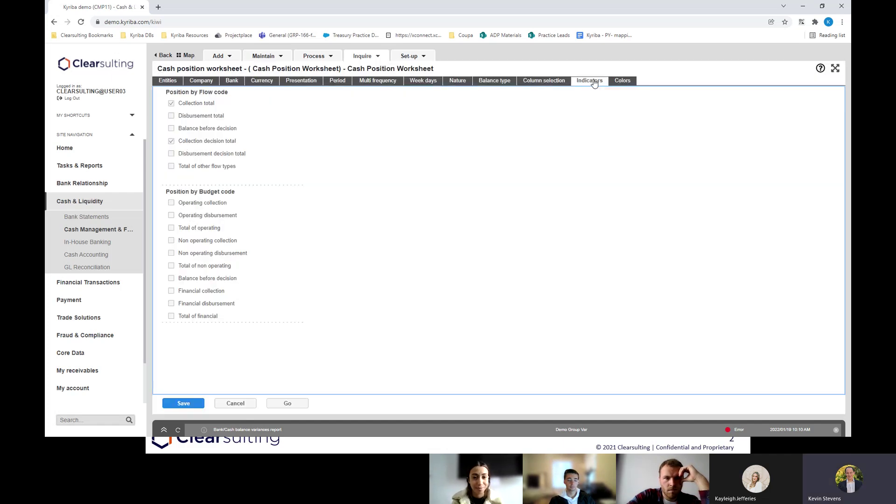
{"action": "left_click", "coordinate": [622, 84]}
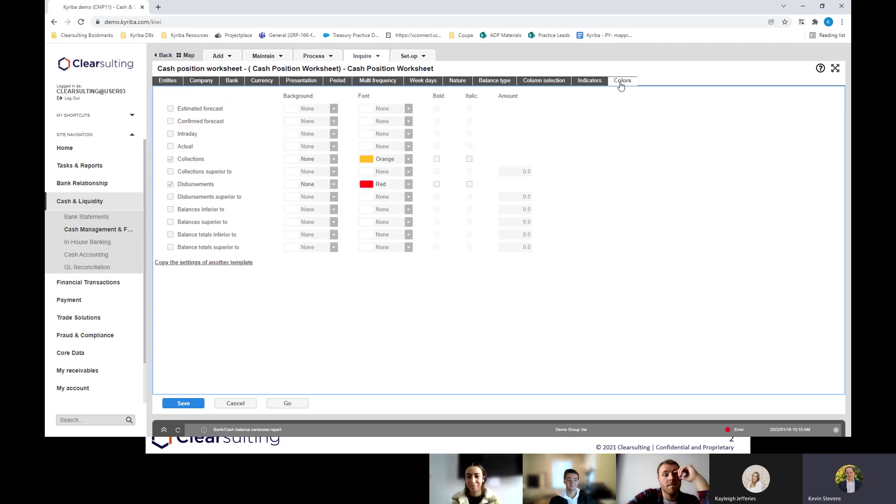
{"action": "left_click", "coordinate": [178, 160]}
{"action": "left_click", "coordinate": [183, 186]}
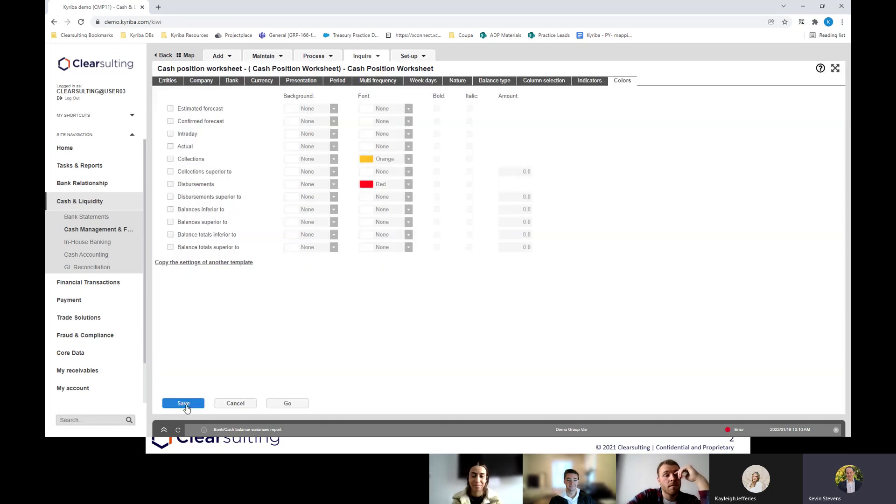
{"action": "left_click", "coordinate": [284, 404]}
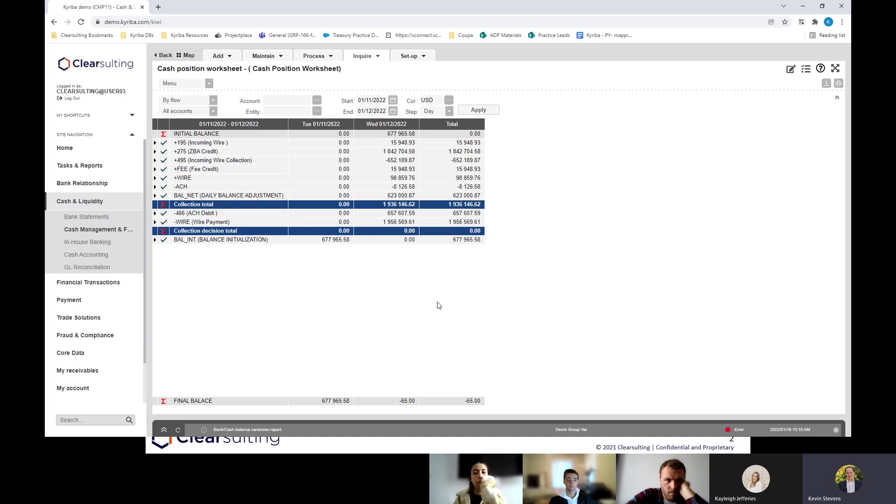
Examine the +195 (Incoming Wire) and +WIRE flow code rows in the worksheet
{"action": "double_click", "coordinate": [187, 144]}
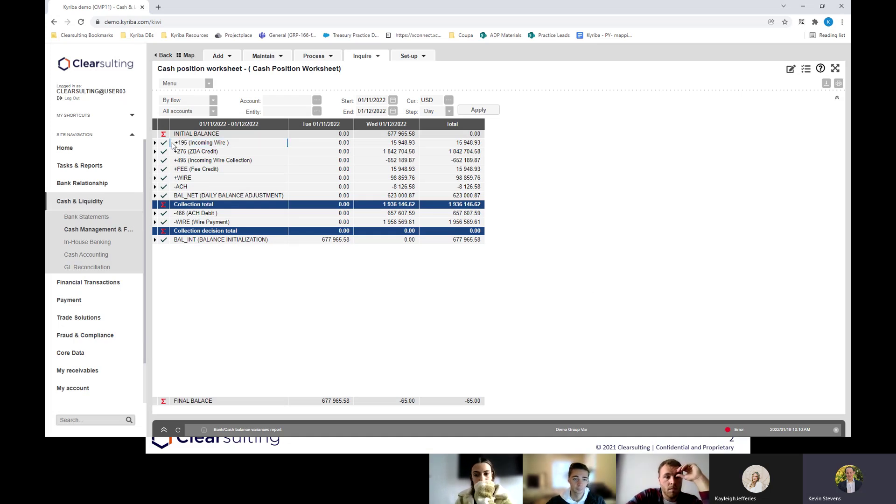
{"action": "left_click", "coordinate": [681, 236]}
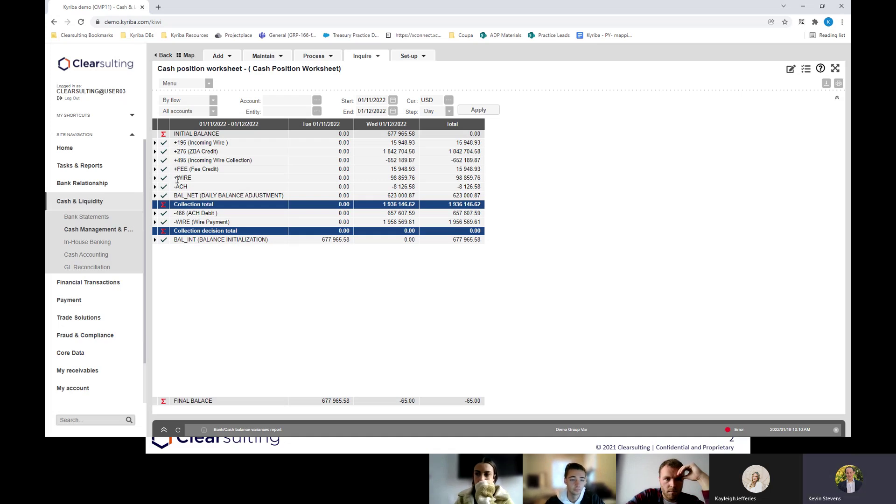
{"action": "left_click", "coordinate": [180, 143]}
{"action": "left_click", "coordinate": [178, 180]}
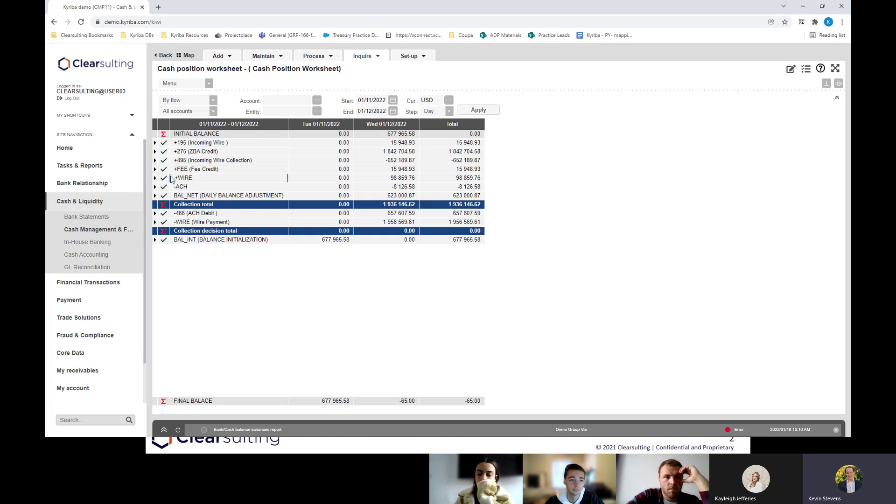
{"action": "left_click", "coordinate": [432, 190]}
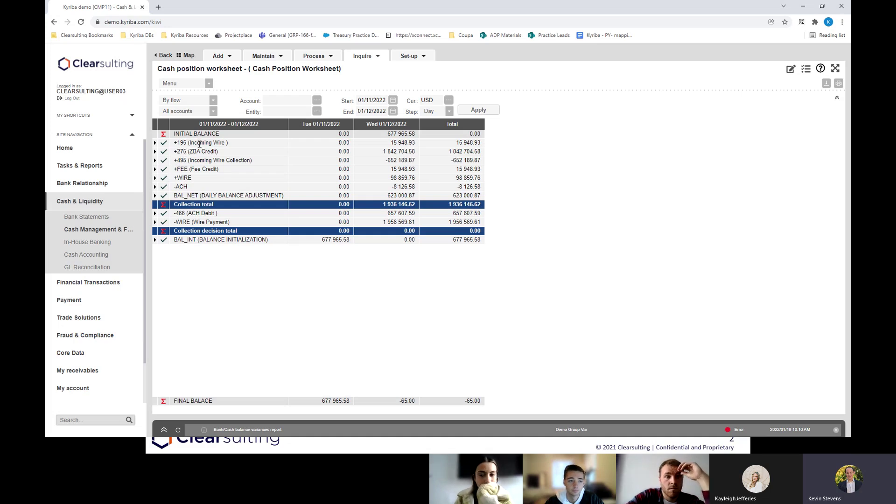
Expand the +195 (Incoming Wire) flow to inspect its account breakdown, and collapse it again
{"action": "left_click", "coordinate": [155, 143]}
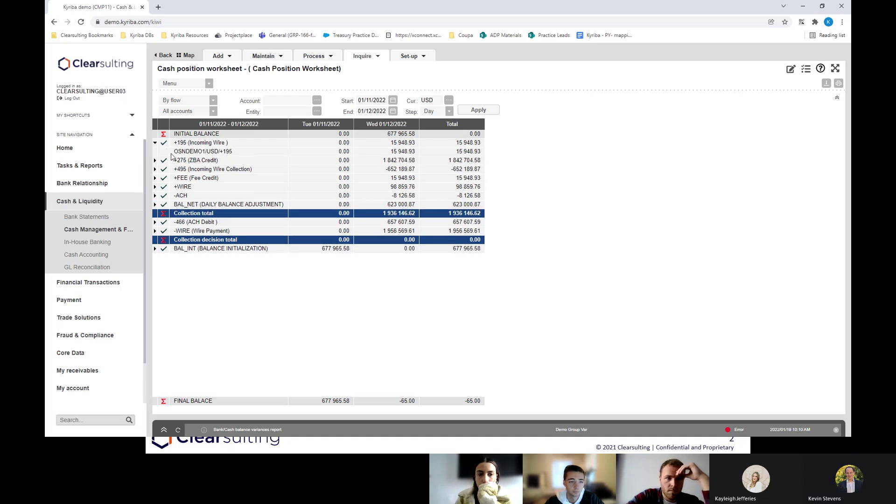
{"action": "left_click", "coordinate": [178, 153]}
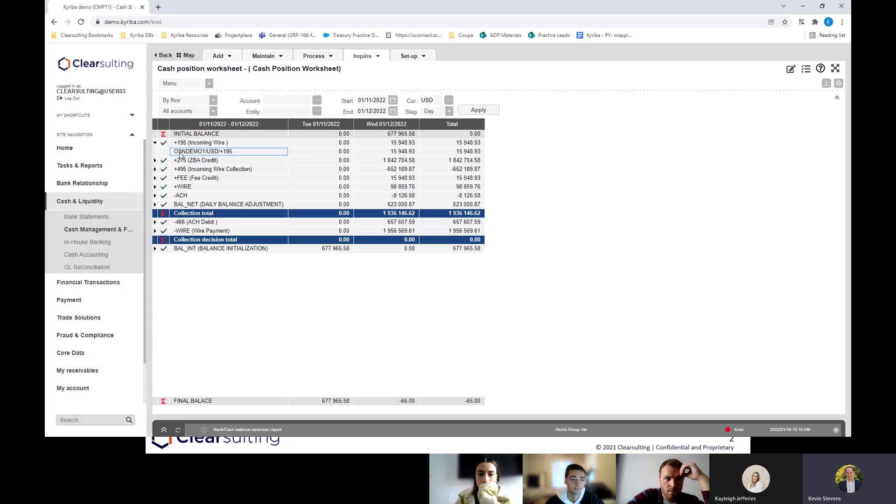
{"action": "left_click", "coordinate": [622, 200]}
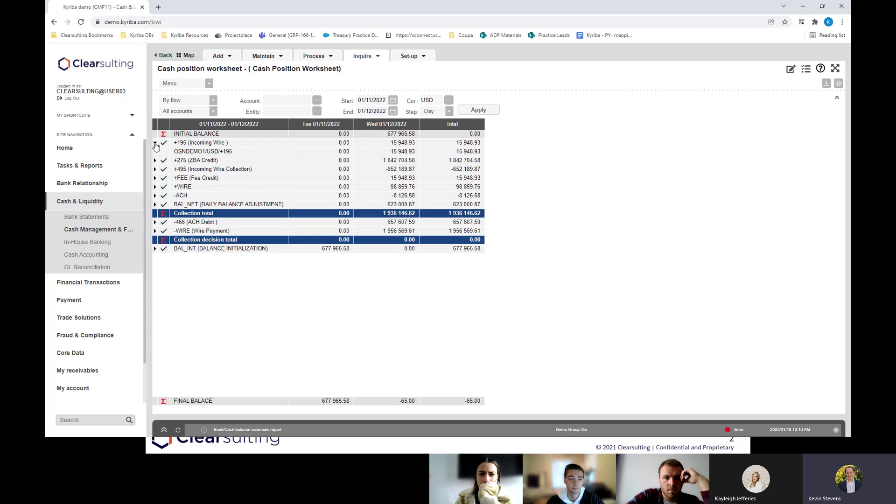
{"action": "left_click", "coordinate": [155, 143]}
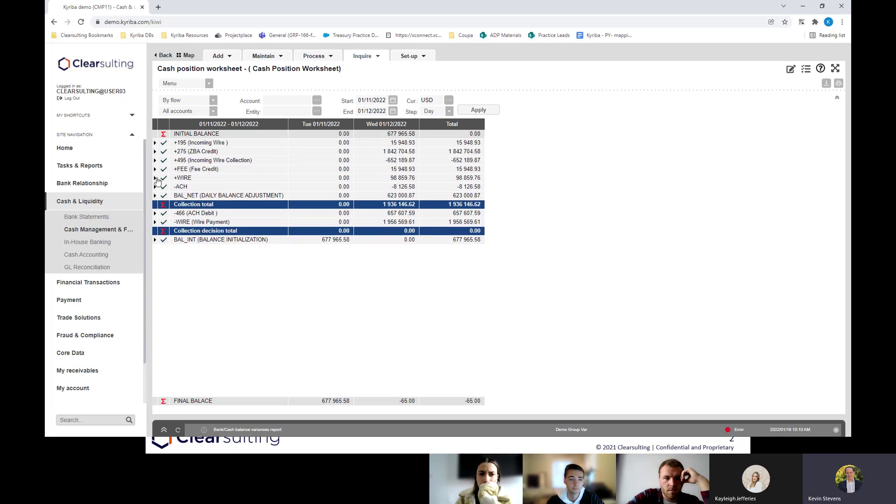
Inspect the account breakdowns of the +WIRE and +275 (ZBA Credit) flows, collapsing each one again
{"action": "left_click", "coordinate": [155, 178]}
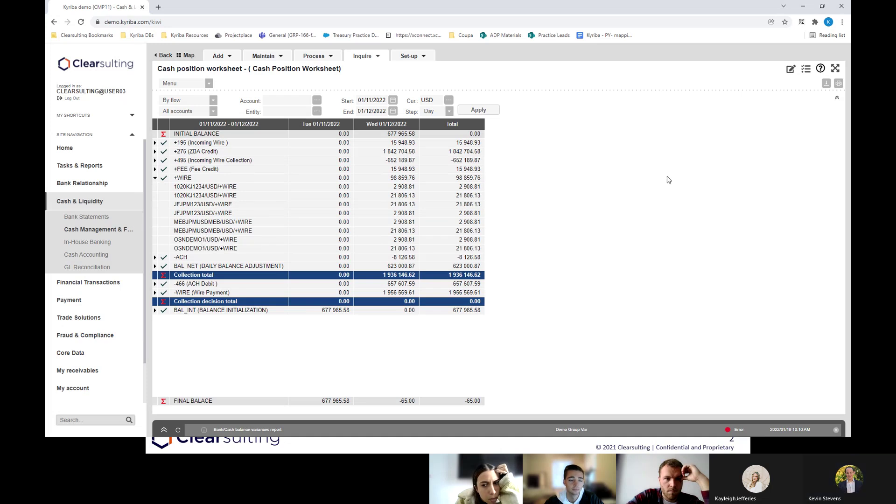
{"action": "left_click", "coordinate": [155, 178]}
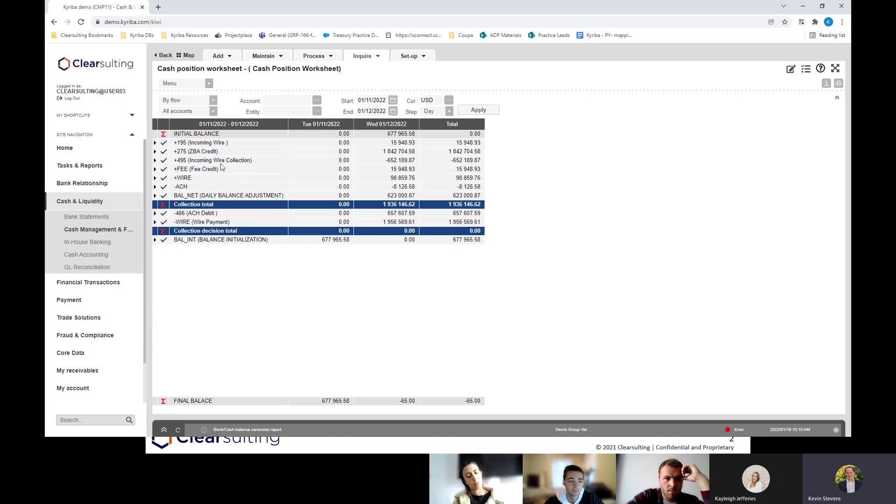
{"action": "left_click", "coordinate": [155, 152]}
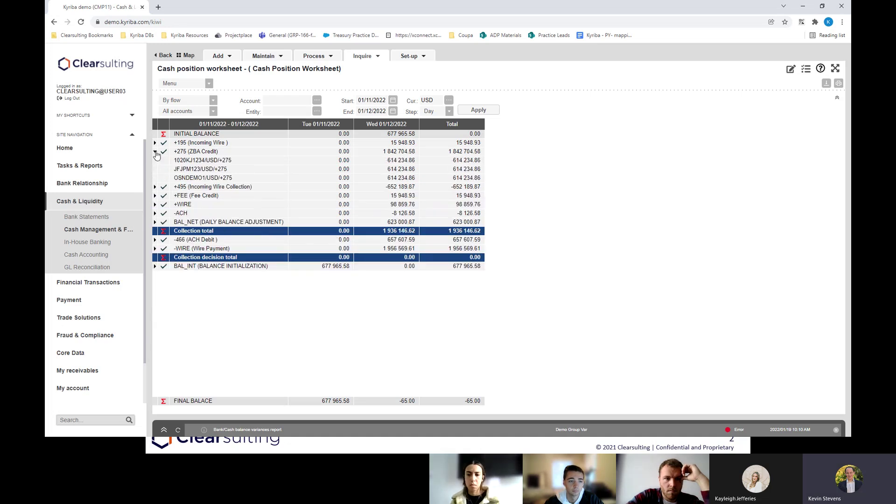
{"action": "left_click", "coordinate": [155, 152]}
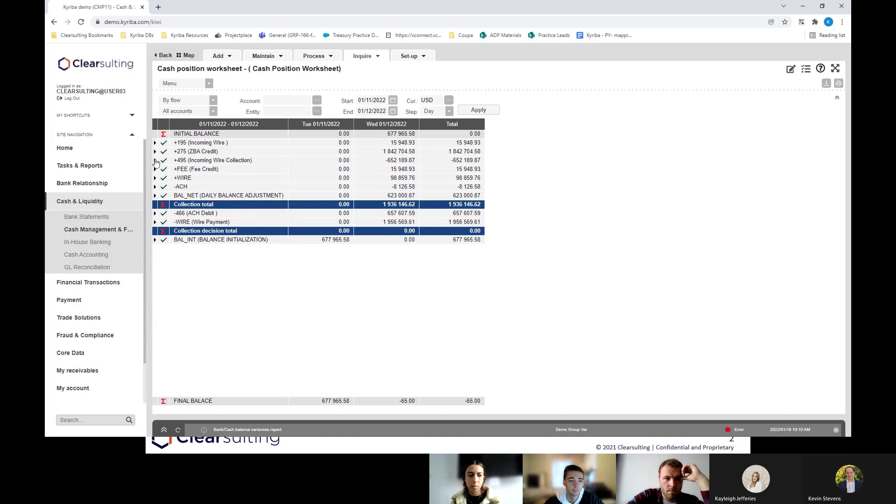
Open the transactions behind the +WIRE amount for 01/12/2022 and temporarily group them by flow amount
{"action": "left_click", "coordinate": [389, 146]}
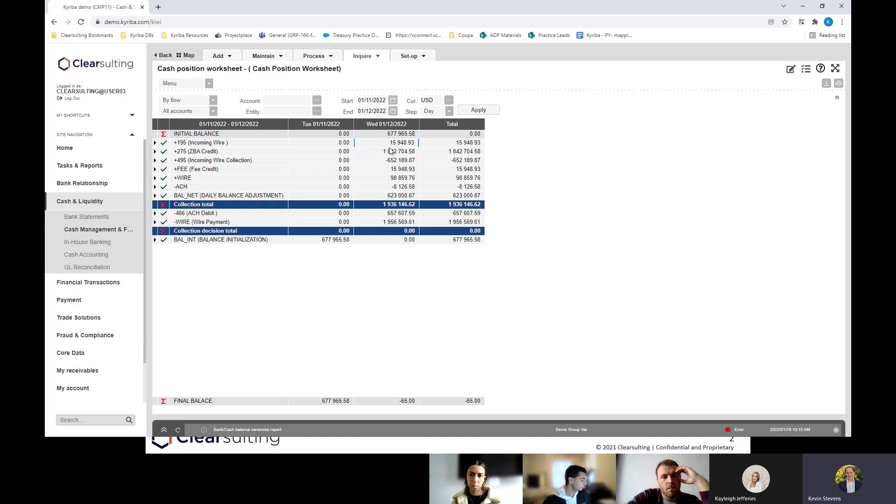
{"action": "left_click", "coordinate": [390, 179]}
{"action": "double_click", "coordinate": [390, 181]}
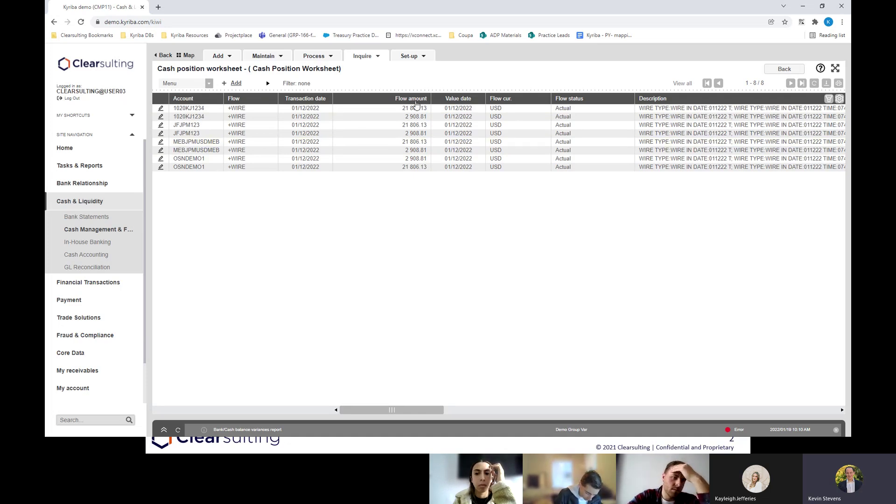
{"action": "left_click_drag", "start_coordinate": [419, 102], "coordinate": [346, 94]}
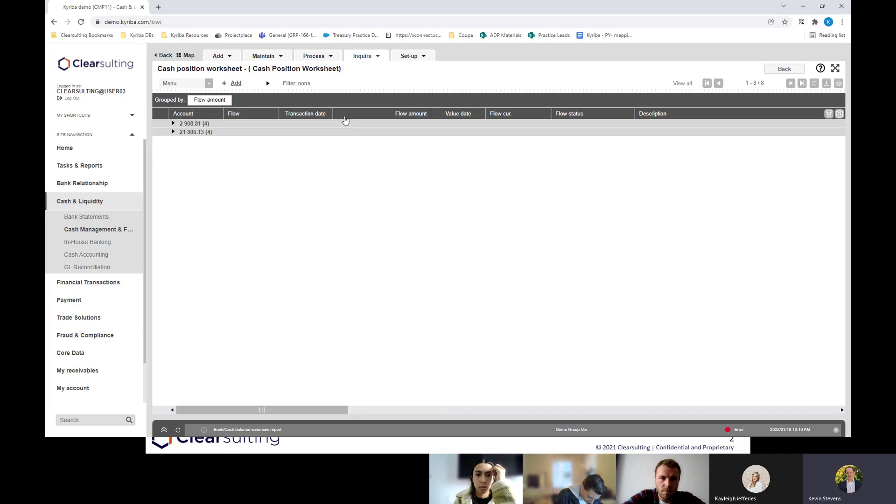
{"action": "left_click", "coordinate": [233, 101]}
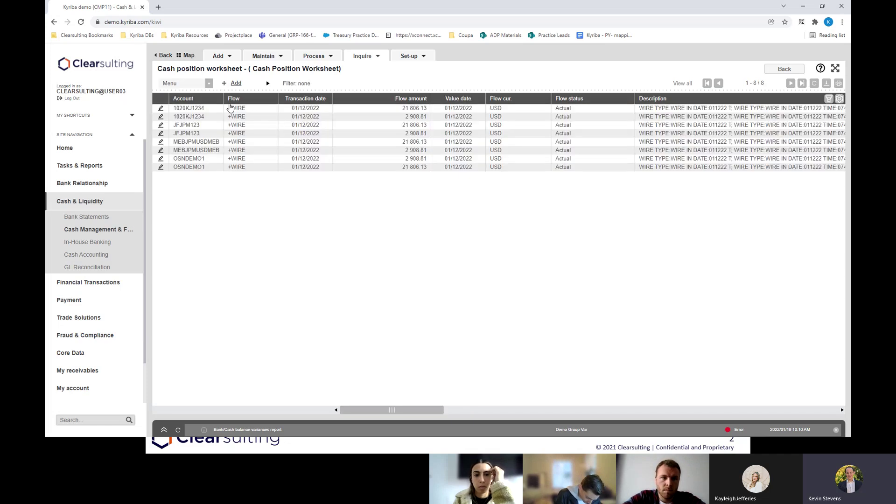
Review the details of the first +WIRE transaction without changing it, and return to the cash position worksheet
{"action": "double_click", "coordinate": [256, 111]}
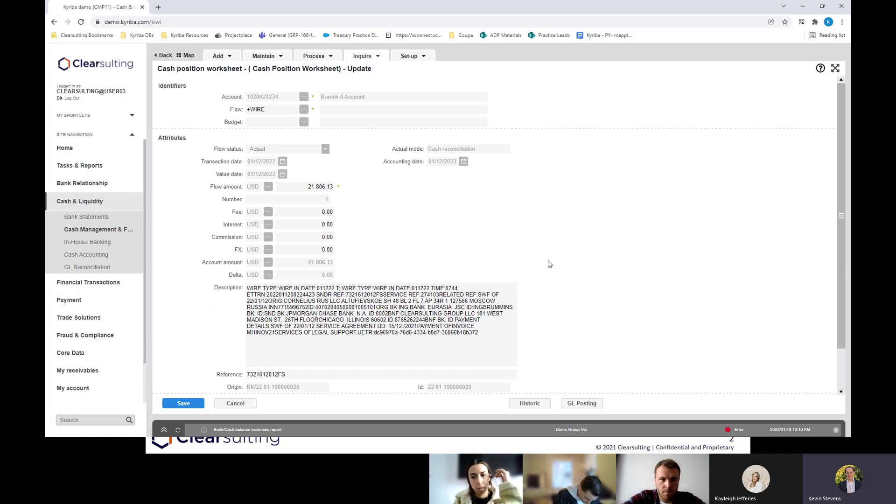
{"action": "scroll", "coordinate": [535, 277], "scroll_direction": "down", "scroll_amount": 1}
{"action": "left_click", "coordinate": [237, 405]}
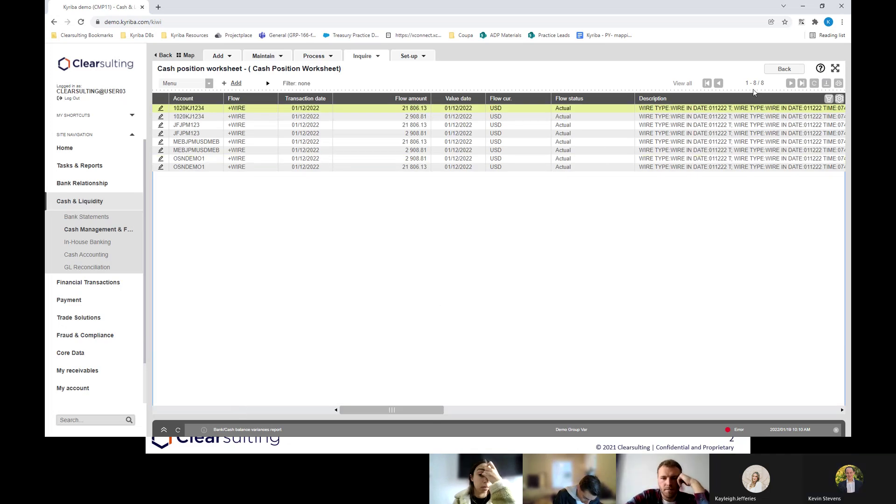
{"action": "left_click", "coordinate": [781, 69]}
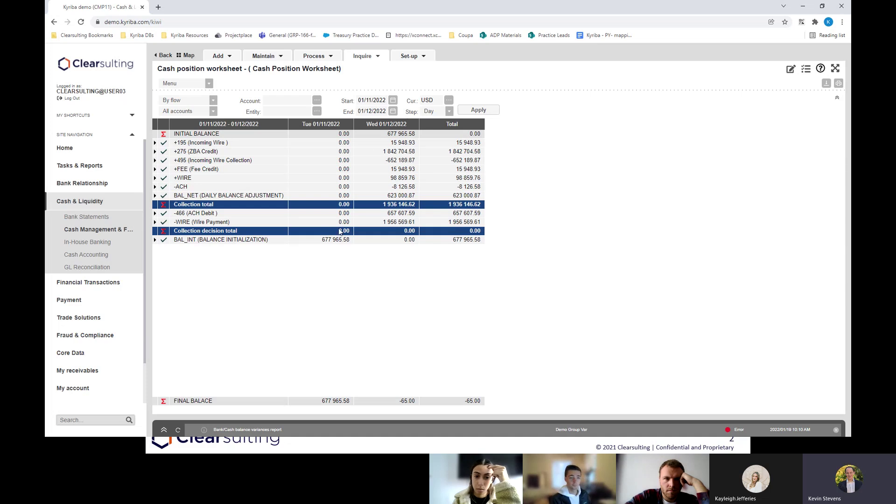
Expand the BAL_INT (BALANCE INITIALIZATION) flow to inspect its account breakdown
{"action": "left_click", "coordinate": [155, 240]}
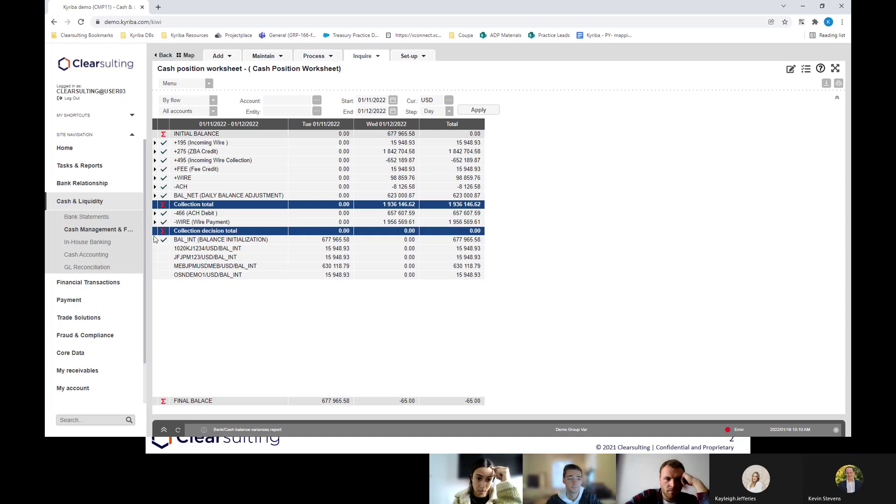
Collapse the BAL_INT (BALANCE INITIALIZATION) breakdown and recalculate the worksheet with an end date of 01/13/2022
{"action": "left_click", "coordinate": [155, 240]}
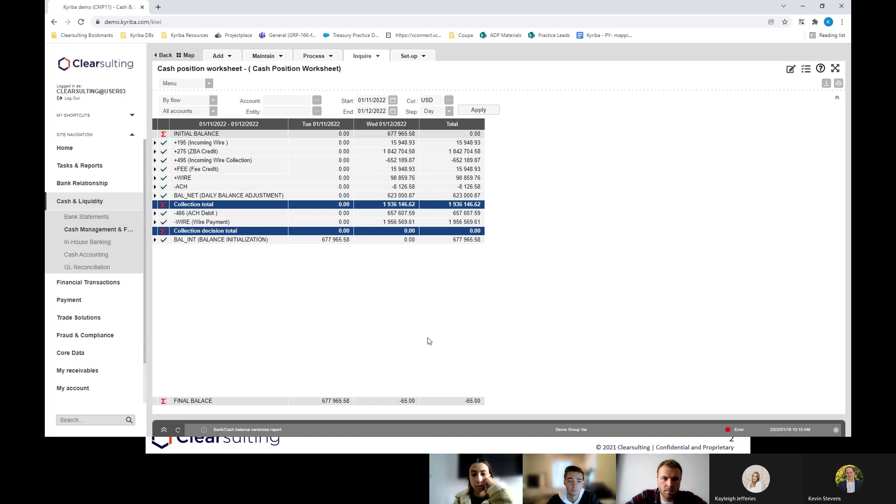
{"action": "double_click", "coordinate": [368, 112]}
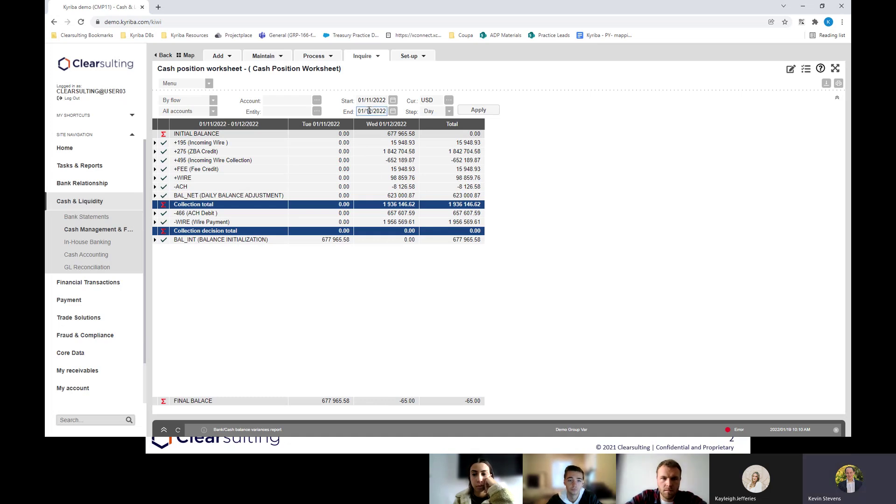
{"action": "type", "text": "13"}
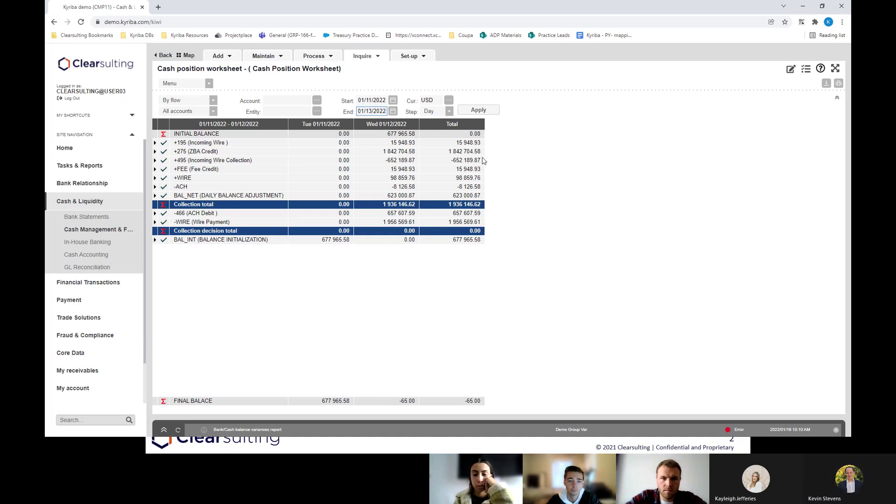
{"action": "left_click", "coordinate": [487, 108]}
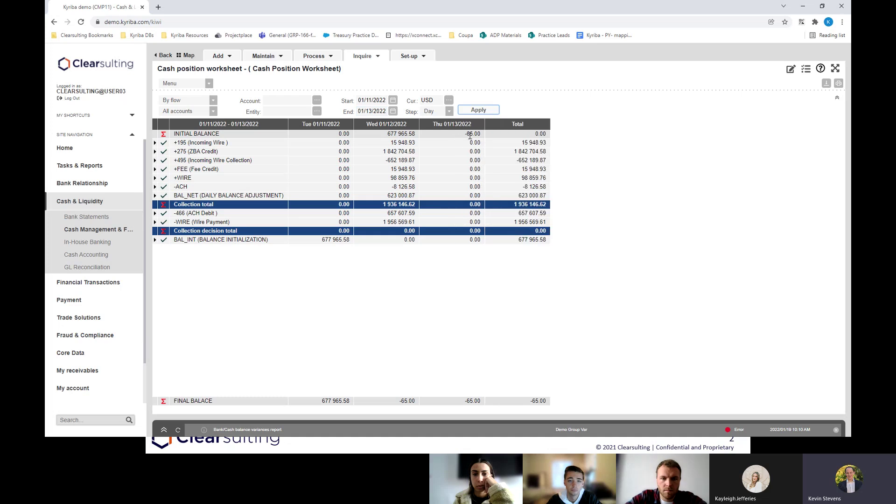
{"action": "left_click", "coordinate": [468, 135]}
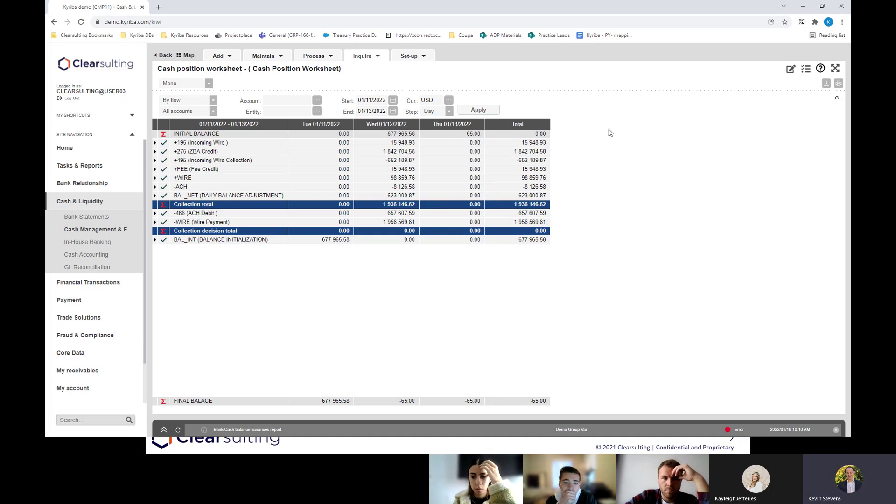
Review the flow status options in the worksheet template's Nature settings, leaving without saving
{"action": "left_click", "coordinate": [790, 70]}
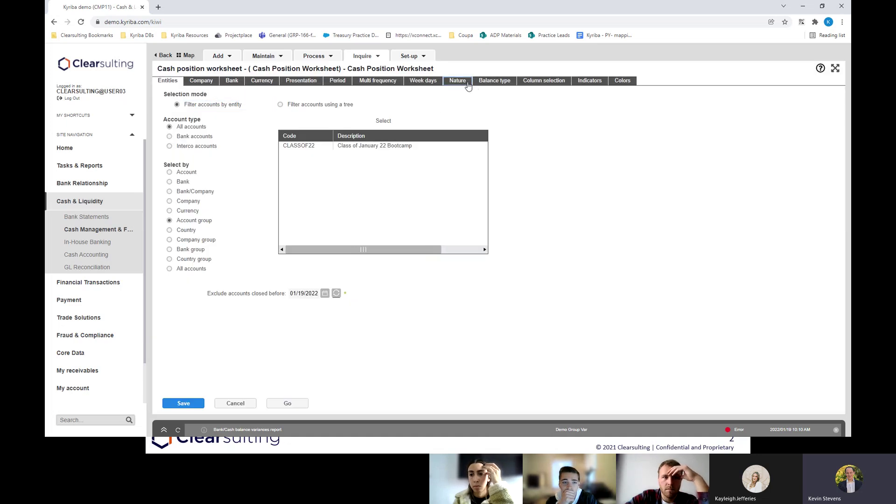
{"action": "left_click", "coordinate": [458, 82]}
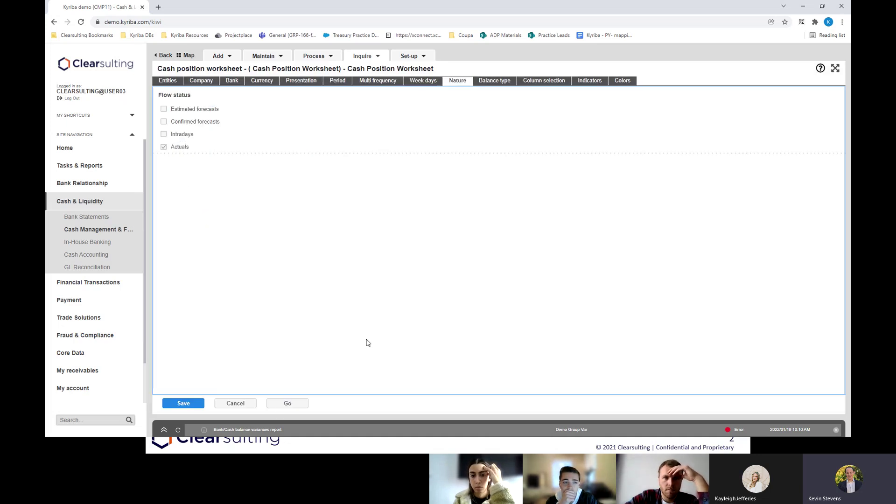
{"action": "left_click", "coordinate": [236, 405]}
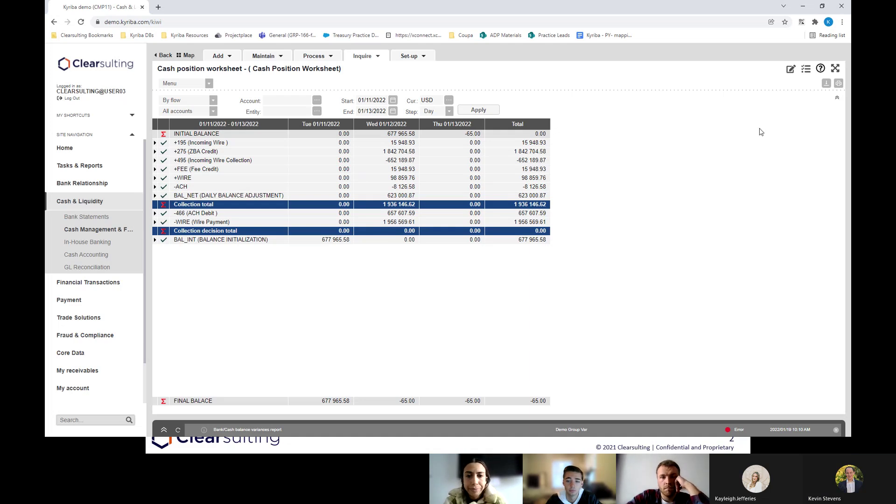
Enable the Disbursement total indicator by flow code, disable Collection decision total, and run the worksheet with these settings
{"action": "left_click", "coordinate": [792, 70]}
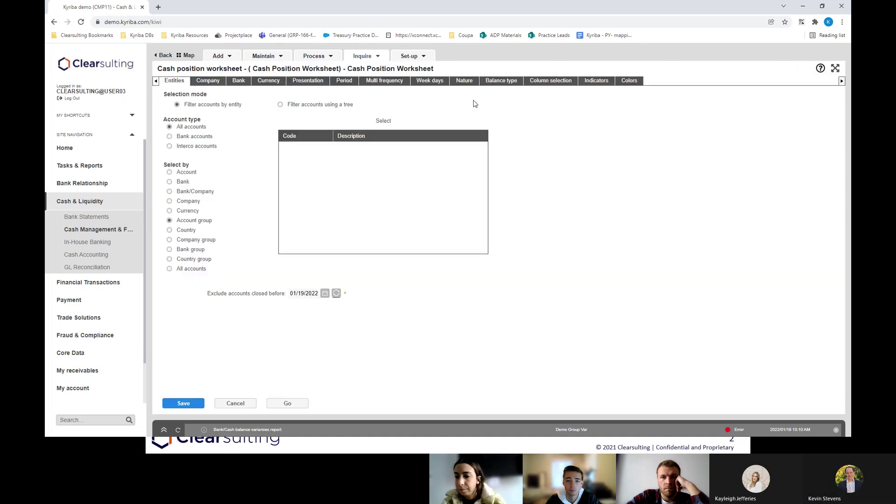
{"action": "left_click", "coordinate": [583, 81]}
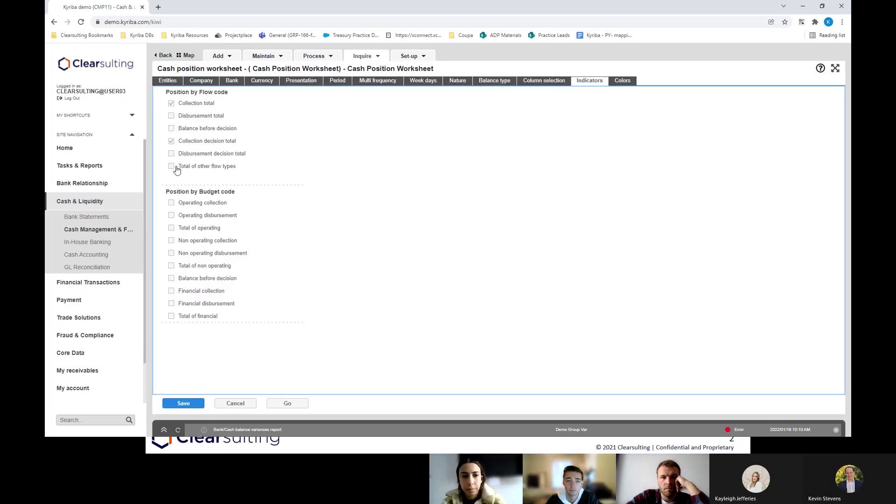
{"action": "left_click", "coordinate": [198, 115]}
{"action": "left_click", "coordinate": [207, 141]}
{"action": "left_click", "coordinate": [281, 404]}
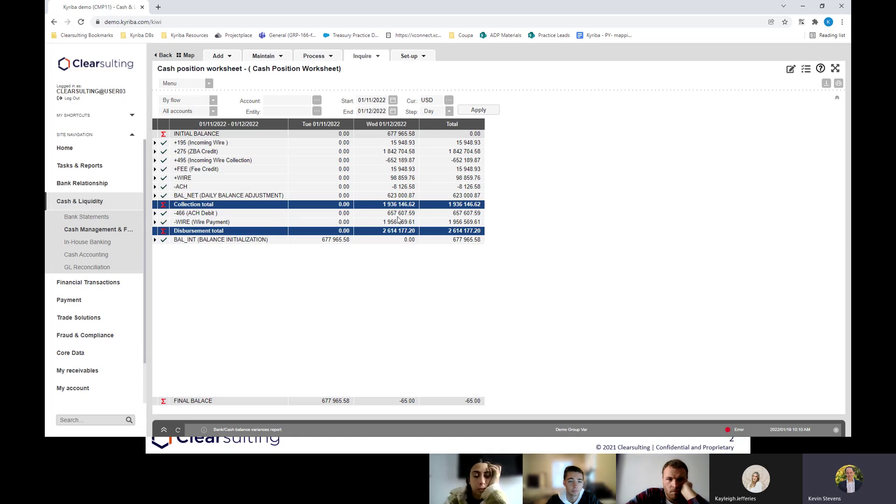
Hide the worksheet's detail lines, display them again for comparison, and return to the totals-only view
{"action": "right_click", "coordinate": [441, 207]}
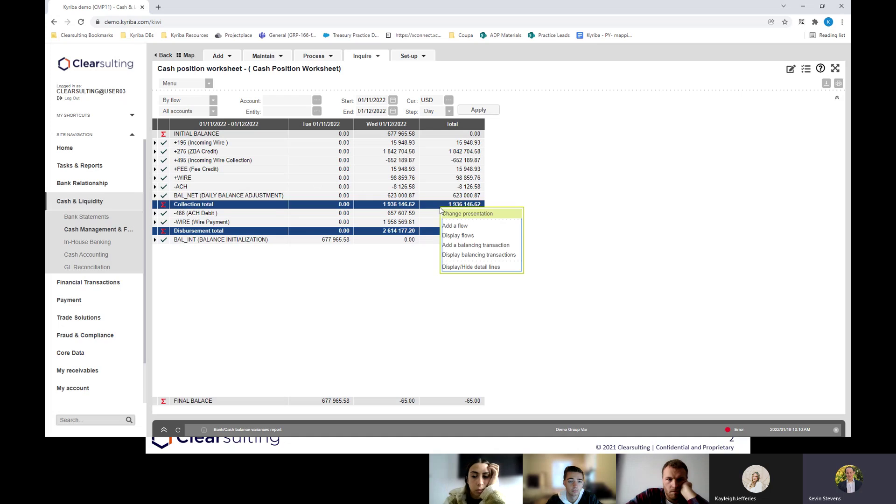
{"action": "left_click", "coordinate": [474, 266]}
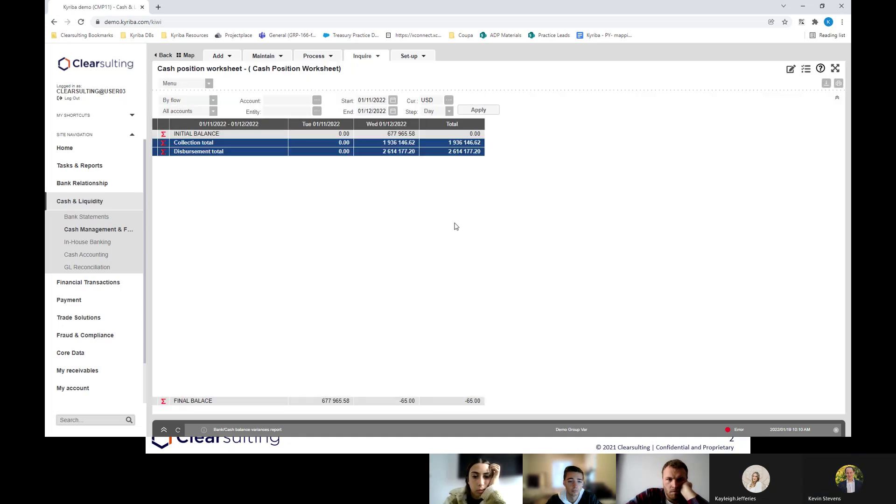
{"action": "right_click", "coordinate": [394, 141]}
{"action": "left_click", "coordinate": [429, 205]}
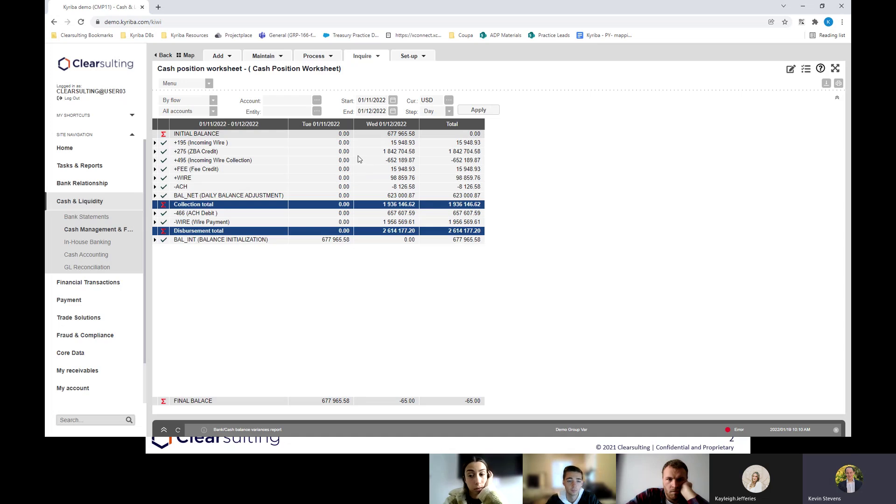
{"action": "right_click", "coordinate": [365, 178]}
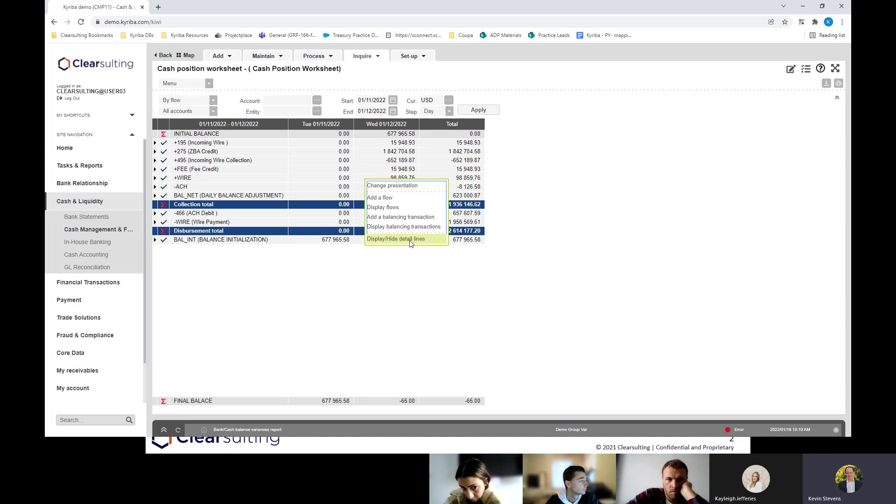
{"action": "left_click", "coordinate": [430, 241]}
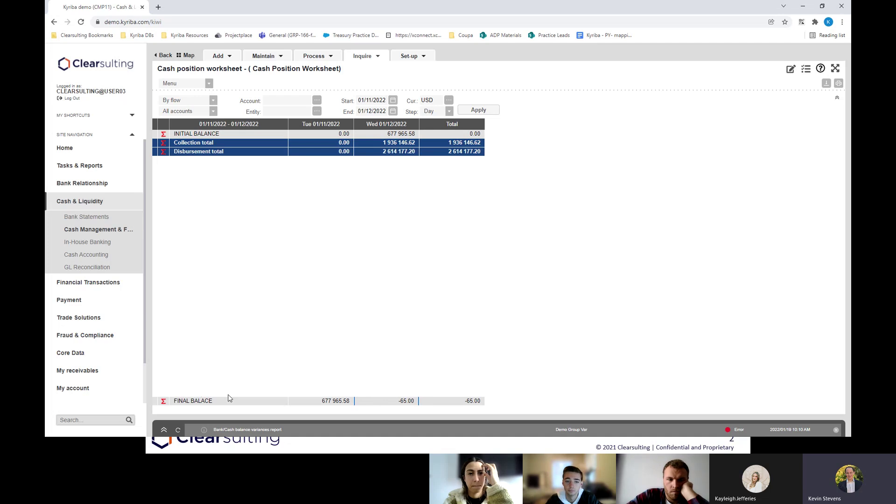
Open the system flow code list in the Core Data set-up on a separate browser tab
{"action": "double_click", "coordinate": [190, 403]}
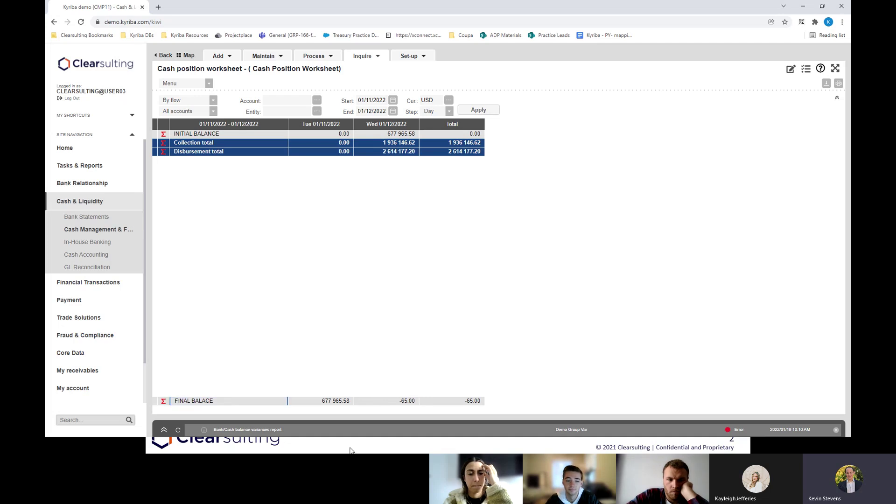
{"action": "left_click_drag", "start_coordinate": [228, 403], "coordinate": [192, 404]}
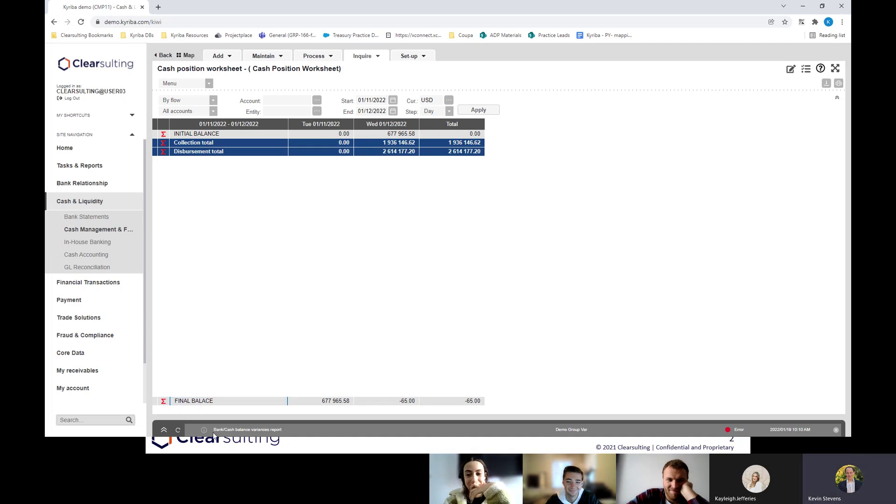
{"action": "left_click", "coordinate": [97, 351]}
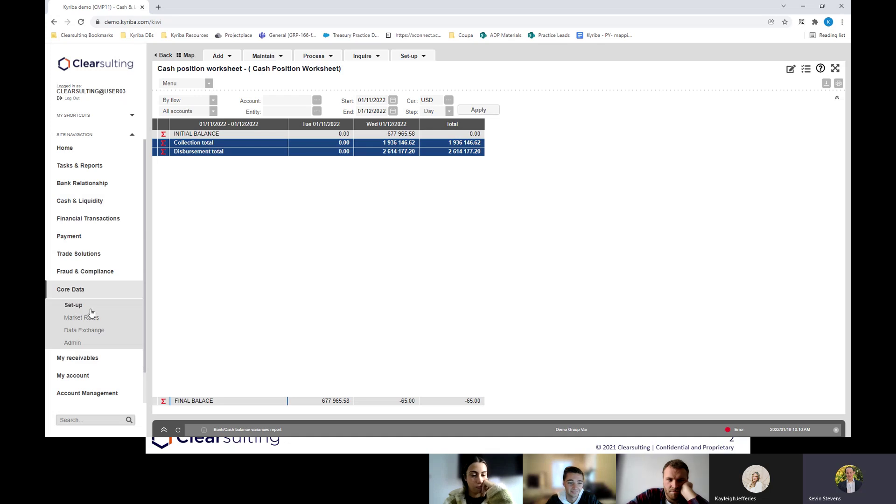
{"action": "left_click", "coordinate": [91, 309]}
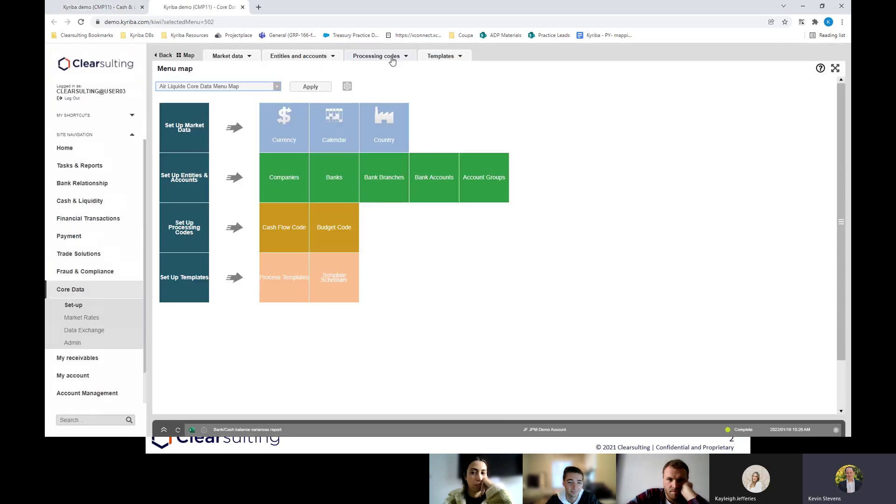
{"action": "left_click", "coordinate": [392, 57]}
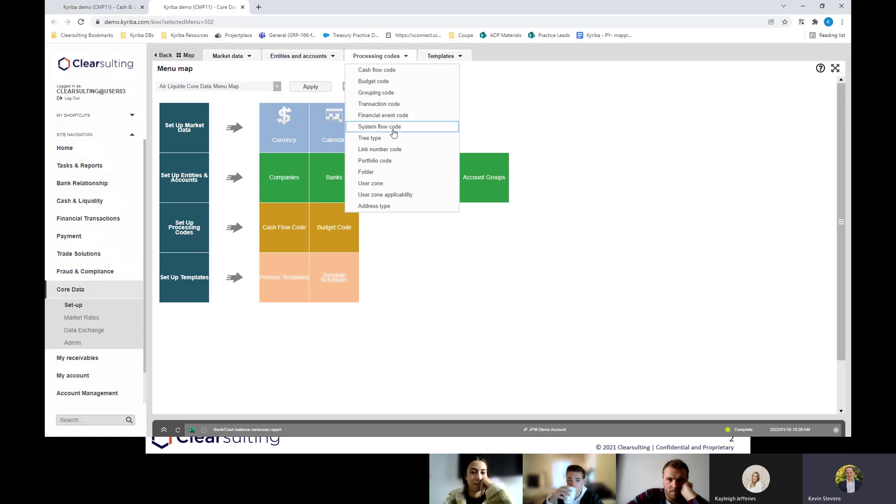
{"action": "left_click", "coordinate": [394, 127]}
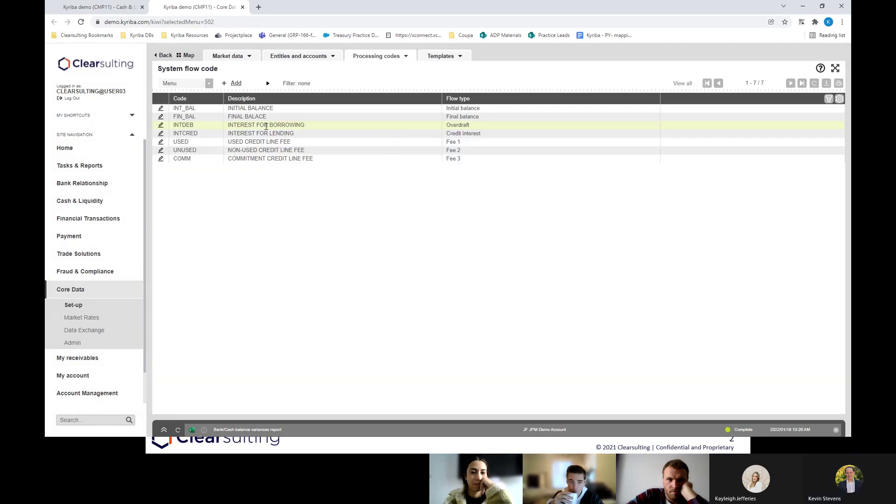
Correct the FIN_BAL system flow code's description to FINAL BALANCE, save it, and return to the cash position worksheet
{"action": "left_click", "coordinate": [283, 118]}
{"action": "double_click", "coordinate": [283, 118]}
{"action": "left_click_drag", "start_coordinate": [285, 119], "coordinate": [288, 119]}
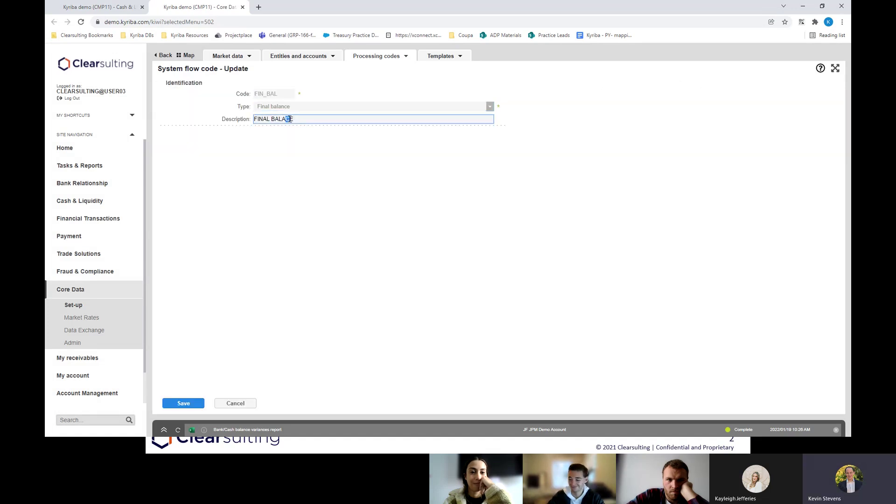
{"action": "type", "text": "NC"}
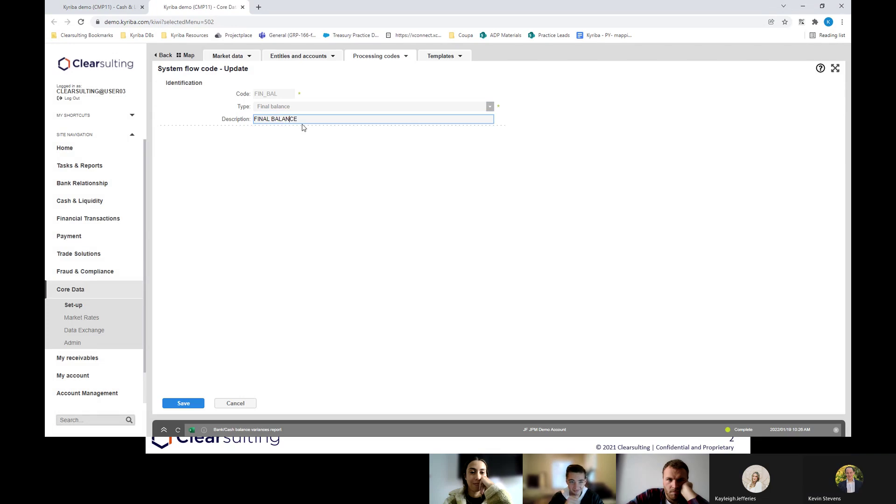
{"action": "key", "text": "Return"}
{"action": "left_click", "coordinate": [242, 7]}
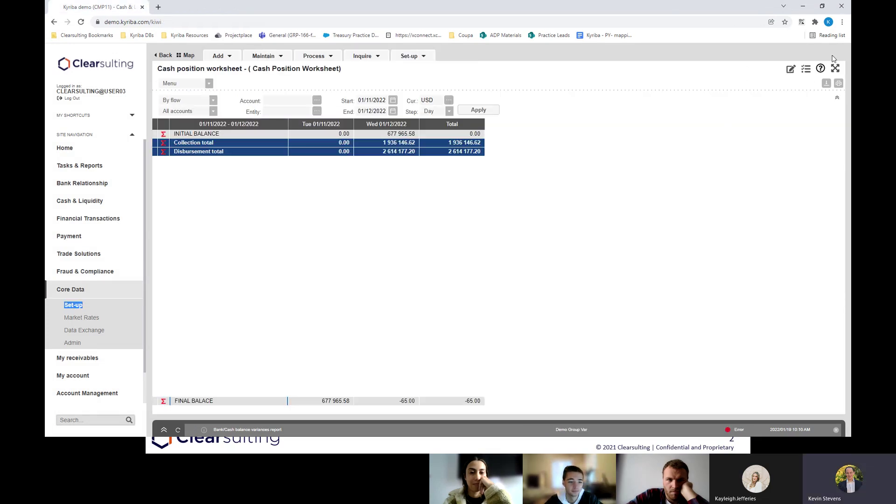
Refresh the worksheet to load the corrected balance label and display its detail lines again
{"action": "left_click", "coordinate": [466, 110]}
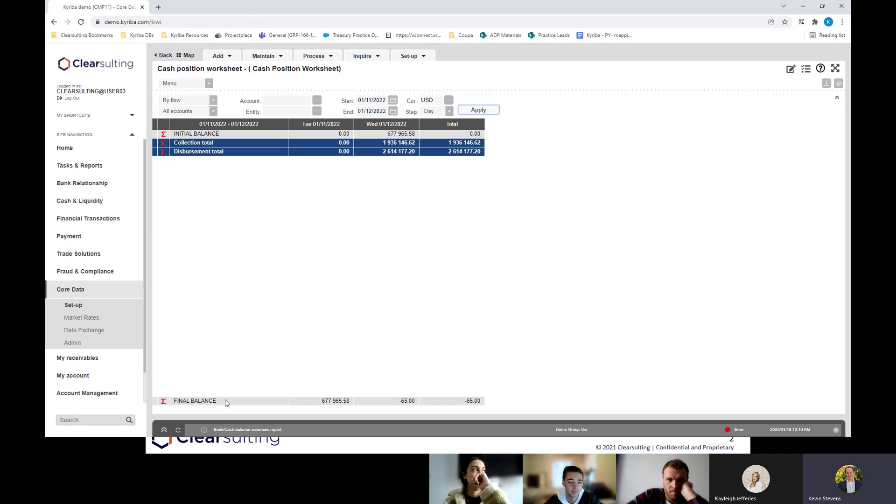
{"action": "left_click", "coordinate": [536, 159]}
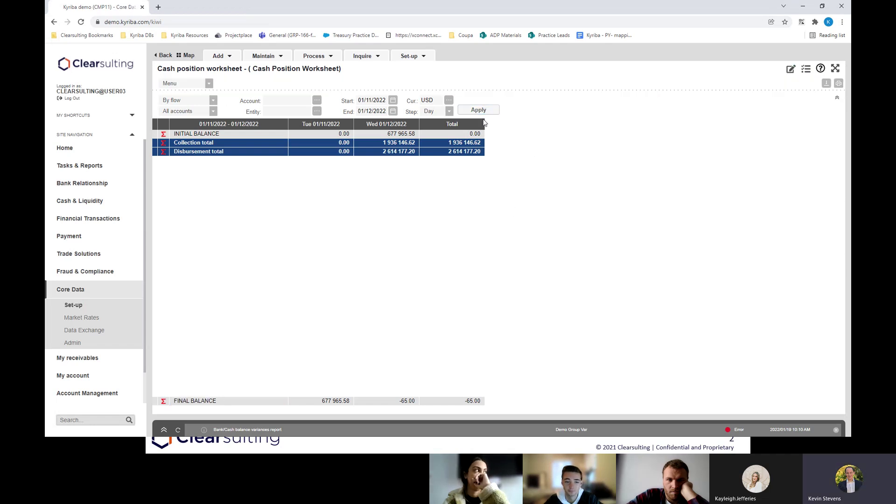
{"action": "right_click", "coordinate": [351, 151]}
{"action": "left_click", "coordinate": [382, 205]}
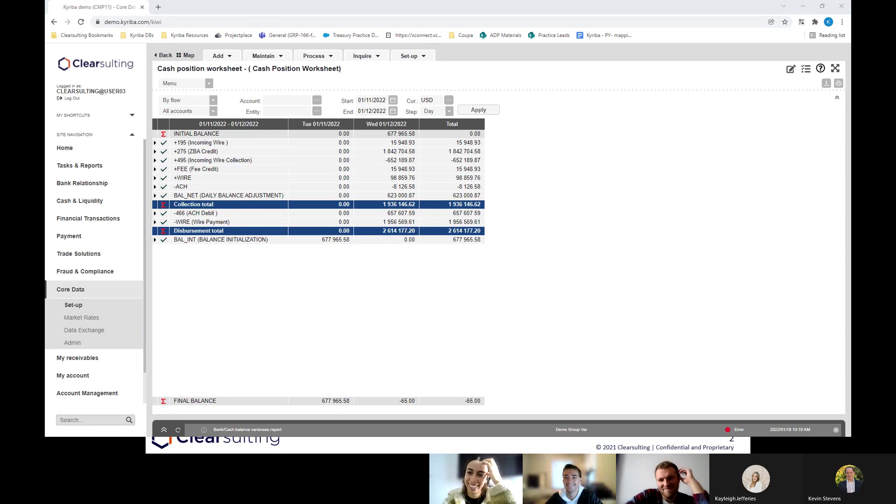
{"action": "left_click", "coordinate": [777, 197]}
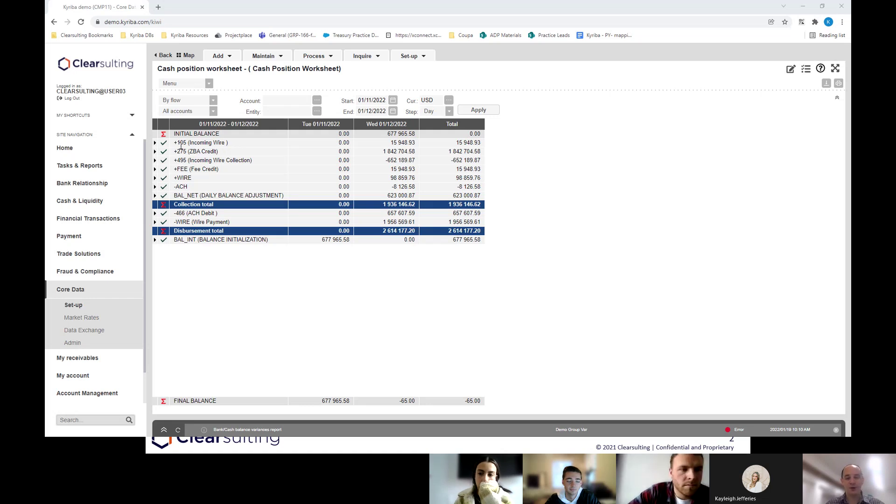
Change the flow code of the transaction behind the +195 (Incoming Wire) amount for 01/12/2022 to +WIRE and save it
{"action": "left_click", "coordinate": [403, 142]}
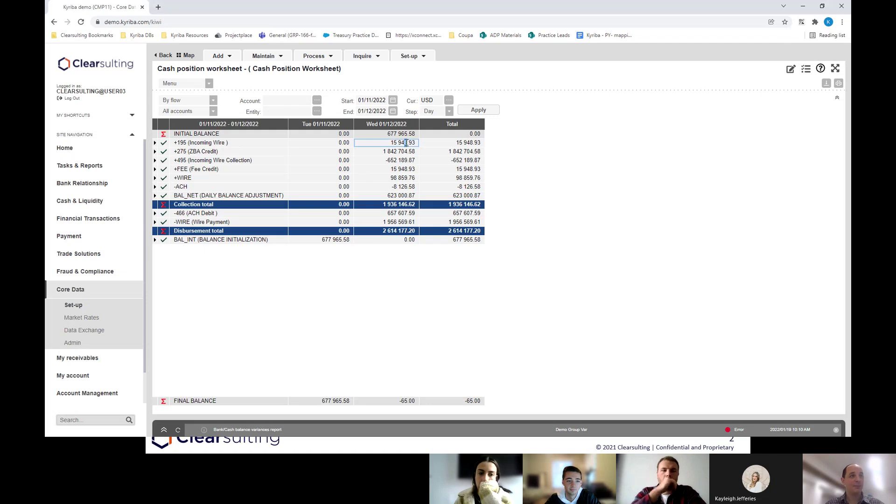
{"action": "double_click", "coordinate": [348, 108]}
{"action": "left_click", "coordinate": [292, 110]}
{"action": "key", "text": "BackSpace"}
{"action": "key", "text": "BackSpace"}
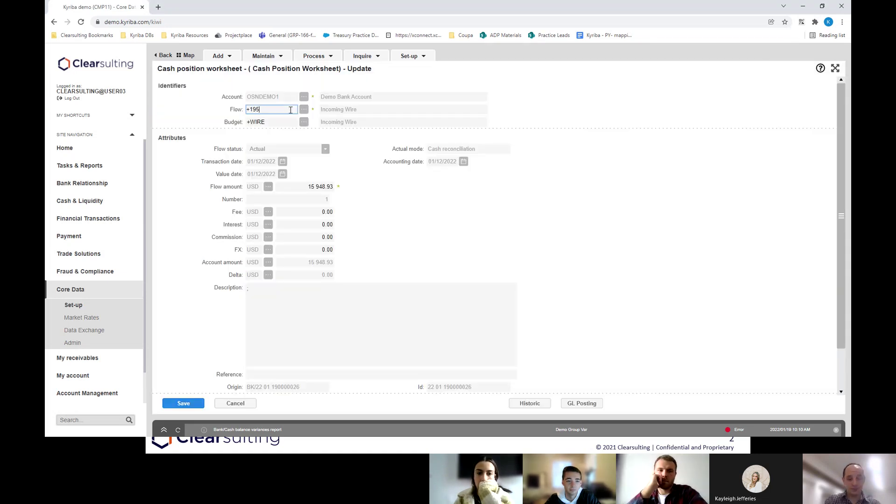
{"action": "key", "text": "BackSpace"}
{"action": "type", "text": "WIRE"}
{"action": "key", "text": "Return"}
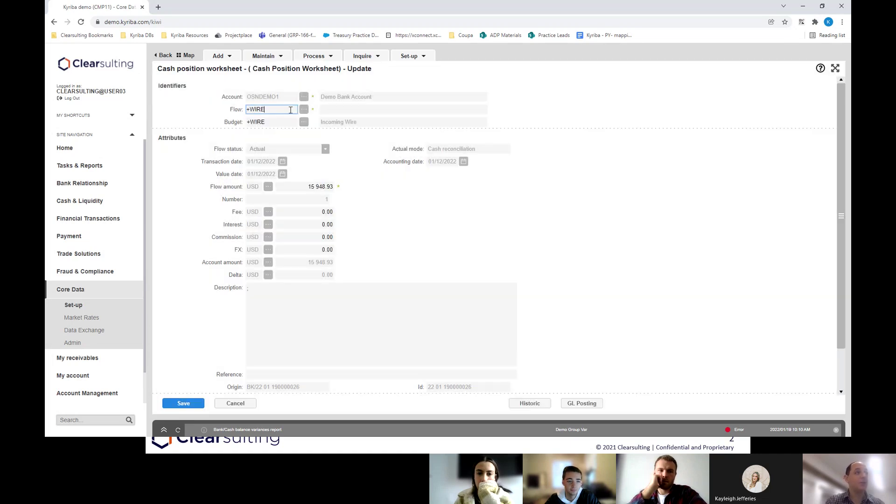
{"action": "key", "text": "Return"}
Return from the transaction list to the cash position worksheet and recalculate it with the reassigned flow
{"action": "left_click", "coordinate": [208, 88]}
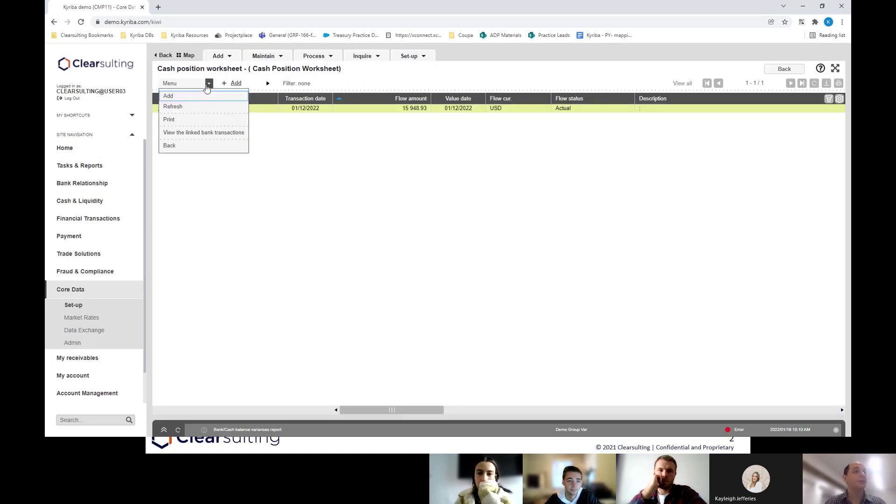
{"action": "left_click", "coordinate": [329, 131]}
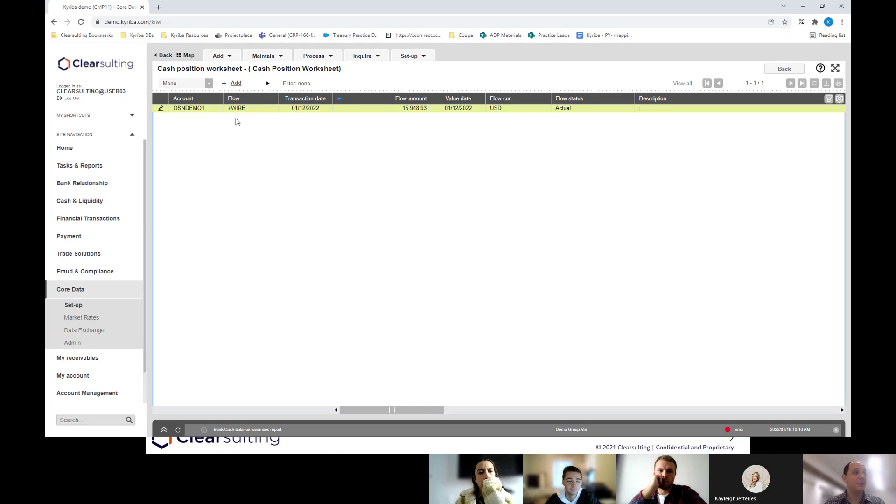
{"action": "left_click", "coordinate": [208, 83]}
{"action": "left_click", "coordinate": [214, 146]}
{"action": "left_click", "coordinate": [477, 112]}
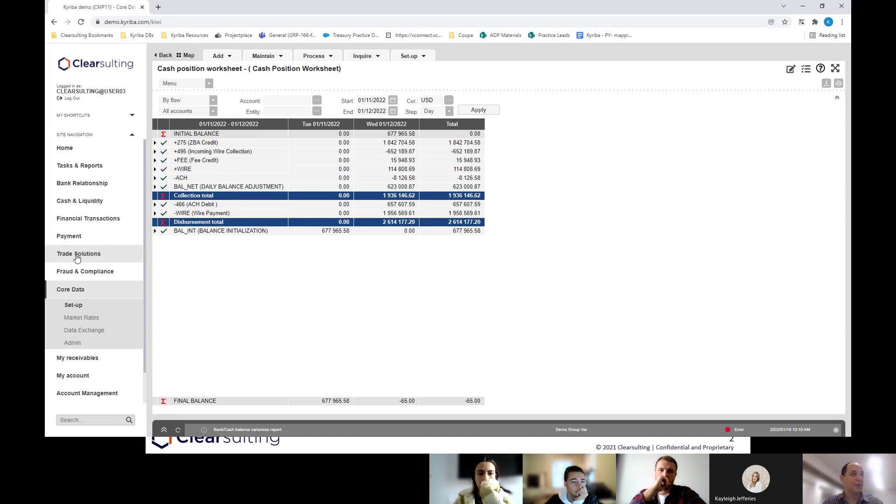
Open the transactions behind the -466 (ACH Debit) amount, change the Demo Bank Account 654 898.73 transaction's flow code to -ACH, and save it
{"action": "left_click", "coordinate": [189, 205]}
{"action": "double_click", "coordinate": [254, 110]}
{"action": "type", "text": "AC"}
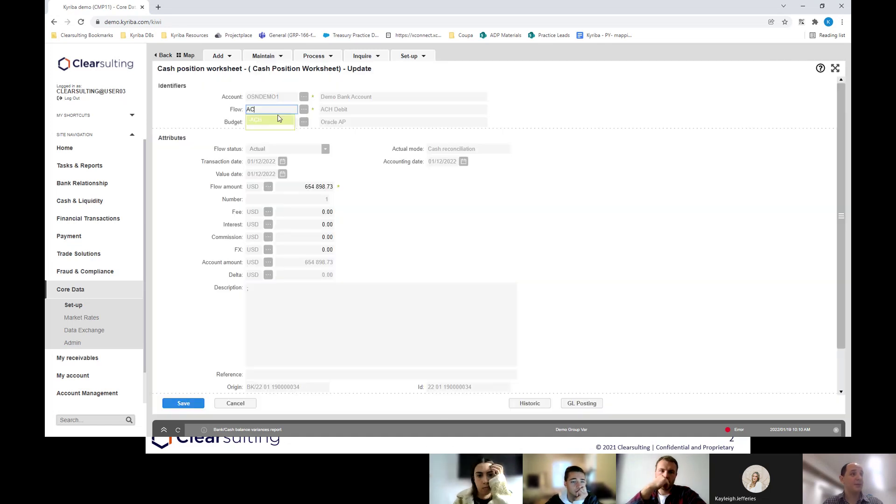
{"action": "left_click", "coordinate": [281, 122]}
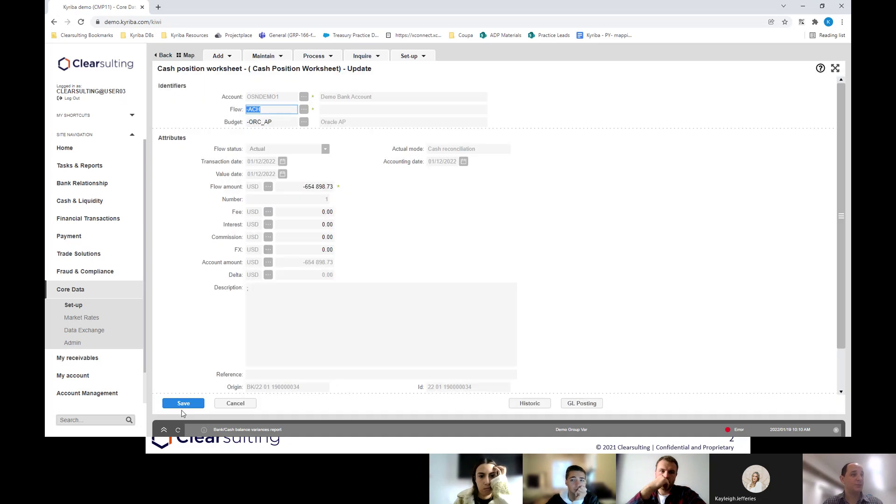
{"action": "left_click", "coordinate": [182, 405]}
Change the flow code of the 738.80 claim fund transaction on Demo Bank Account to -ACH and save it
{"action": "double_click", "coordinate": [271, 112]}
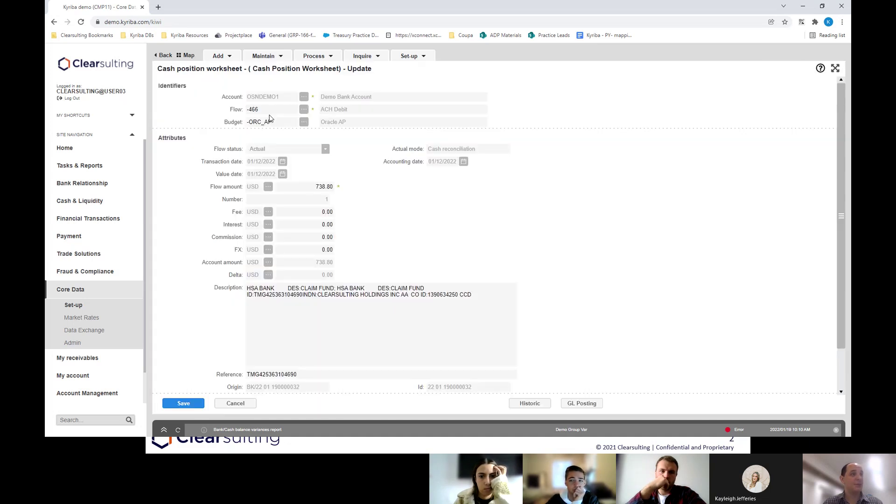
{"action": "type", "text": "-ACH"}
{"action": "left_click", "coordinate": [197, 404]}
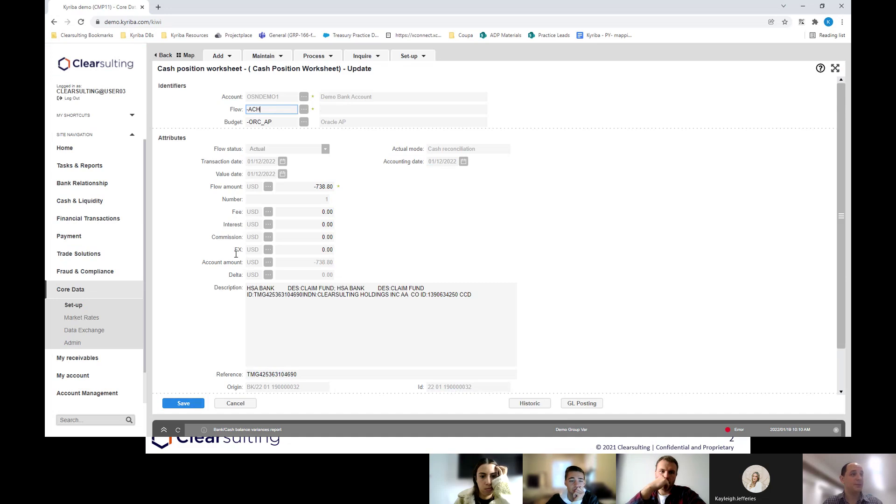
{"action": "left_click", "coordinate": [182, 404]}
Change the flow code of Demo Bank Account's 1 970.06 transaction to -ACH, save it, and return to the cash position worksheet
{"action": "double_click", "coordinate": [262, 124]}
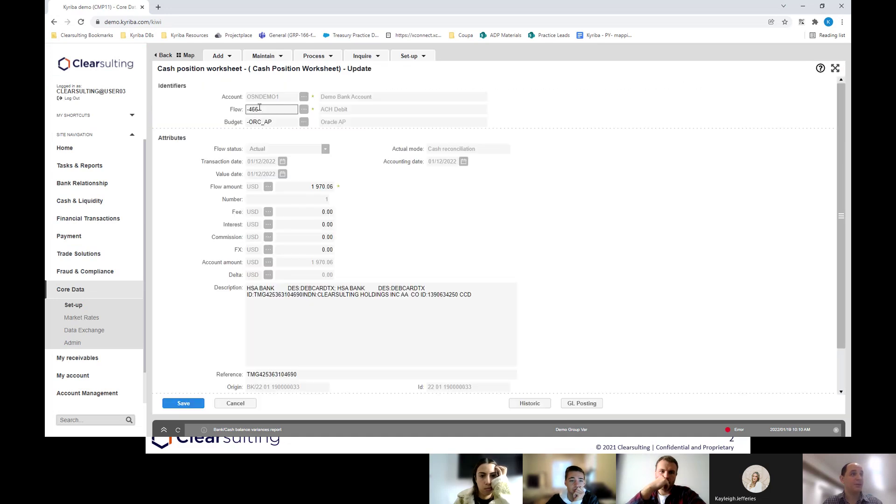
{"action": "double_click", "coordinate": [268, 109]}
{"action": "type", "text": "-ACH"}
{"action": "left_click", "coordinate": [183, 404]}
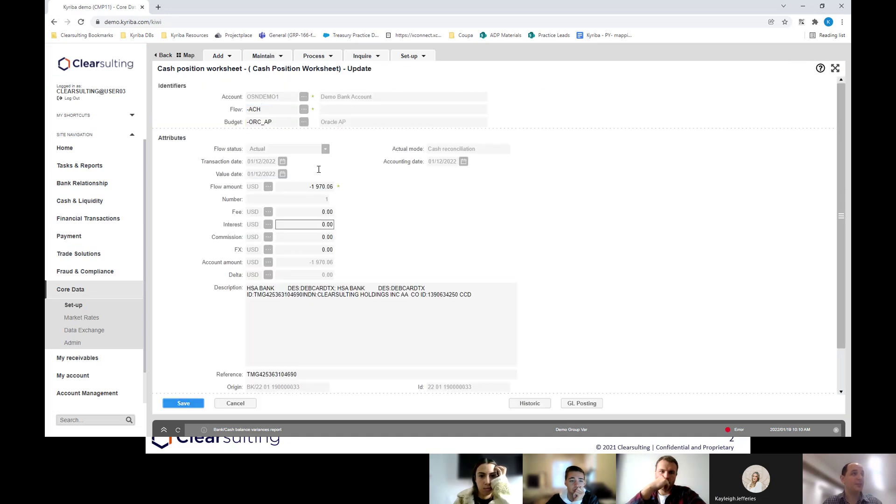
{"action": "left_click", "coordinate": [194, 82]}
{"action": "left_click", "coordinate": [182, 145]}
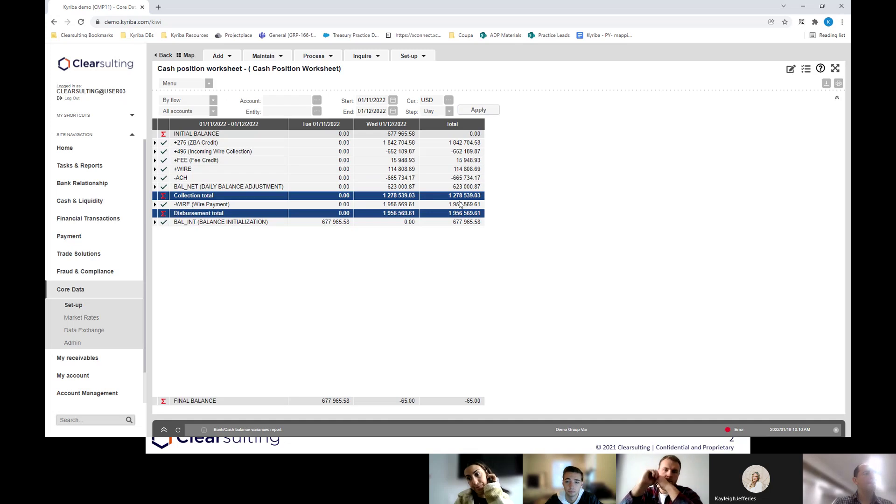
Review the transactions behind the -ACH amount for 01/12/2022, then return to the worksheet and recalculate it
{"action": "double_click", "coordinate": [387, 179]}
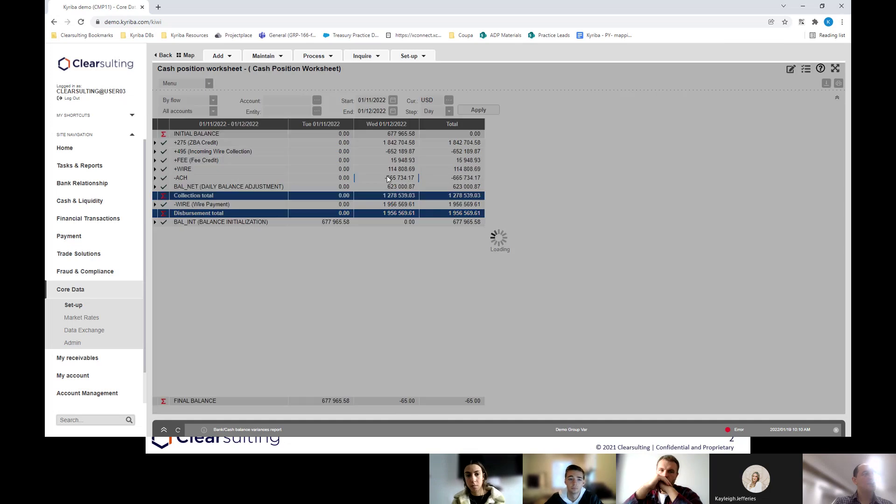
{"action": "left_click", "coordinate": [179, 85]}
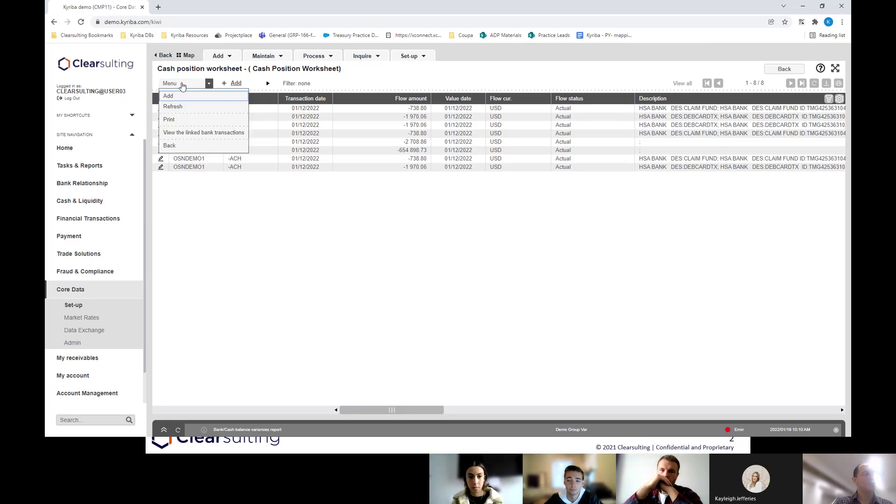
{"action": "left_click", "coordinate": [209, 145]}
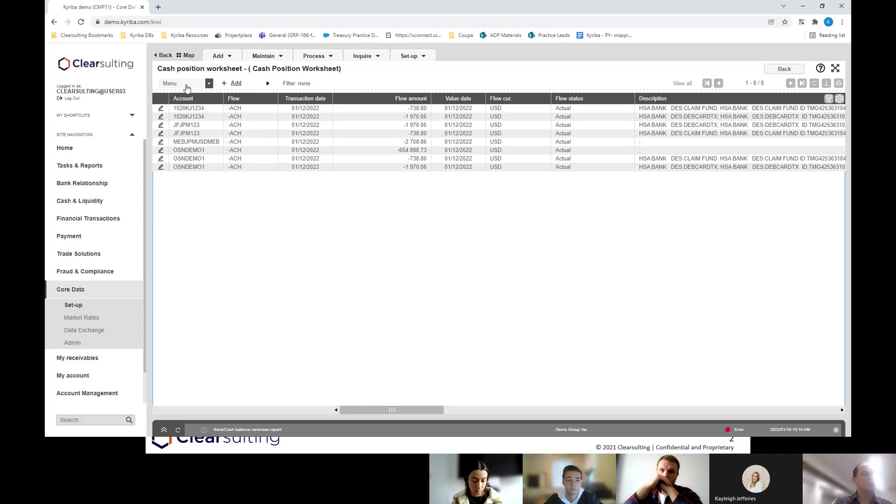
{"action": "left_click", "coordinate": [186, 86]}
{"action": "left_click", "coordinate": [199, 150]}
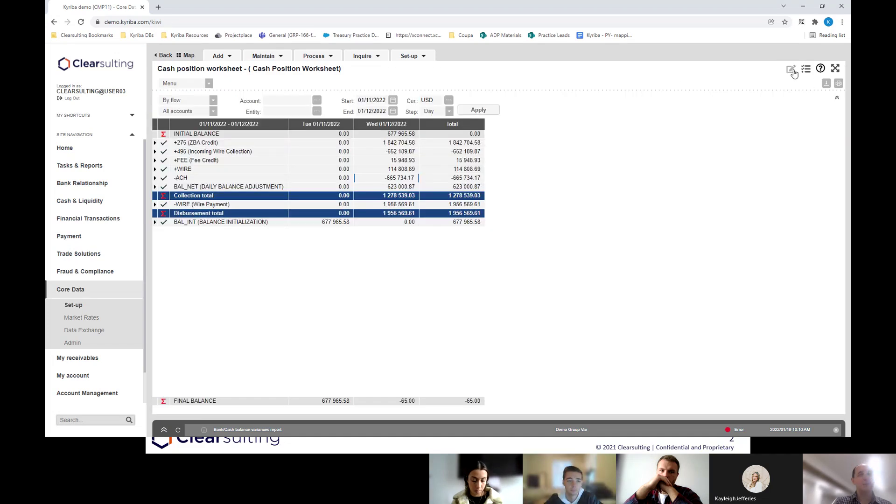
{"action": "left_click", "coordinate": [488, 111]}
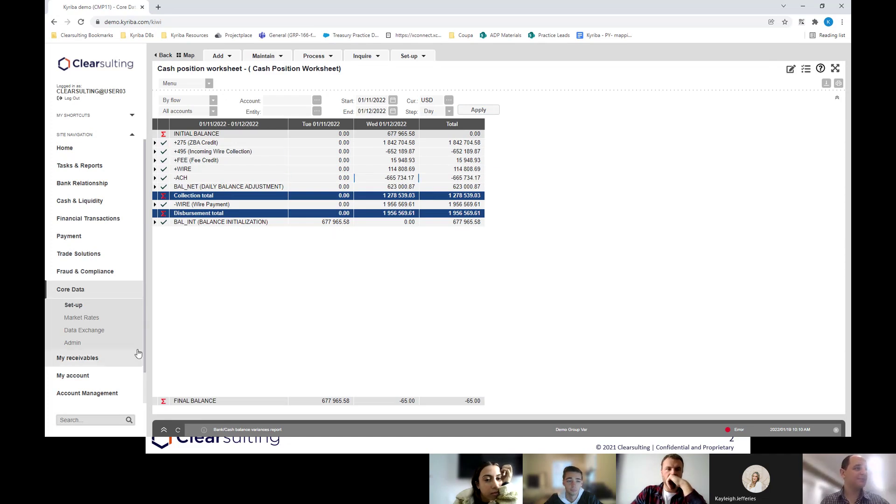
Open the cash flow code set-up in a separate window and filter the list for codes containing ach
{"action": "left_click", "coordinate": [102, 307], "text": "shift"}
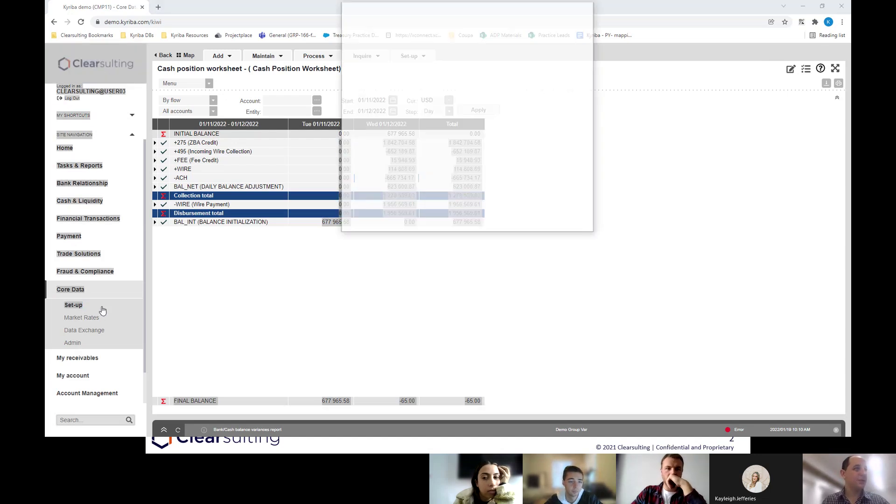
{"action": "left_click", "coordinate": [565, 10]}
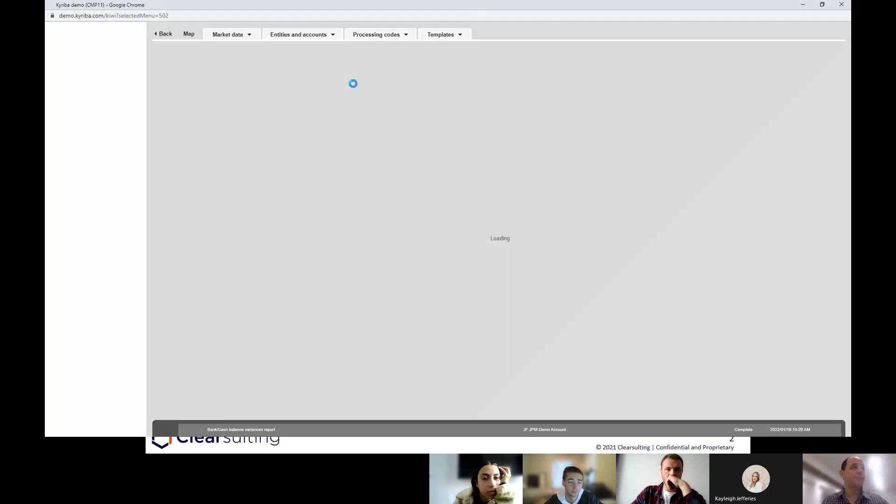
{"action": "mouse_move", "coordinate": [403, 35]}
{"action": "left_click_drag", "start_coordinate": [417, 57], "coordinate": [417, 50]}
{"action": "left_click", "coordinate": [417, 53]}
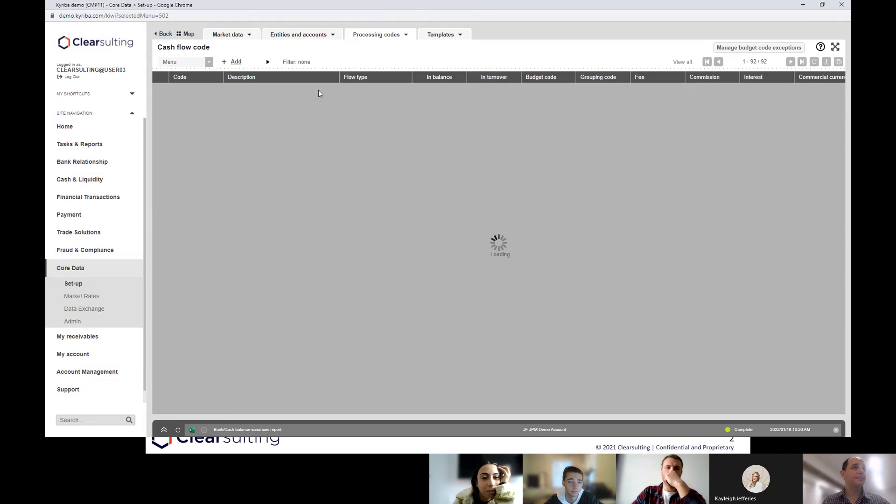
{"action": "left_click", "coordinate": [297, 70]}
{"action": "left_click", "coordinate": [298, 132]}
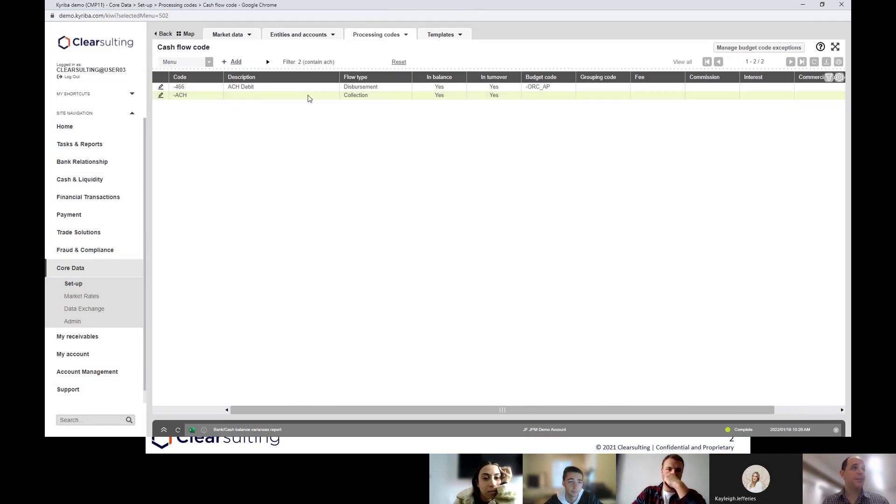
Inspect the settings of the -ACH cash flow code and leave them without saving
{"action": "double_click", "coordinate": [199, 96]}
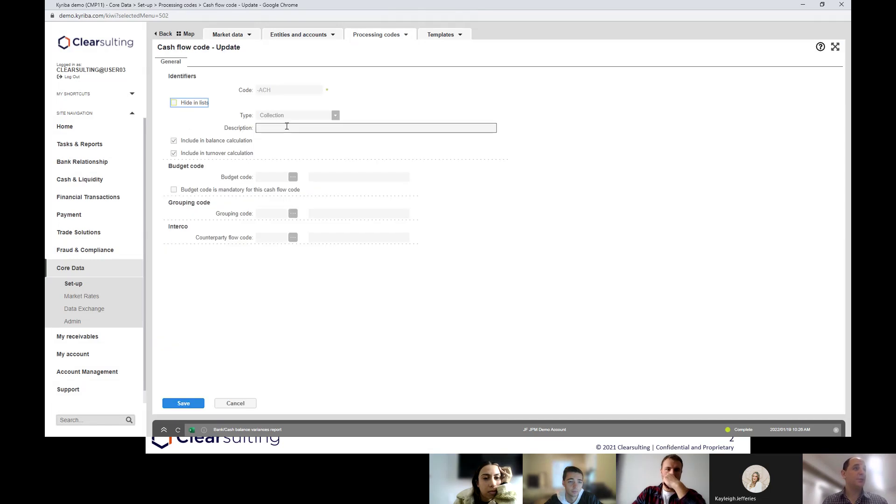
{"action": "left_click", "coordinate": [280, 87]}
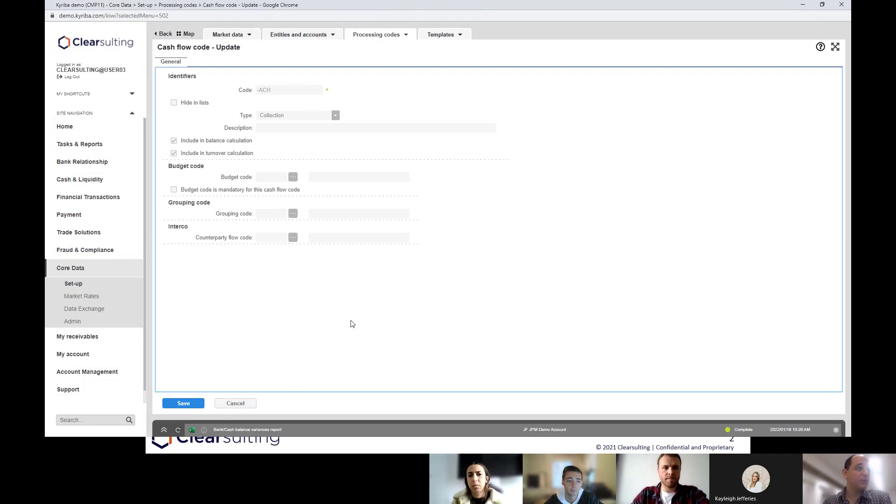
{"action": "left_click", "coordinate": [243, 403]}
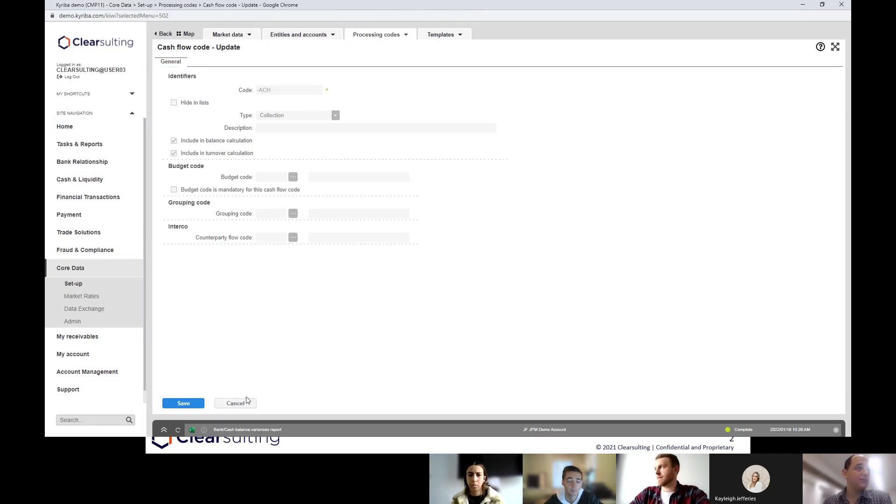
Try to delete the -ACH cash flow code, and close the separate set-up window
{"action": "right_click", "coordinate": [379, 100]}
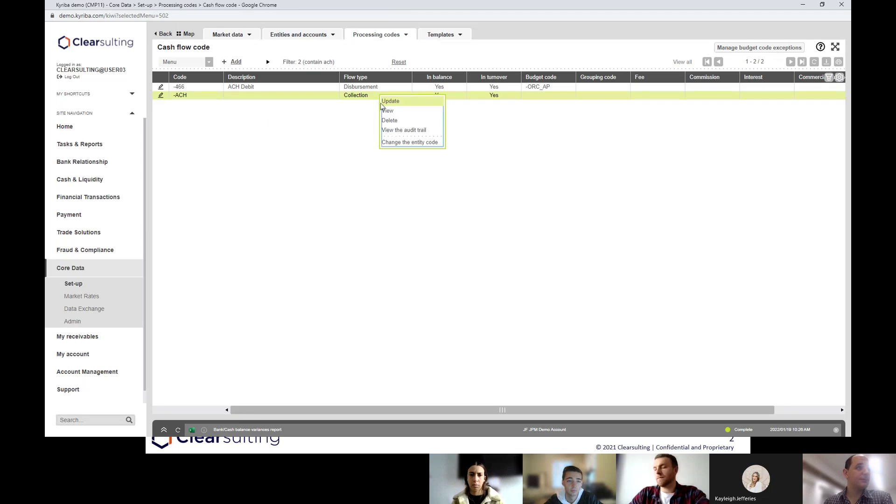
{"action": "left_click", "coordinate": [394, 119]}
{"action": "left_click", "coordinate": [426, 273]}
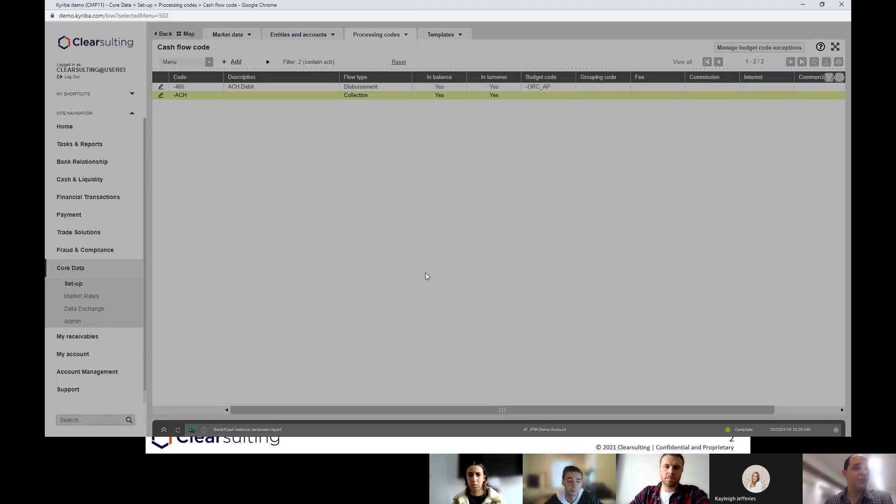
{"action": "left_click", "coordinate": [447, 293]}
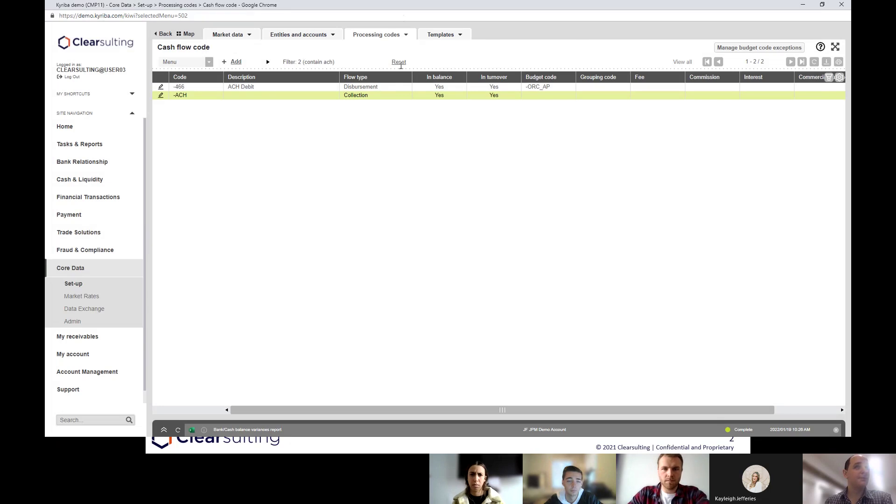
{"action": "left_click", "coordinate": [842, 4]}
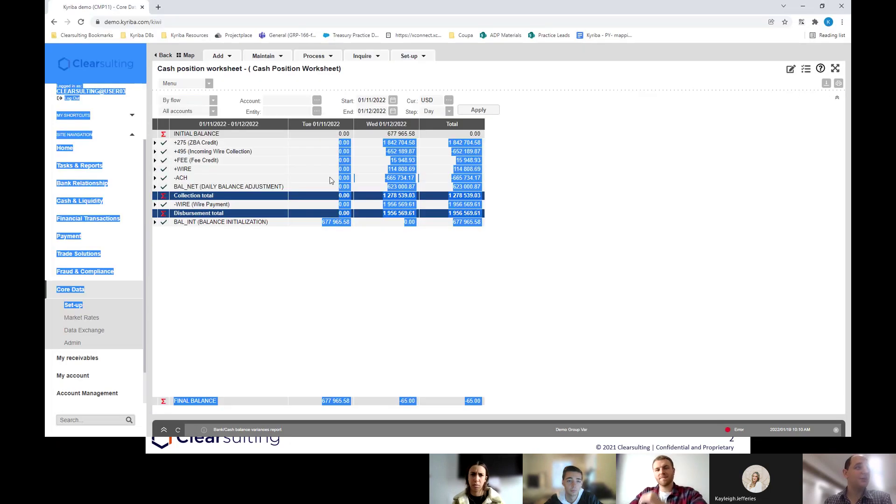
In the transactions behind the -ACH amount, change the Demo Bank Account 654 898.73 transaction's flow code to -466 and save it
{"action": "double_click", "coordinate": [373, 180]}
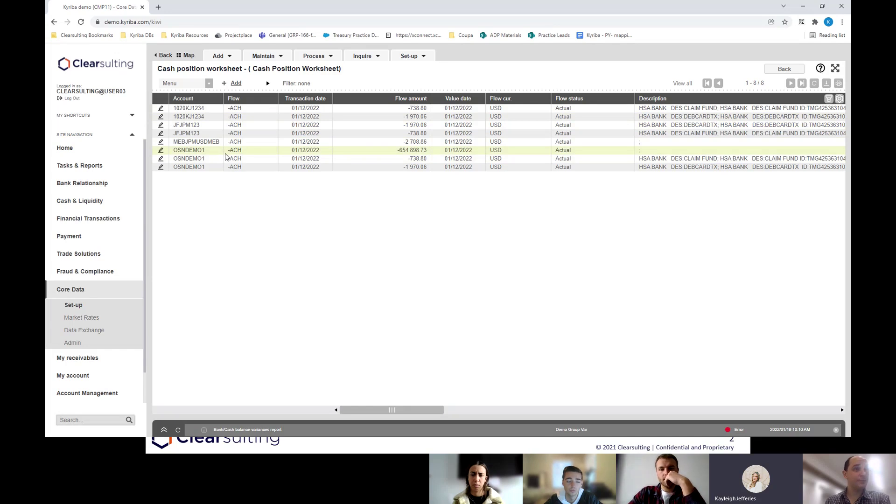
{"action": "left_click", "coordinate": [226, 153]}
{"action": "double_click", "coordinate": [226, 157]}
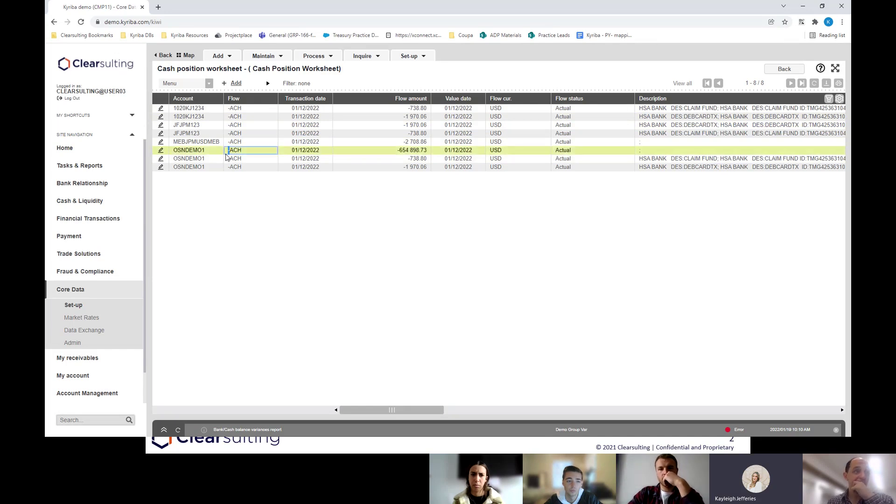
{"action": "left_click", "coordinate": [270, 113]}
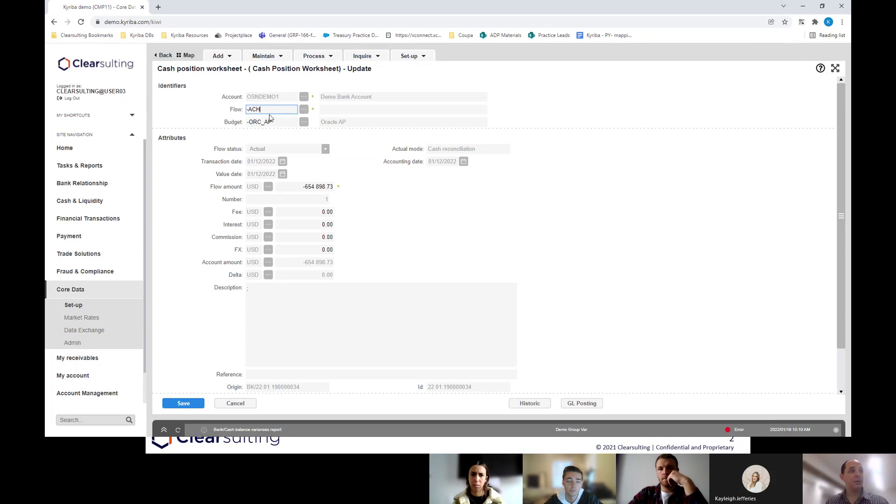
{"action": "type", "text": "4"}
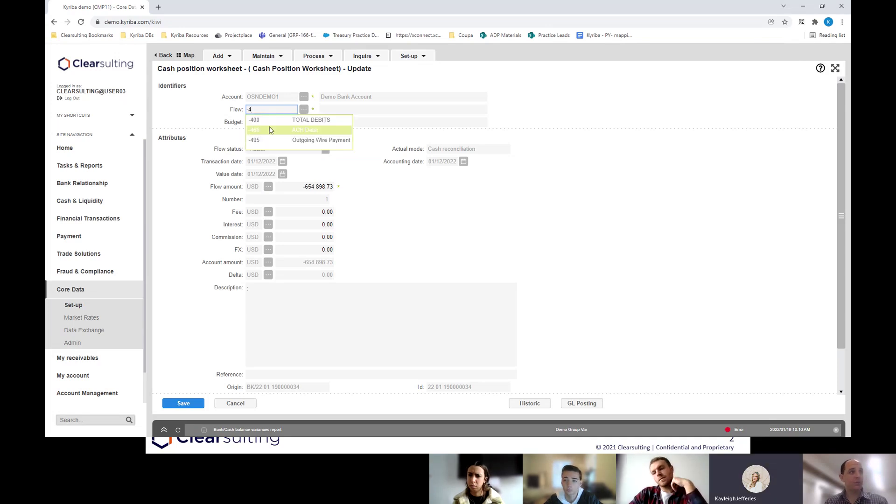
{"action": "left_click", "coordinate": [260, 139]}
{"action": "left_click", "coordinate": [183, 403]}
Change the flow code of Demo Bank Account's 738.80 claim fund transaction to -466 and save it
{"action": "double_click", "coordinate": [260, 160]}
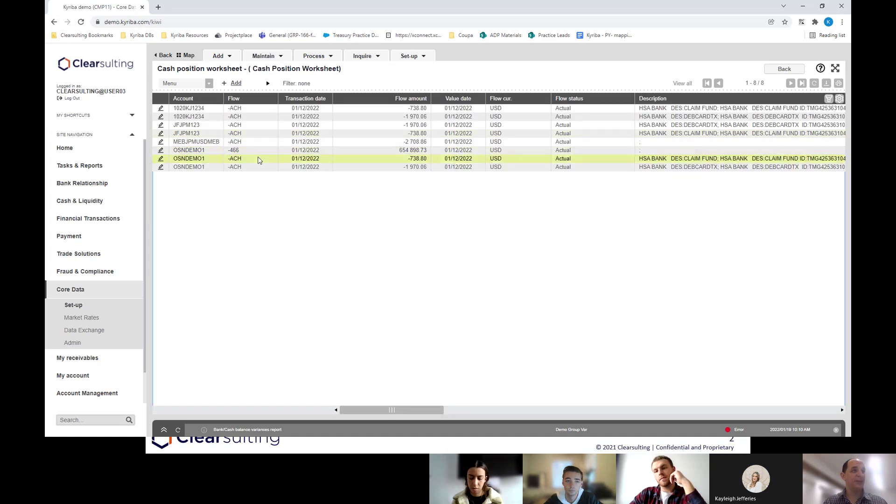
{"action": "left_click_drag", "start_coordinate": [279, 112], "coordinate": [196, 112]}
{"action": "type", "text": "-466"}
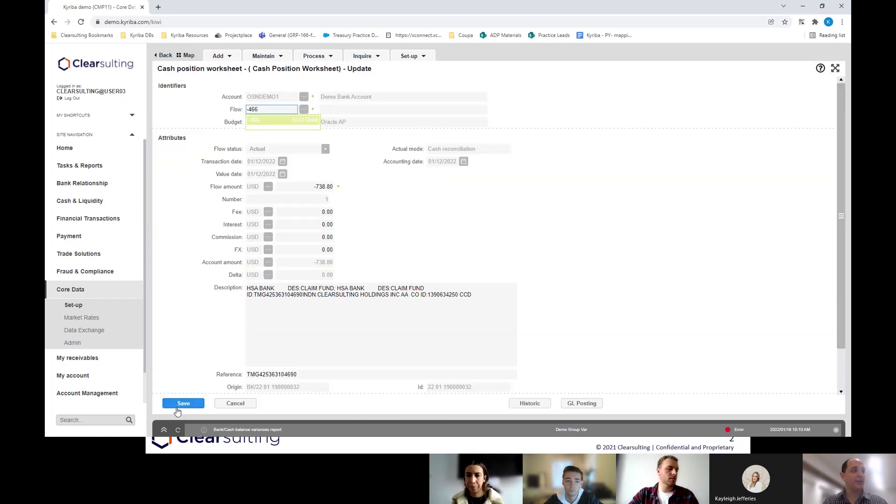
{"action": "left_click", "coordinate": [183, 403]}
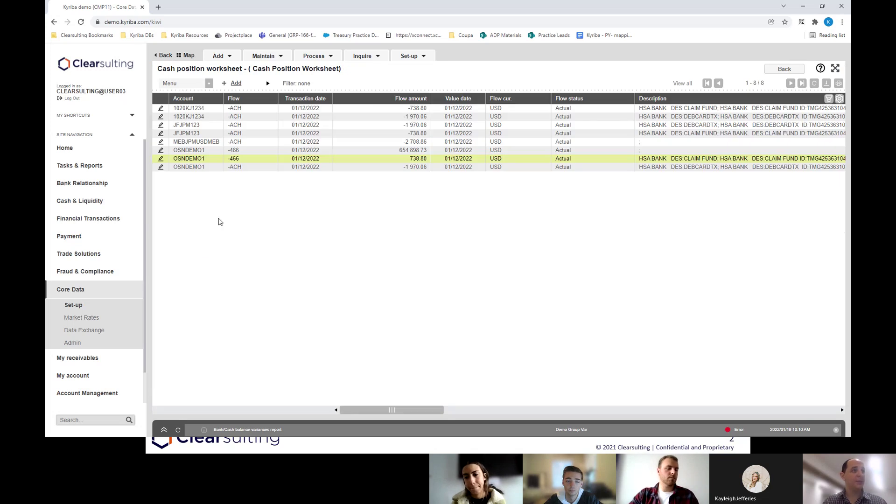
Change the flow code of Demo Bank Account's 1 970.06 transaction to -466 and save it
{"action": "double_click", "coordinate": [237, 168]}
{"action": "left_click_drag", "start_coordinate": [280, 109], "coordinate": [244, 109]}
{"action": "type", "text": "-466"}
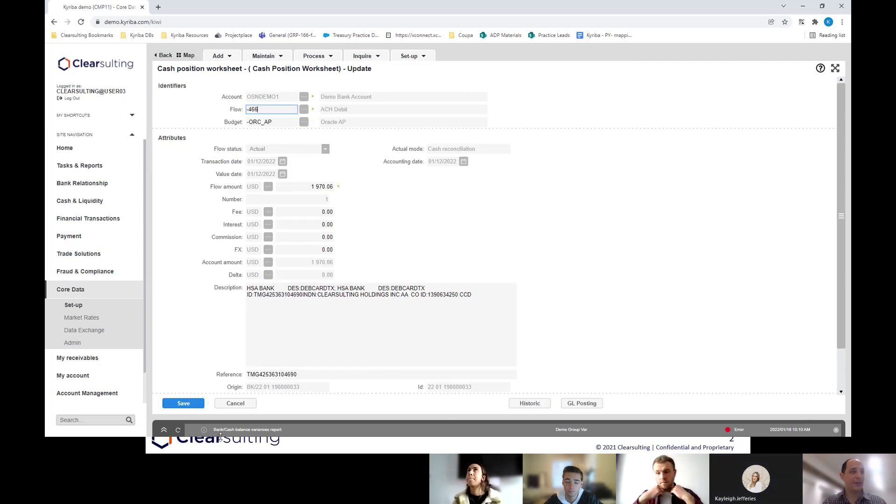
{"action": "left_click", "coordinate": [192, 404]}
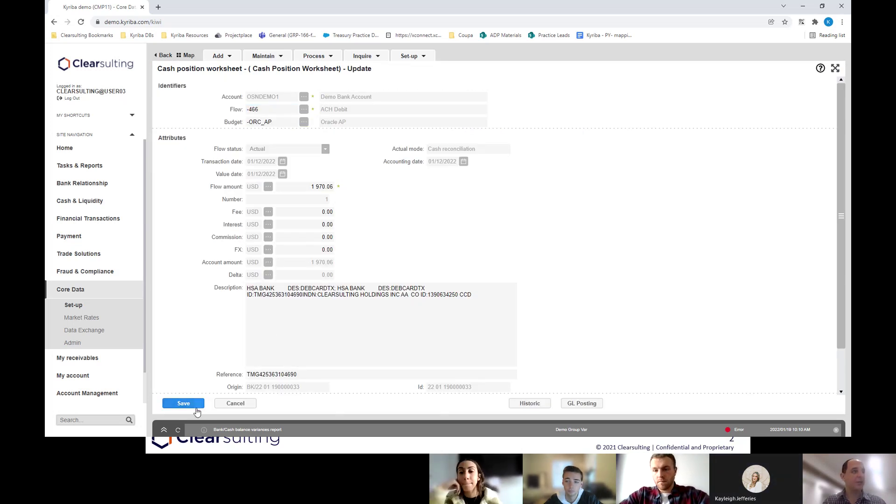
{"action": "left_click", "coordinate": [195, 405]}
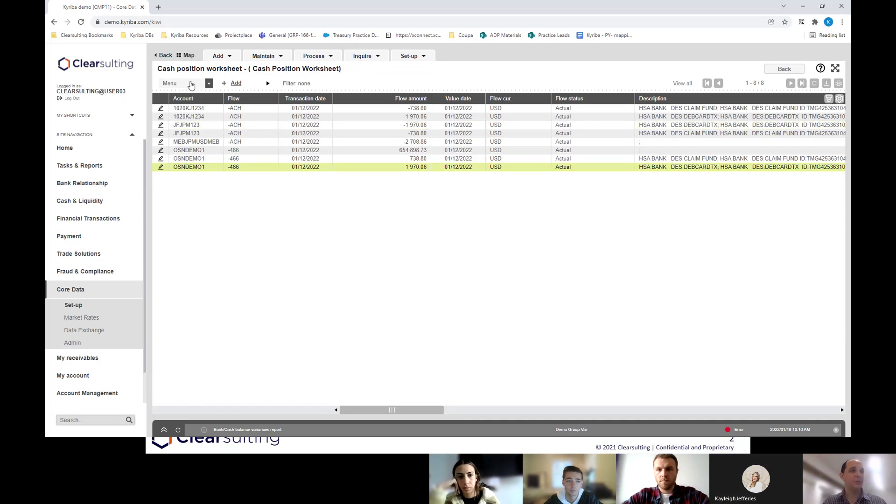
Change the flow code of the 2 708.86 transaction on the Demo - Clearsulting US account to -466 and save it
{"action": "left_click", "coordinate": [194, 84]}
{"action": "left_click", "coordinate": [374, 148]}
{"action": "double_click", "coordinate": [373, 147]}
{"action": "left_click", "coordinate": [286, 110]}
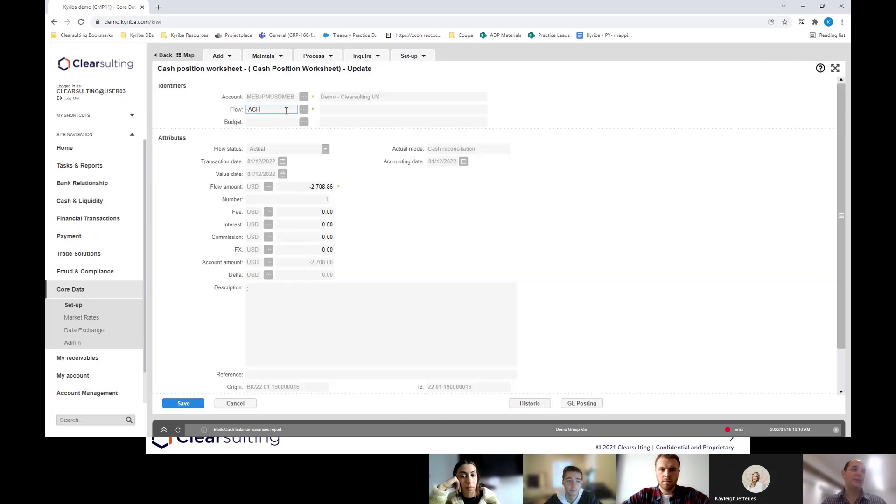
{"action": "type", "text": "-466"}
{"action": "left_click", "coordinate": [184, 403]}
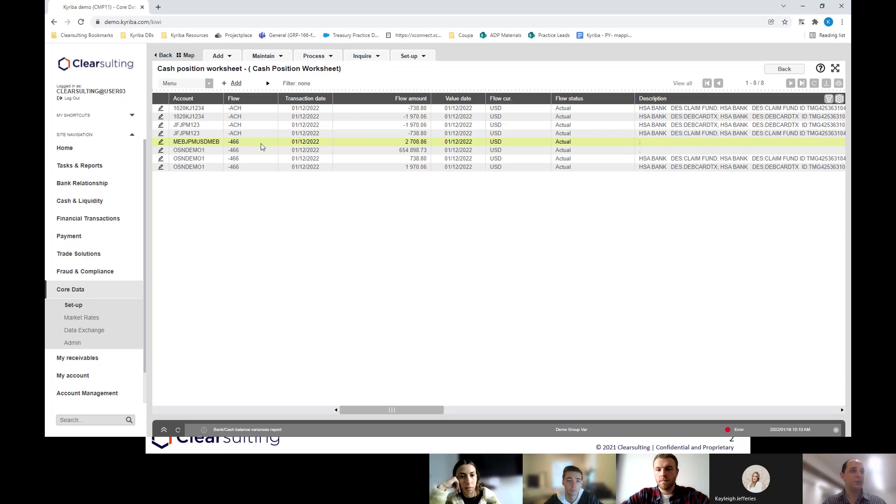
Change the flow code of the JF JPM Demo Account's 738.80 claim fund transaction to -466 and save it
{"action": "double_click", "coordinate": [237, 133]}
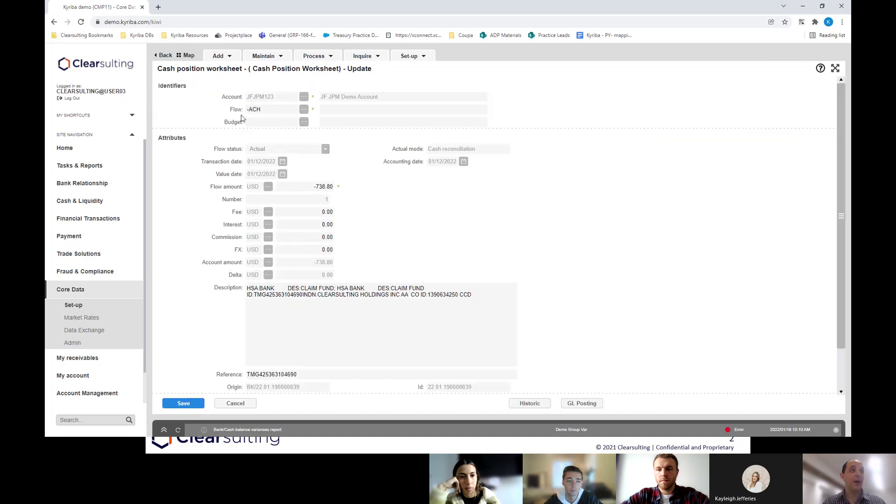
{"action": "left_click_drag", "start_coordinate": [266, 110], "coordinate": [159, 110]}
{"action": "type", "text": "-466"}
{"action": "left_click", "coordinate": [187, 405]}
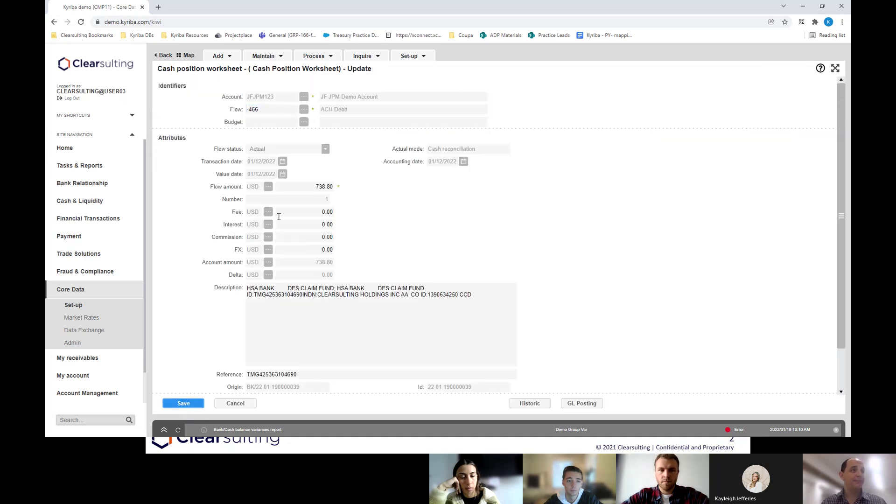
Change the flow code of the JF JPM Demo Account's 1 970.06 transaction to -466 and save it
{"action": "double_click", "coordinate": [256, 125]}
{"action": "left_click", "coordinate": [267, 109]}
{"action": "double_click", "coordinate": [266, 108]}
{"action": "type", "text": "-466"}
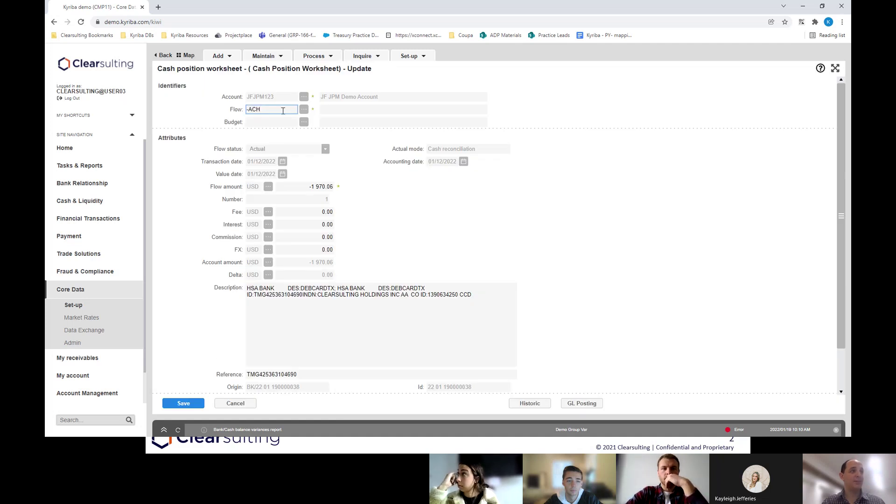
{"action": "type", "text": "466"}
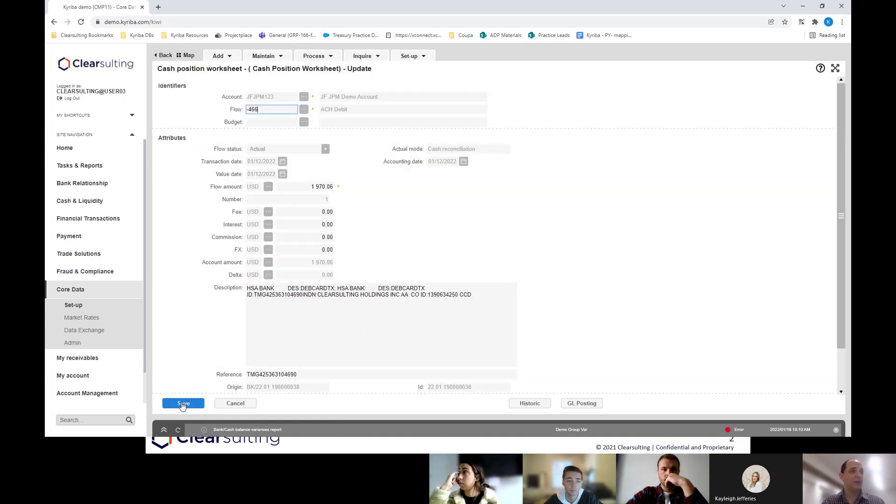
{"action": "left_click", "coordinate": [183, 404]}
Change the flow code of Branch A Account's 1 970.06 transaction to -466 and save it
{"action": "double_click", "coordinate": [238, 117]}
{"action": "left_click", "coordinate": [293, 112]}
{"action": "type", "text": "466"}
{"action": "left_click", "coordinate": [184, 403]}
Change the flow code of Branch A Account's 738.80 claim fund transaction to -466, save it, and refresh the cash position worksheet
{"action": "double_click", "coordinate": [279, 116]}
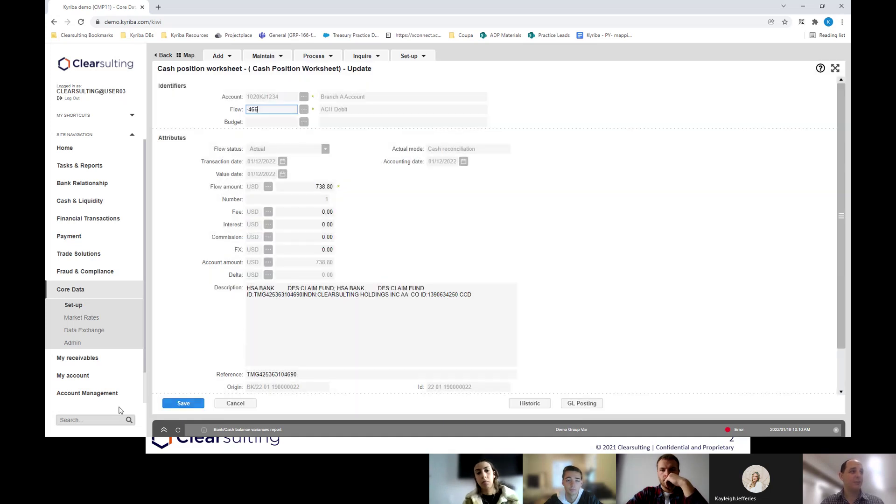
{"action": "left_click", "coordinate": [183, 403]}
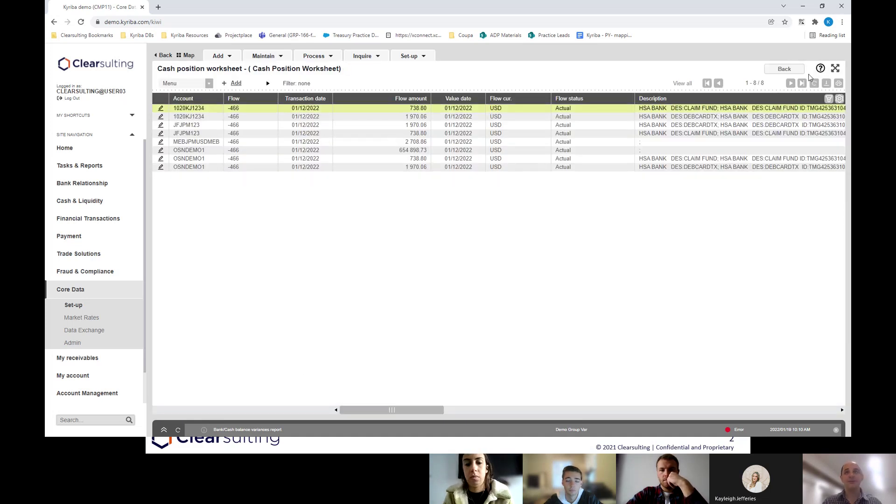
{"action": "left_click", "coordinate": [777, 70]}
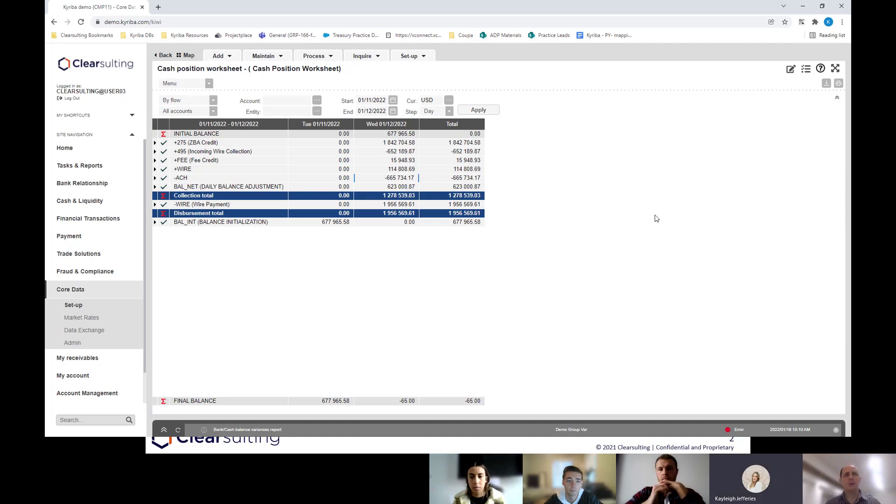
{"action": "left_click", "coordinate": [478, 111]}
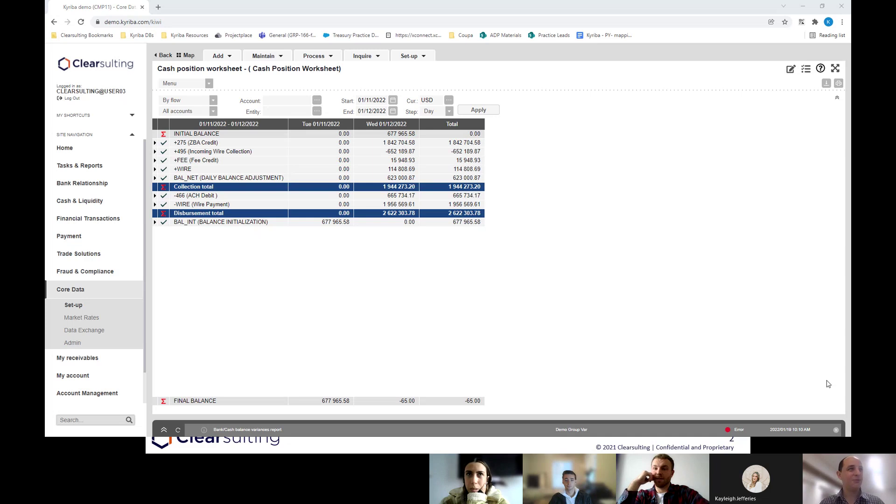
{"action": "left_click", "coordinate": [586, 343]}
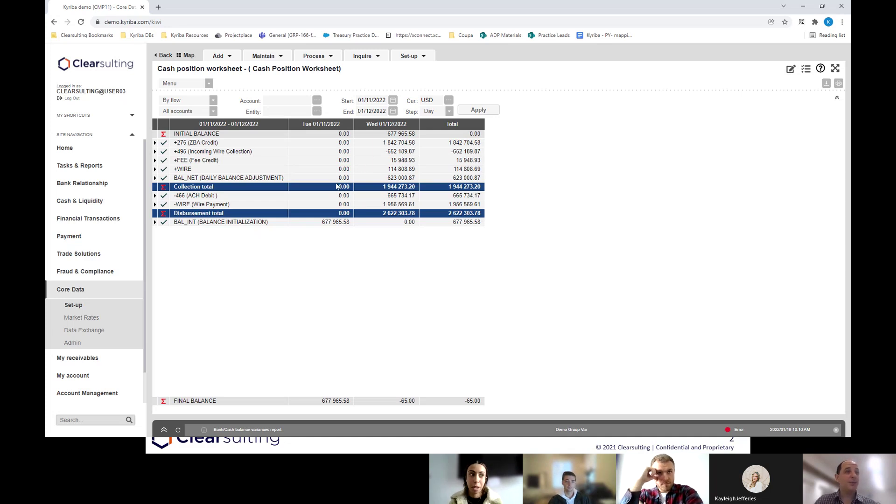
Review all transactions behind the 01/12/2022 column, try grouping them by account, and return to the worksheet
{"action": "double_click", "coordinate": [396, 126]}
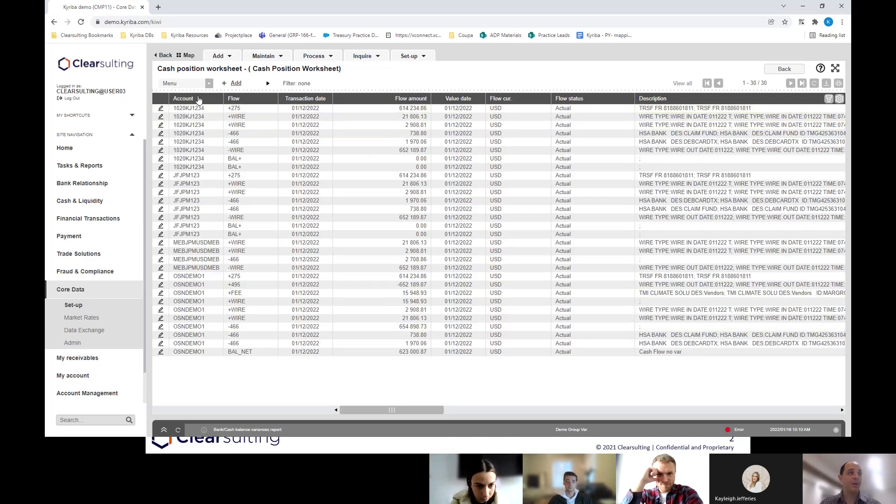
{"action": "left_click", "coordinate": [198, 100]}
{"action": "left_click_drag", "start_coordinate": [198, 100], "coordinate": [231, 90]}
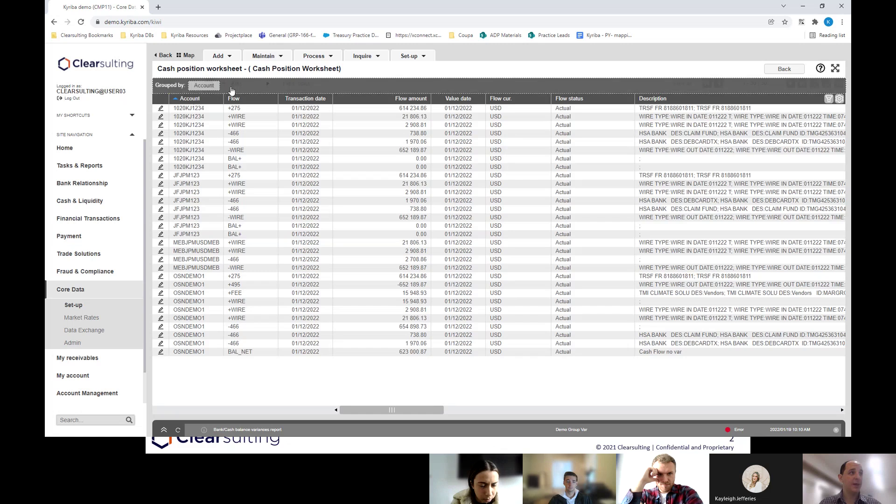
{"action": "left_click", "coordinate": [783, 70]}
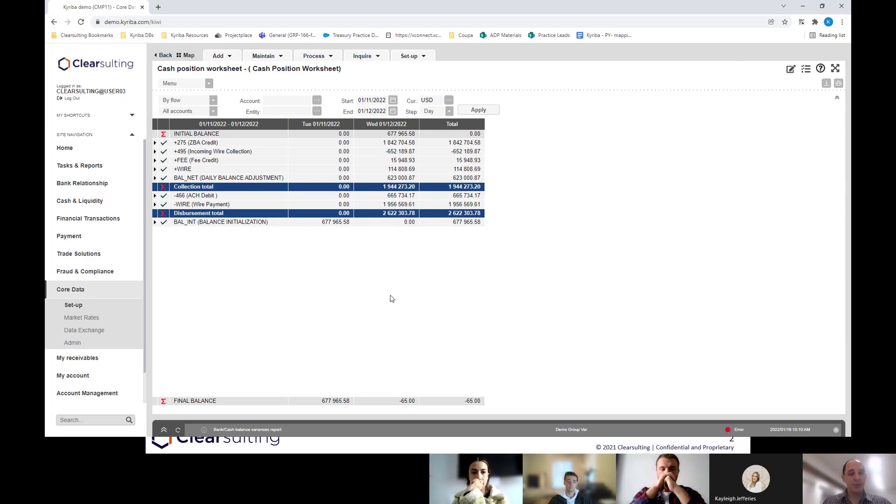
Switch the worksheet to By budget and enable the operating and non operating collection, disbursement and total indicators for the budget code position
{"action": "left_click", "coordinate": [194, 103]}
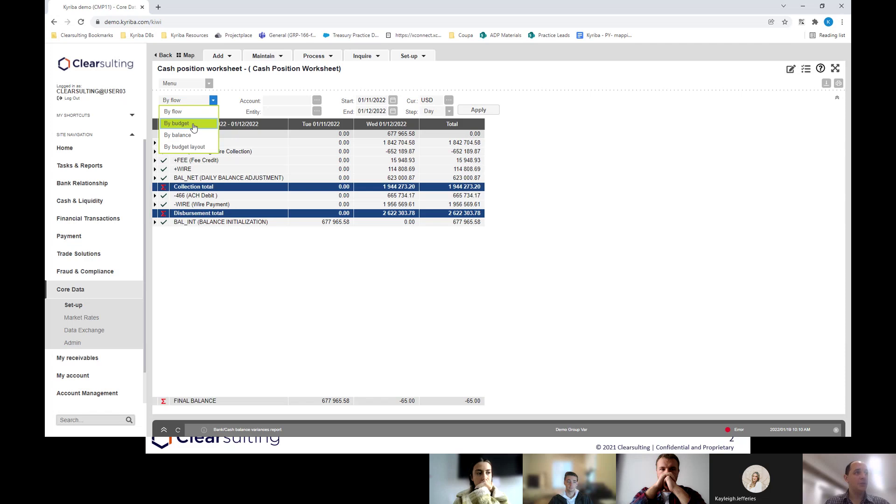
{"action": "left_click", "coordinate": [194, 125]}
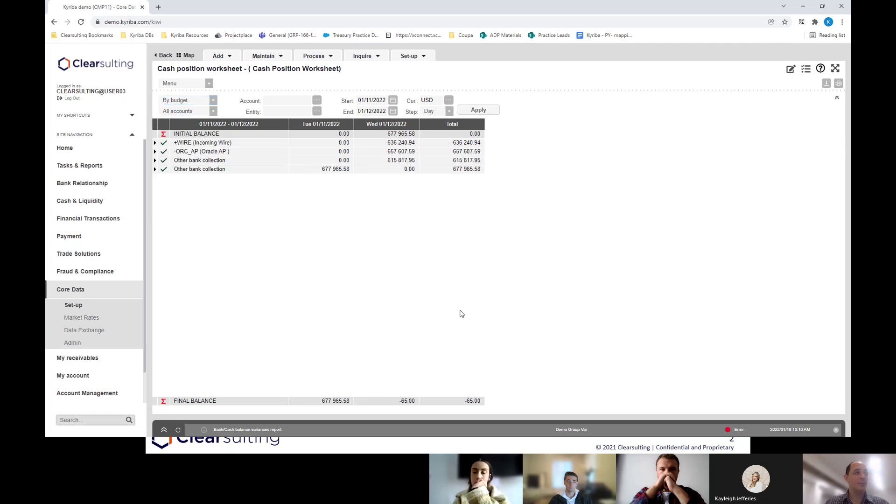
{"action": "left_click", "coordinate": [790, 70]}
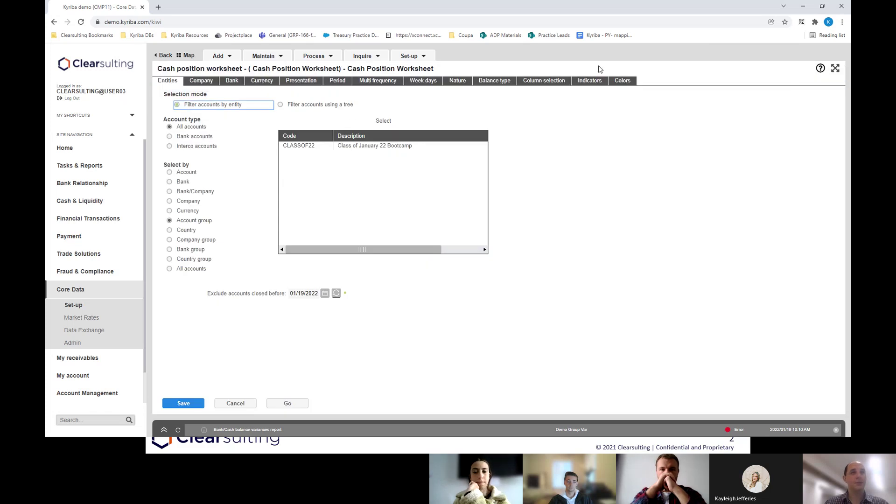
{"action": "left_click", "coordinate": [590, 81]}
{"action": "left_click", "coordinate": [211, 204]}
{"action": "left_click", "coordinate": [211, 216]}
{"action": "left_click", "coordinate": [205, 229]}
{"action": "left_click", "coordinate": [206, 241]}
{"action": "left_click", "coordinate": [207, 253]}
{"action": "left_click", "coordinate": [206, 267]}
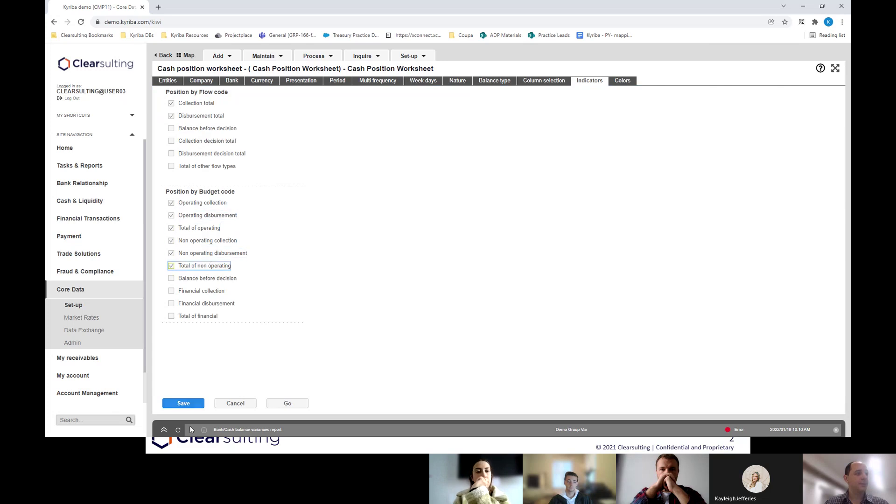
{"action": "left_click", "coordinate": [289, 405]}
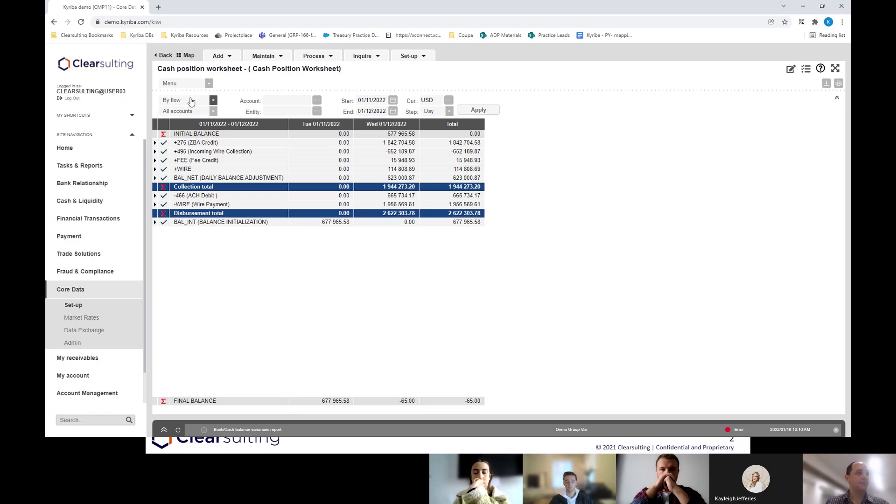
Show the refreshed worksheet By budget and expand the -ORC_AP (Oracle AP) line
{"action": "left_click", "coordinate": [213, 101]}
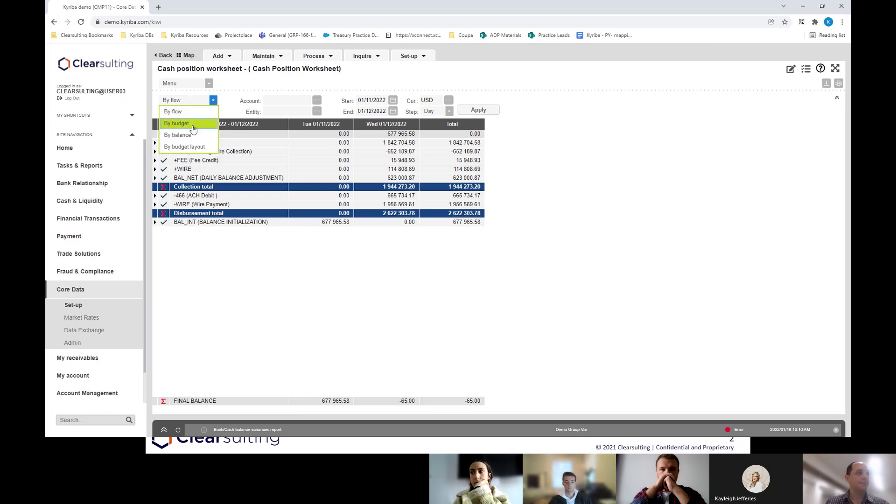
{"action": "left_click", "coordinate": [193, 124]}
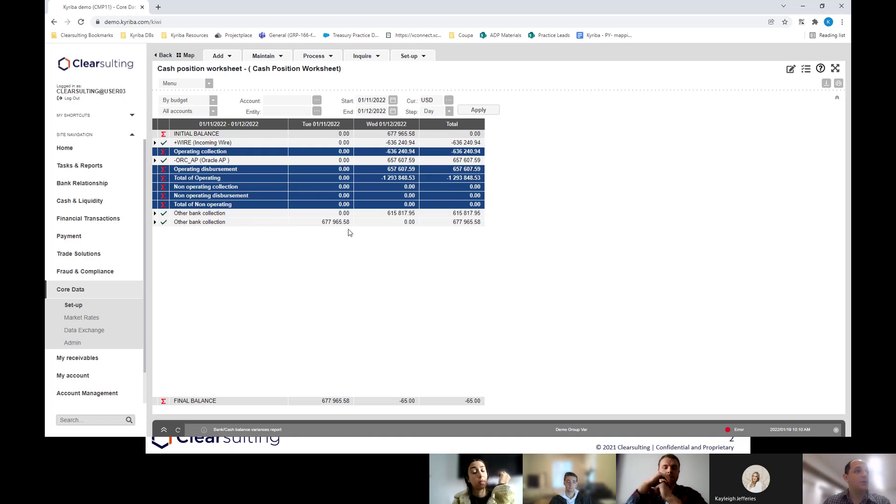
{"action": "left_click", "coordinate": [155, 160]}
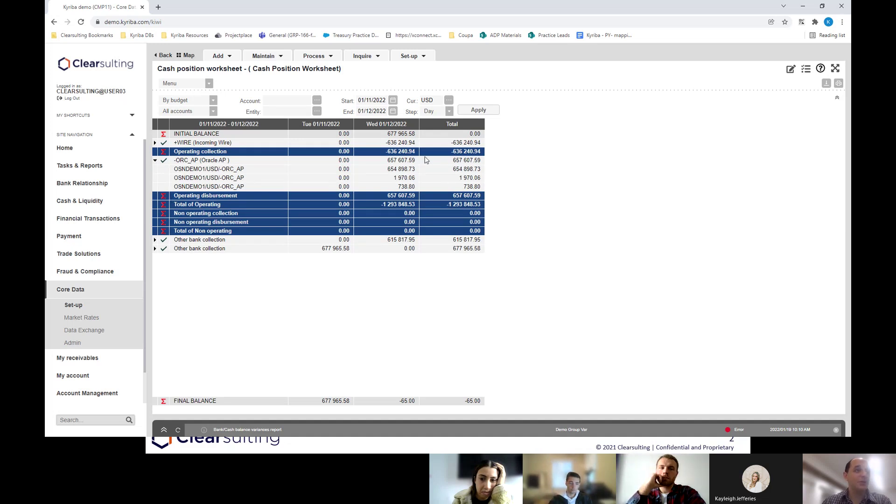
Inspect the transactions behind the -ORC_AP (Oracle AP) amount for 01/12/2022, return to the worksheet, and collapse the line
{"action": "left_click", "coordinate": [404, 161]}
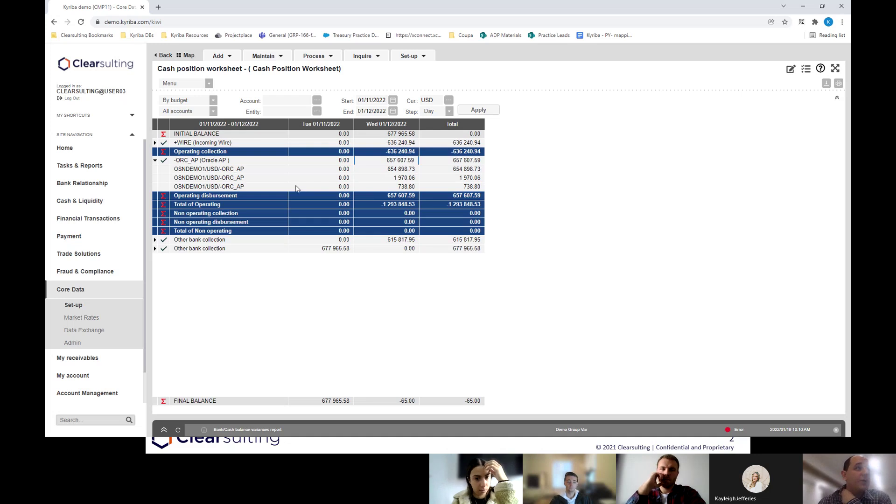
{"action": "left_click", "coordinate": [393, 170]}
{"action": "left_click", "coordinate": [384, 160]}
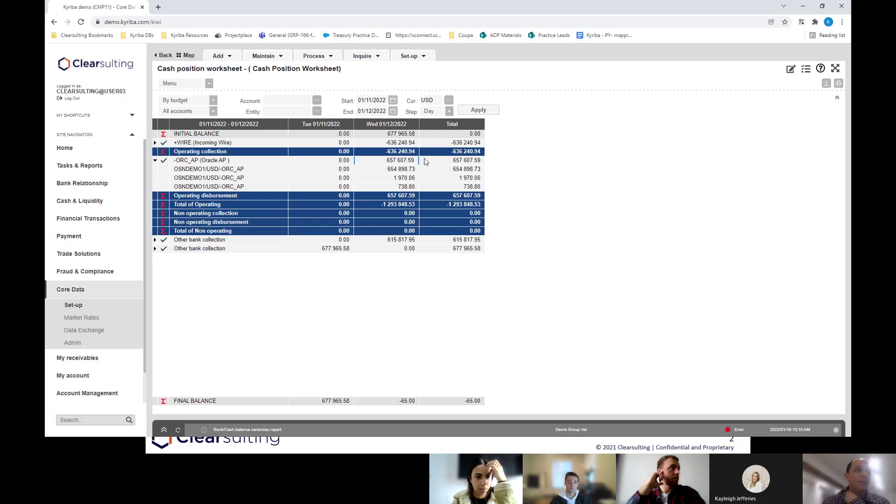
{"action": "double_click", "coordinate": [404, 162]}
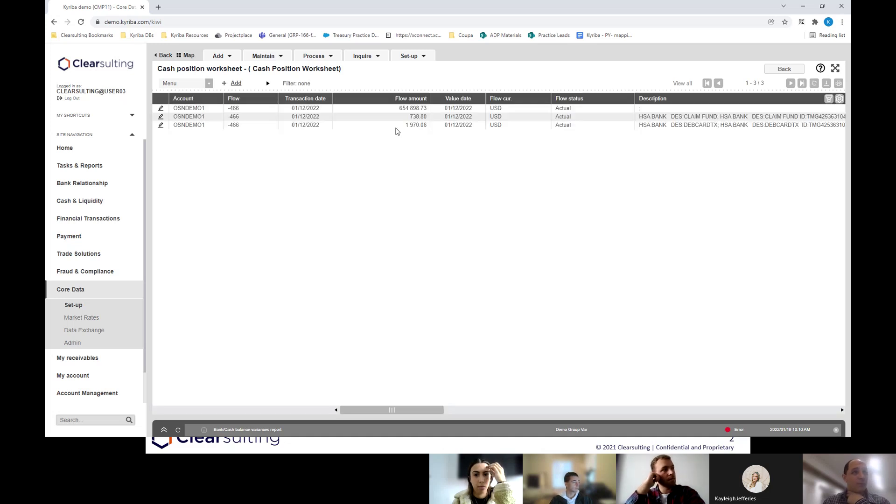
{"action": "left_click", "coordinate": [187, 87]}
{"action": "left_click", "coordinate": [189, 146]}
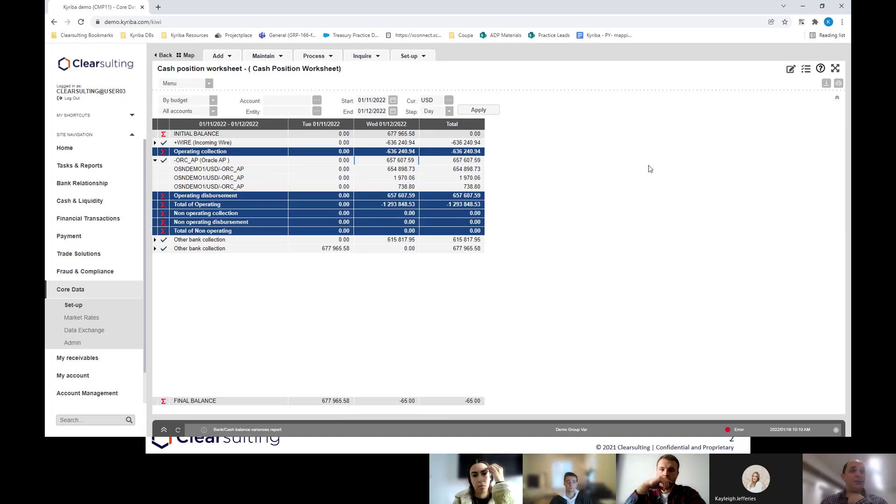
{"action": "left_click", "coordinate": [156, 161]}
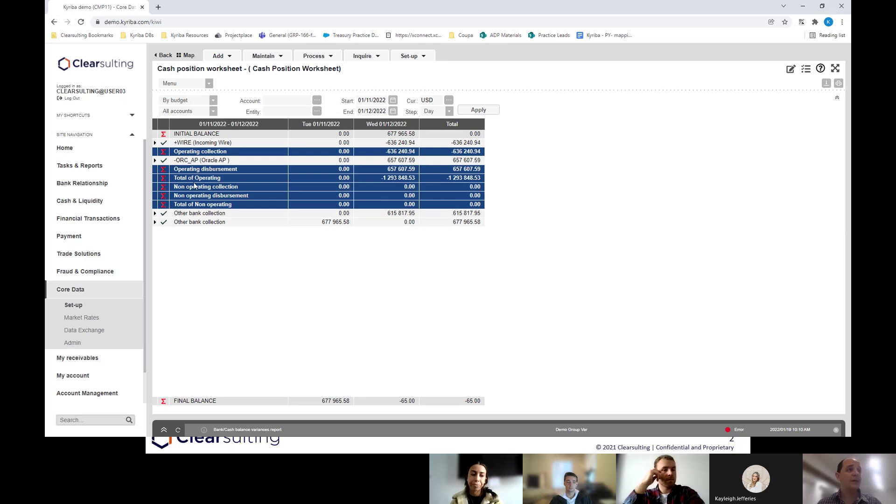
Compare the worksheet's By flow view with its By budget view, ending on By budget
{"action": "left_click", "coordinate": [198, 100]}
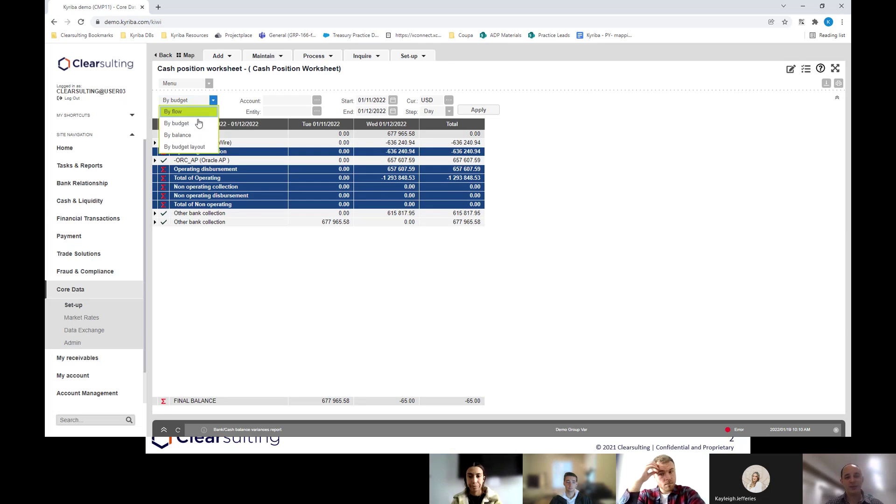
{"action": "left_click", "coordinate": [189, 112]}
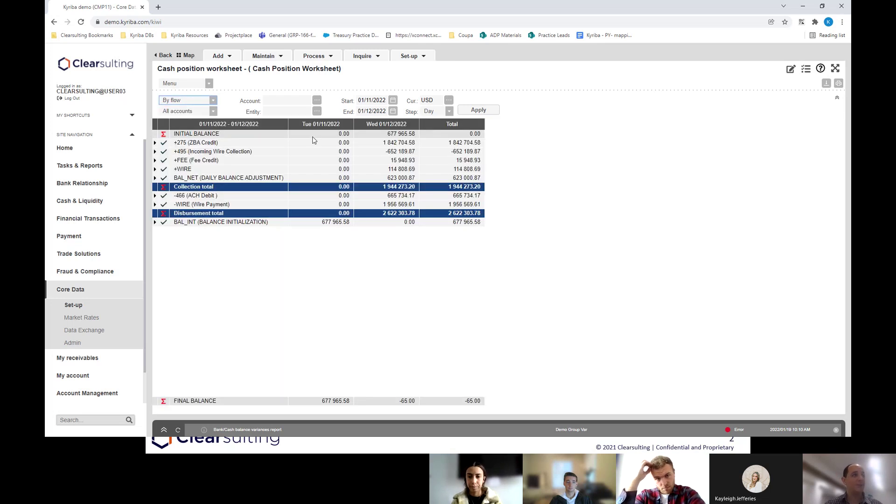
{"action": "left_click", "coordinate": [213, 100]}
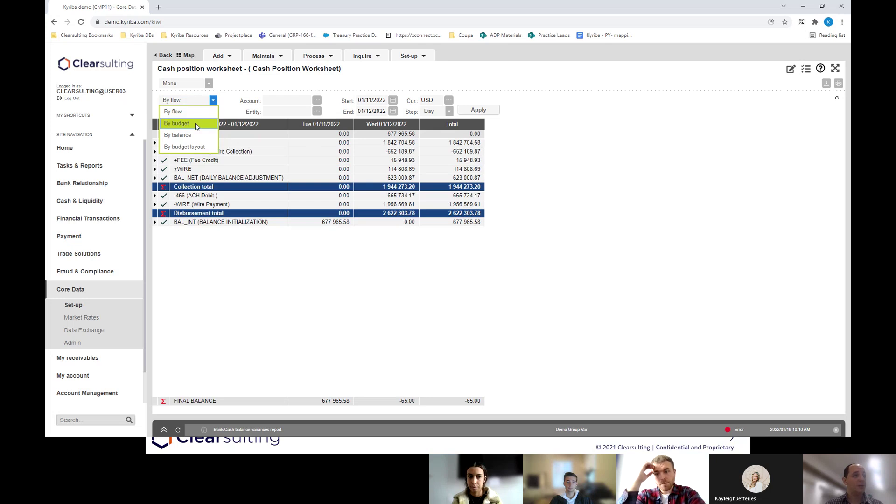
{"action": "left_click", "coordinate": [196, 125]}
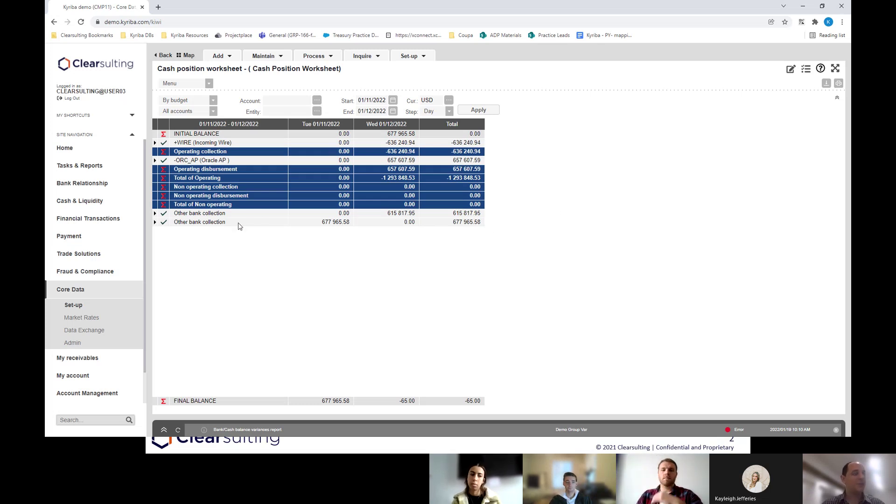
Examine the budget codes of the transactions behind the 01/12/2022 Other bank collection amount, and return to the refreshed worksheet
{"action": "left_click", "coordinate": [155, 214]}
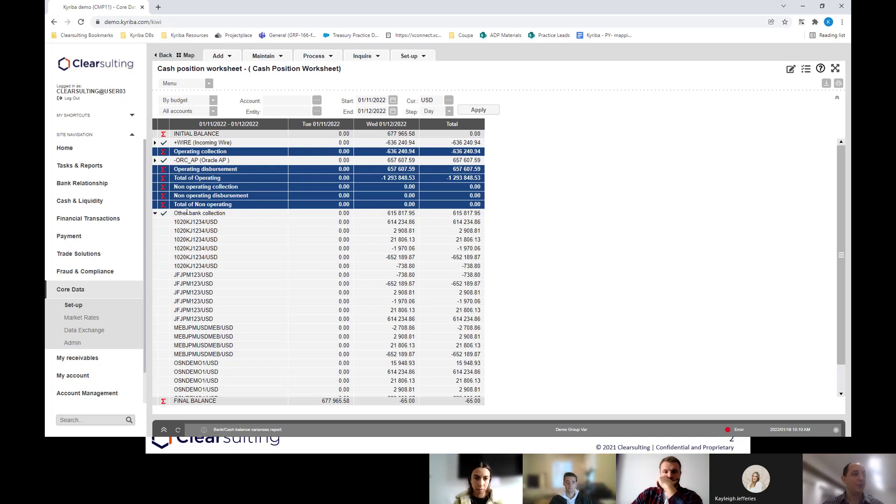
{"action": "left_click", "coordinate": [407, 215]}
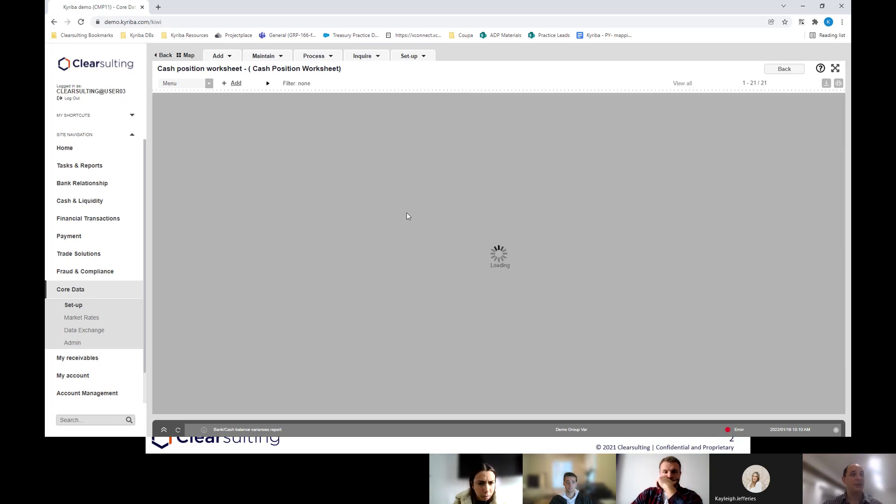
{"action": "left_click_drag", "start_coordinate": [402, 416], "coordinate": [509, 413]}
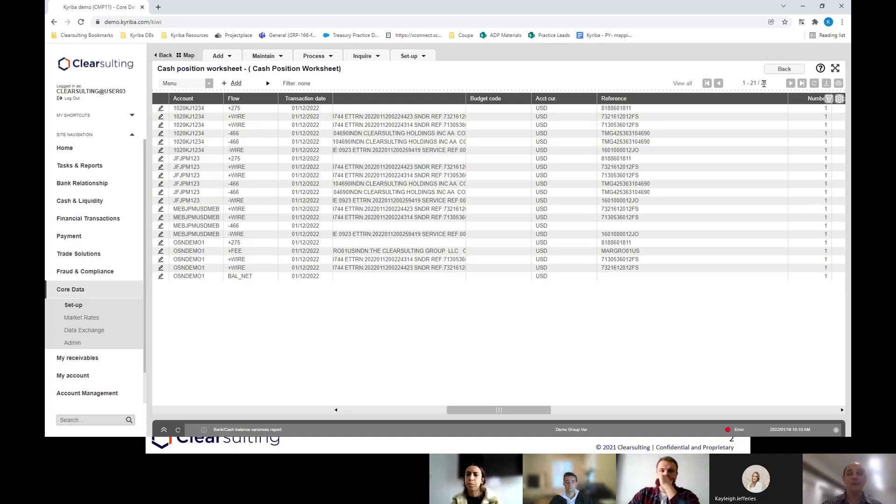
{"action": "left_click", "coordinate": [784, 69]}
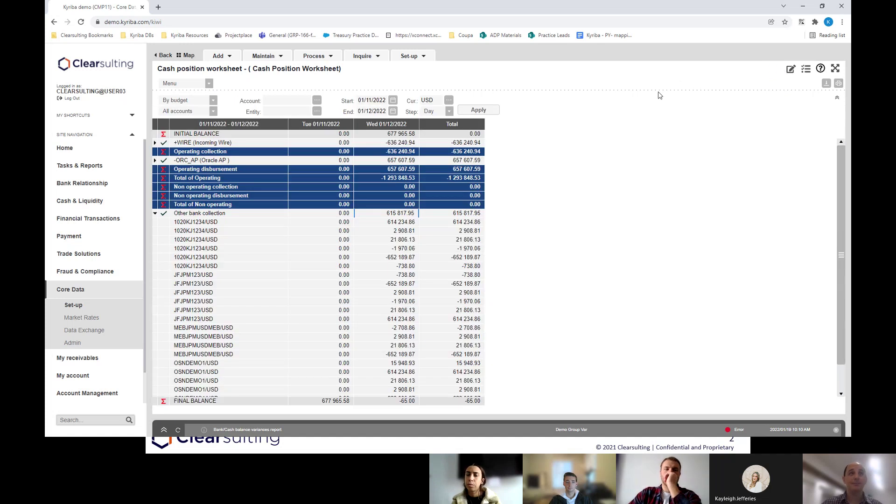
{"action": "left_click", "coordinate": [478, 111]}
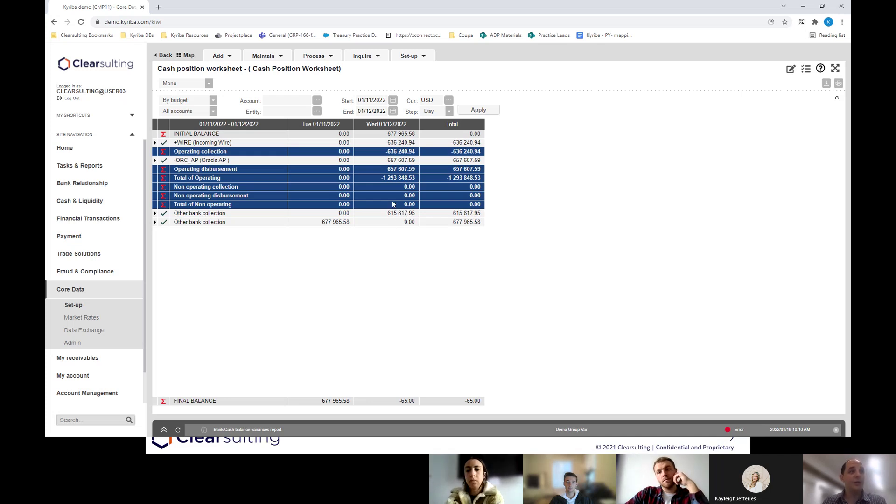
{"action": "left_click", "coordinate": [415, 215]}
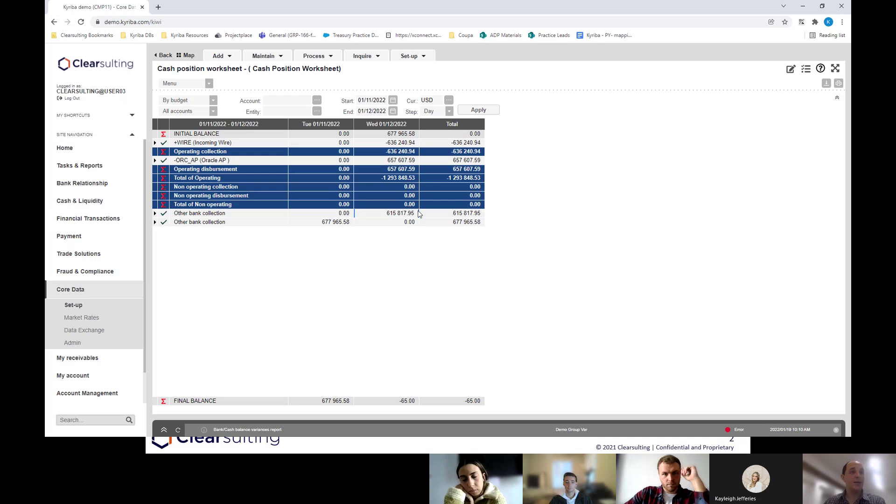
Show the worksheet By balance and expand the Demo - Clearsulting US, JF JPM Demo Account and Branch A Account lines
{"action": "left_click", "coordinate": [585, 224]}
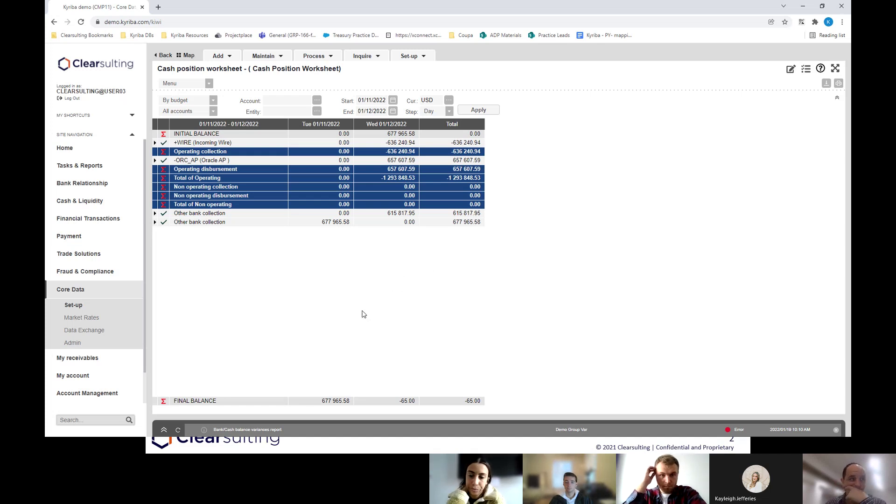
{"action": "left_click", "coordinate": [213, 101]}
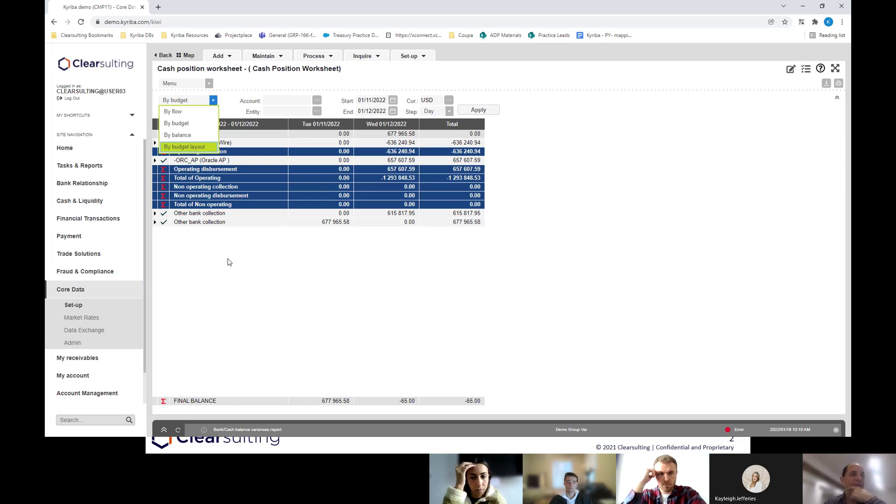
{"action": "left_click", "coordinate": [202, 140]}
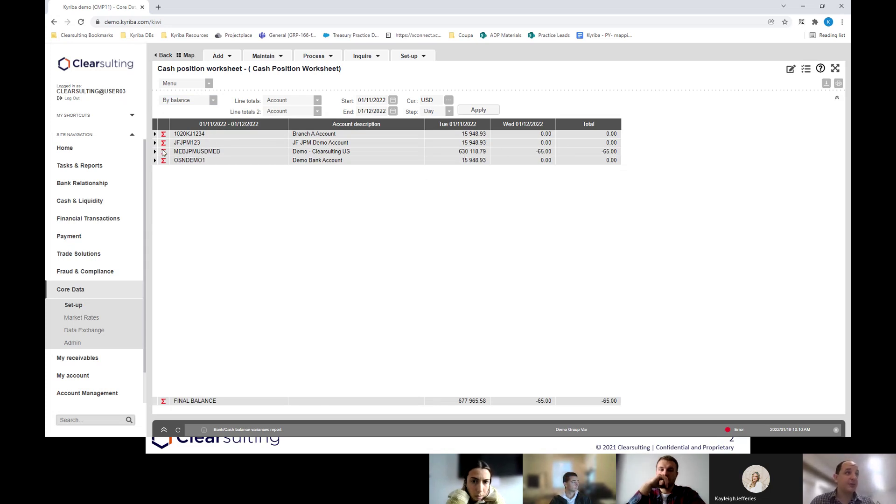
{"action": "left_click", "coordinate": [181, 153]}
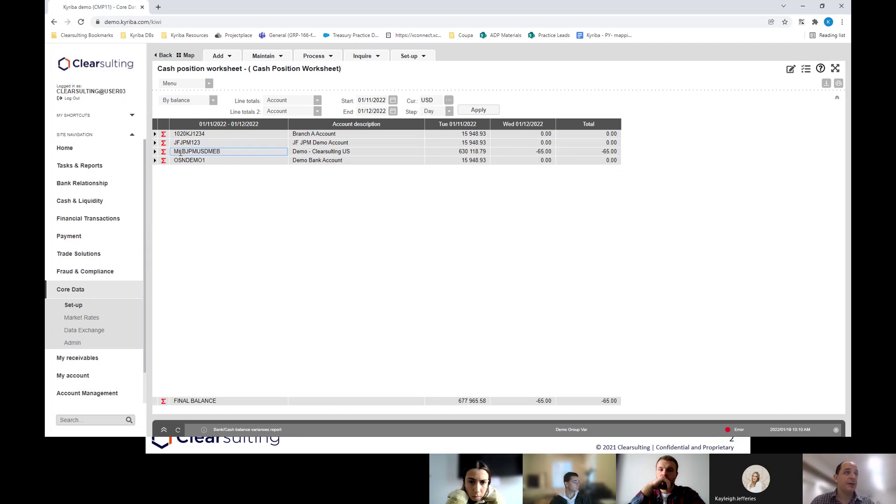
{"action": "left_click", "coordinate": [155, 152]}
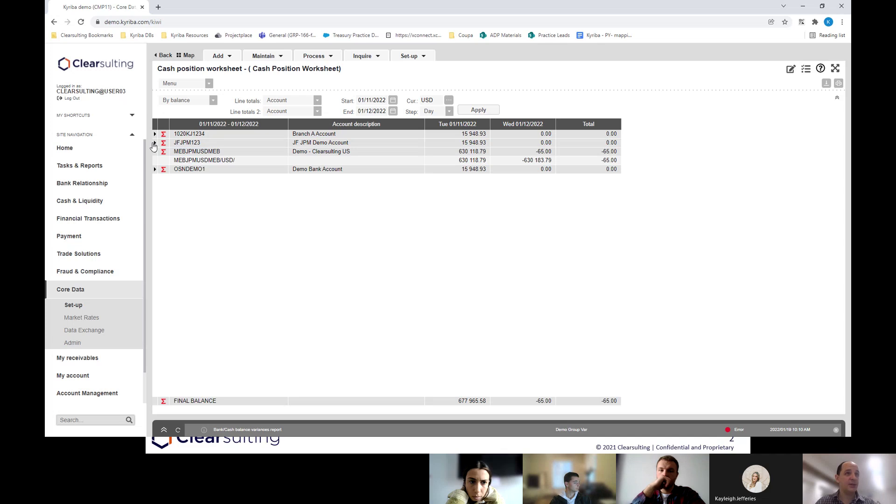
{"action": "left_click", "coordinate": [155, 143]}
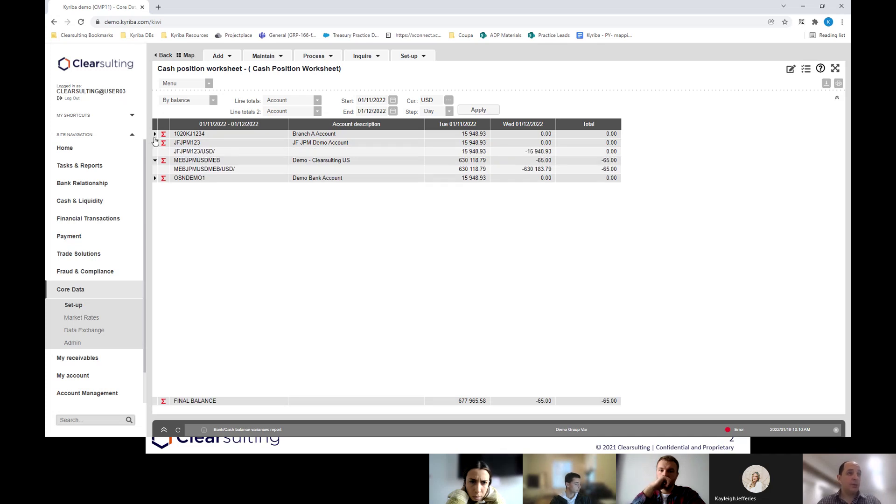
{"action": "left_click", "coordinate": [155, 134]}
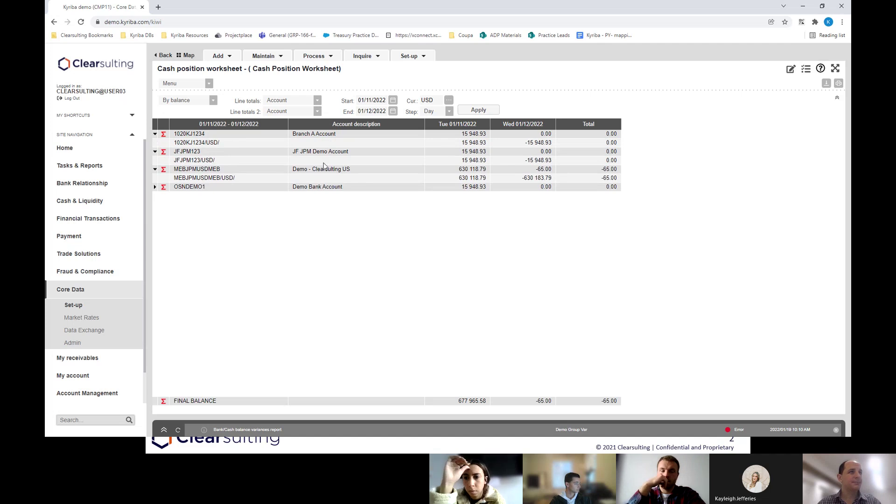
Set the worksheet's display when expanding balances to Cash flows and save the presentation settings
{"action": "left_click", "coordinate": [790, 70]}
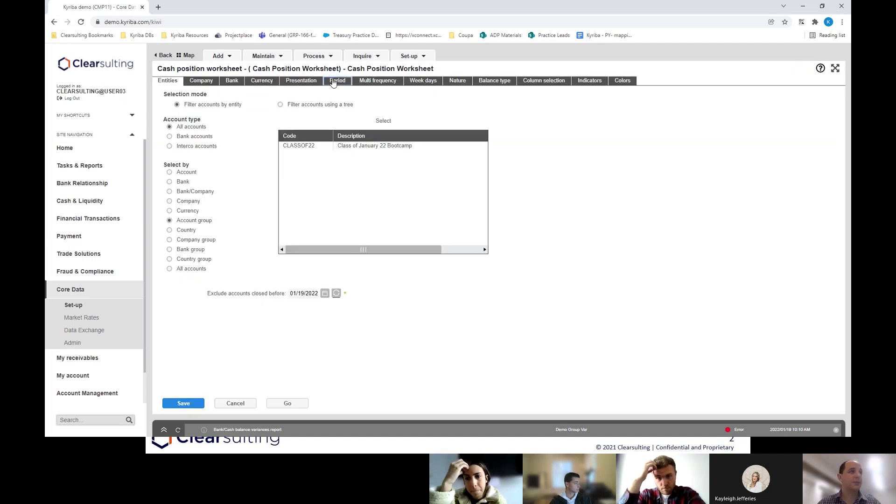
{"action": "left_click", "coordinate": [310, 81]}
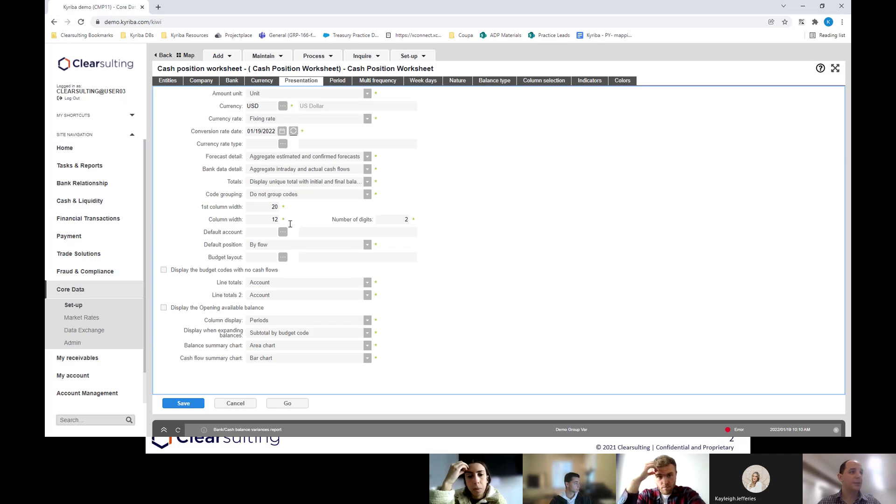
{"action": "left_click", "coordinate": [295, 283]}
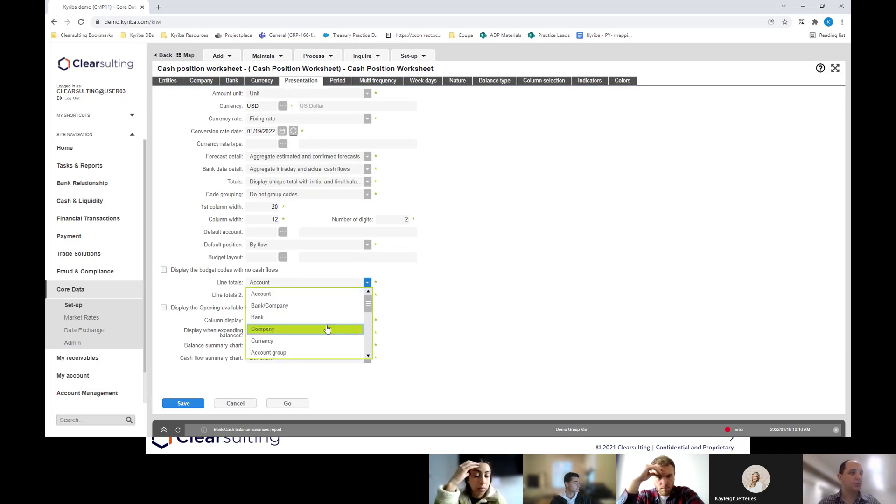
{"action": "scroll", "coordinate": [321, 309], "scroll_direction": "down", "scroll_amount": 3}
{"action": "scroll", "coordinate": [320, 309], "scroll_direction": "up", "scroll_amount": 3}
{"action": "scroll", "coordinate": [318, 317], "scroll_direction": "down", "scroll_amount": 3}
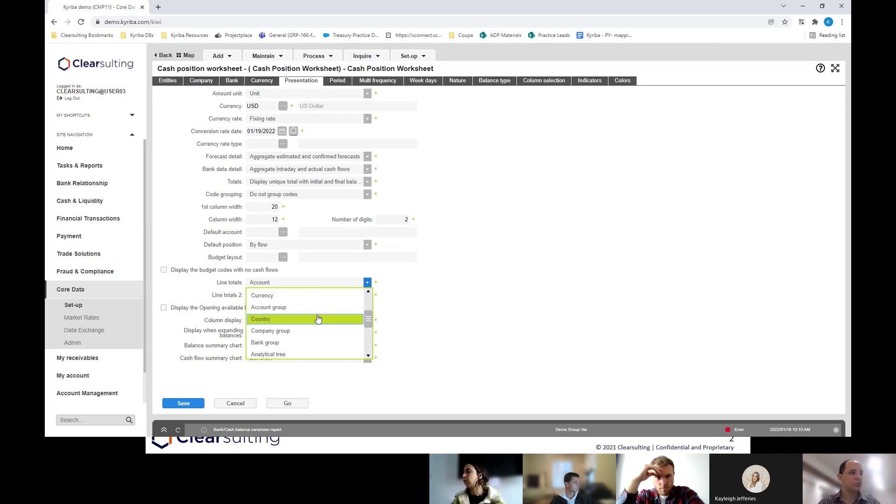
{"action": "left_click", "coordinate": [509, 310]}
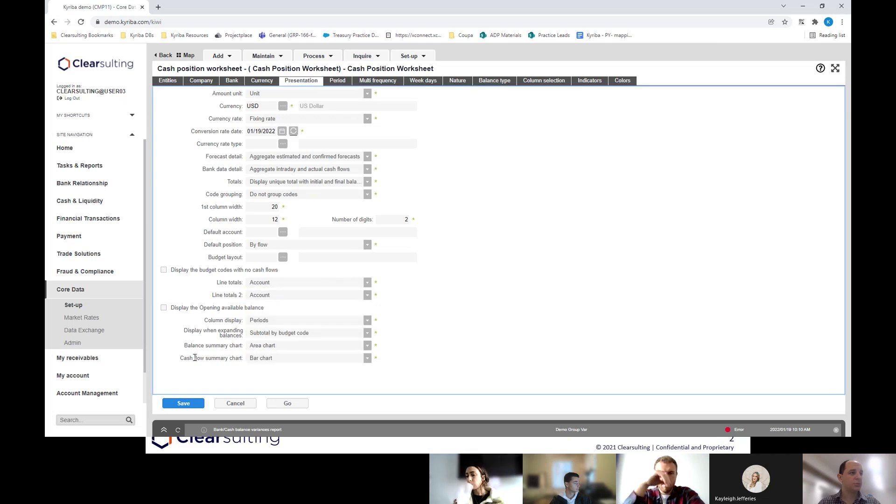
{"action": "left_click", "coordinate": [284, 334]}
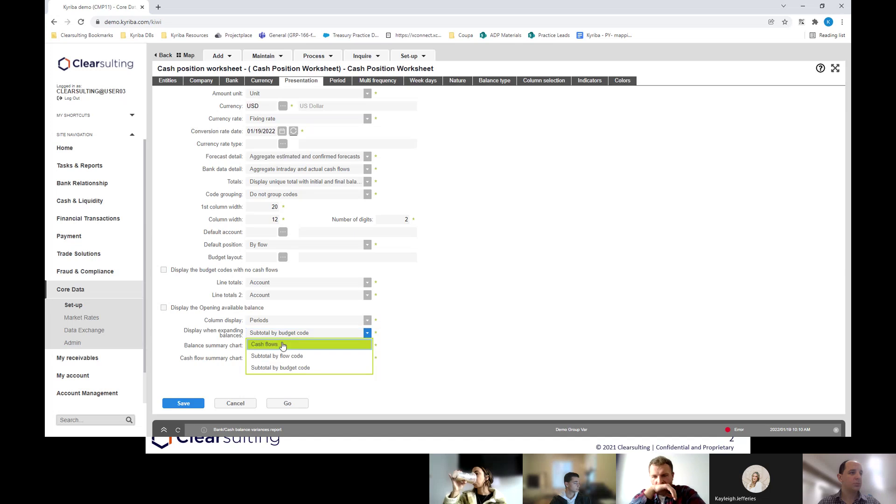
{"action": "left_click", "coordinate": [285, 345]}
{"action": "left_click", "coordinate": [184, 404]}
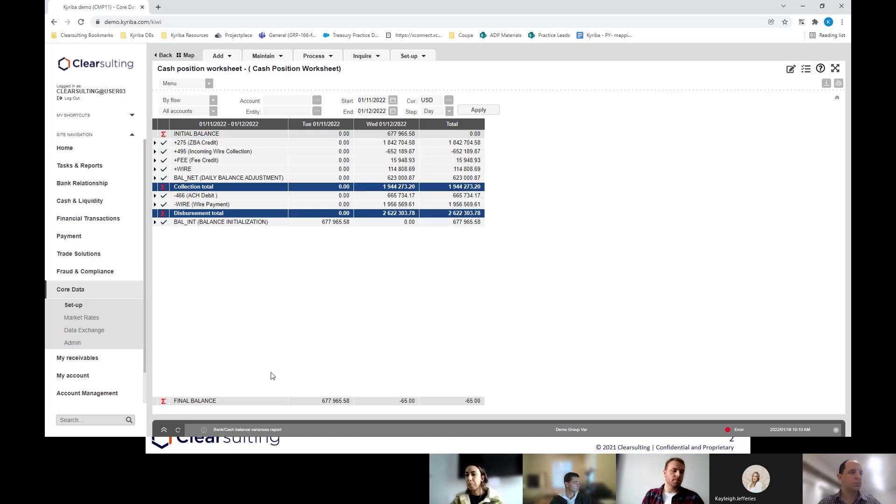
Show the worksheet By balance, examine the cash flows under Branch A Account, and collapse the account line
{"action": "left_click", "coordinate": [213, 100]}
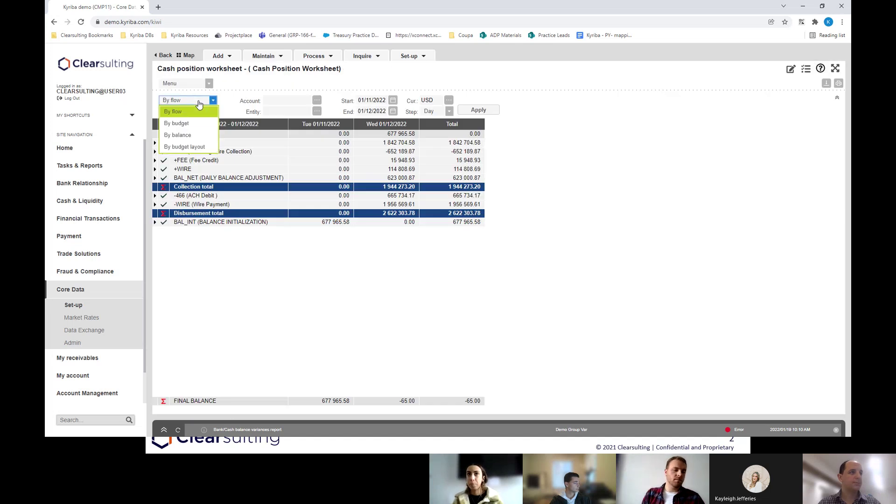
{"action": "left_click", "coordinate": [196, 127]}
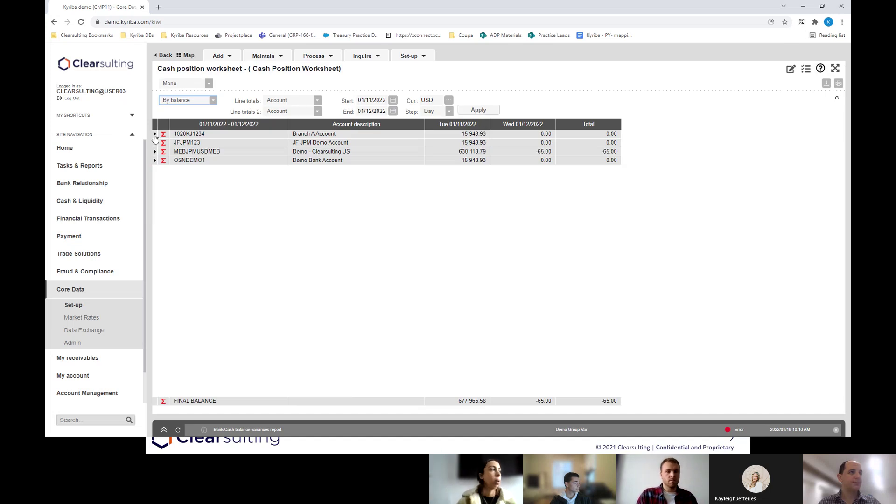
{"action": "left_click", "coordinate": [155, 134]}
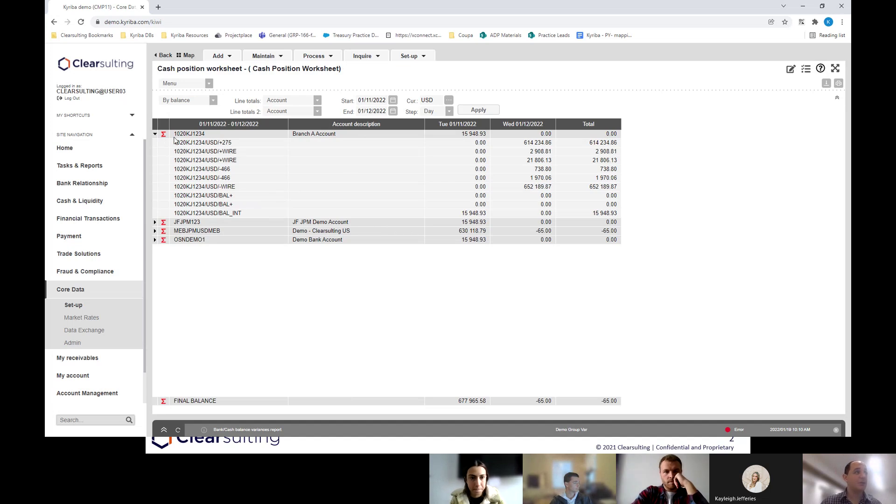
{"action": "left_click", "coordinate": [156, 134]}
{"action": "left_click", "coordinate": [156, 134]}
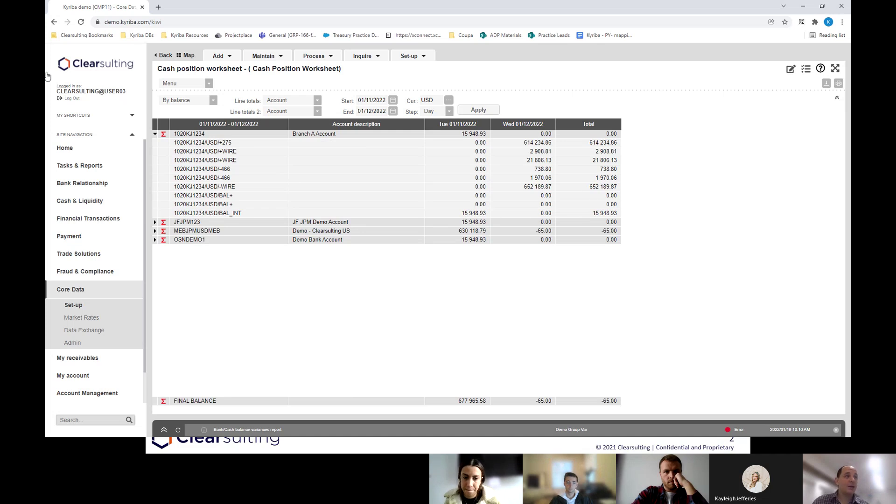
{"action": "left_click", "coordinate": [155, 134]}
Toggle the display of the detail lines in the By balance worksheet
{"action": "right_click", "coordinate": [335, 152]}
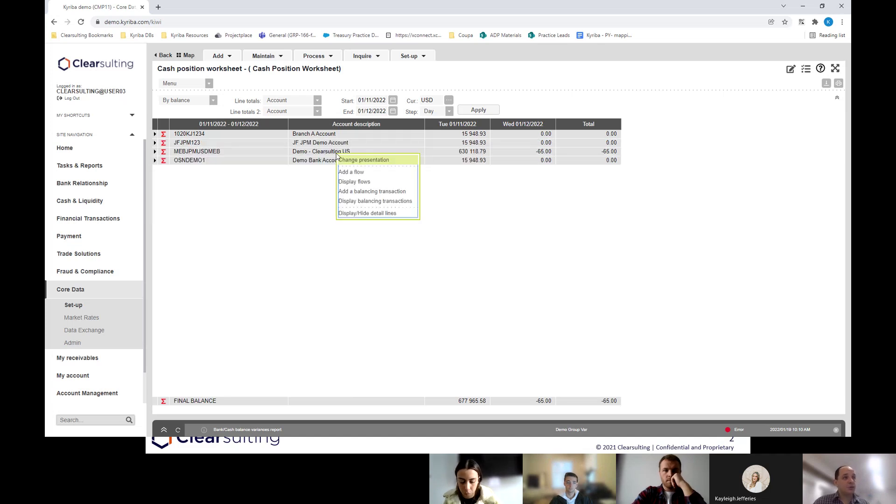
{"action": "left_click", "coordinate": [365, 212]}
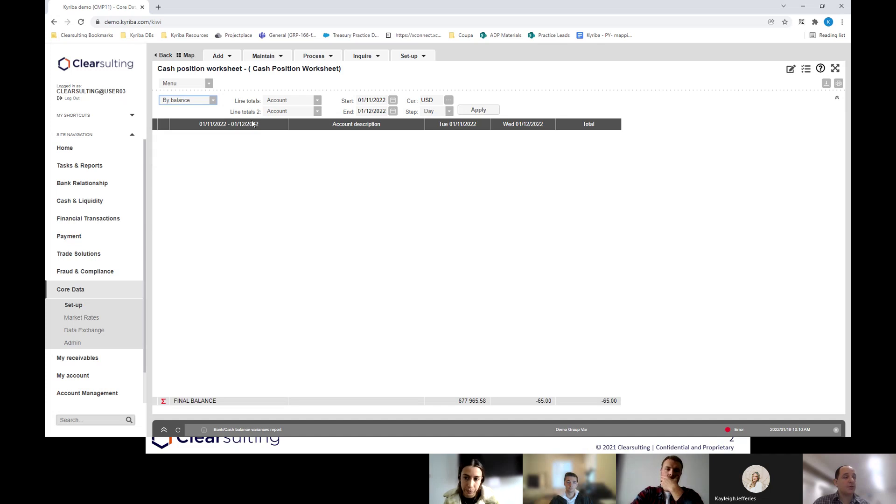
{"action": "right_click", "coordinate": [314, 120]}
{"action": "left_click", "coordinate": [309, 128]}
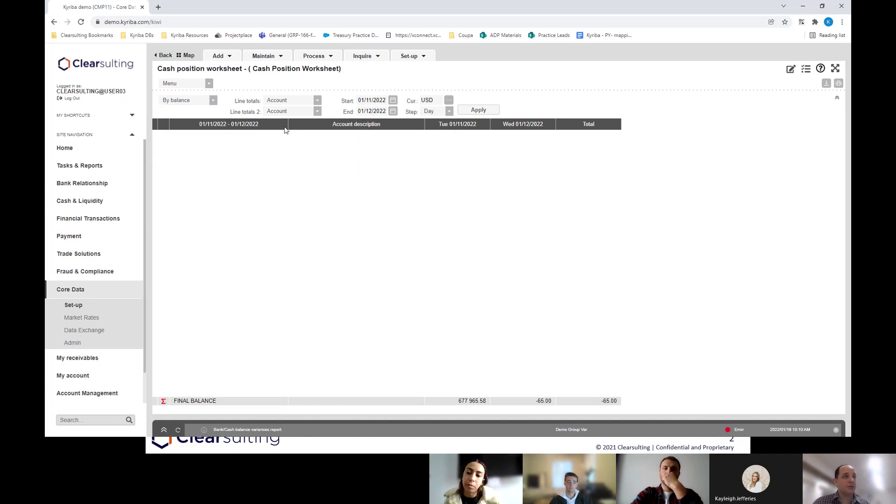
Inspect the transactions behind the worksheet balances, return to the worksheet, and refresh it
{"action": "double_click", "coordinate": [246, 125]}
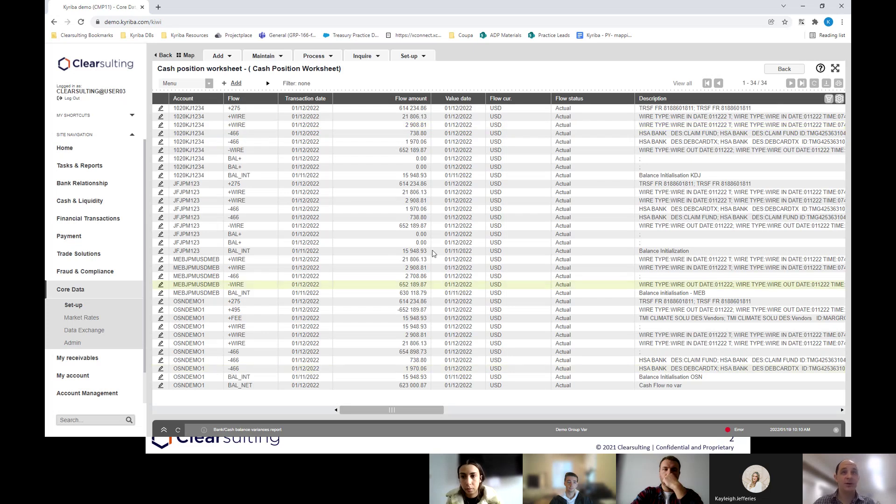
{"action": "left_click", "coordinate": [781, 69]}
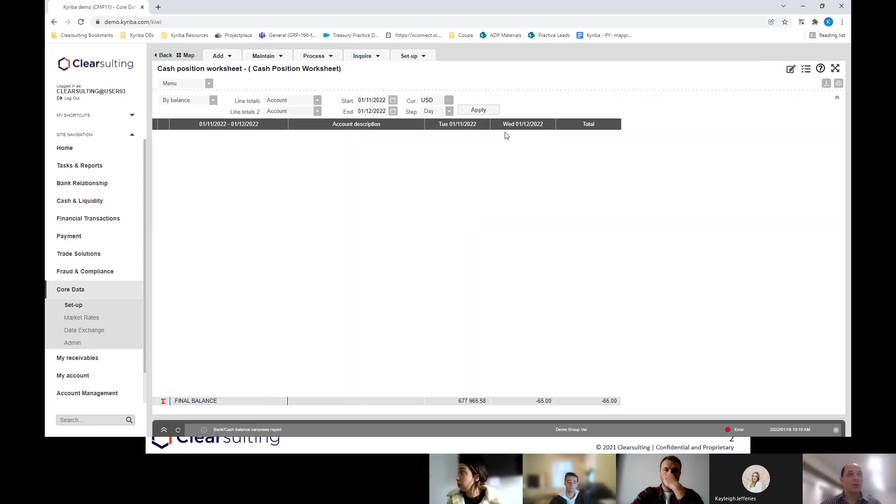
{"action": "left_click", "coordinate": [479, 111]}
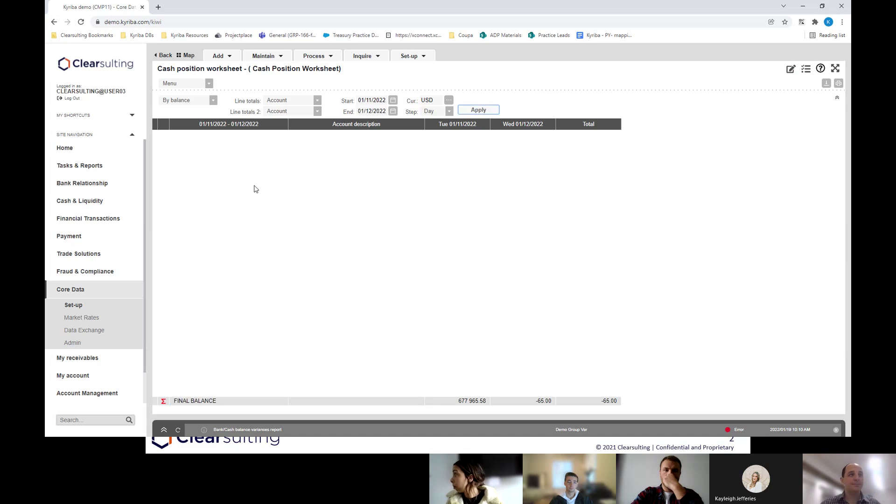
Rerun the worksheet from its settings and show it By balance
{"action": "left_click", "coordinate": [792, 70]}
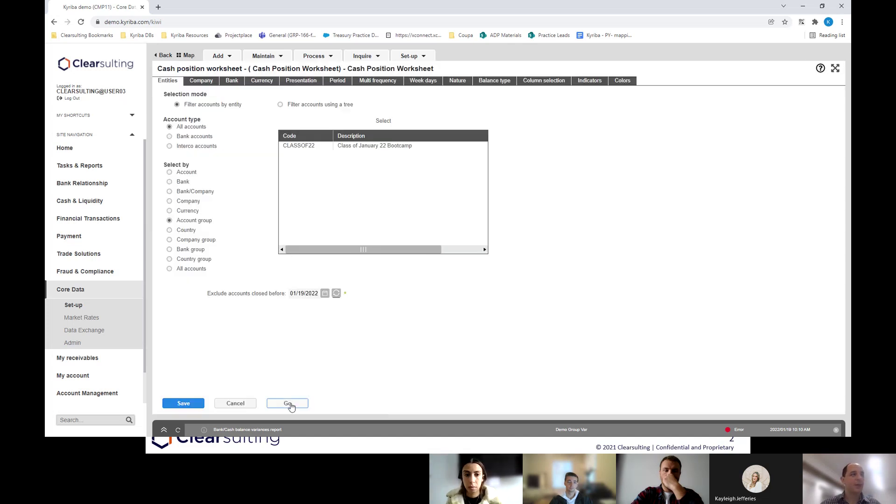
{"action": "left_click", "coordinate": [289, 402]}
{"action": "left_click", "coordinate": [211, 100]}
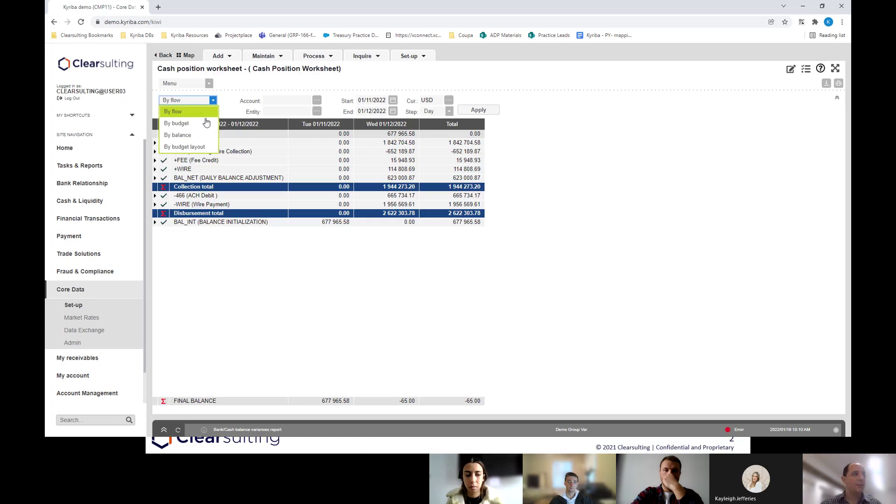
{"action": "left_click", "coordinate": [193, 135]}
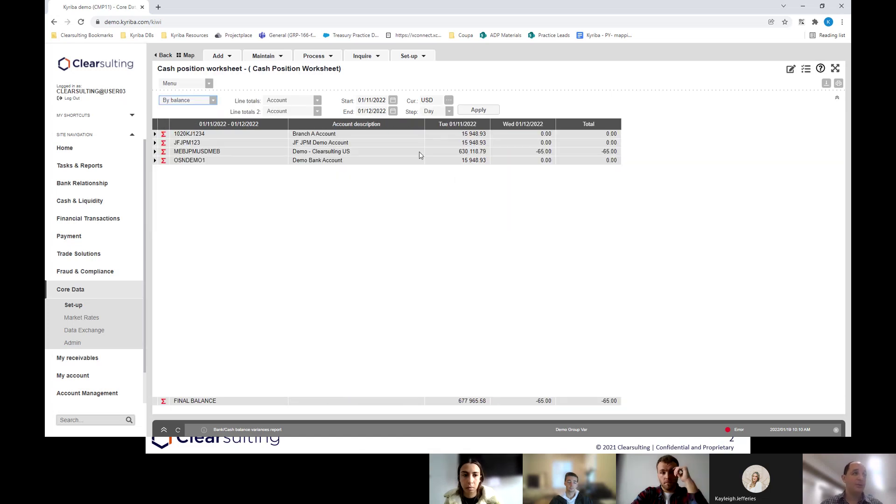
Set the By balance worksheet's line totals to Account group and apply the change
{"action": "left_click", "coordinate": [299, 104]}
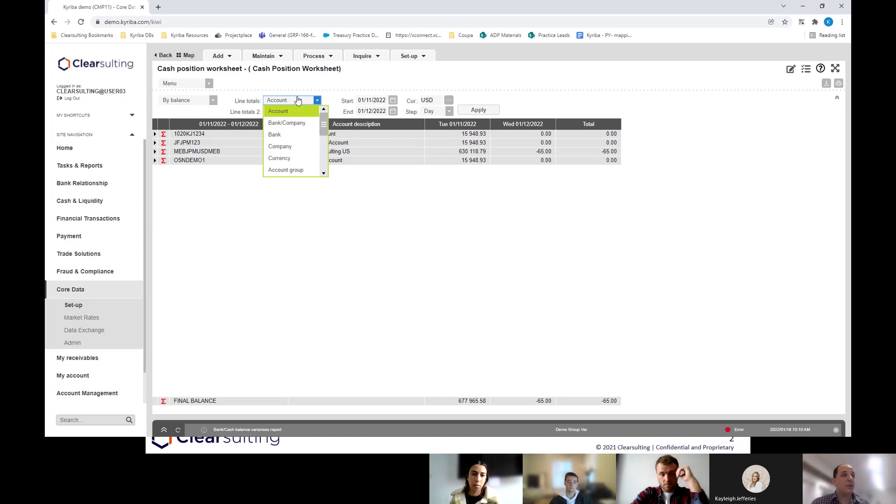
{"action": "left_click", "coordinate": [299, 171]}
{"action": "left_click", "coordinate": [463, 111]}
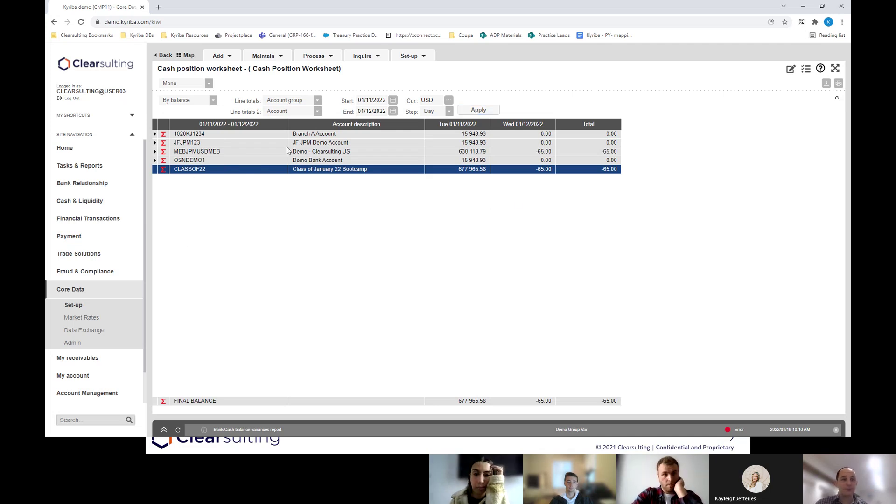
Set the By balance worksheet's line totals to Bank and apply the change
{"action": "left_click", "coordinate": [297, 100]}
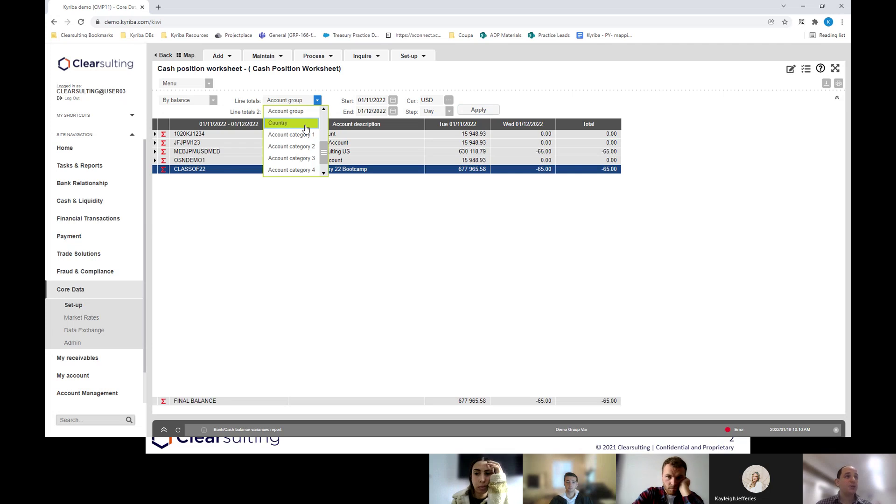
{"action": "scroll", "coordinate": [303, 127], "scroll_direction": "up", "scroll_amount": 2}
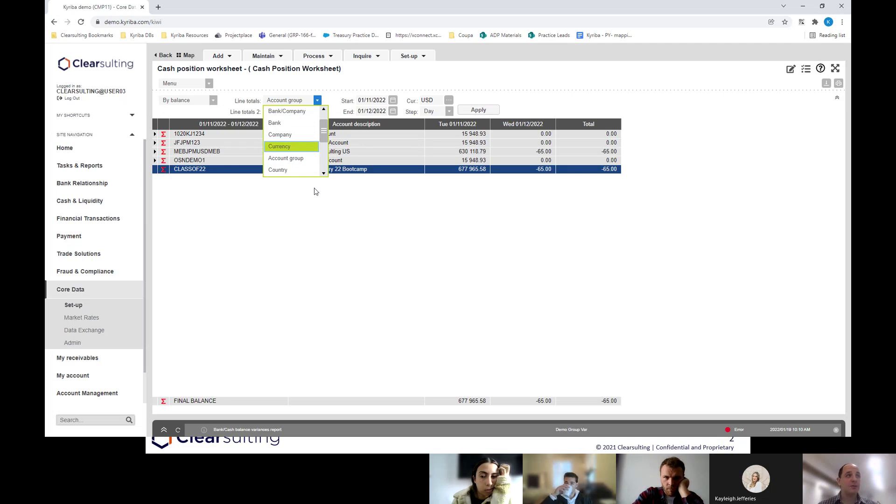
{"action": "left_click", "coordinate": [297, 125]}
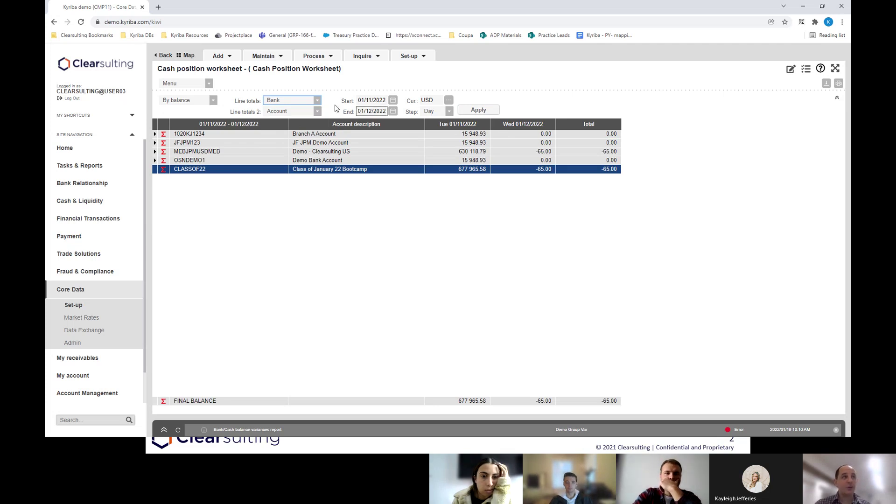
{"action": "left_click", "coordinate": [289, 102]}
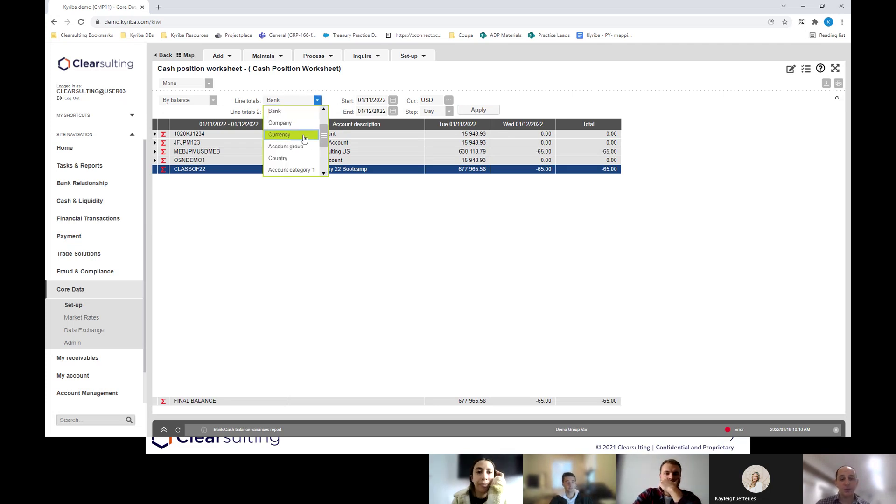
{"action": "left_click", "coordinate": [425, 238]}
{"action": "left_click", "coordinate": [471, 111]}
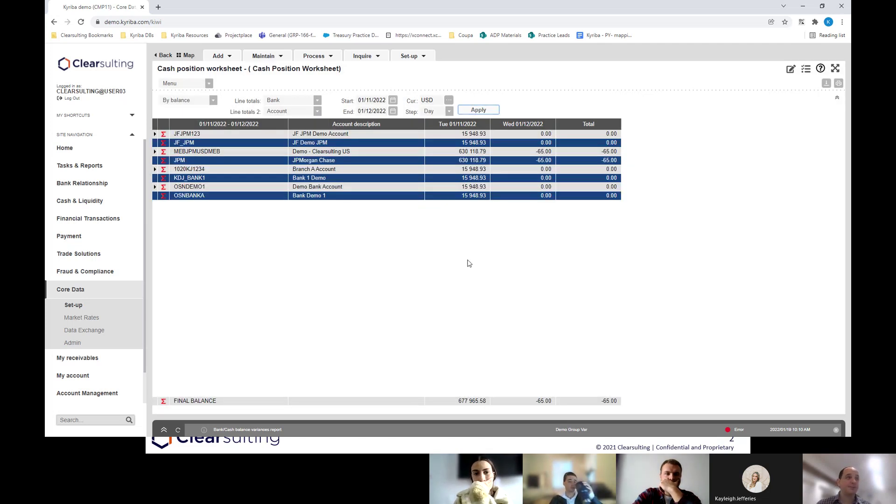
Set the By balance worksheet's line totals to Account, apply the change, and check the other line total options
{"action": "left_click", "coordinate": [275, 104]}
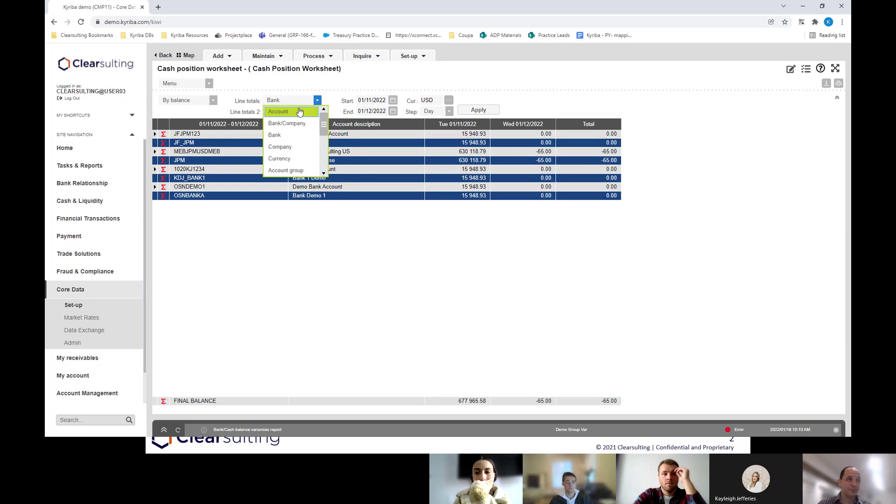
{"action": "left_click", "coordinate": [292, 112]}
{"action": "left_click", "coordinate": [493, 113]}
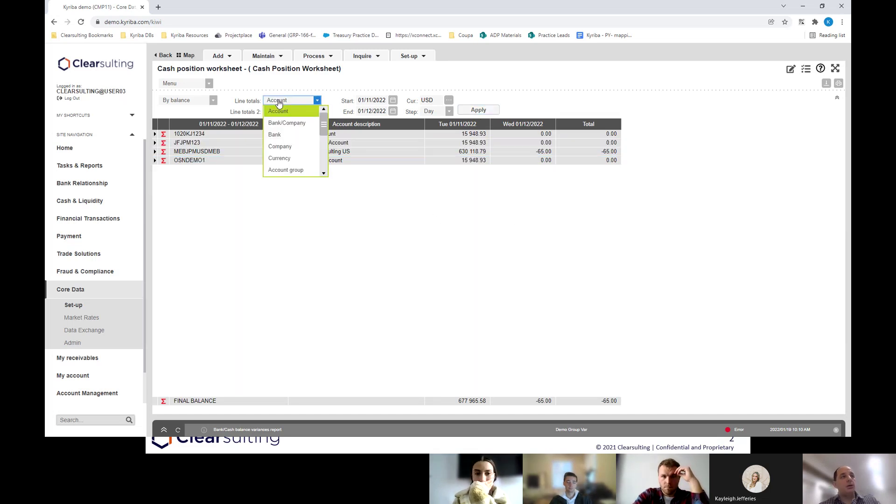
{"action": "mouse_move", "coordinate": [323, 128]}
{"action": "left_mouse_down"}
{"action": "mouse_move", "coordinate": [325, 168]}
{"action": "mouse_move", "coordinate": [321, 126]}
{"action": "left_mouse_up"}
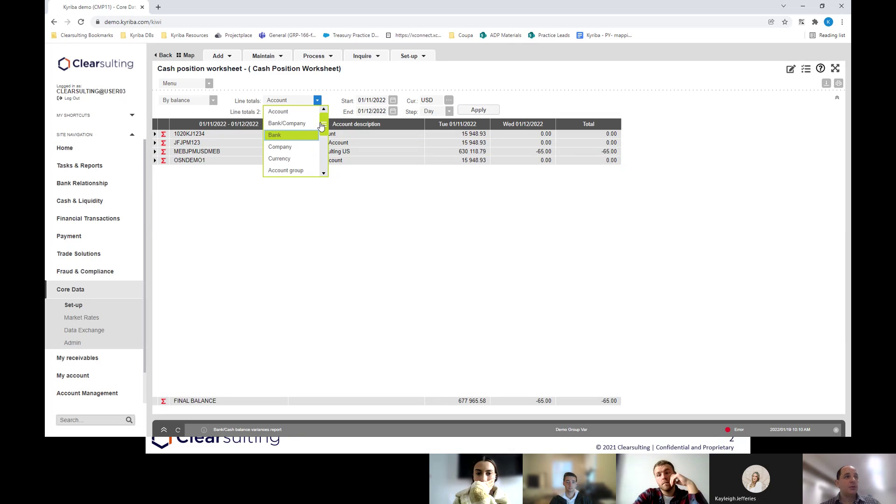
{"action": "left_click", "coordinate": [490, 230]}
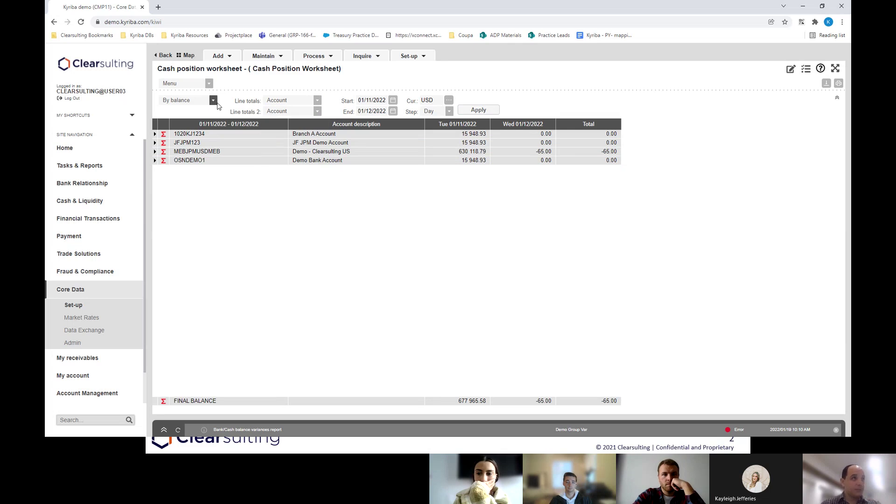
Show the worksheet By flow, reapply its settings, and review the collection and disbursement flows
{"action": "left_click", "coordinate": [790, 71]}
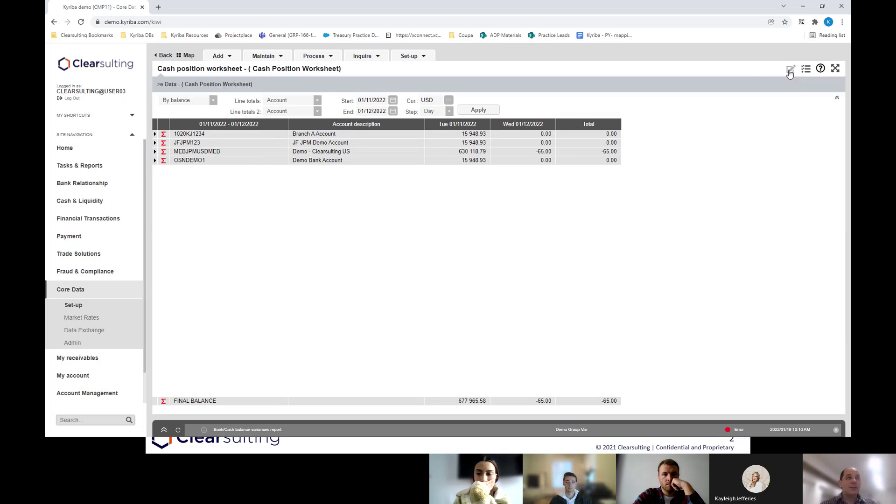
{"action": "left_click", "coordinate": [214, 100]}
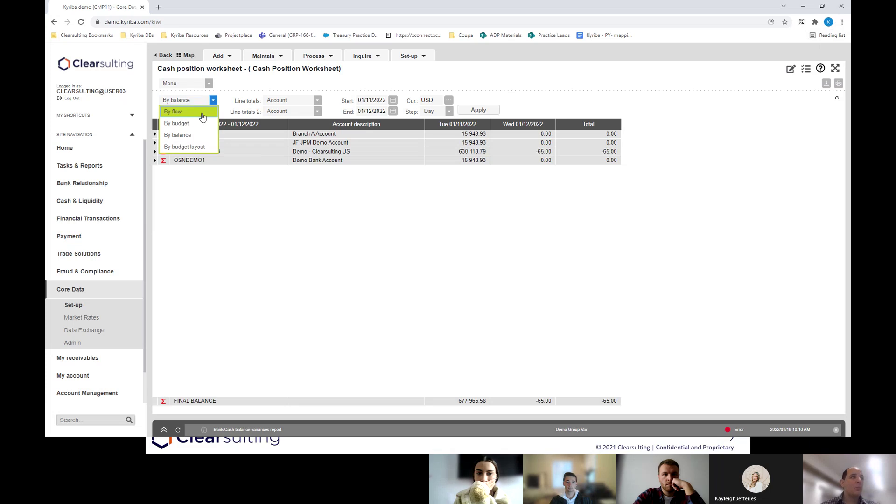
{"action": "left_click", "coordinate": [192, 111]}
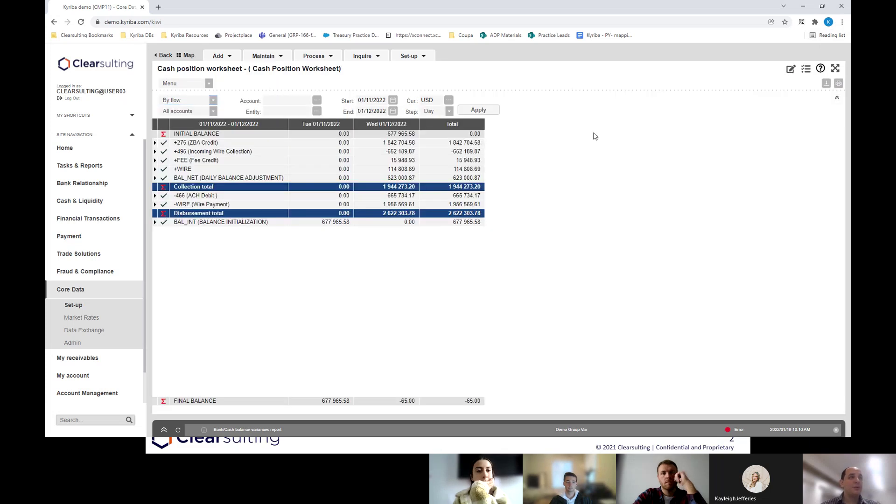
{"action": "left_click", "coordinate": [213, 100]}
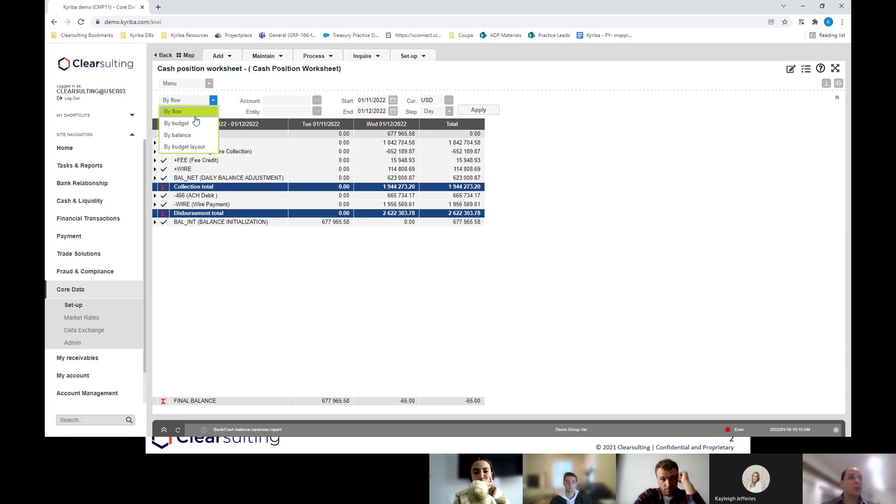
{"action": "left_click", "coordinate": [196, 120]}
{"action": "left_click", "coordinate": [473, 110]}
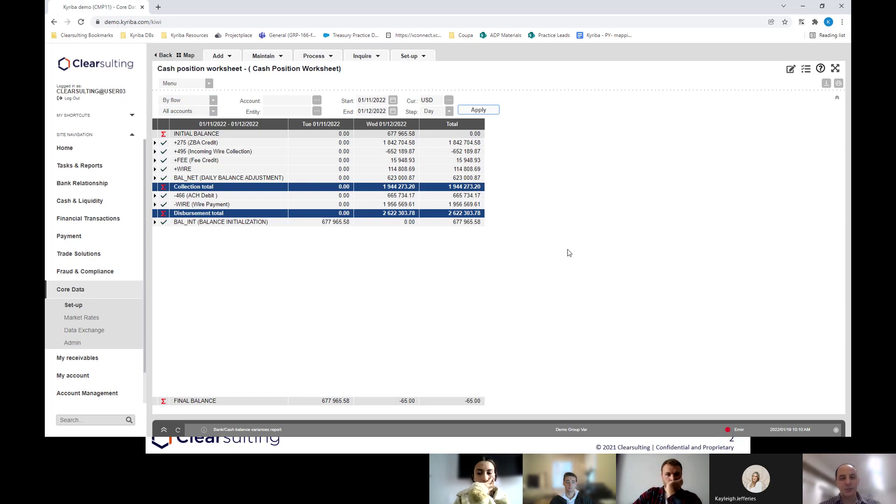
{"action": "left_click", "coordinate": [551, 216]}
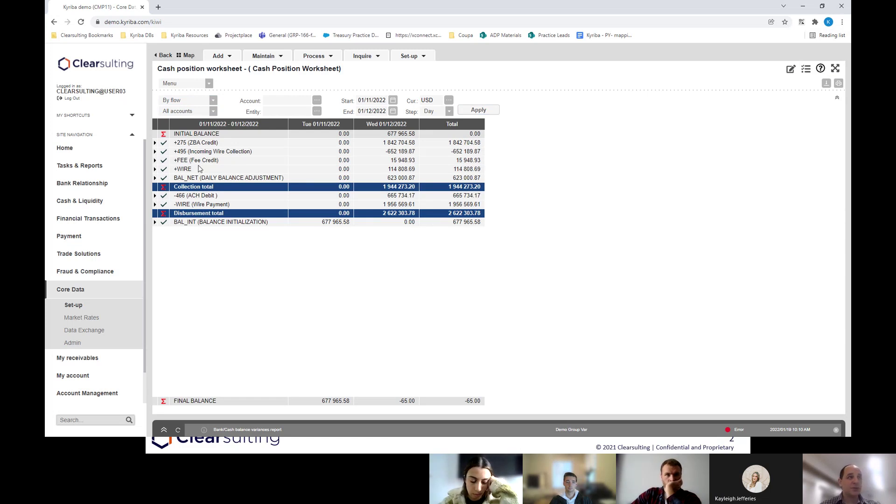
{"action": "left_click", "coordinate": [400, 160]}
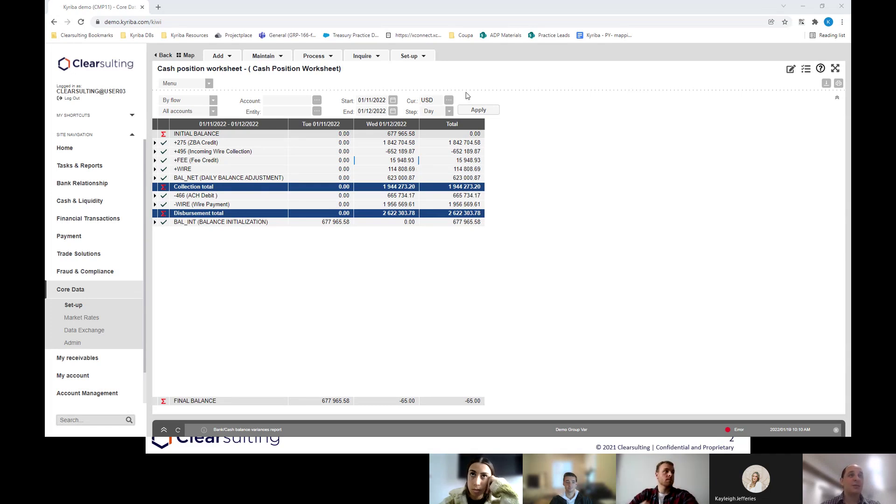
Set the By flow worksheet's currency to GBP and apply the change
{"action": "left_click", "coordinate": [428, 100]}
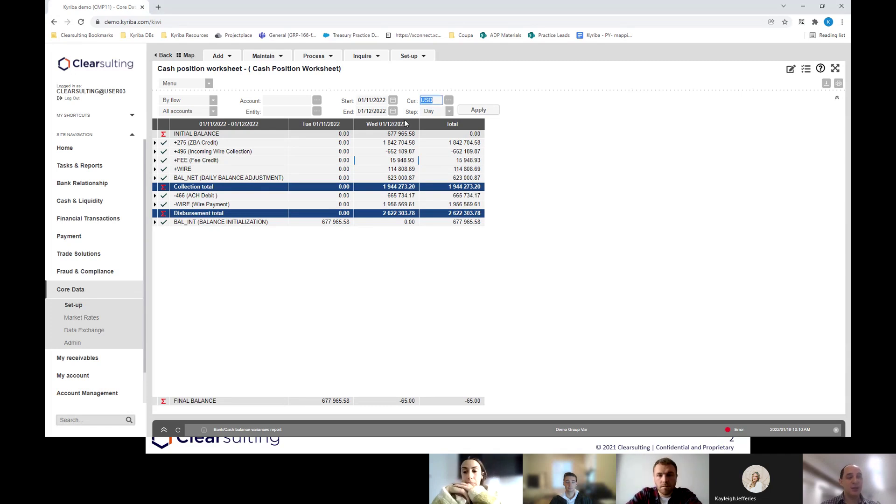
{"action": "type", "text": "GBP"}
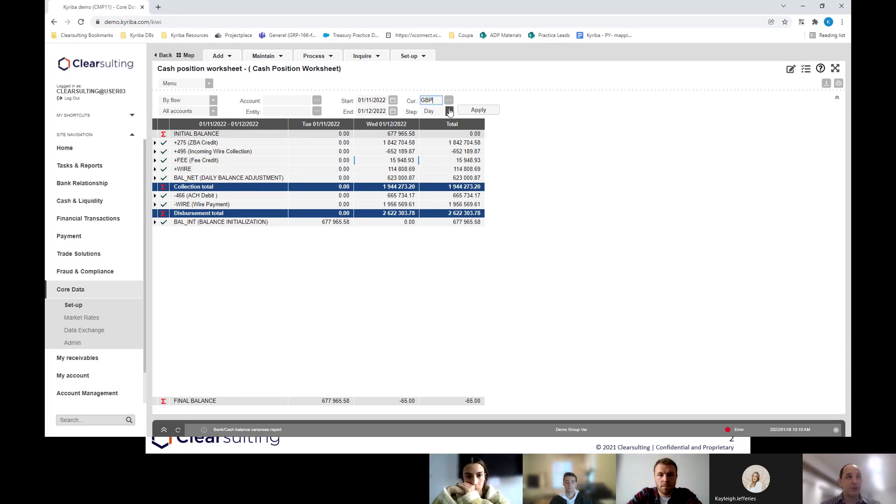
{"action": "key", "text": "Return"}
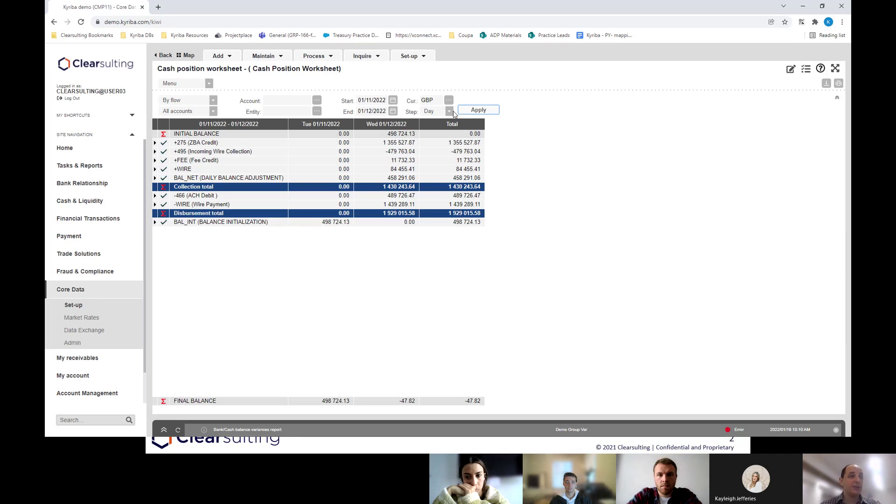
Set the worksheet's currency back to USD and show it By balance
{"action": "left_click", "coordinate": [431, 100]}
{"action": "type", "text": "USD"}
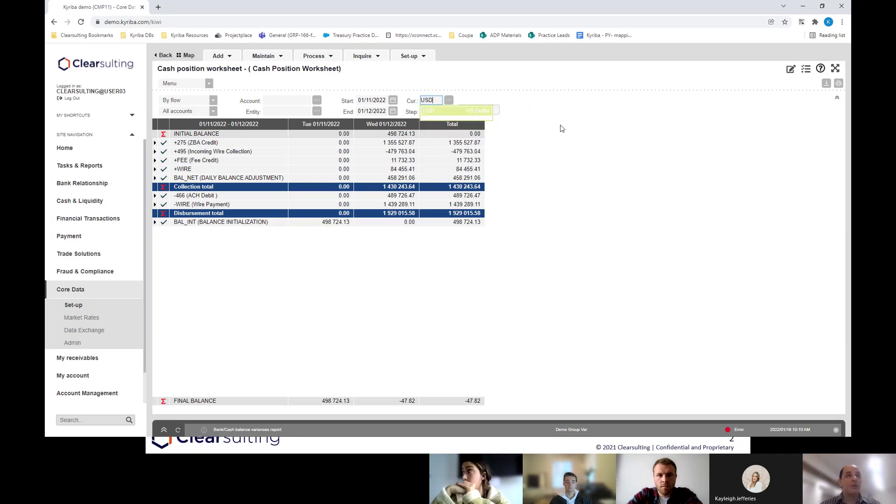
{"action": "key", "text": "Tab"}
{"action": "left_click", "coordinate": [197, 100]}
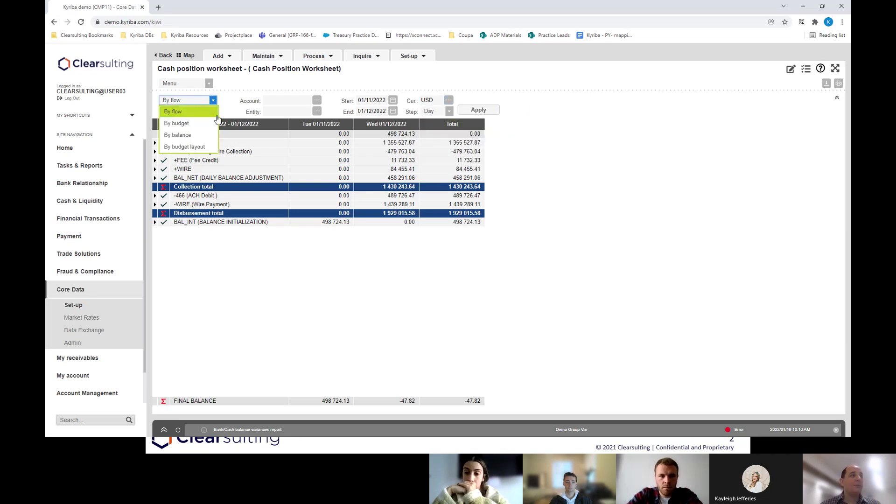
{"action": "left_click", "coordinate": [197, 135]}
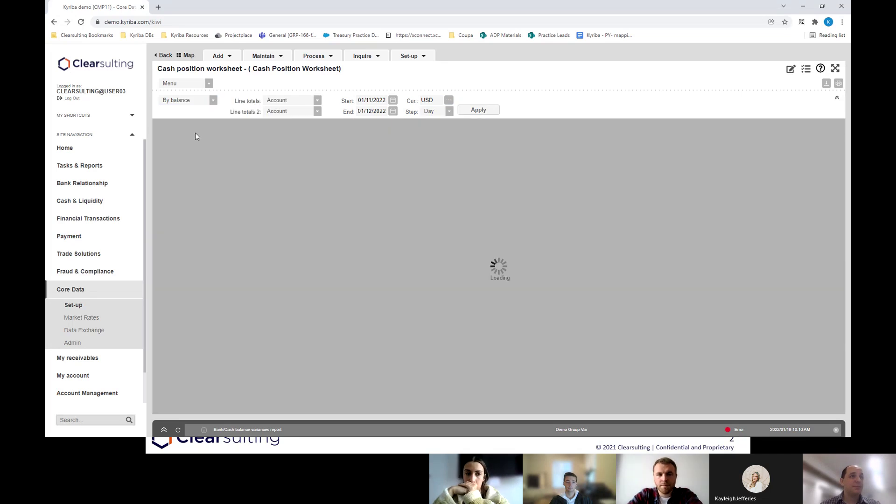
Clear the By balance worksheet's currency, apply the change, and inspect the cash flow detail of Branch A Account
{"action": "left_click", "coordinate": [431, 100]}
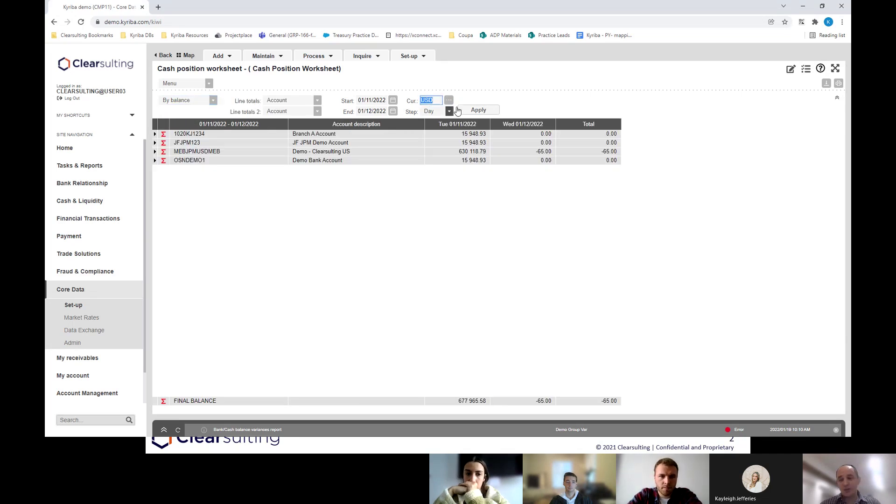
{"action": "key", "text": "BackSpace"}
{"action": "left_click", "coordinate": [520, 85]}
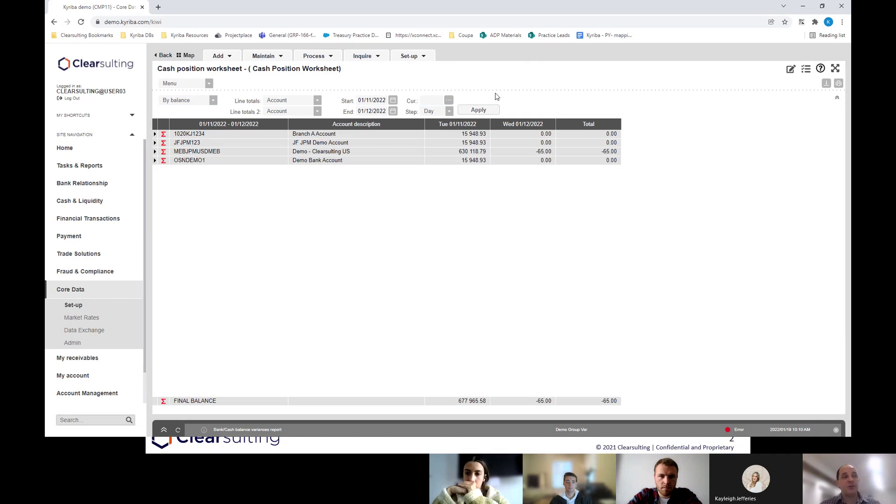
{"action": "left_click", "coordinate": [479, 111]}
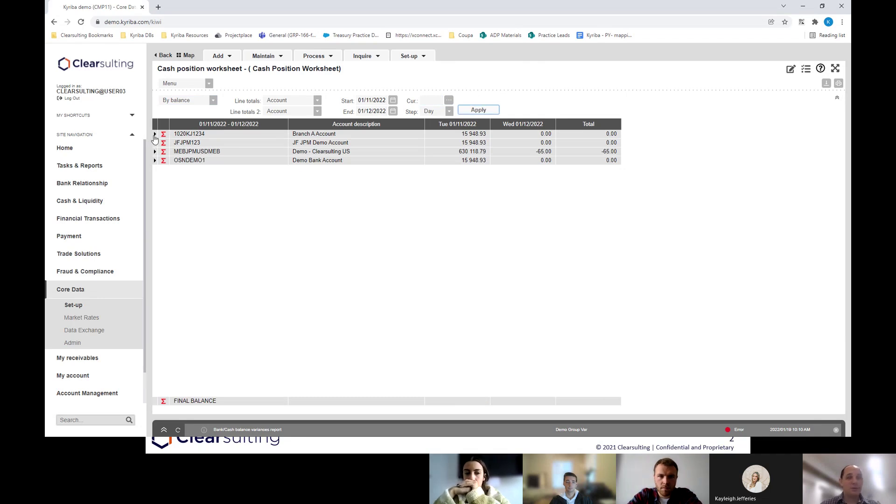
{"action": "left_click", "coordinate": [155, 135]}
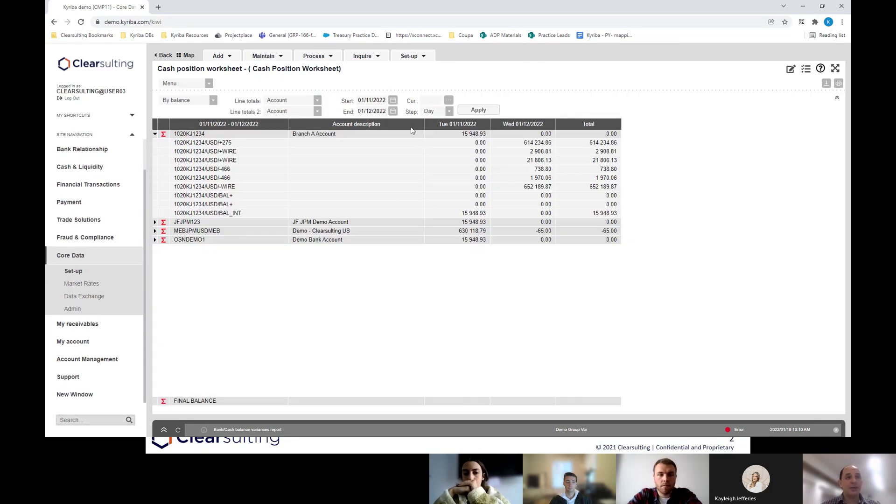
{"action": "left_click", "coordinate": [155, 134]}
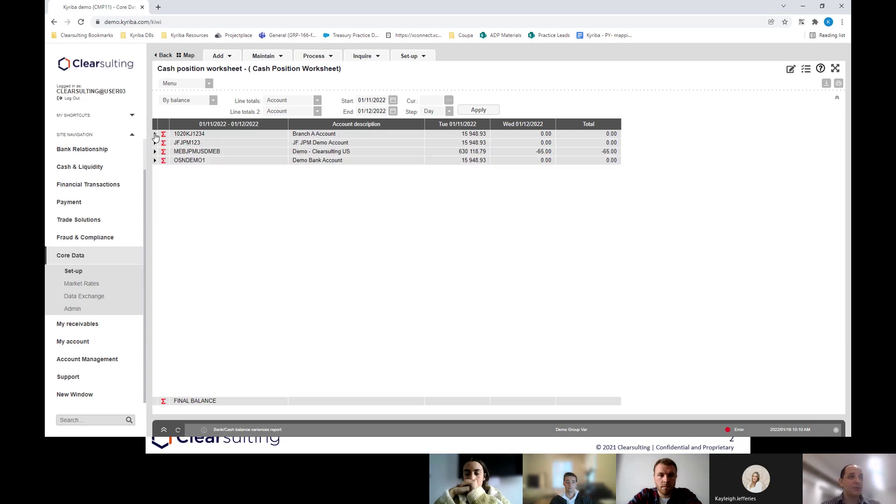
Enter USD as the By balance worksheet's currency again and apply it
{"action": "left_click", "coordinate": [429, 99]}
{"action": "type", "text": "USD"}
{"action": "left_click", "coordinate": [478, 110]}
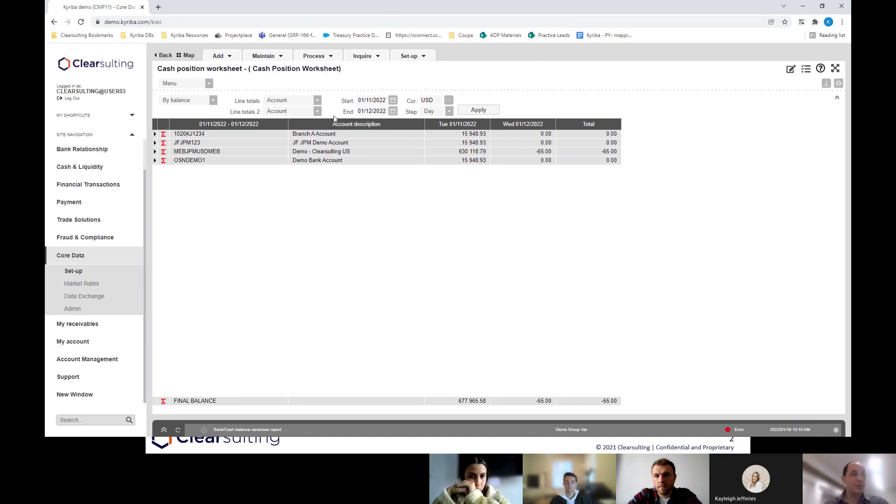
Check the available worksheet views and show the worksheet By flow
{"action": "left_click", "coordinate": [184, 101]}
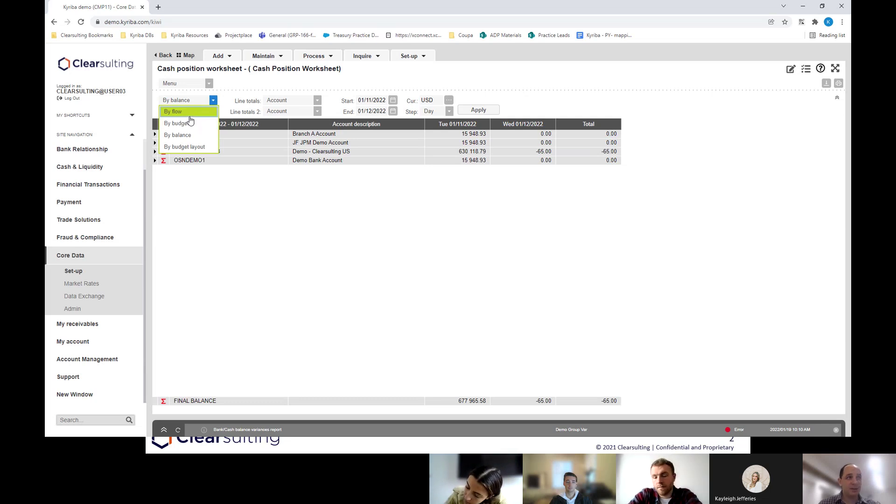
{"action": "left_click", "coordinate": [223, 203]}
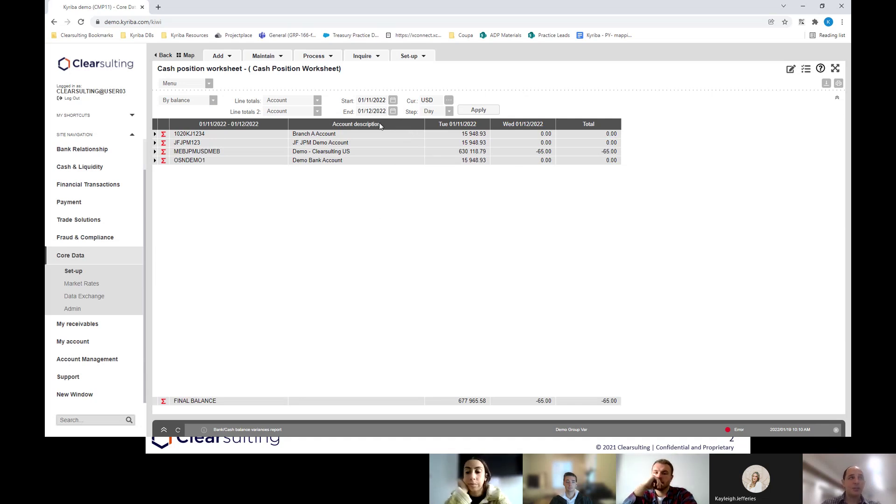
{"action": "left_click", "coordinate": [195, 99]}
{"action": "left_click", "coordinate": [204, 113]}
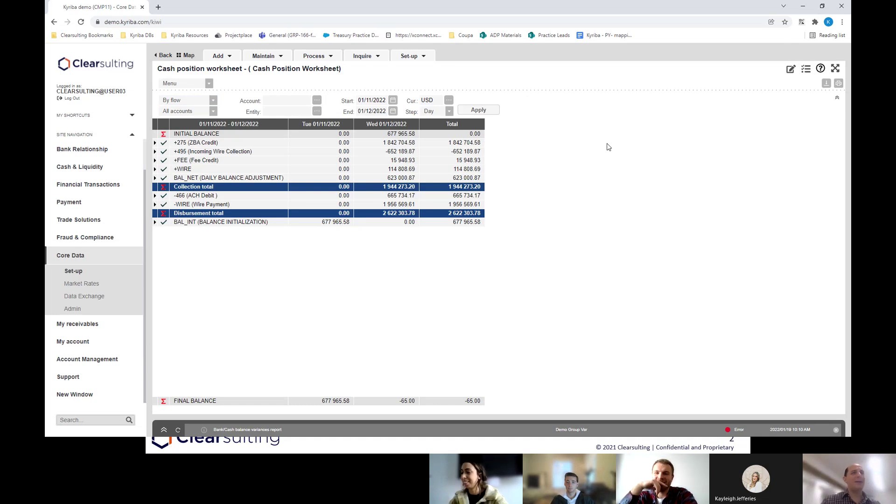
Add a new cash position worksheet template with code CPW_BOOTCAMPJ22 and description "CPW for January 22 Bootcamp"
{"action": "left_click", "coordinate": [363, 56]}
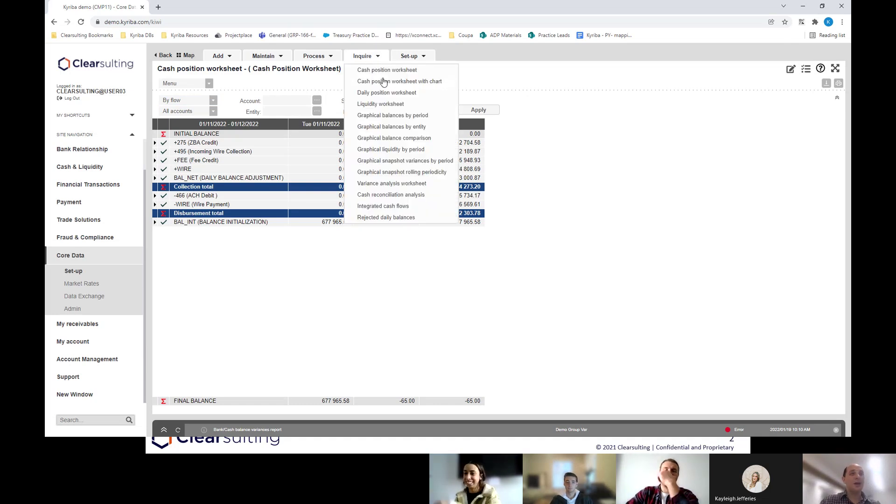
{"action": "left_click", "coordinate": [384, 71]}
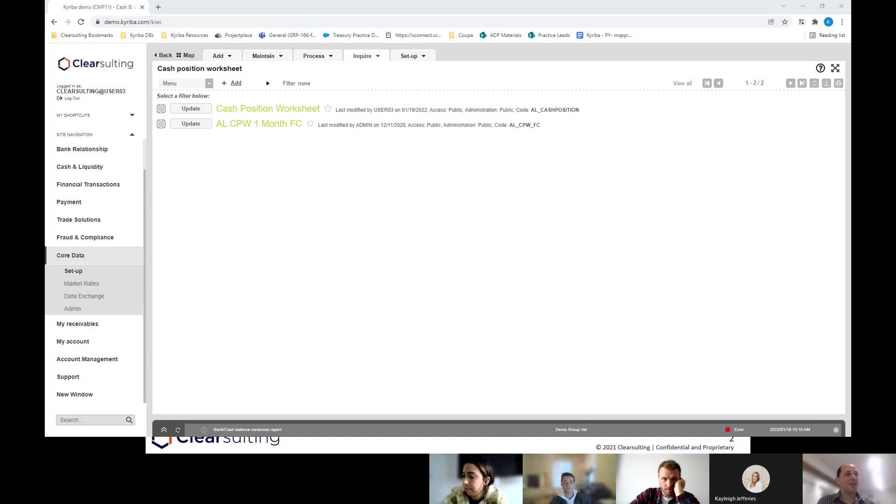
{"action": "left_click", "coordinate": [233, 83]}
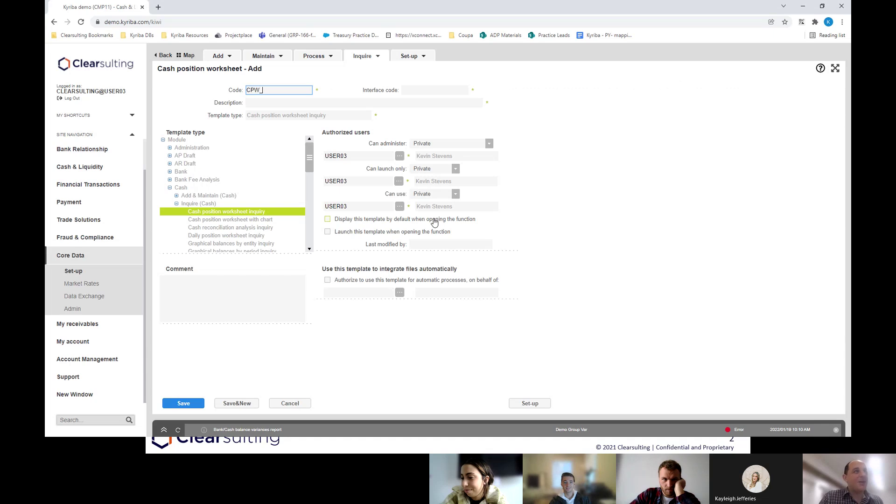
{"action": "type", "text": "CPW_BOOTC"}
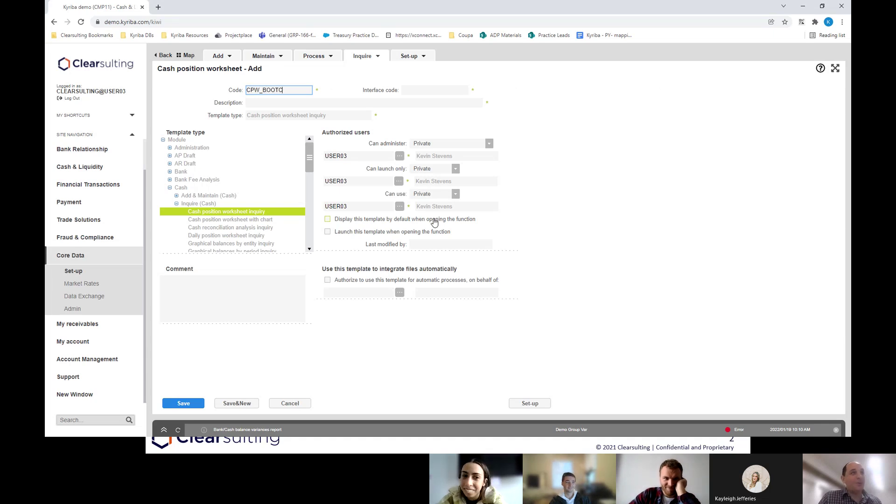
{"action": "type", "text": "AMPJ22"}
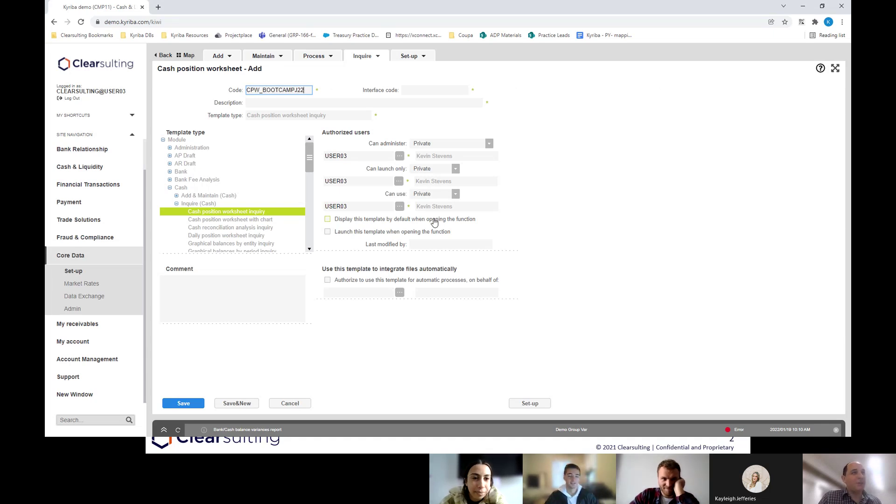
{"action": "key", "text": "Tab"}
{"action": "type", "text": "CPW for January 22"}
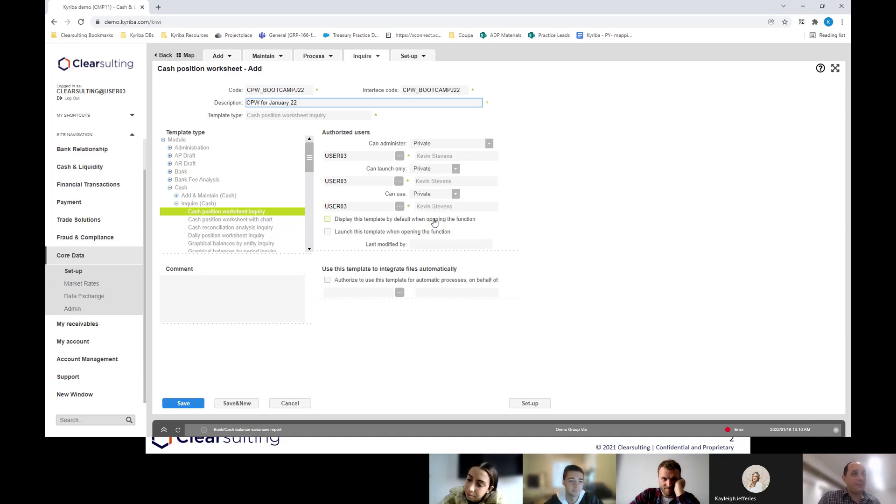
Set the new template's administer, launch-only and use permissions to Public
{"action": "key", "text": "Tab"}
{"action": "key", "text": "Tab"}
{"action": "key", "text": "Tab"}
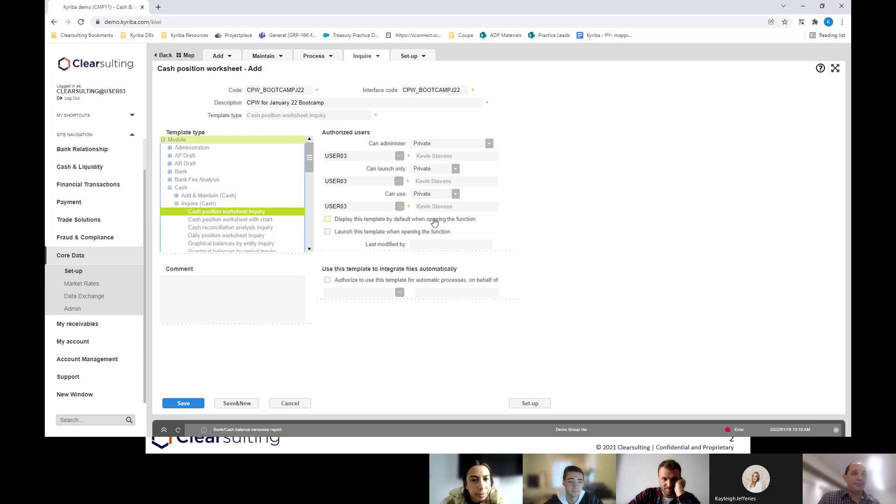
{"action": "key", "text": "p"}
{"action": "key", "text": "Tab"}
{"action": "key", "text": "Tab"}
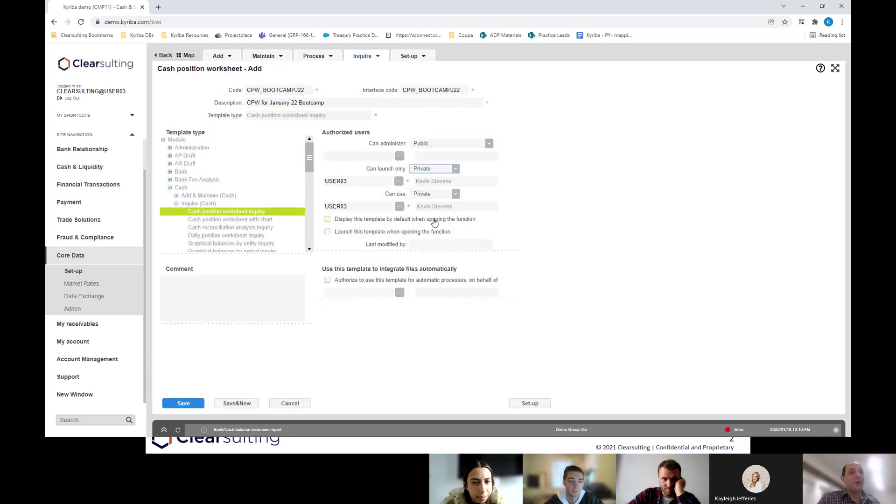
{"action": "key", "text": "p"}
{"action": "key", "text": "Tab"}
{"action": "key", "text": "Tab"}
{"action": "key", "text": "p"}
{"action": "key", "text": "Tab"}
{"action": "key", "text": "Tab"}
{"action": "key", "text": "Tab"}
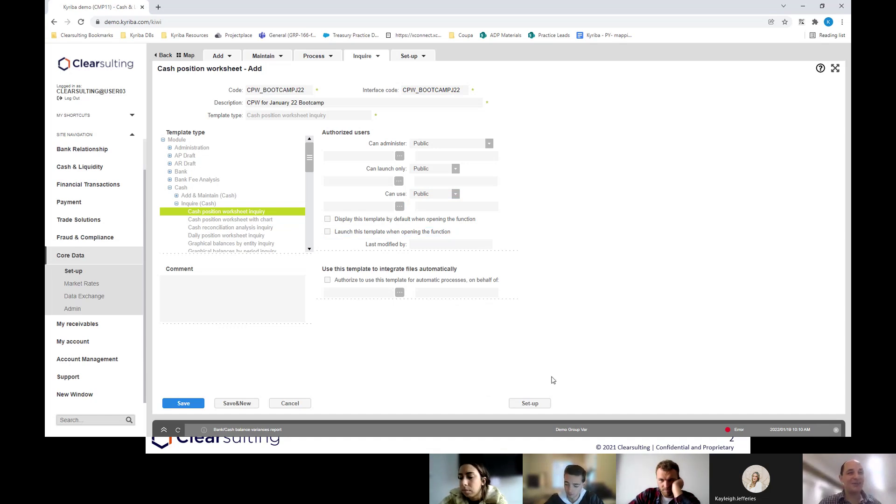
Open the new template's set-up and look through its entity, company and bank selection criteria
{"action": "left_click", "coordinate": [532, 403]}
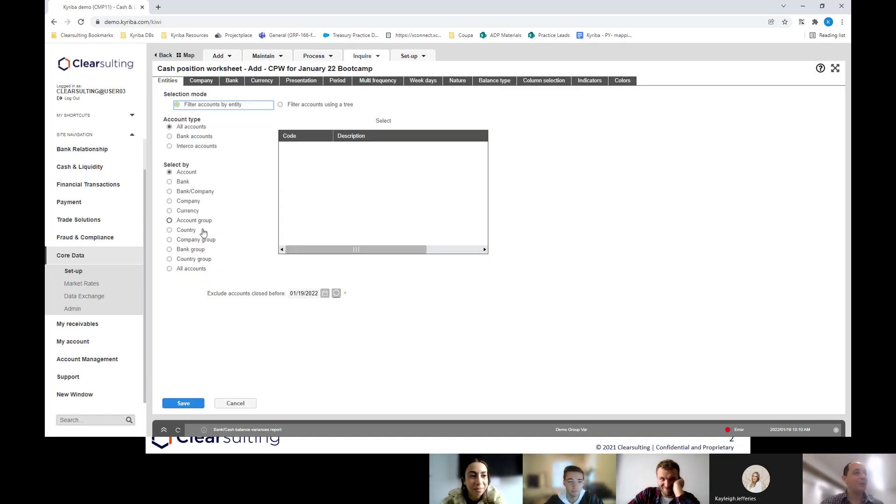
{"action": "left_click", "coordinate": [426, 346]}
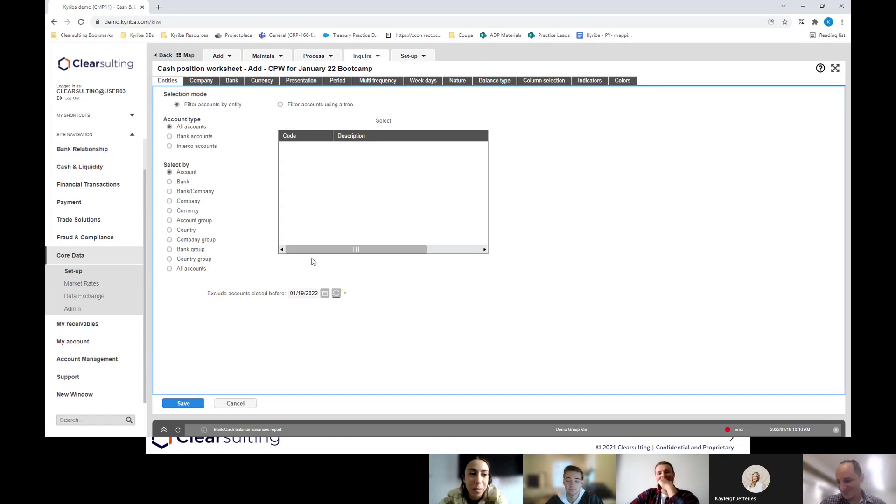
{"action": "right_click", "coordinate": [317, 286]}
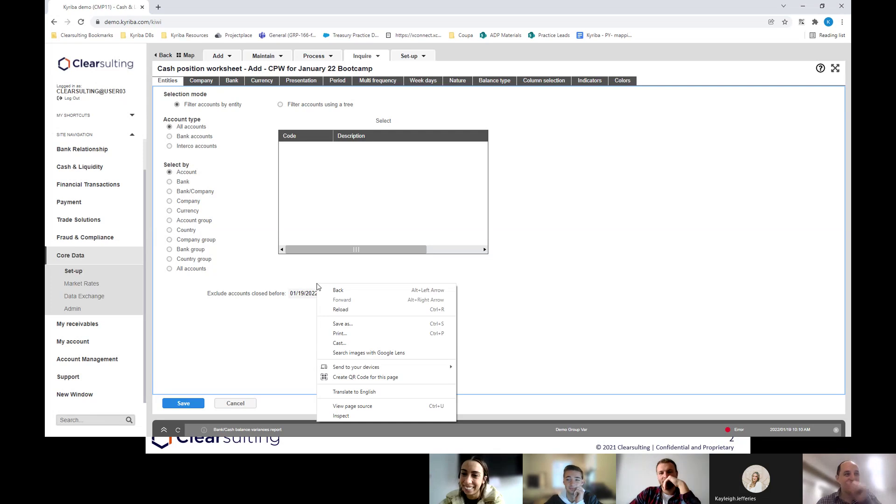
{"action": "left_click", "coordinate": [484, 280]}
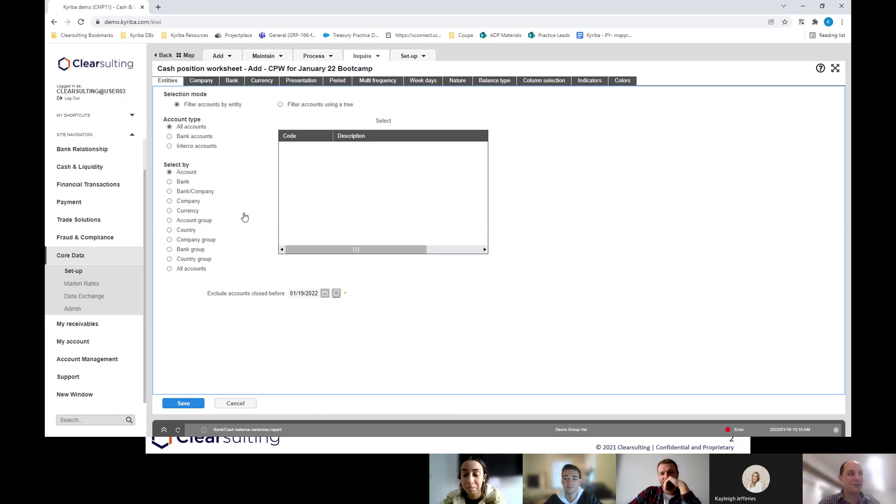
{"action": "left_click", "coordinate": [214, 83]}
{"action": "left_click", "coordinate": [234, 82]}
{"action": "left_click", "coordinate": [167, 81]}
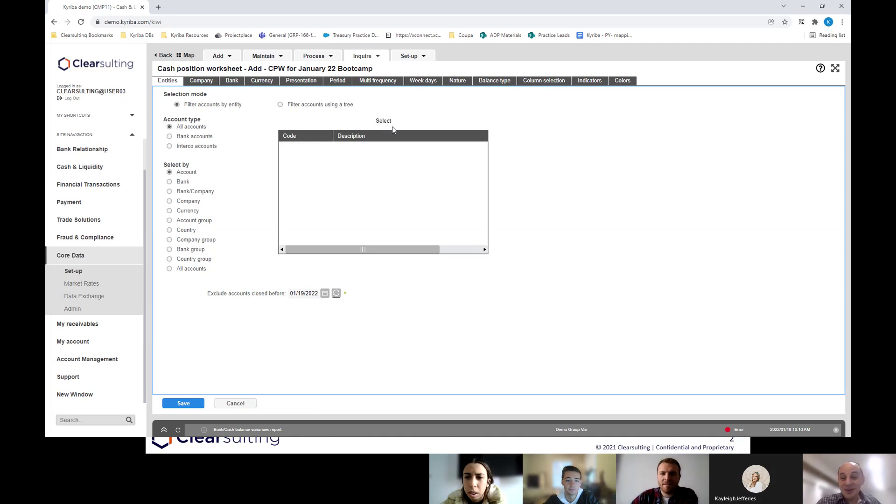
Select the template's entities by account group and choose CLASSOF22, Class of January 22 Bootcamp
{"action": "left_click", "coordinate": [212, 221]}
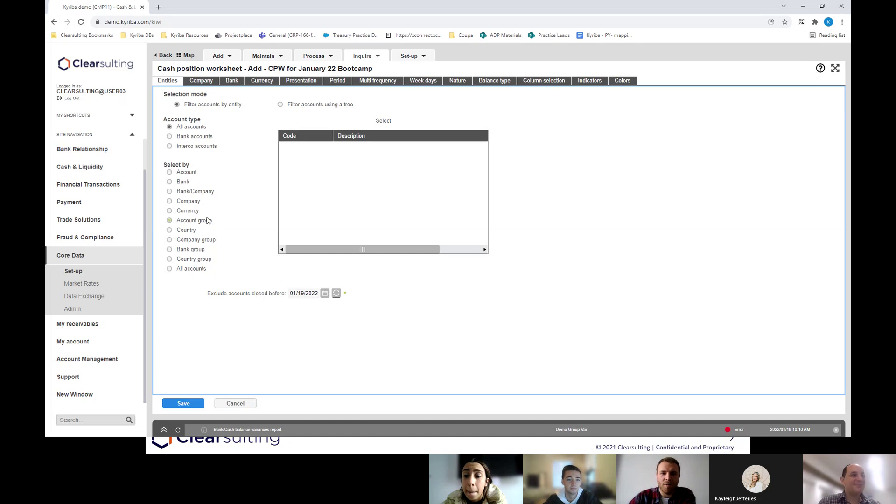
{"action": "left_click", "coordinate": [384, 122]}
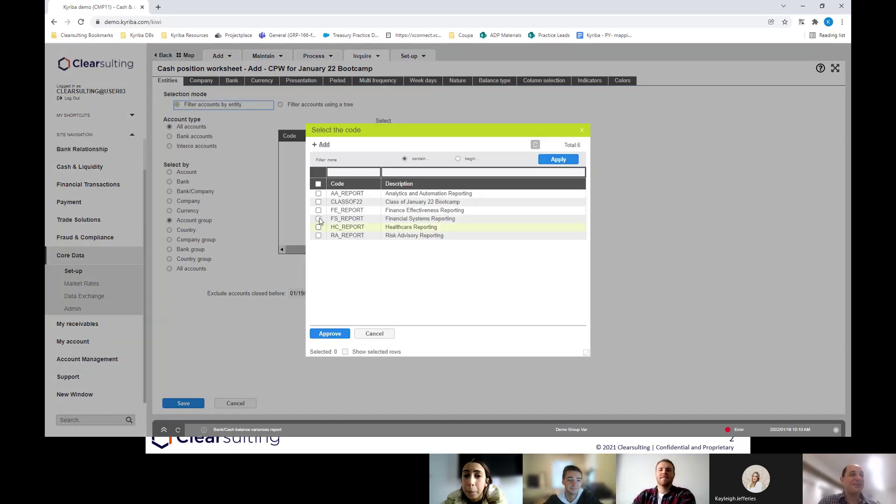
{"action": "left_click", "coordinate": [318, 203]}
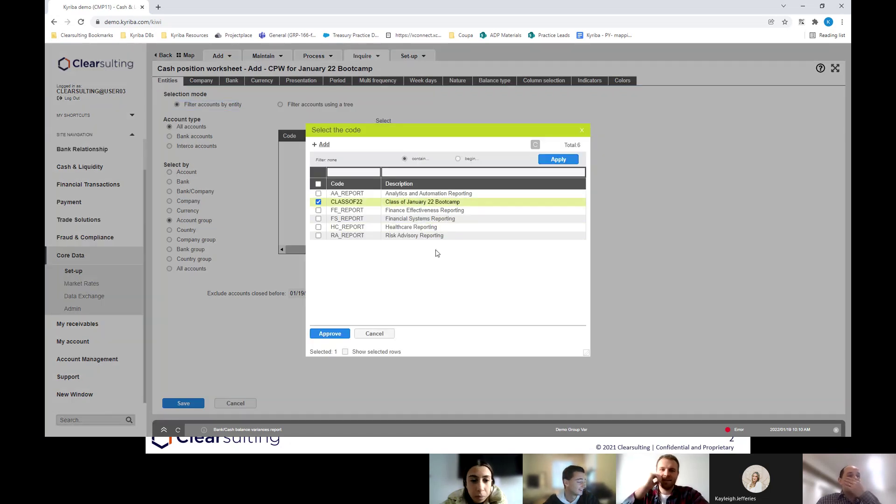
{"action": "double_click", "coordinate": [420, 201]}
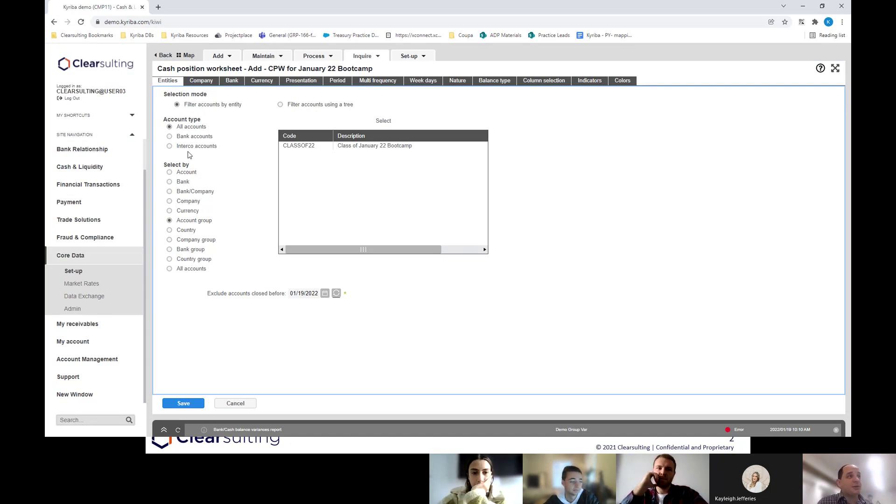
Review the template's company, bank and currency selection criteria alongside the chosen account group
{"action": "left_click", "coordinate": [206, 82]}
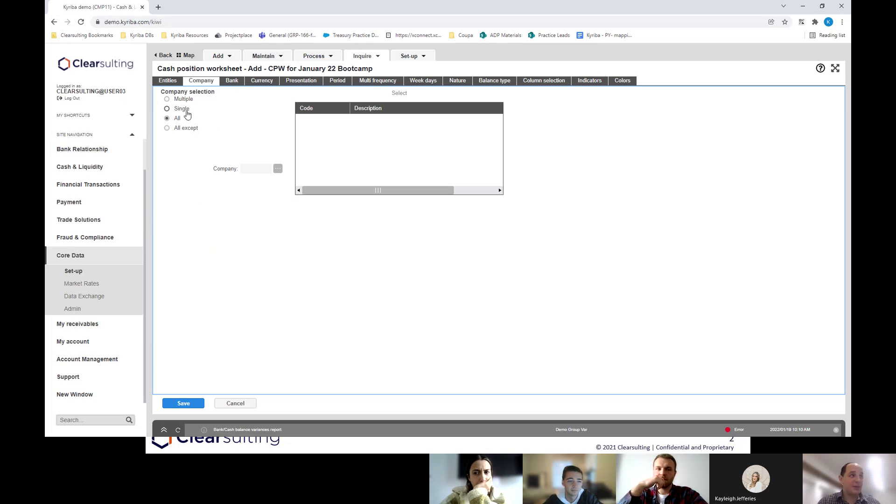
{"action": "left_click", "coordinate": [176, 84]}
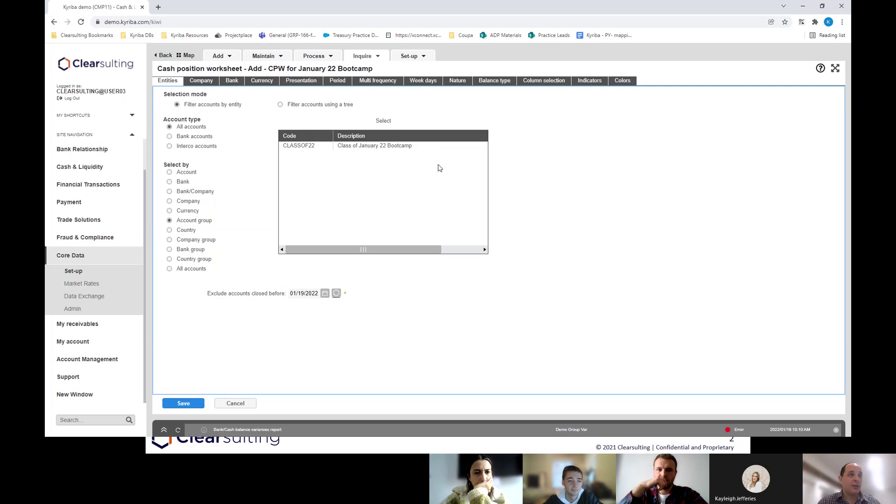
{"action": "left_click", "coordinate": [200, 82]}
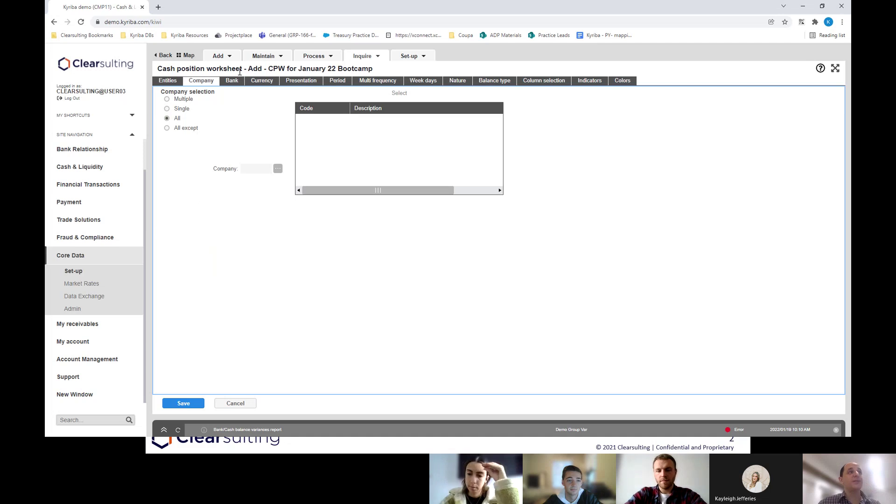
{"action": "left_click", "coordinate": [229, 83]}
{"action": "left_click", "coordinate": [260, 83]}
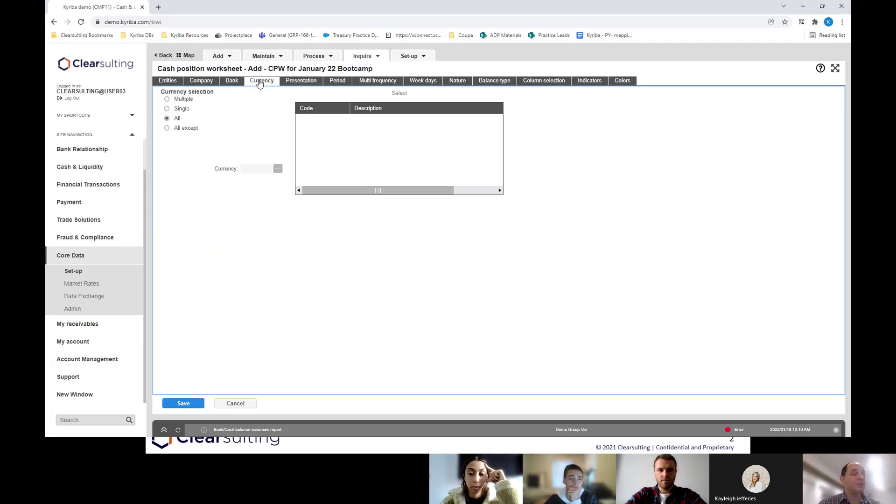
Examine the amount unit, currency and currency rate options in the template's presentation settings, keeping Fixing rate
{"action": "left_click", "coordinate": [312, 83]}
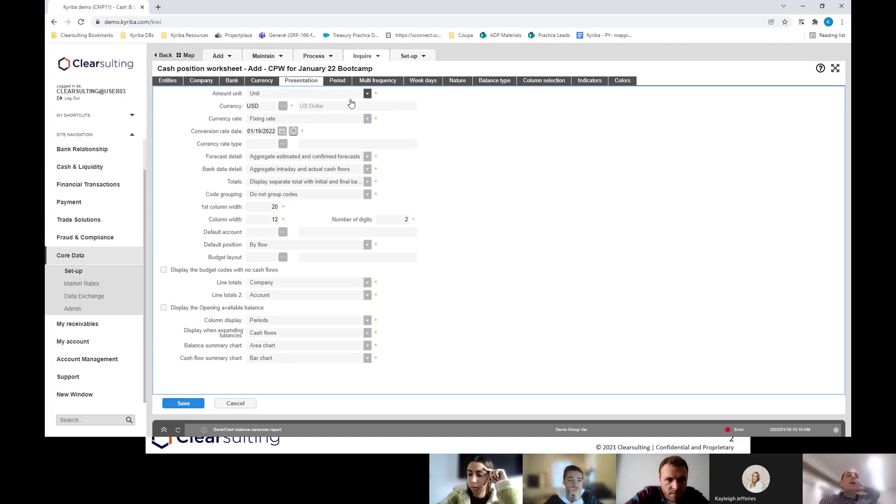
{"action": "left_click", "coordinate": [301, 95]}
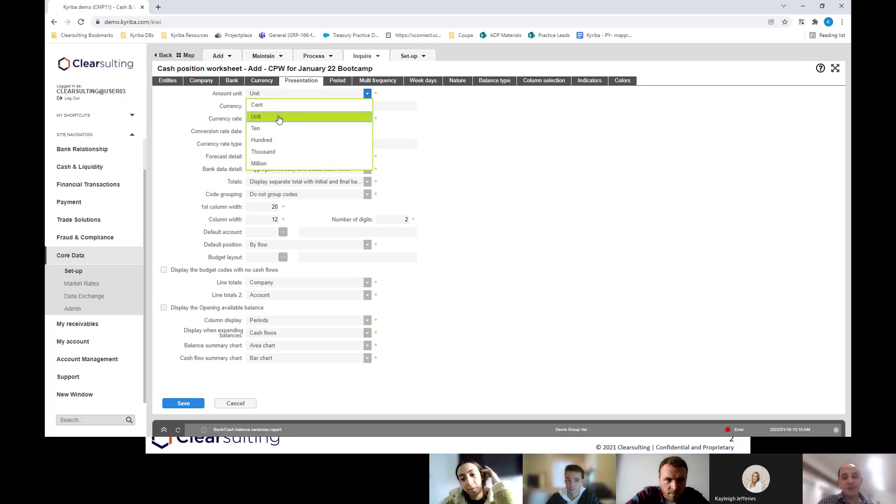
{"action": "left_click", "coordinate": [540, 150]}
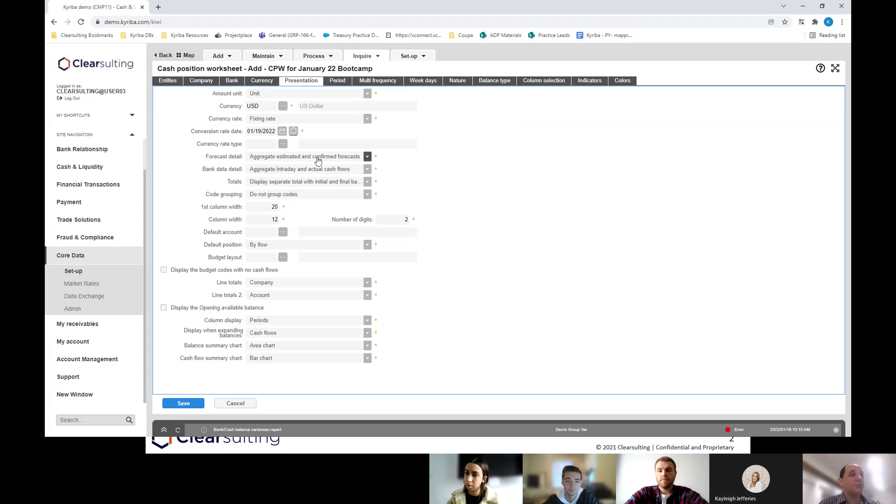
{"action": "left_click", "coordinate": [258, 106]}
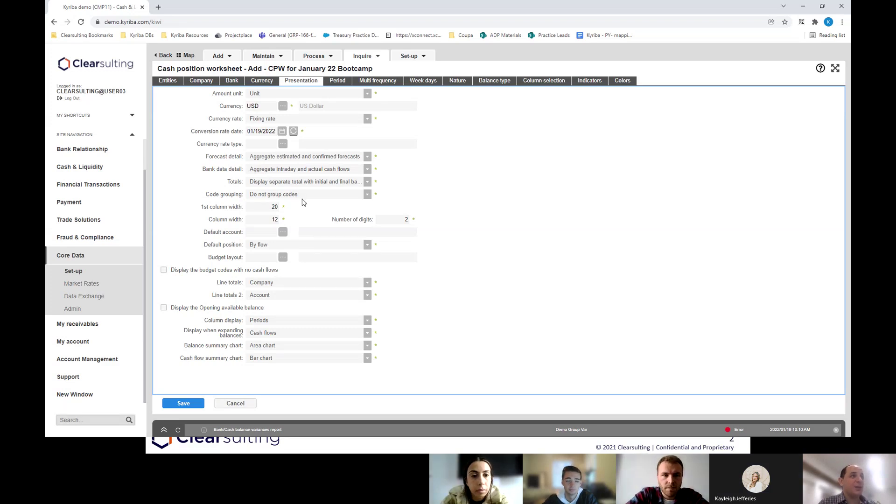
{"action": "left_click", "coordinate": [276, 120]}
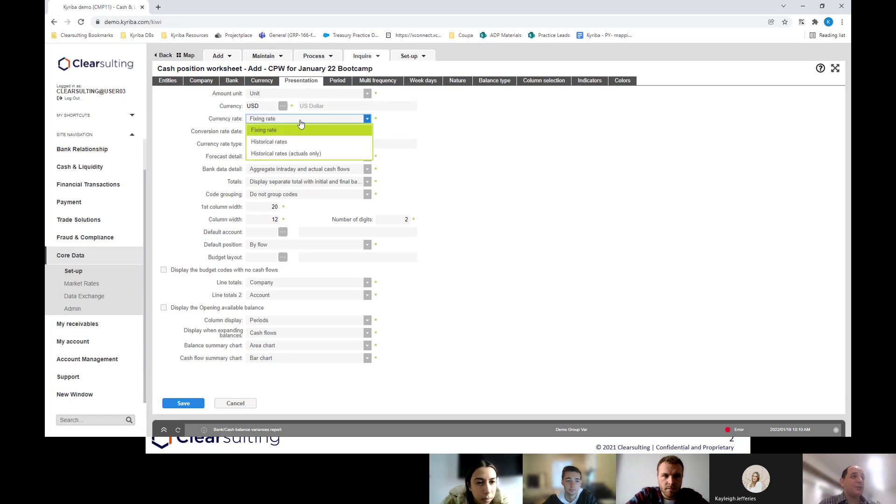
{"action": "left_click", "coordinate": [317, 130]}
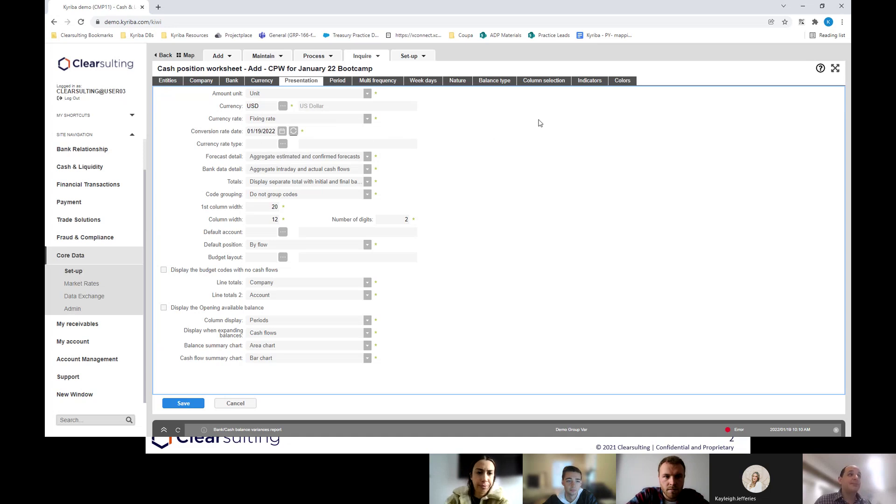
Check the available currency rate types without choosing one, and show the bank data detail options
{"action": "left_click", "coordinate": [283, 144]}
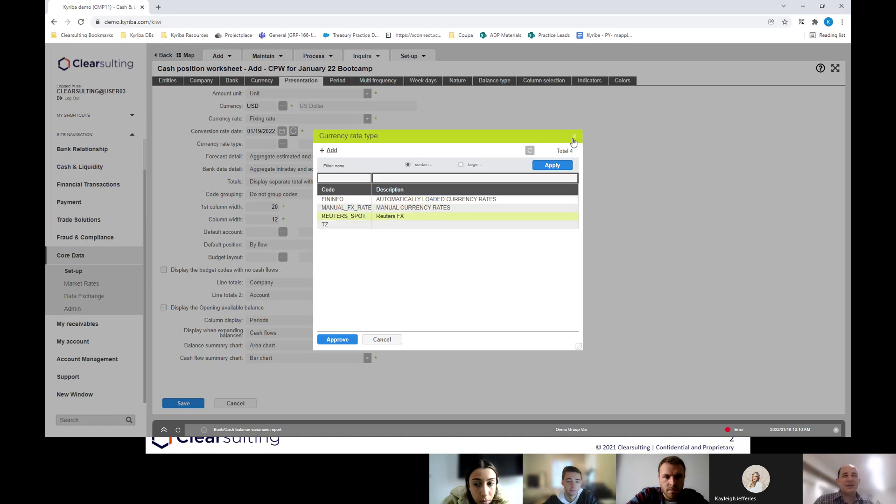
{"action": "left_click", "coordinate": [575, 136]}
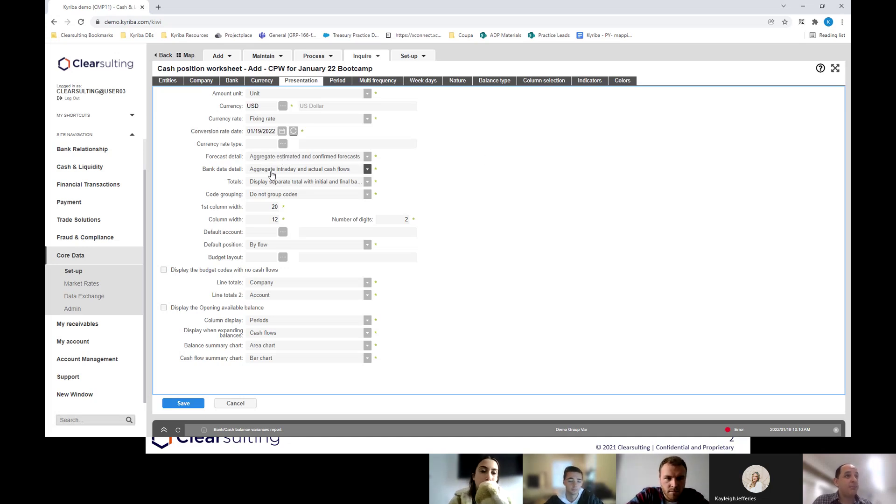
{"action": "left_click", "coordinate": [346, 173]}
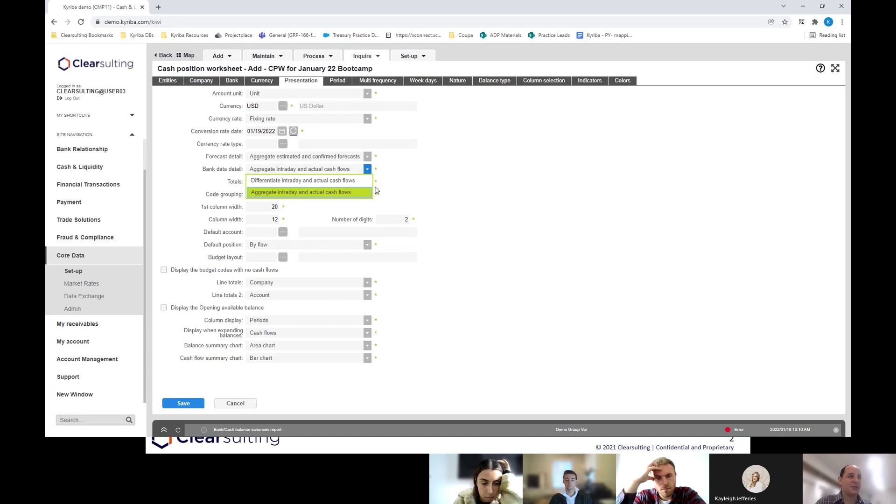
Set the worksheet's Bank data detail to Differentiate intraday and actual cash flows
{"action": "left_click", "coordinate": [330, 194]}
{"action": "left_click", "coordinate": [334, 170]}
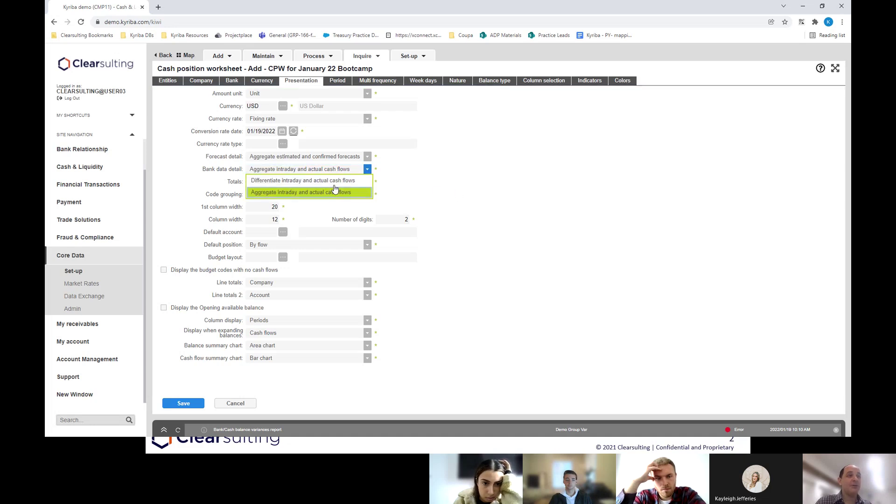
{"action": "left_click", "coordinate": [367, 182]}
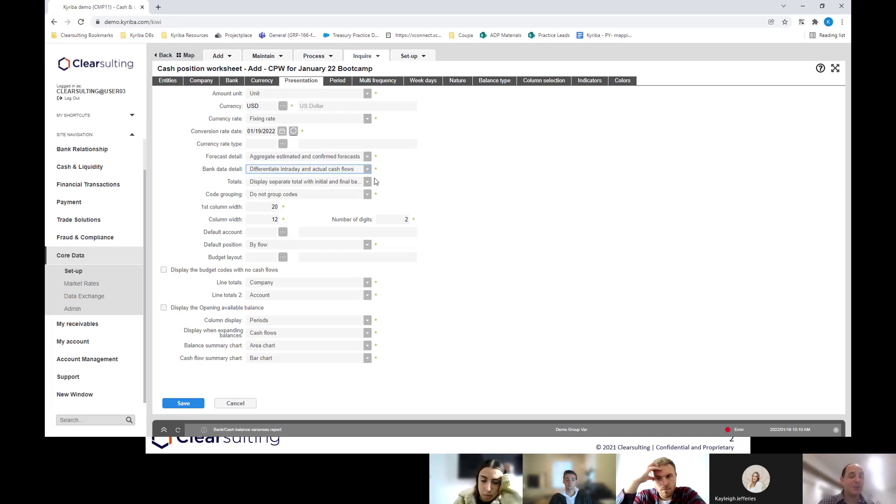
{"action": "left_click", "coordinate": [445, 180]}
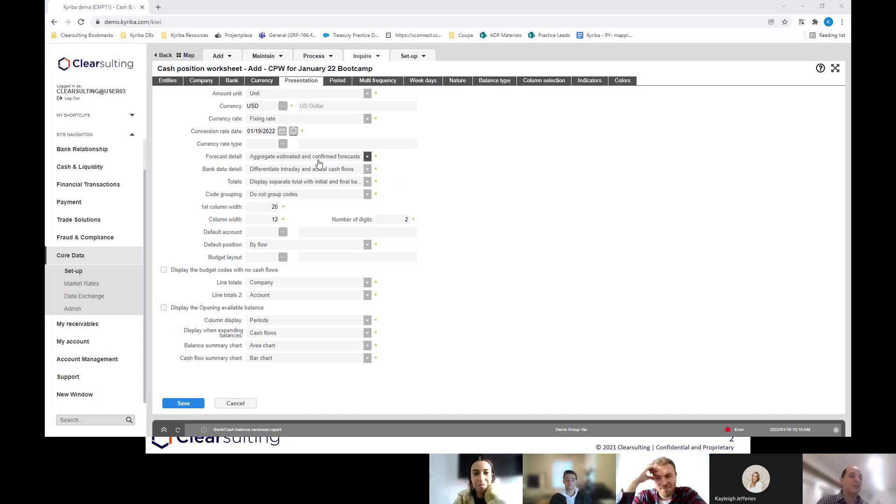
{"action": "left_click", "coordinate": [518, 193]}
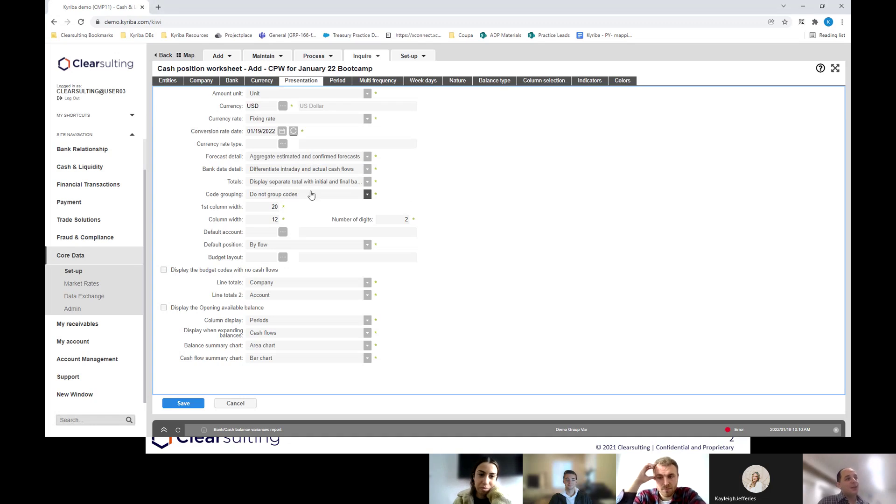
Set Totals to Display unique total with initial and final balances
{"action": "left_click", "coordinate": [368, 182]}
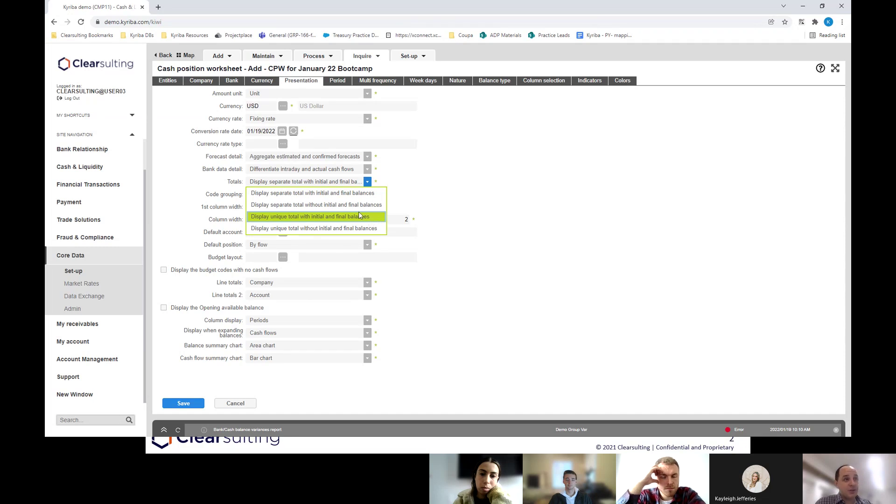
{"action": "left_click", "coordinate": [372, 218]}
{"action": "left_click", "coordinate": [453, 173]}
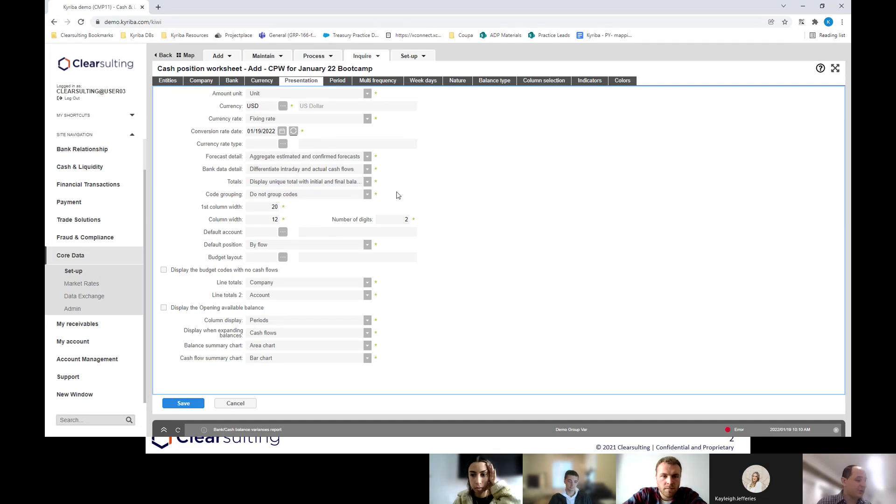
{"action": "left_click", "coordinate": [358, 185]}
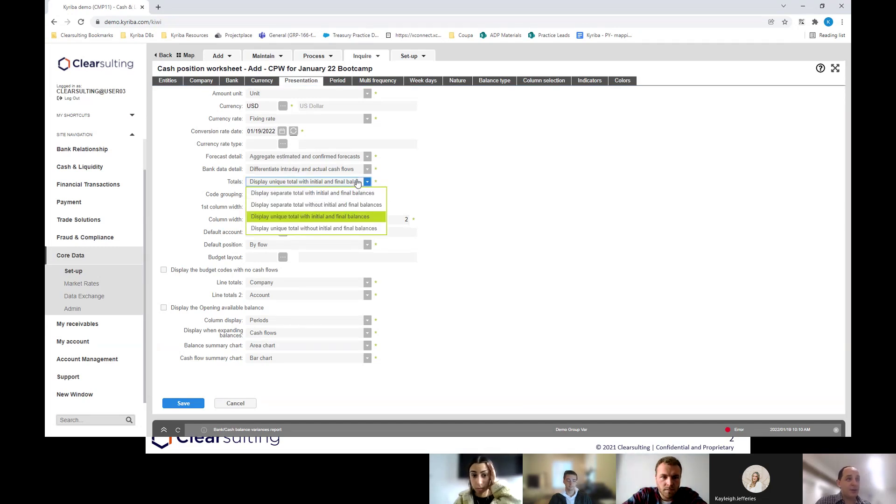
{"action": "left_click", "coordinate": [440, 191]}
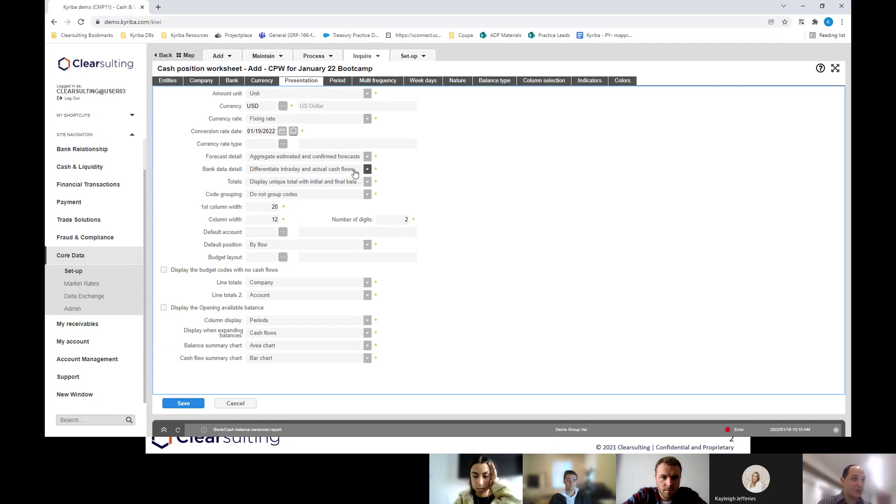
{"action": "left_click", "coordinate": [347, 184]}
{"action": "left_click", "coordinate": [439, 207]}
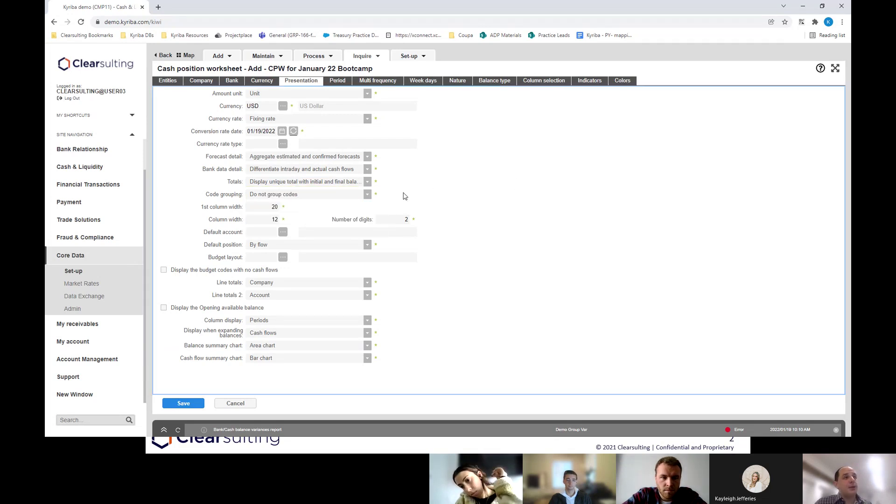
Review the Code grouping options, switch to the slide presentation and advance to the Budget Code Hierarchy slide
{"action": "left_click", "coordinate": [359, 196]}
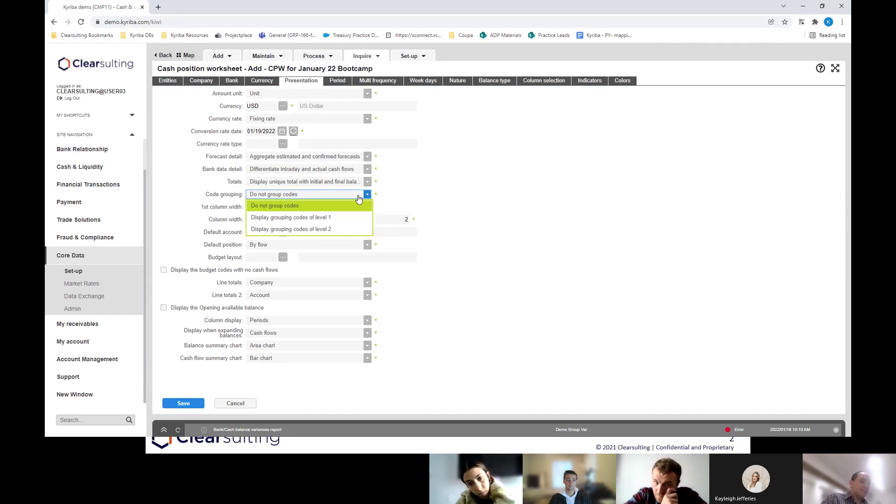
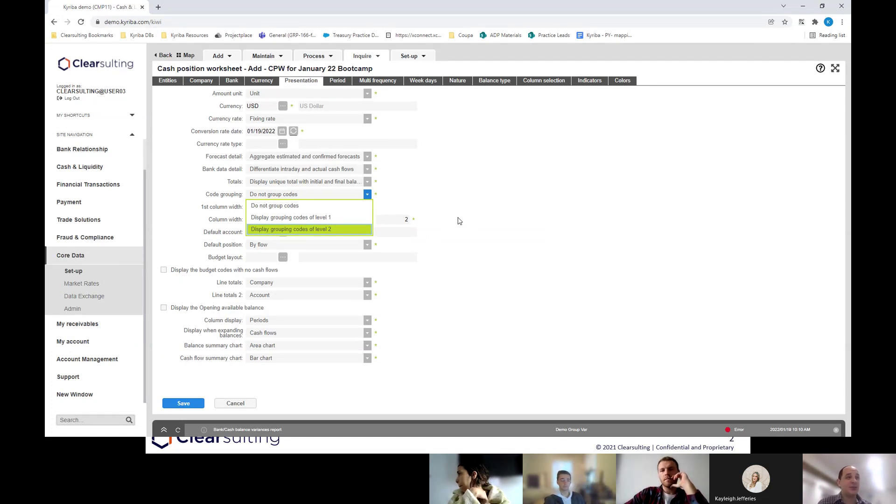
{"action": "left_click", "coordinate": [443, 331]}
{"action": "key", "text": "alt+Tab"}
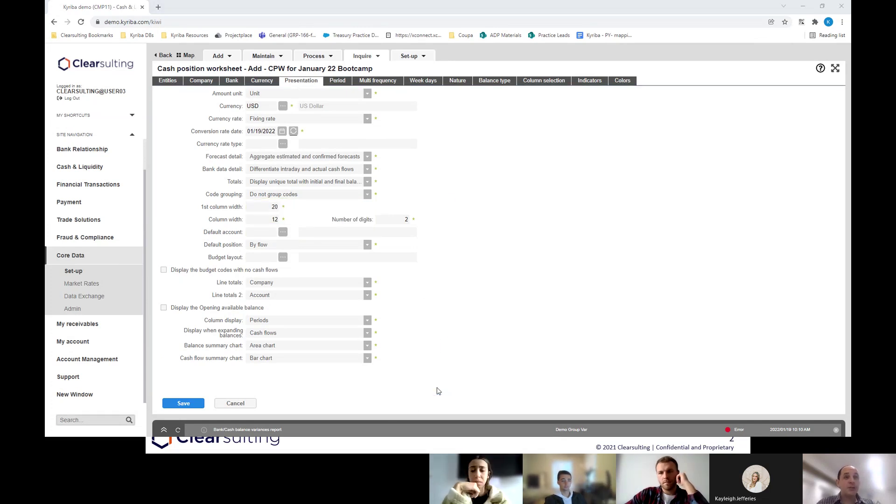
{"action": "key", "text": "Right"}
{"action": "key", "text": "Right"}
{"action": "key", "text": "Right"}
{"action": "key", "text": "Right"}
{"action": "key", "text": "Right"}
{"action": "key", "text": "Right"}
{"action": "key", "text": "Right"}
{"action": "key", "text": "Right"}
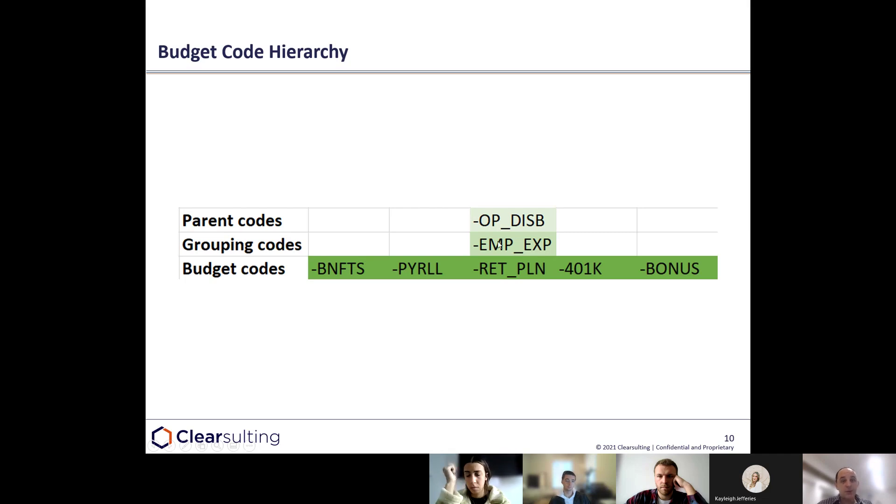
Switch back to Kyriba, try Display grouping codes of level 1 for Code grouping, and return it to Do not group codes
{"action": "key", "text": "alt+Tab"}
{"action": "left_click", "coordinate": [324, 194]}
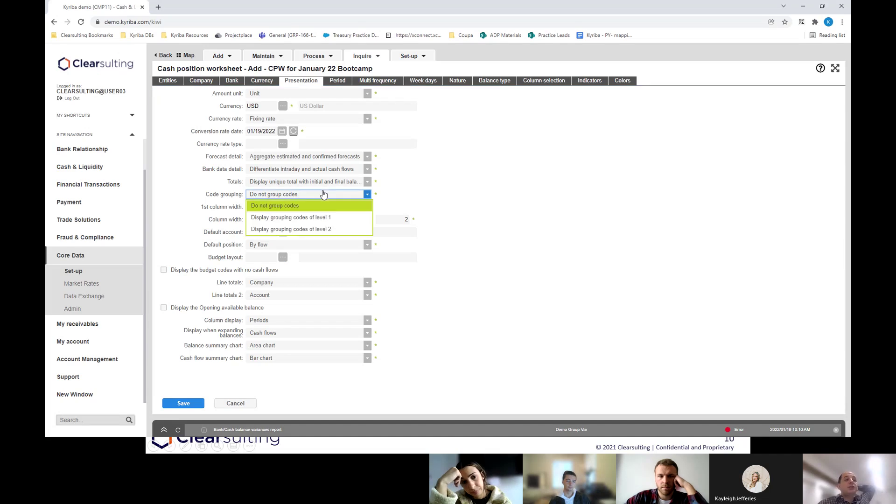
{"action": "left_click", "coordinate": [353, 218]}
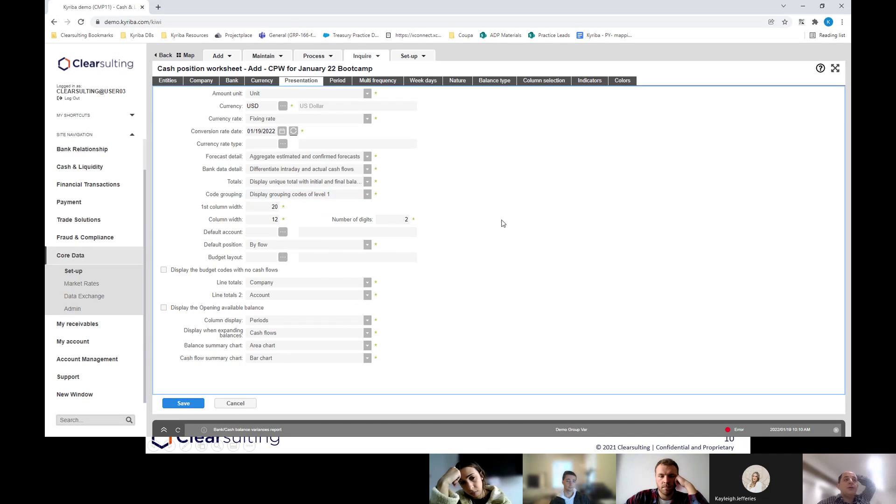
{"action": "left_click", "coordinate": [344, 194]}
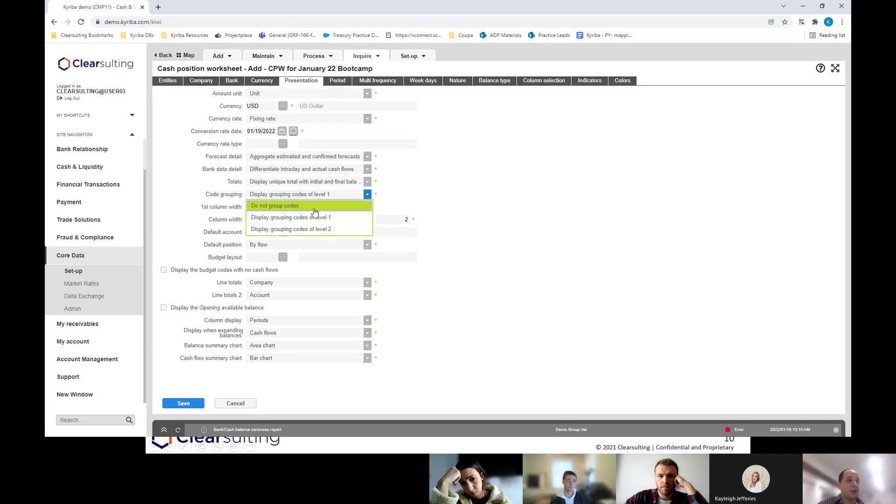
{"action": "left_click", "coordinate": [318, 208]}
{"action": "left_click", "coordinate": [326, 196]}
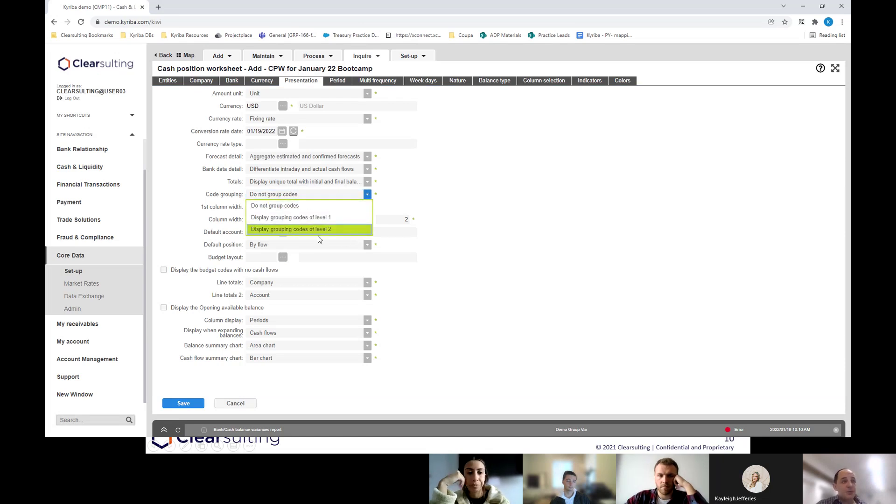
{"action": "left_click", "coordinate": [337, 207]}
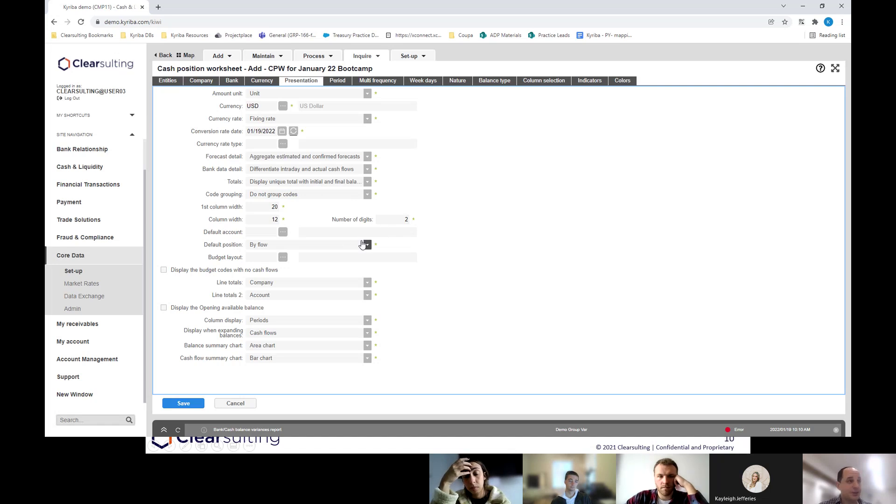
Set the worksheet's Default position to By balance
{"action": "left_click", "coordinate": [310, 246]}
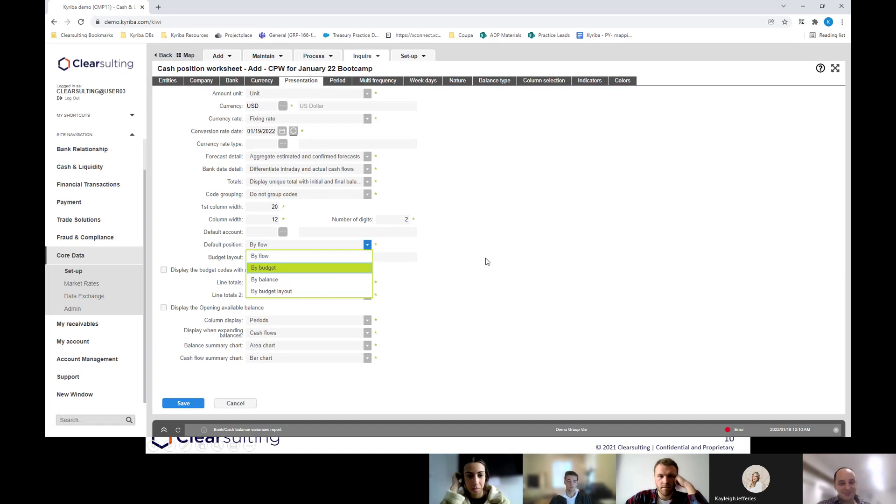
{"action": "left_click", "coordinate": [285, 282]}
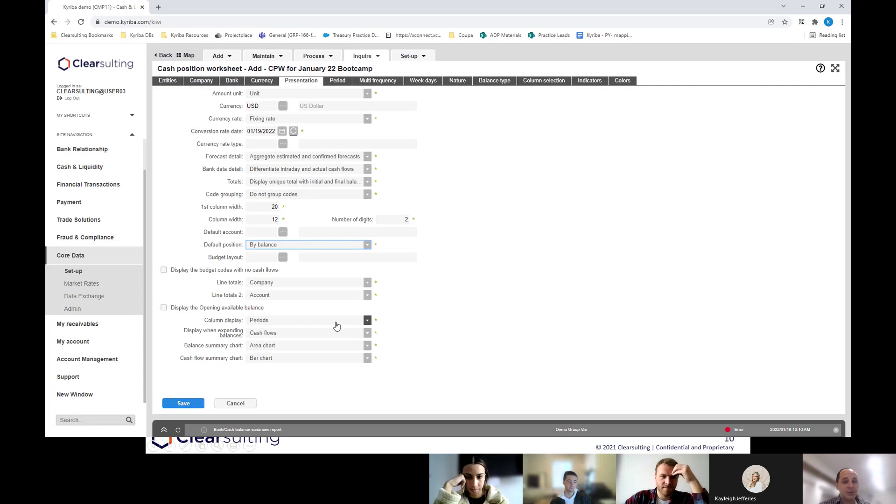
{"action": "left_click", "coordinate": [486, 306]}
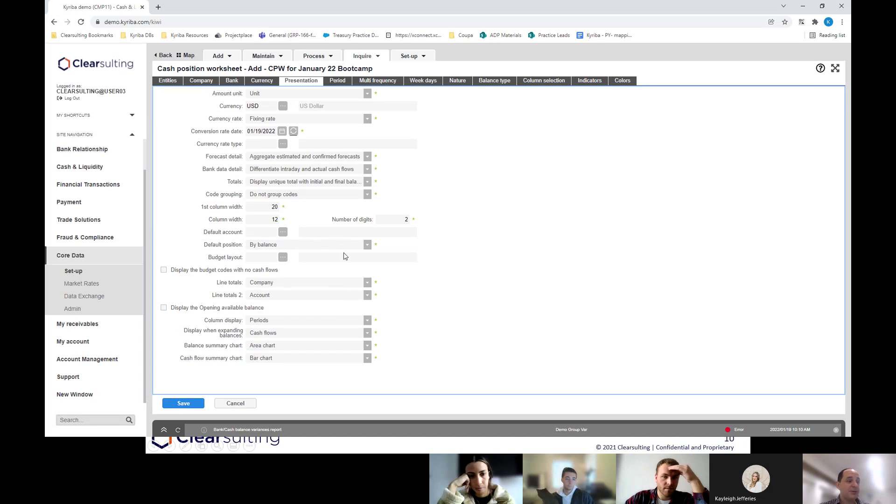
{"action": "left_click", "coordinate": [301, 245]}
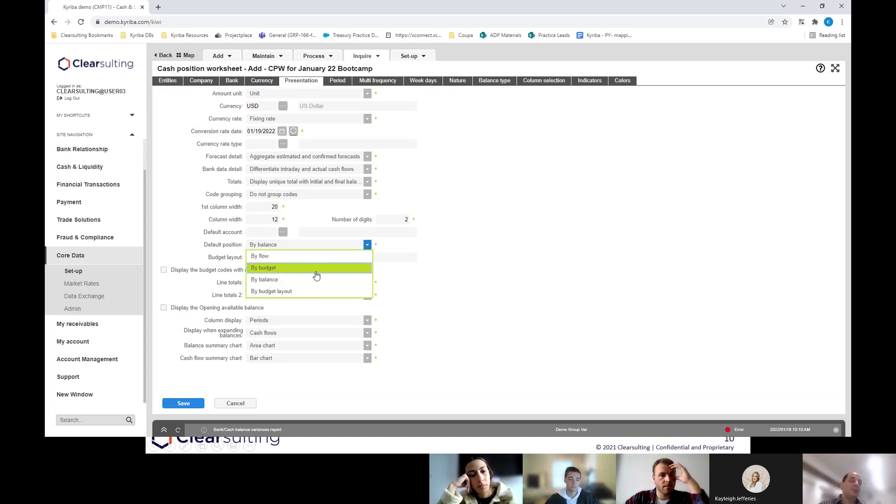
{"action": "left_click", "coordinate": [340, 280]}
{"action": "left_click", "coordinate": [564, 269]}
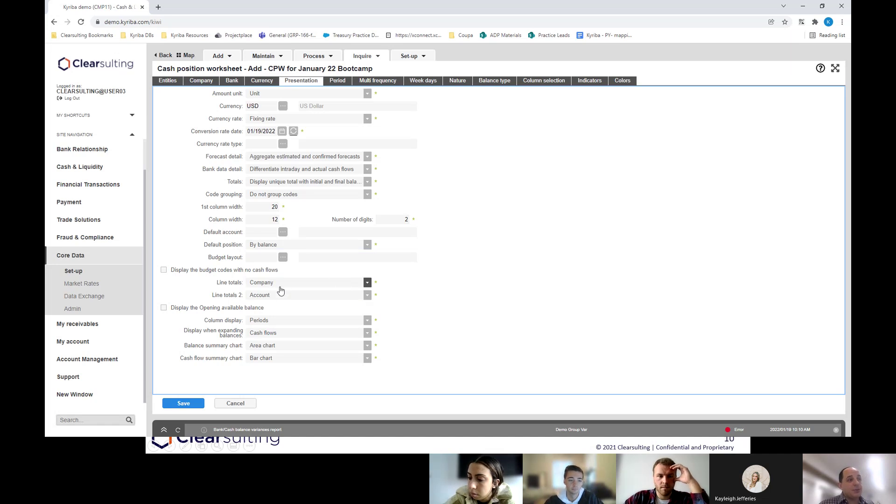
Set the first Line totals option to Account
{"action": "left_click", "coordinate": [332, 282]}
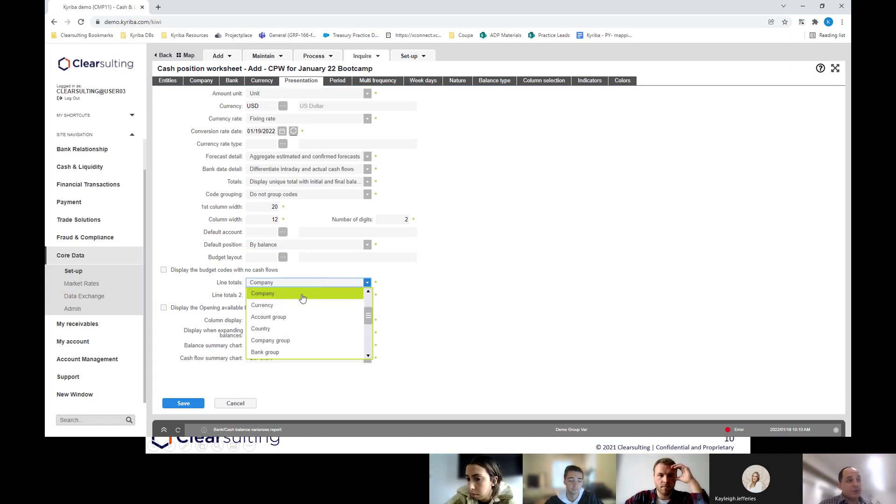
{"action": "scroll", "coordinate": [294, 308], "scroll_direction": "up", "scroll_amount": 2}
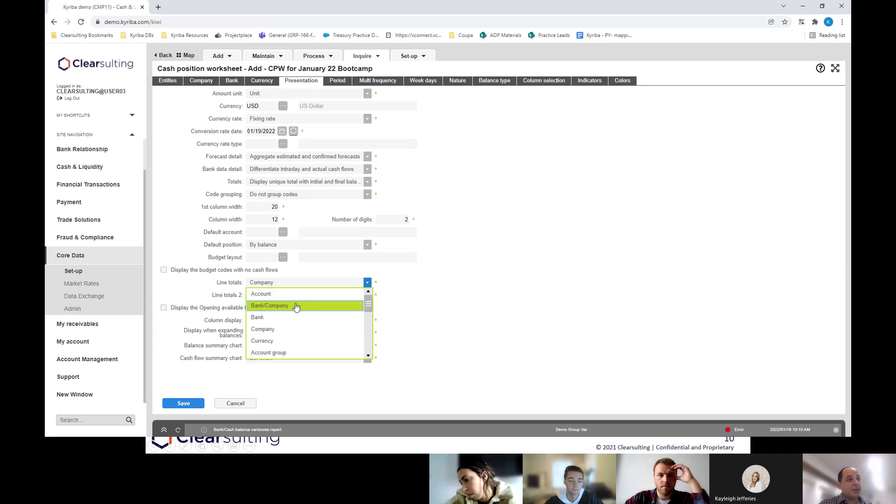
{"action": "left_click", "coordinate": [559, 305]}
{"action": "left_click", "coordinate": [307, 281]}
{"action": "scroll", "coordinate": [298, 326], "scroll_direction": "up", "scroll_amount": 3}
{"action": "left_click", "coordinate": [295, 295]}
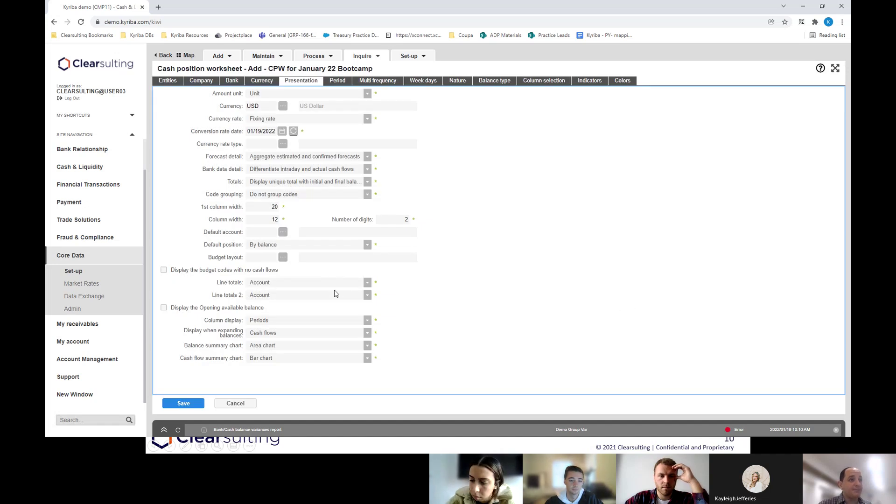
Change the first Line totals option to Account group and save the worksheet set-up
{"action": "left_click", "coordinate": [307, 282]}
{"action": "scroll", "coordinate": [303, 309], "scroll_direction": "down", "scroll_amount": 2}
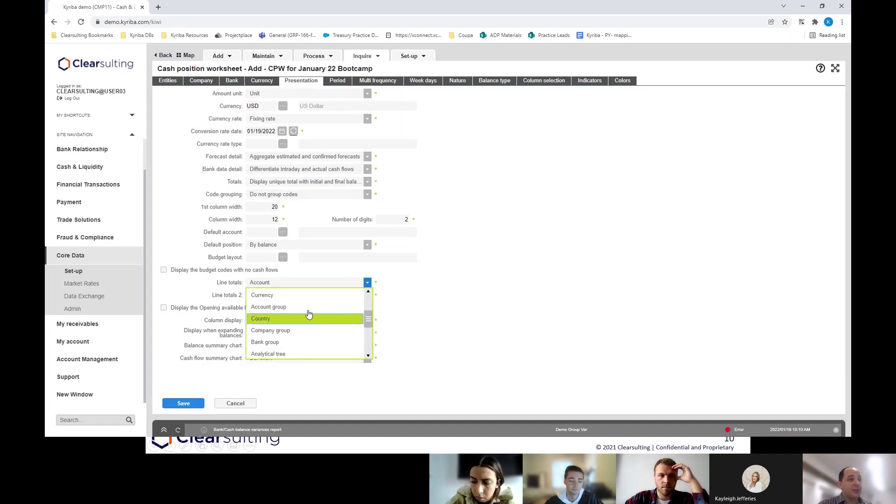
{"action": "left_click", "coordinate": [299, 305]}
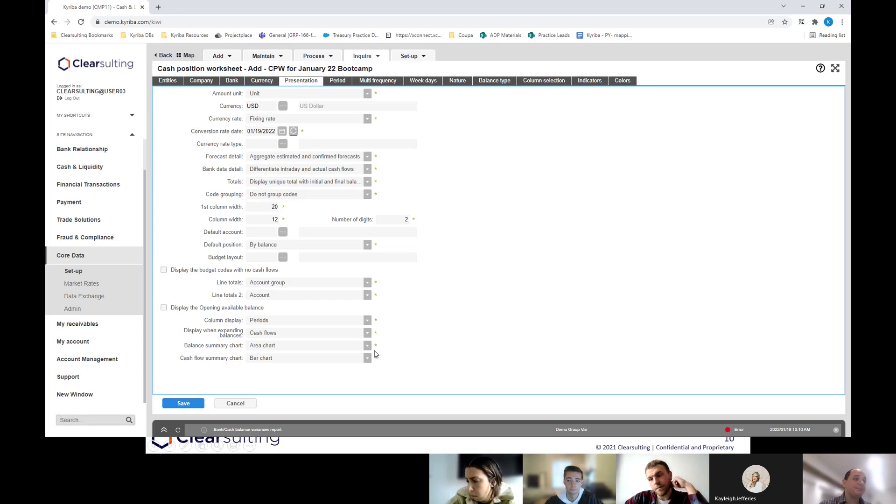
{"action": "left_click", "coordinate": [187, 403]}
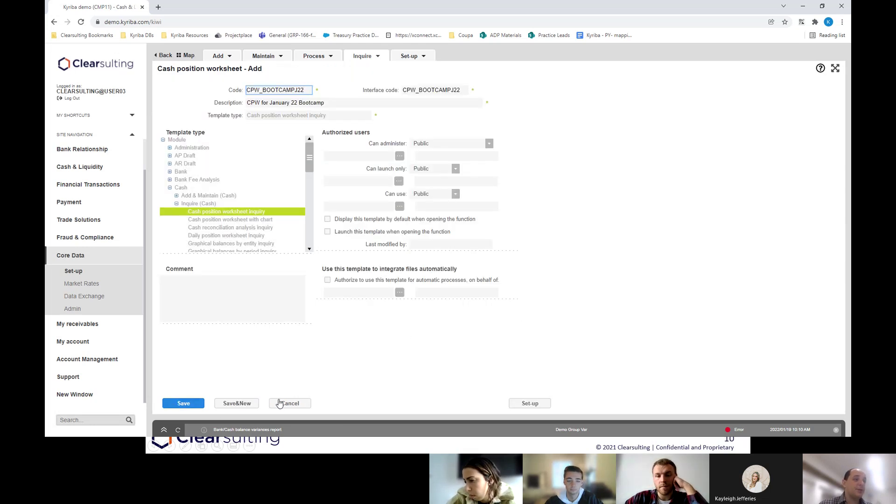
Reopen the template's set-up and examine the presentation choices for Display when expanding balances
{"action": "left_click", "coordinate": [530, 403]}
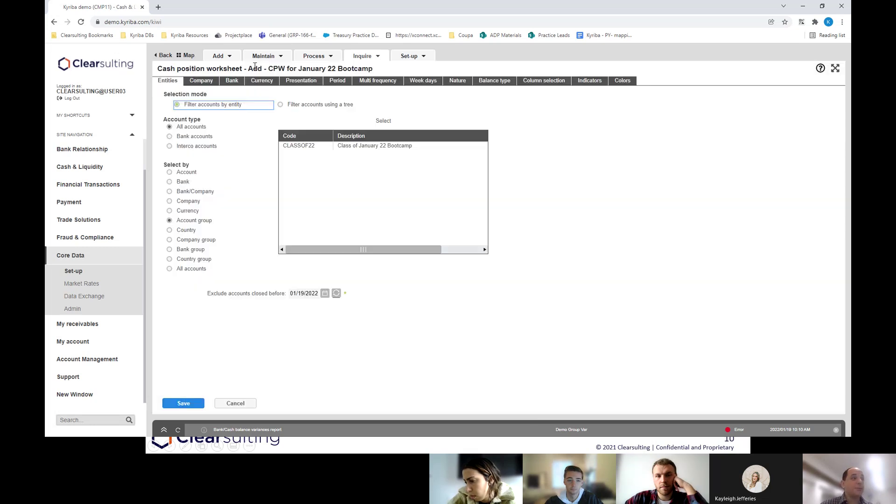
{"action": "left_click", "coordinate": [302, 82]}
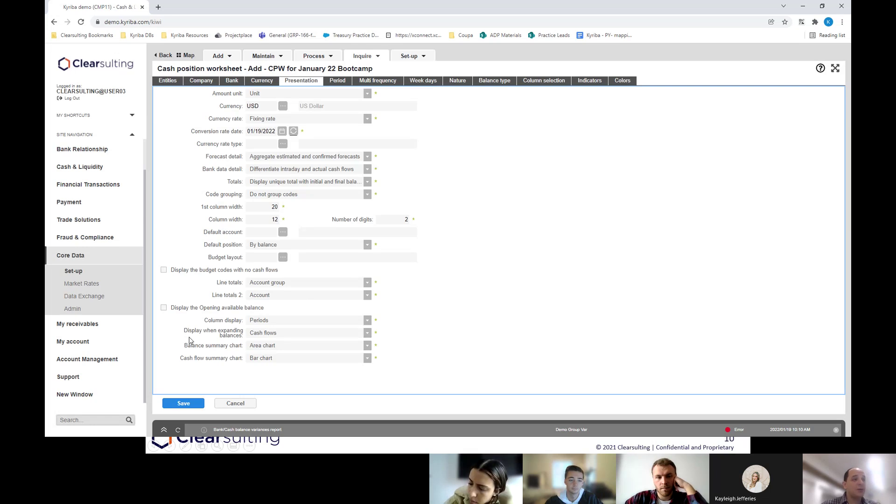
{"action": "left_click", "coordinate": [258, 337]}
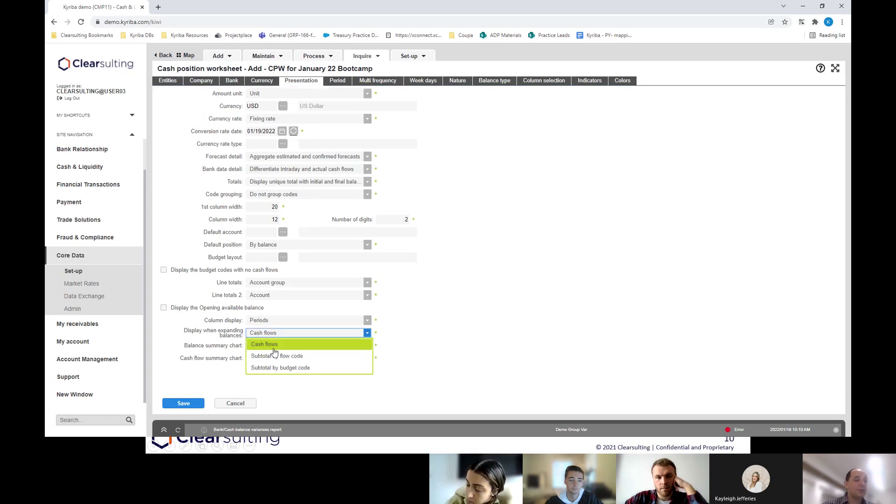
{"action": "left_click", "coordinate": [510, 330]}
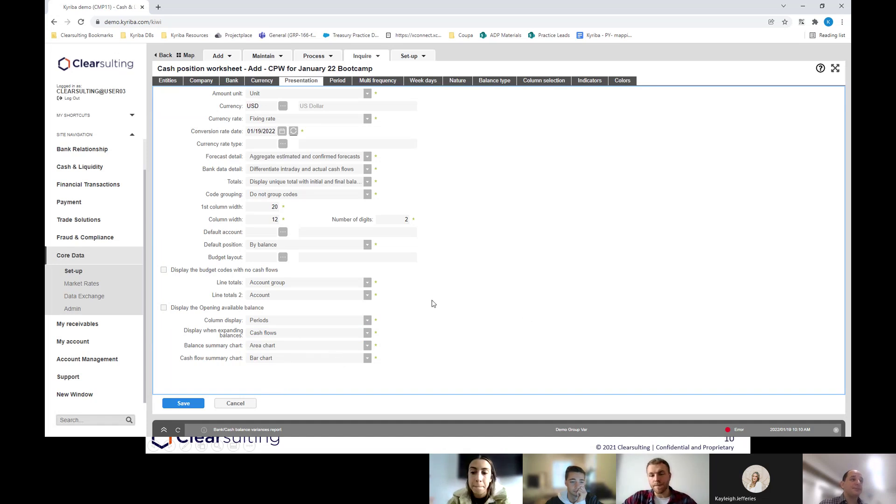
Set the template's period to run from 01/11/2022 to 01/12/2022, using Value date as the type of date
{"action": "left_click", "coordinate": [343, 84]}
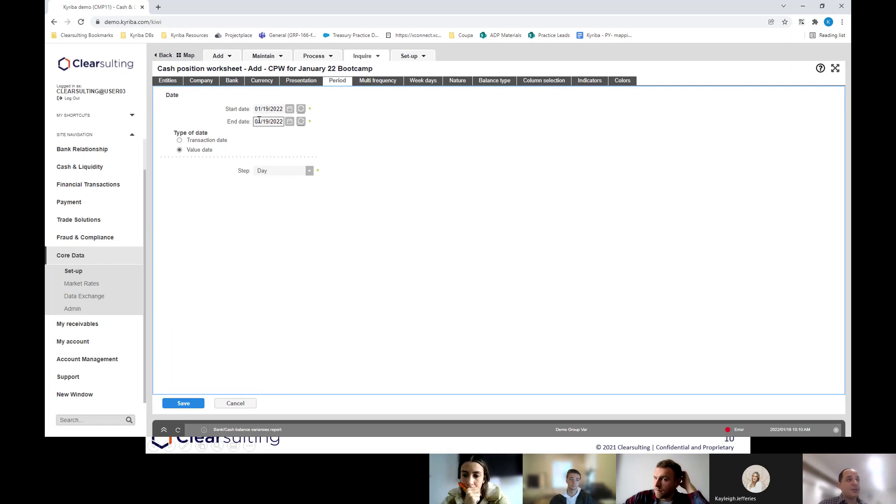
{"action": "left_click", "coordinate": [300, 110]}
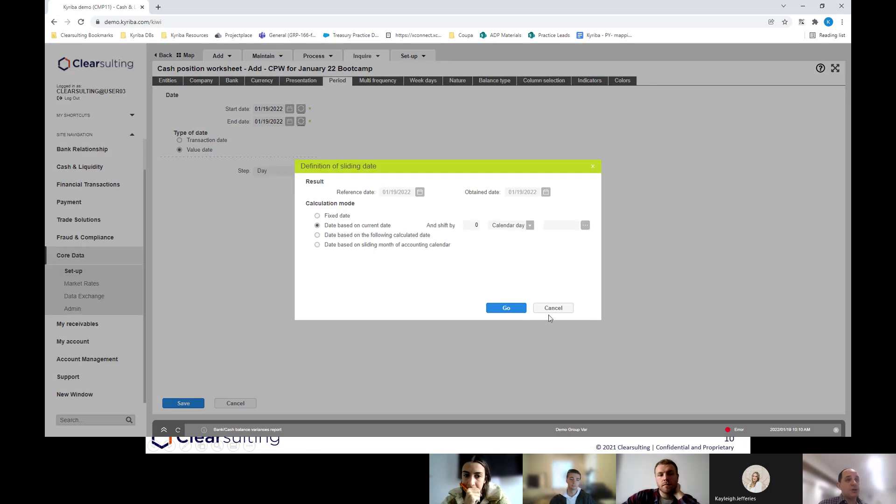
{"action": "left_click", "coordinate": [551, 306]}
{"action": "double_click", "coordinate": [265, 109]}
{"action": "type", "text": "11"}
{"action": "double_click", "coordinate": [265, 122]}
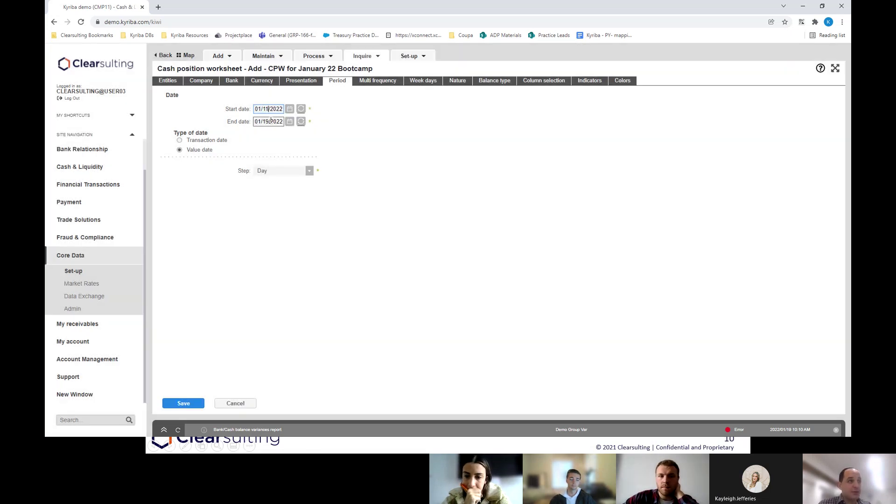
{"action": "type", "text": "12"}
{"action": "left_click", "coordinate": [460, 182]}
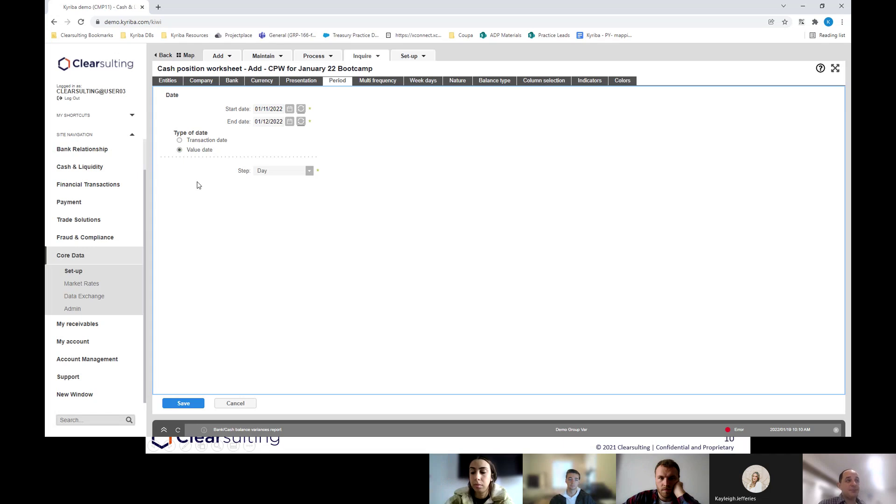
{"action": "left_click", "coordinate": [187, 150]}
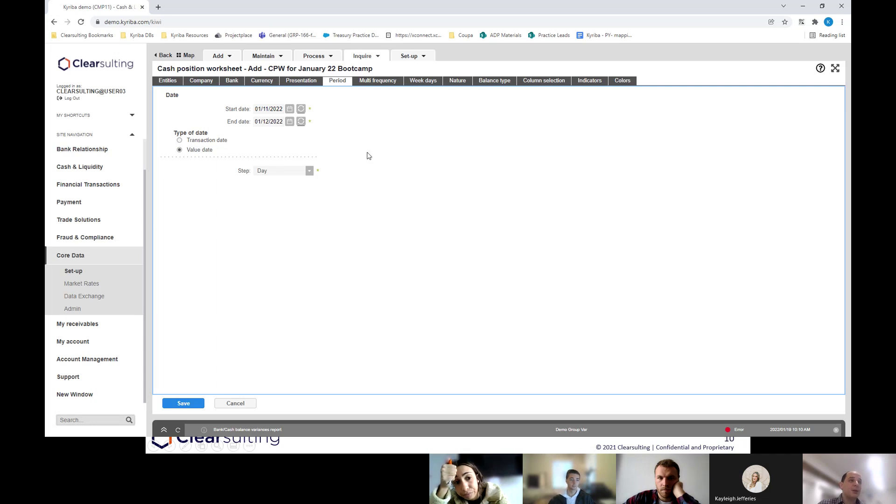
Set Multi frequency to With user-defined columns, with frequencies of 10 Day, 10 Week and 3 Month
{"action": "left_click", "coordinate": [378, 81]}
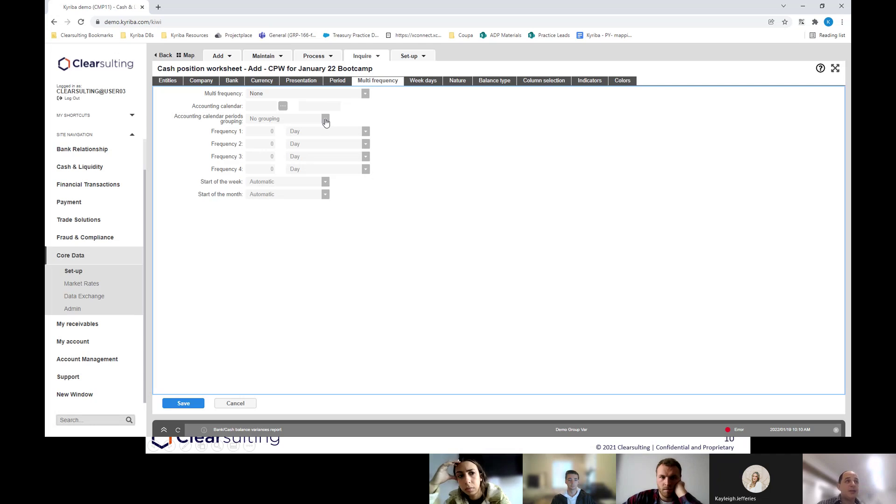
{"action": "left_click", "coordinate": [366, 93]}
{"action": "left_click", "coordinate": [323, 116]}
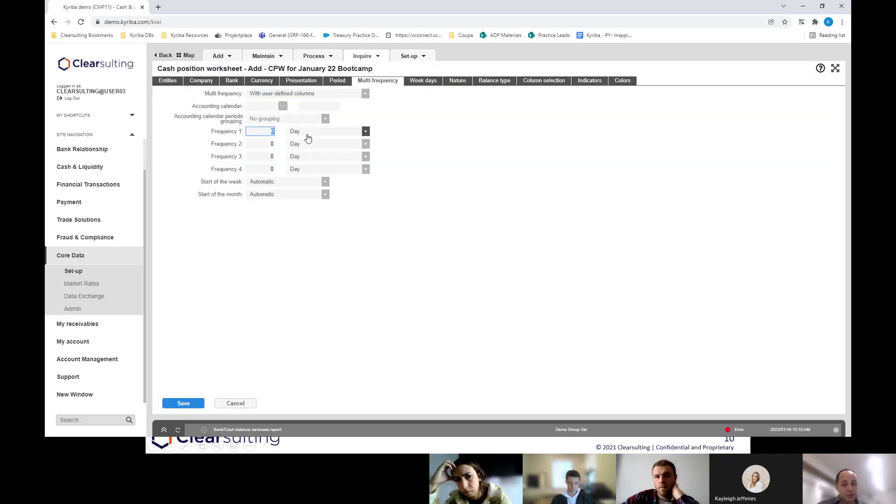
{"action": "type", "text": "10"}
{"action": "left_click", "coordinate": [298, 145]}
{"action": "left_click", "coordinate": [303, 167]}
{"action": "type", "text": "10"}
{"action": "left_click", "coordinate": [332, 159]}
{"action": "left_click", "coordinate": [332, 204]}
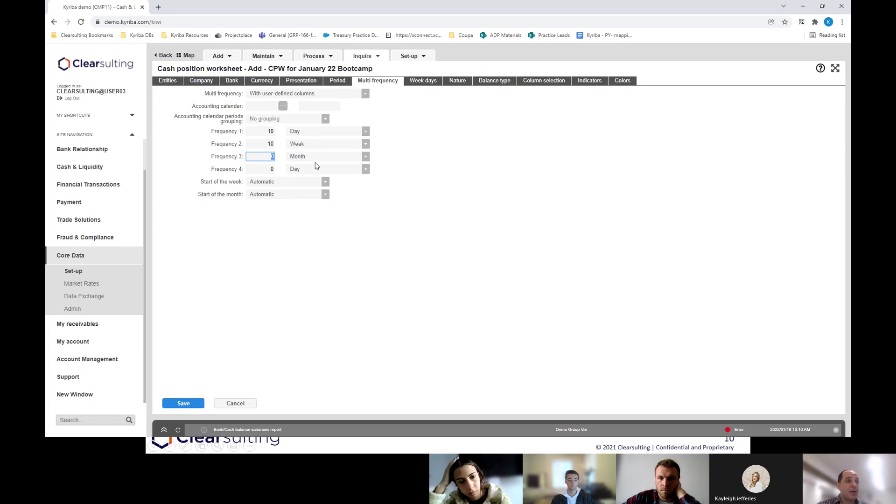
{"action": "type", "text": "3"}
{"action": "left_click", "coordinate": [496, 240]}
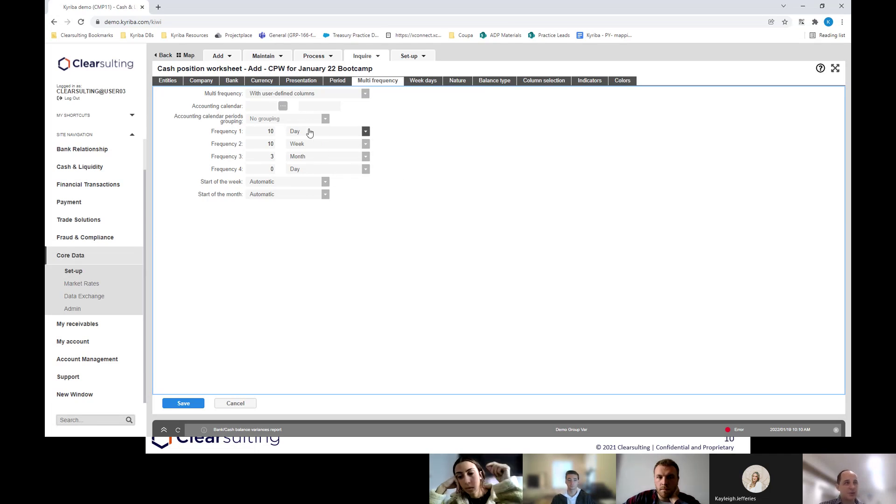
Return the Multi frequency setting to None
{"action": "left_click", "coordinate": [336, 158]}
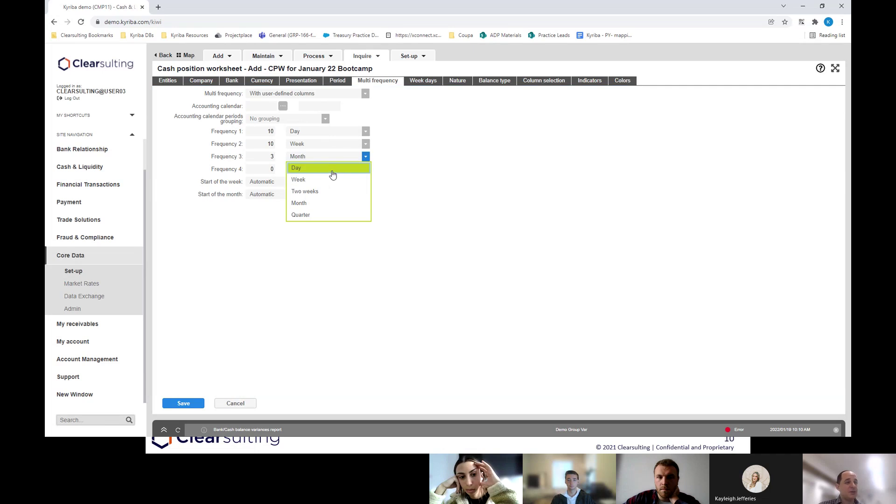
{"action": "left_click", "coordinate": [334, 151]}
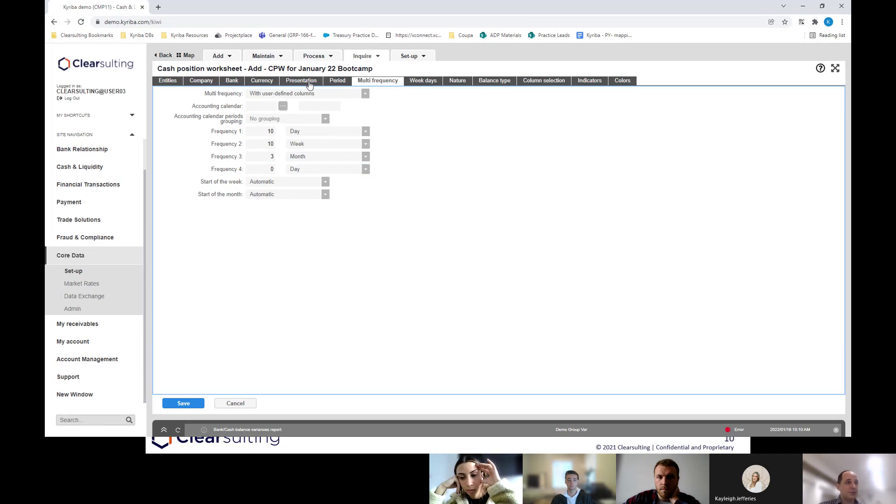
{"action": "left_click", "coordinate": [344, 97]}
{"action": "left_click", "coordinate": [330, 105]}
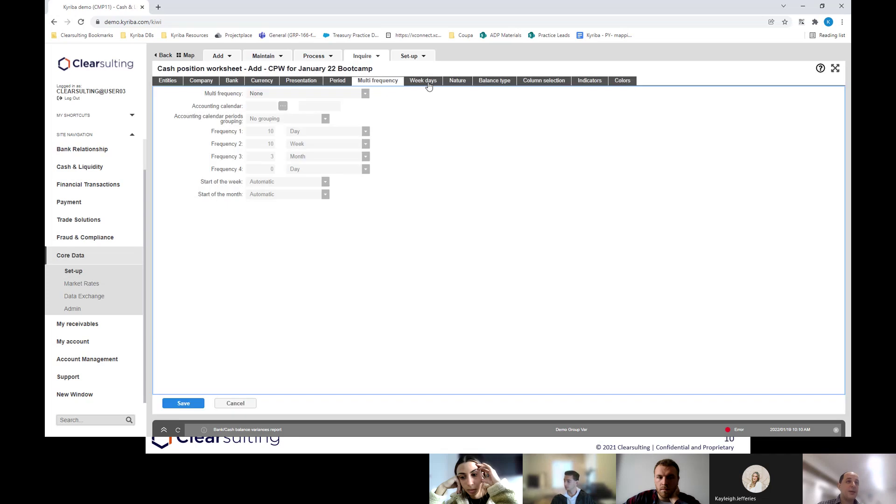
Exclude Saturday and Sunday from the week days and limit the flow status to Intradays and Actuals
{"action": "left_click", "coordinate": [426, 83]}
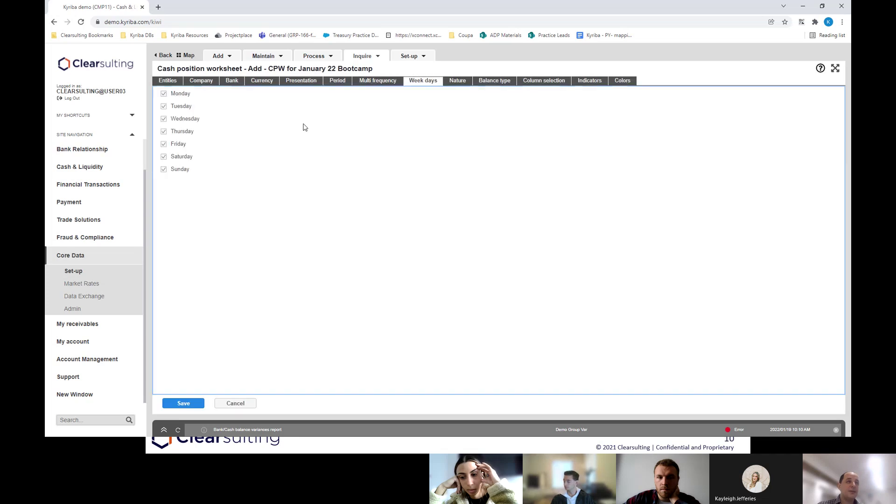
{"action": "left_click", "coordinate": [187, 157]}
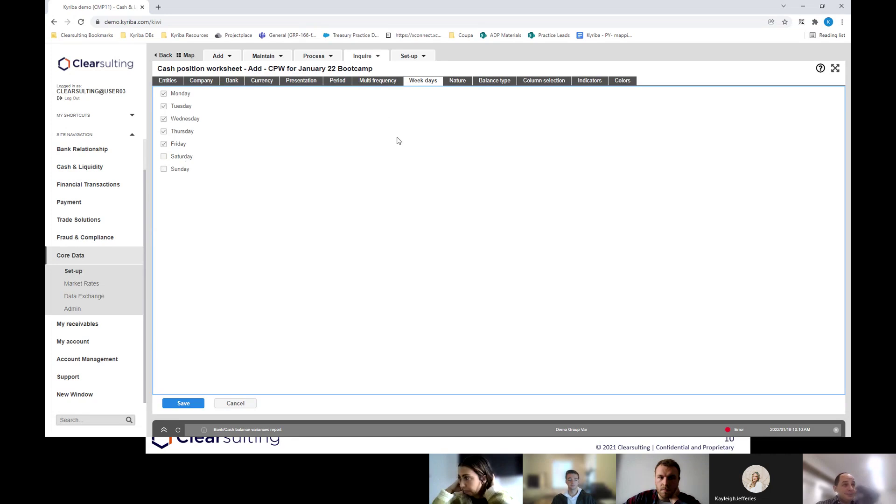
{"action": "left_click", "coordinate": [457, 81]}
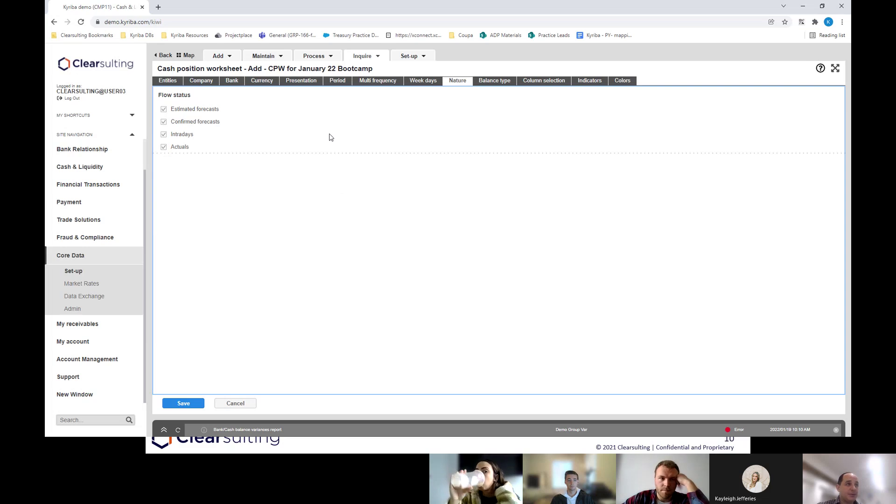
{"action": "left_click", "coordinate": [186, 109]}
{"action": "left_click", "coordinate": [186, 122]}
{"action": "left_click", "coordinate": [188, 136]}
{"action": "left_click", "coordinate": [364, 222]}
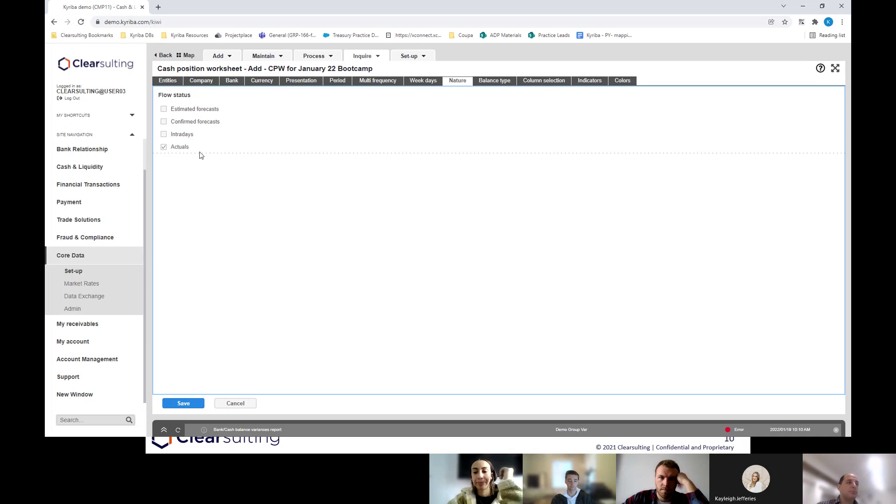
{"action": "left_click", "coordinate": [176, 138]}
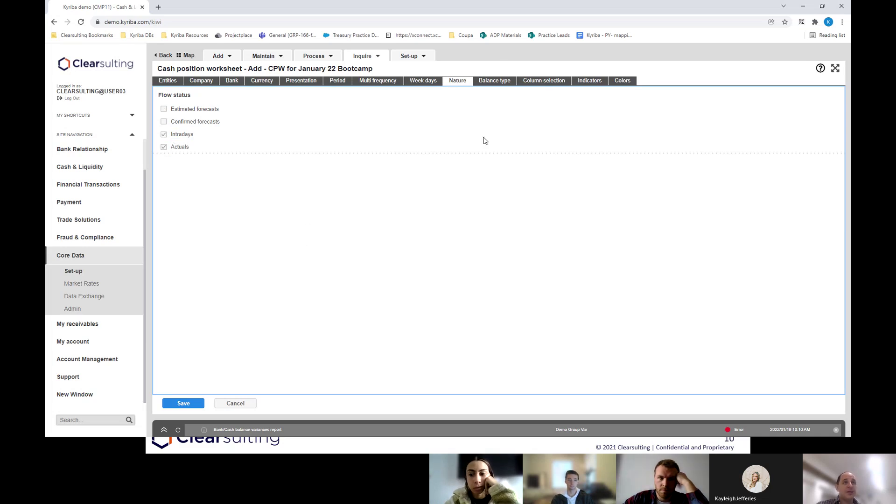
Check the balance type, column, indicator and color settings, save the template and open the CPW for January 22 Bootcamp worksheet
{"action": "left_click", "coordinate": [481, 80]}
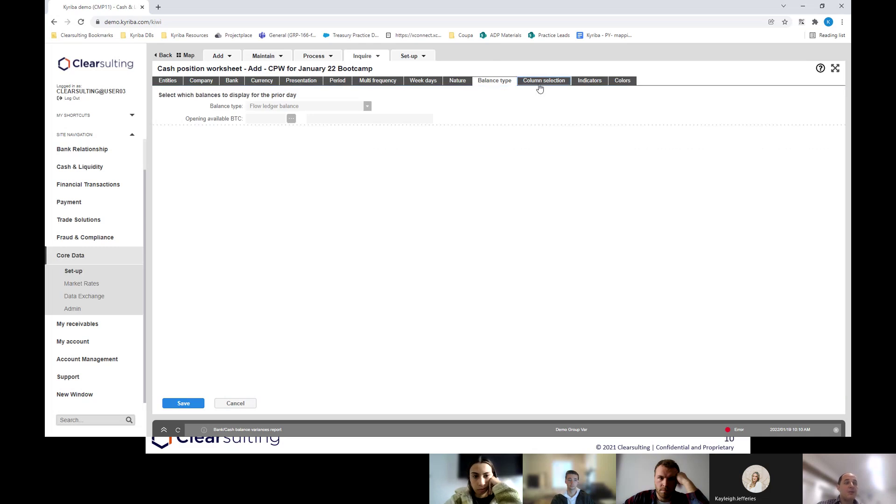
{"action": "left_click", "coordinate": [541, 82]}
{"action": "left_click", "coordinate": [589, 82]}
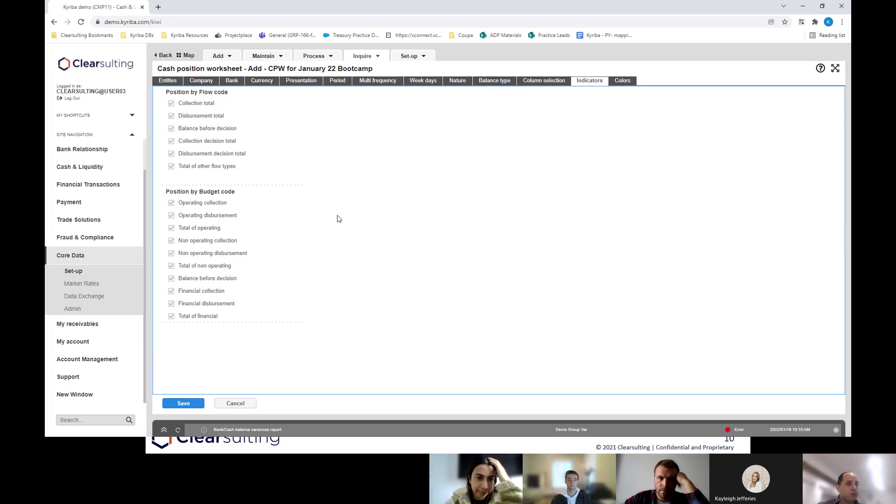
{"action": "left_click", "coordinate": [616, 84]}
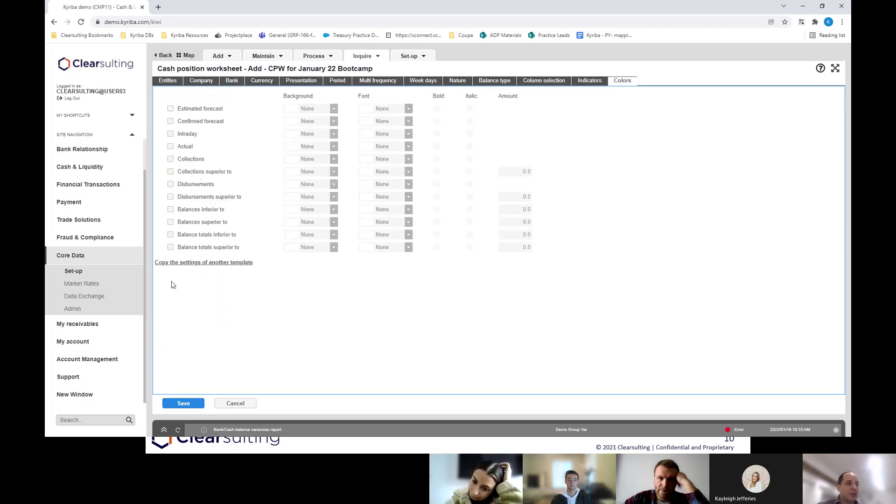
{"action": "left_click", "coordinate": [589, 81]}
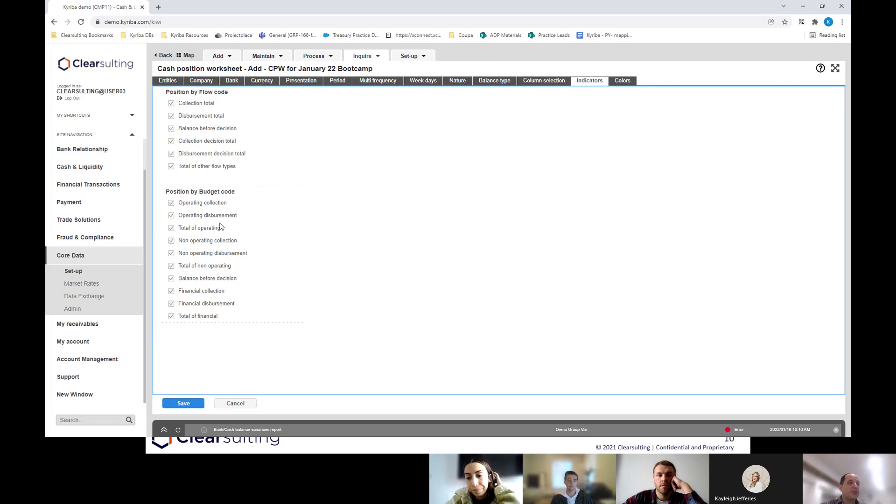
{"action": "left_click", "coordinate": [185, 404]}
{"action": "left_click", "coordinate": [186, 404]}
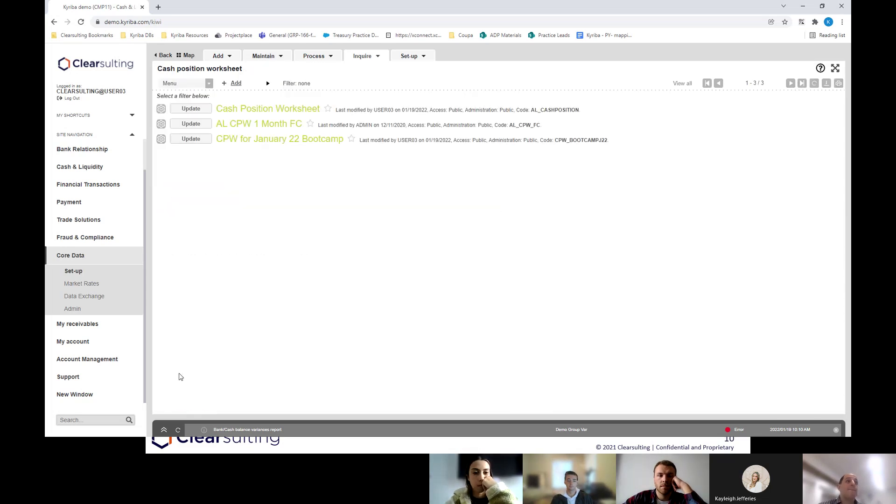
{"action": "left_click", "coordinate": [270, 142]}
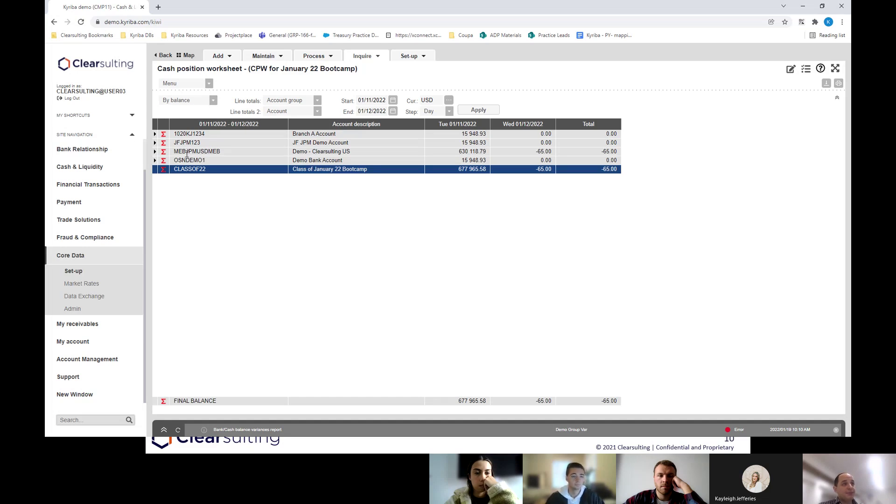
Try to display the worksheet with its currency cleared
{"action": "double_click", "coordinate": [428, 101]}
{"action": "key", "text": "BackSpace"}
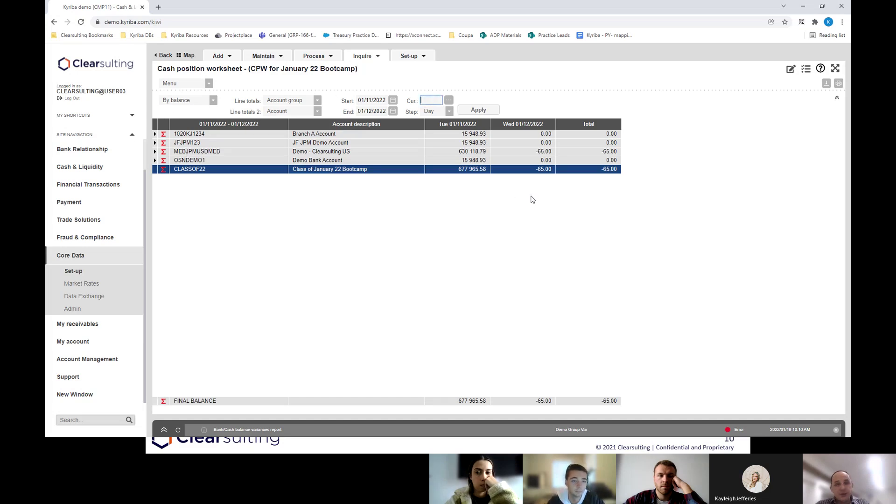
{"action": "key", "text": "Return"}
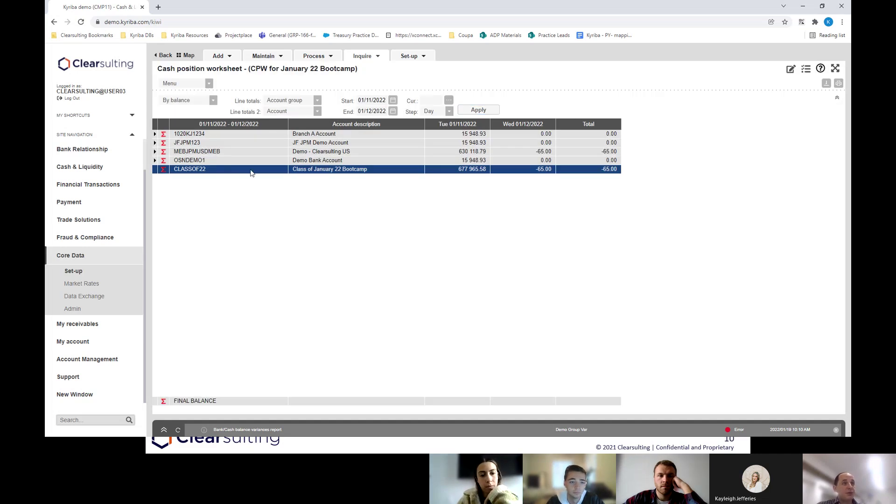
Check the presentation settings in the worksheet's set-up and run the worksheet from there
{"action": "left_click", "coordinate": [791, 68]}
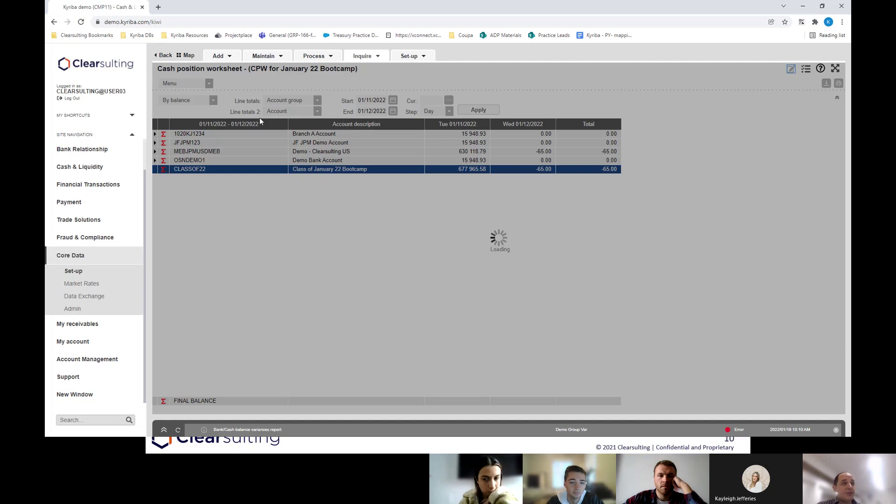
{"action": "left_click", "coordinate": [317, 83]}
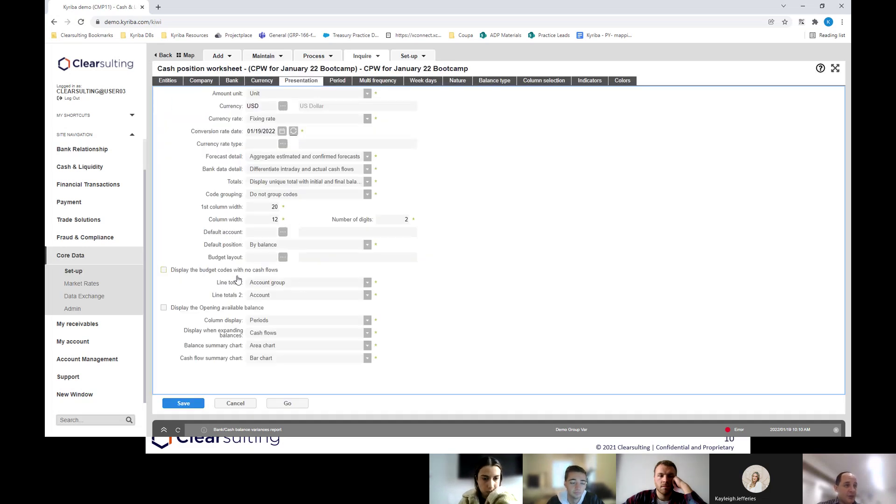
{"action": "left_click", "coordinate": [283, 405]}
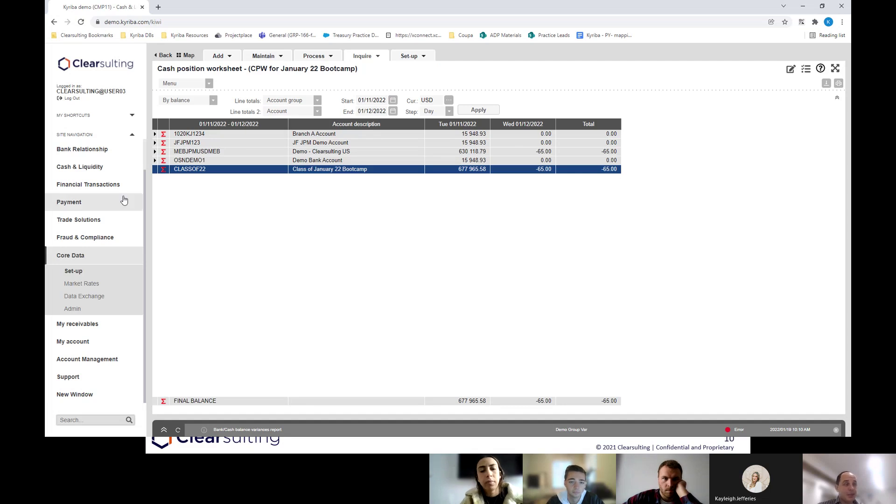
Display the worksheet position by flow and switch it to By budget
{"action": "left_click", "coordinate": [197, 102]}
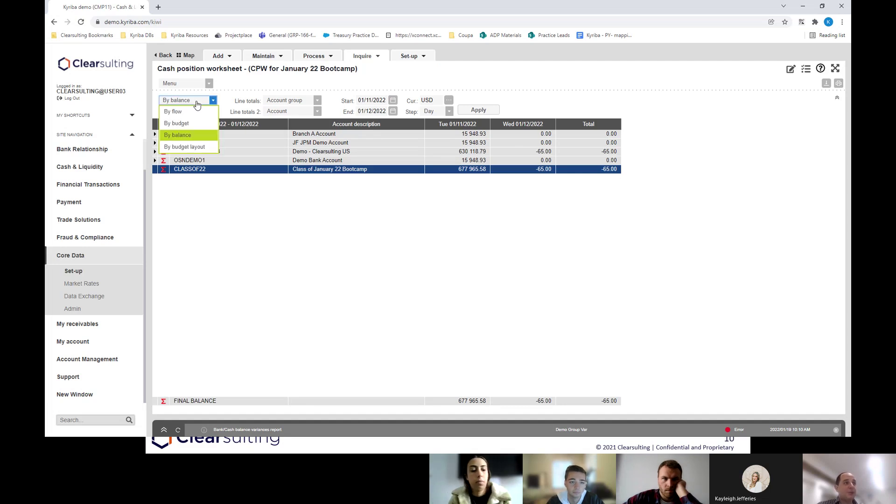
{"action": "left_click", "coordinate": [187, 112]}
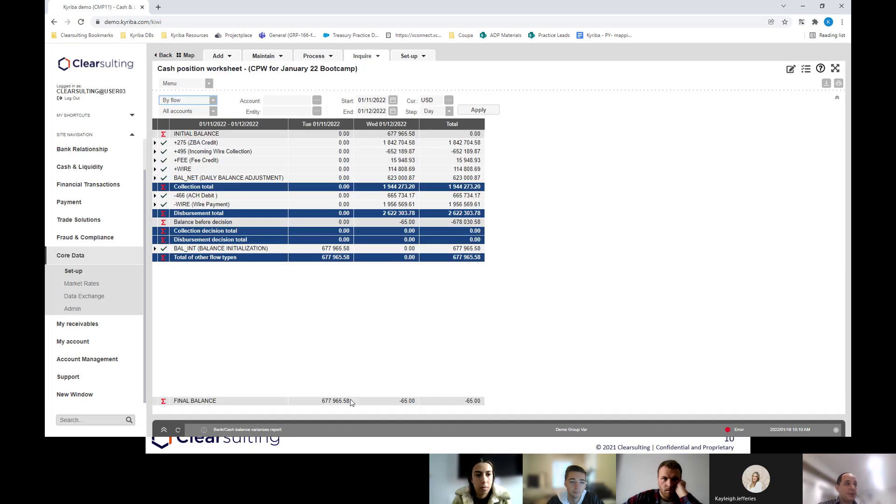
{"action": "left_click", "coordinate": [213, 100]}
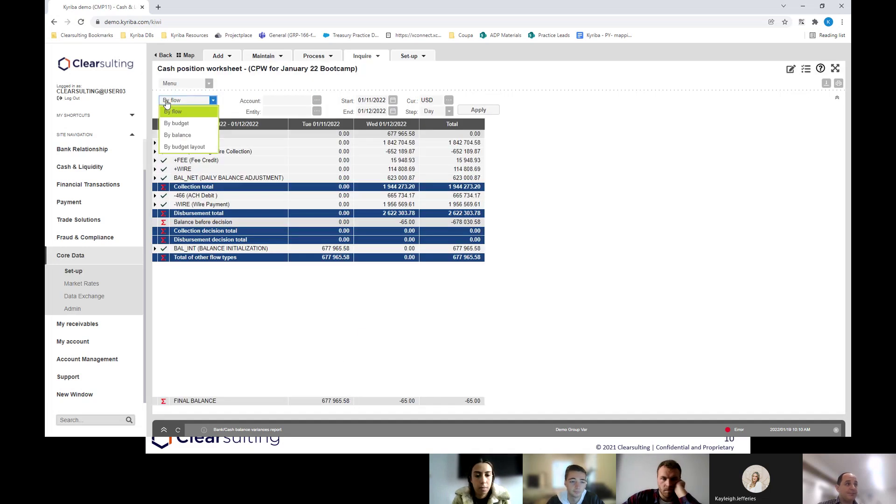
{"action": "left_click", "coordinate": [178, 121]}
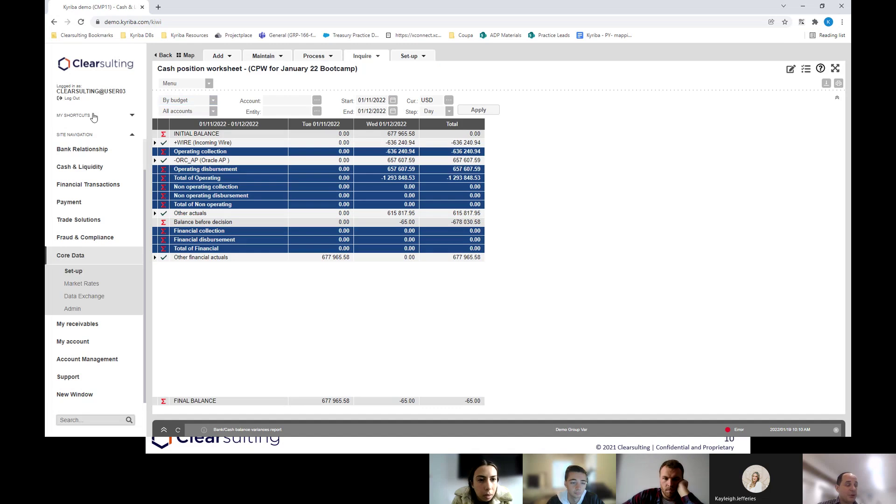
{"action": "left_click", "coordinate": [179, 101]}
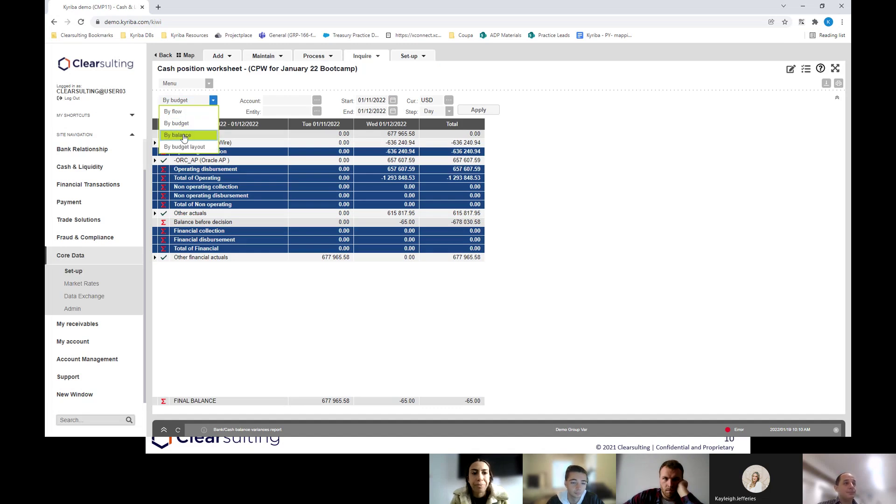
{"action": "left_click", "coordinate": [632, 182]}
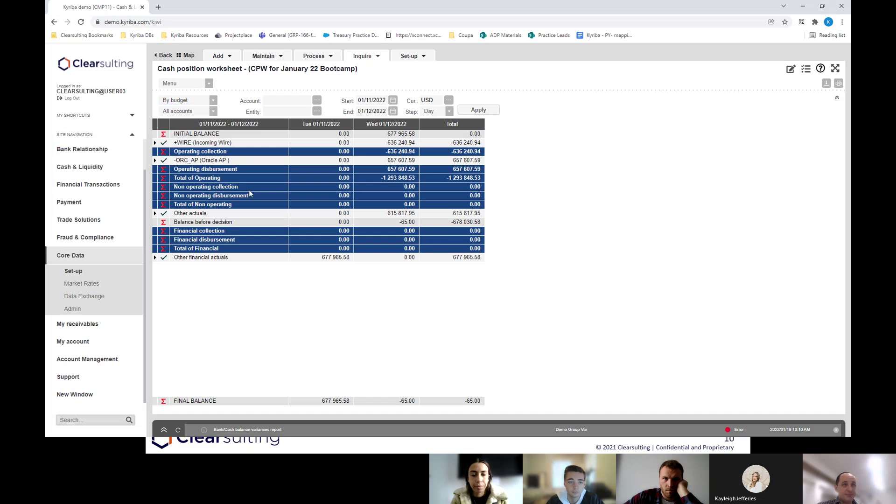
Set the worksheet's end date to 01/13/2022 and apply the new date range
{"action": "left_click", "coordinate": [373, 112]}
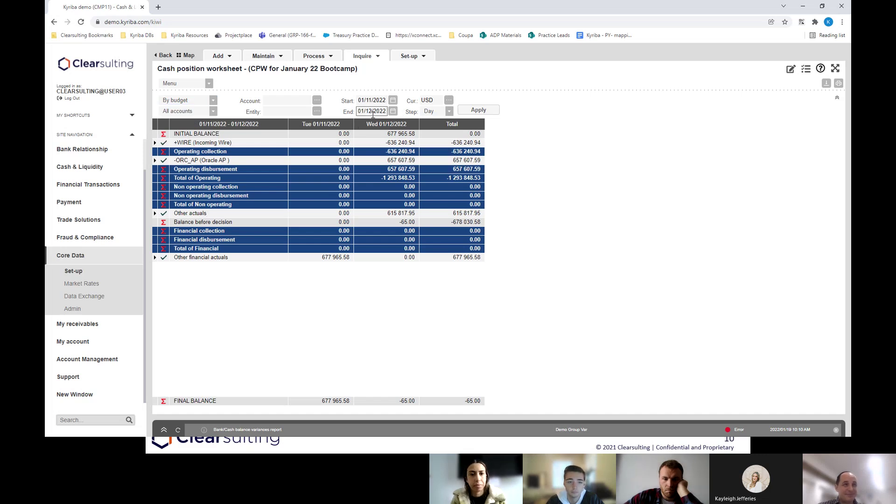
{"action": "type", "text": "43"}
{"action": "key", "text": "ctrl+a"}
{"action": "type", "text": "13"}
{"action": "left_click", "coordinate": [479, 110]}
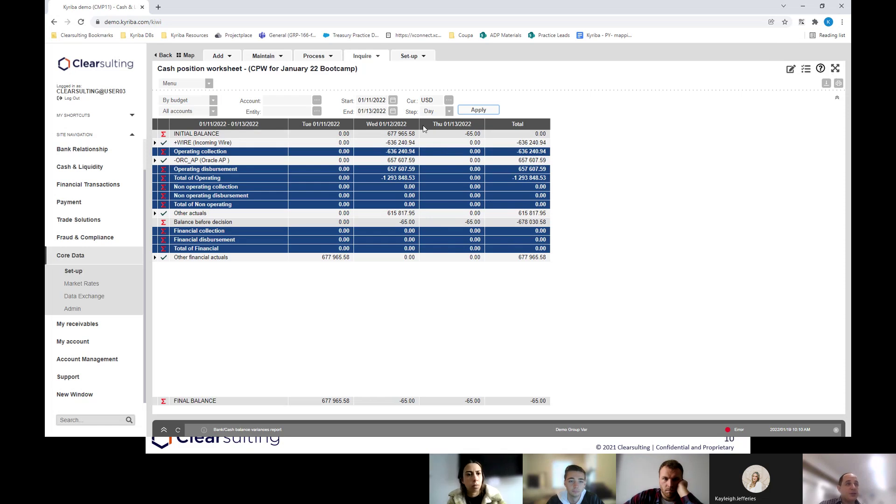
Start a new flow on the Incoming Wire budget line for 01/13/2022 and assign it to account OSNDEMO1
{"action": "right_click", "coordinate": [445, 145]}
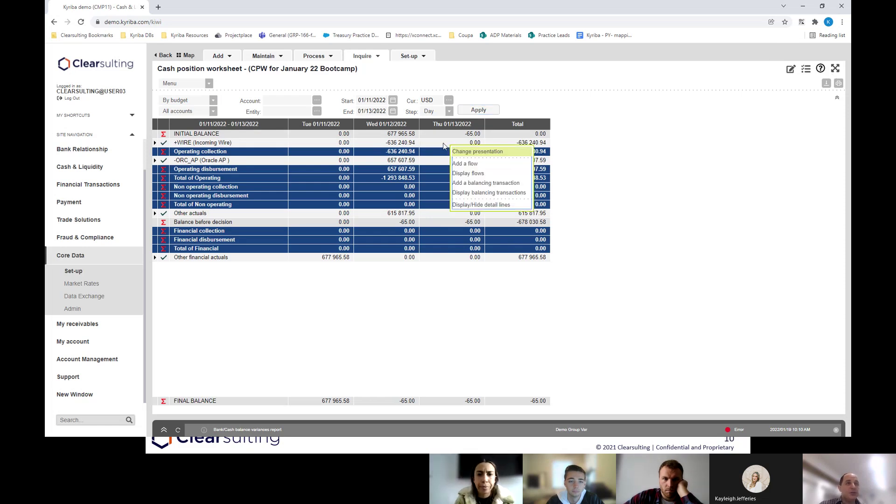
{"action": "left_click", "coordinate": [444, 145]}
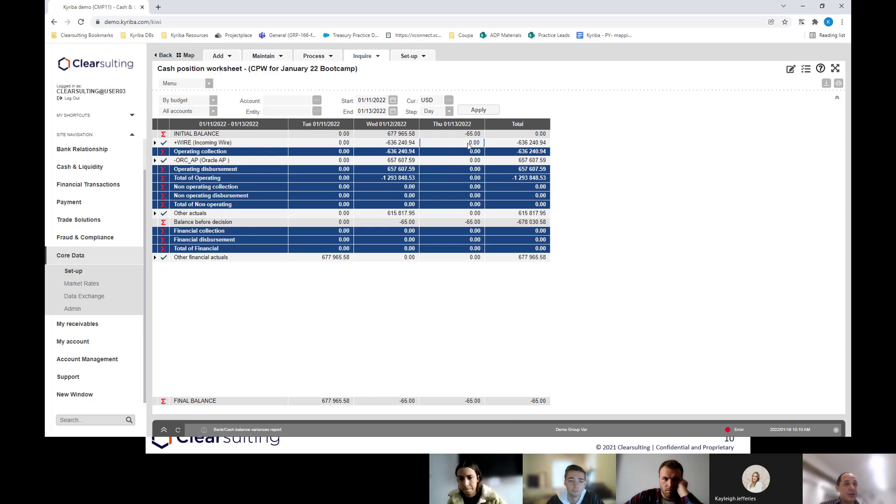
{"action": "right_click", "coordinate": [447, 148]}
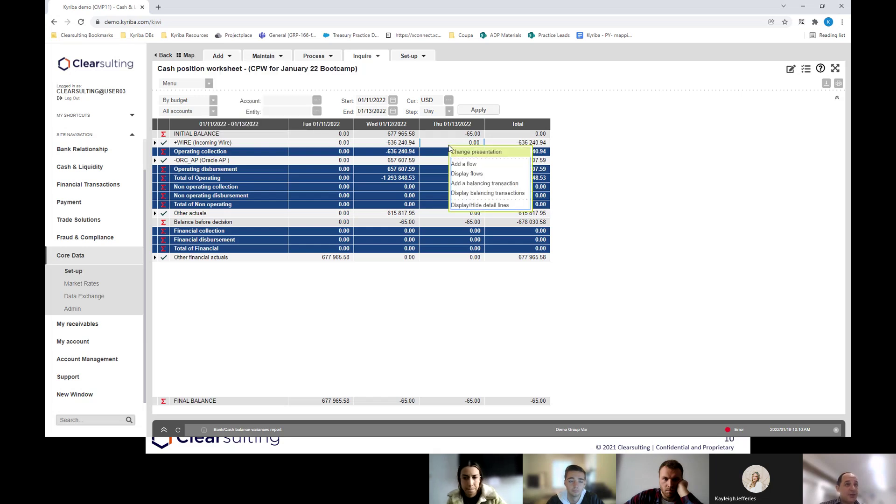
{"action": "left_click", "coordinate": [501, 166]}
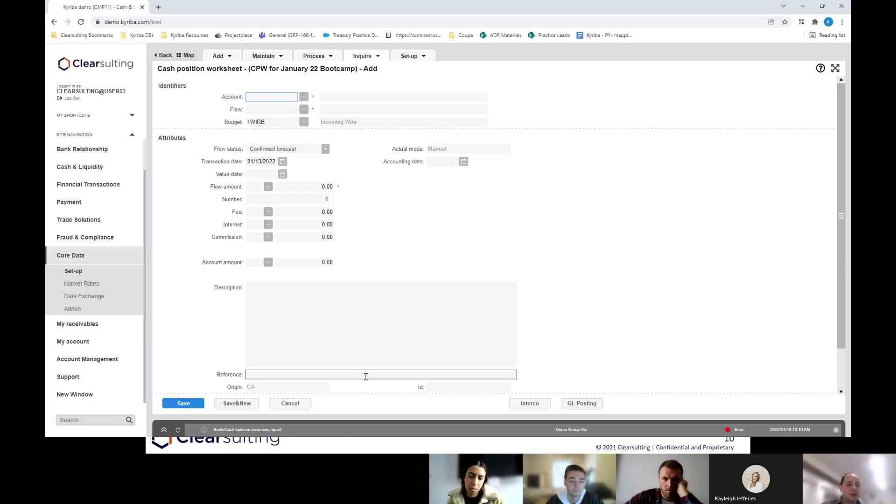
{"action": "type", "text": "OSN"}
{"action": "key", "text": "Down"}
{"action": "key", "text": "Down"}
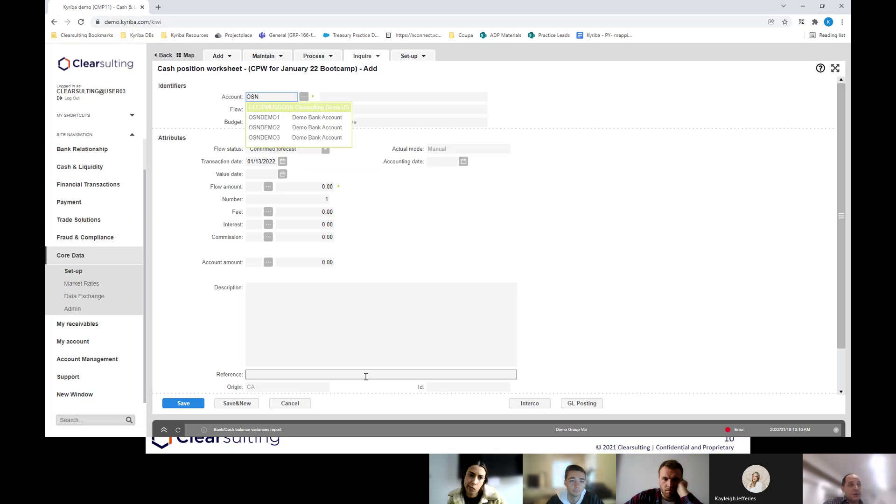
{"action": "key", "text": "Tab"}
{"action": "key", "text": "Tab"}
{"action": "key", "text": "Tab"}
{"action": "key", "text": "Tab"}
{"action": "key", "text": "Tab"}
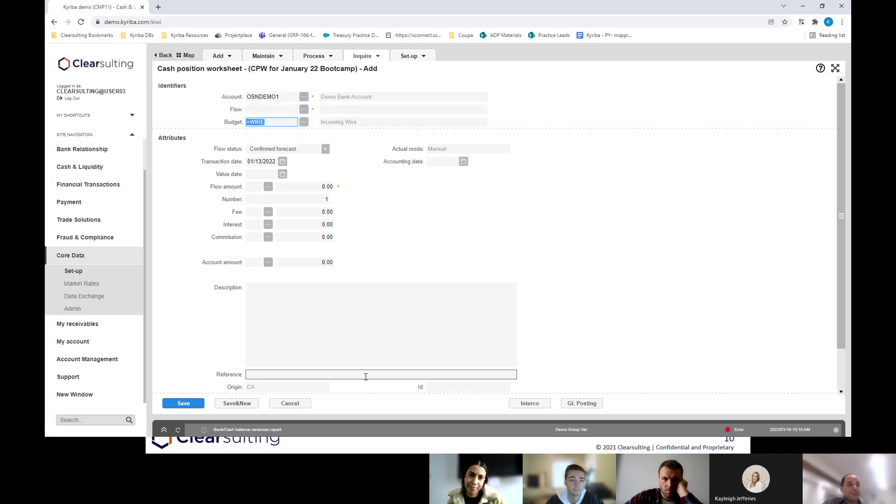
Set the new flow's status to Intraday and its flow amount to USD 1,000,000
{"action": "key", "text": "Down"}
{"action": "key", "text": "Tab"}
{"action": "key", "text": "Tab"}
{"action": "key", "text": "Tab"}
{"action": "key", "text": "Tab"}
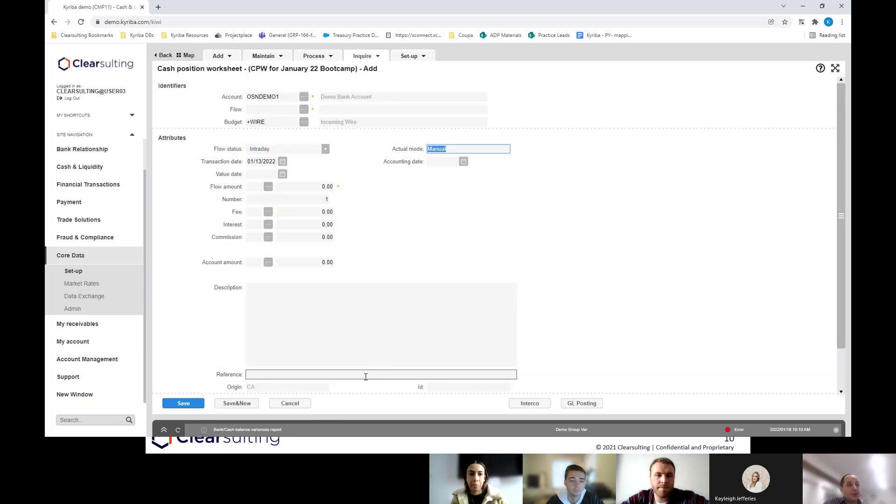
{"action": "key", "text": "Tab"}
{"action": "type", "text": "1000000"}
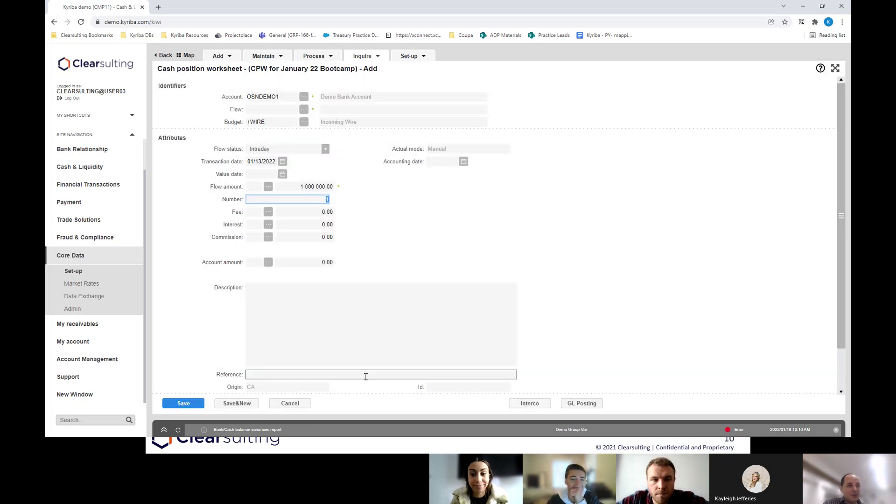
{"action": "left_click", "coordinate": [248, 184]}
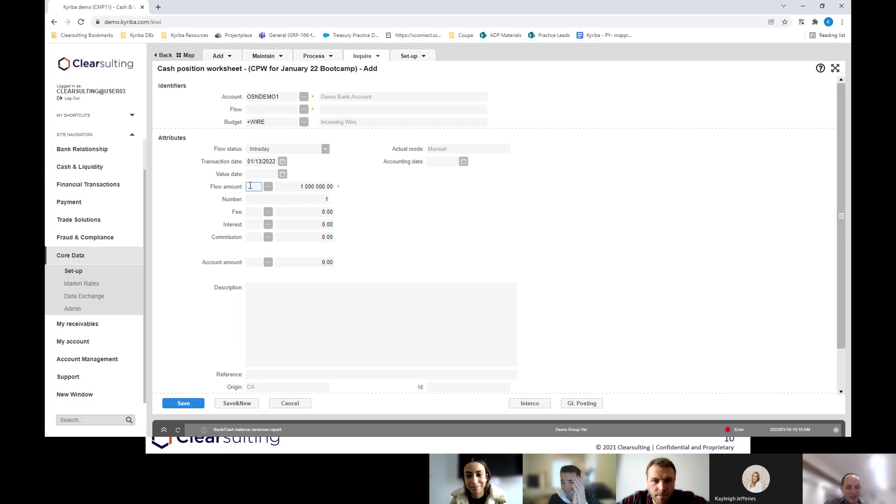
{"action": "type", "text": "USD"}
{"action": "left_click", "coordinate": [255, 197]}
Enter "Lottery Winner!!!!" as the flow's description and try to save it
{"action": "left_click", "coordinate": [285, 338]}
{"action": "type", "text": "Lot"}
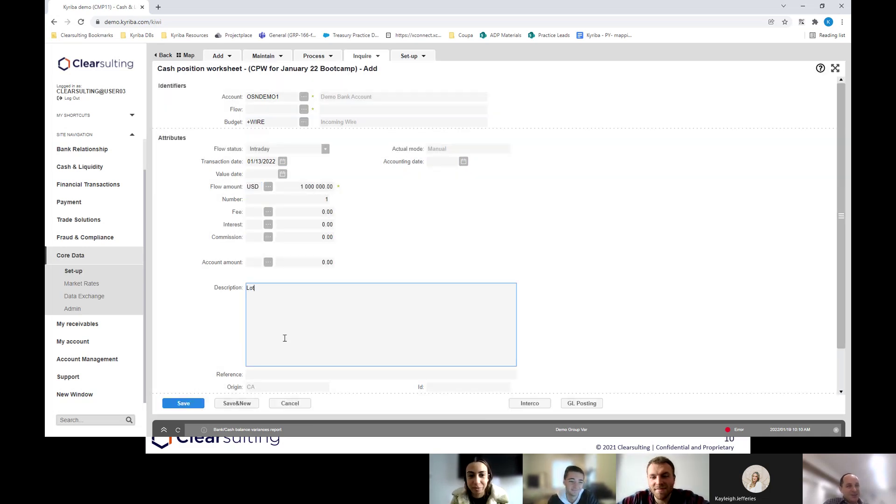
{"action": "type", "text": "tery Winner!!!!"}
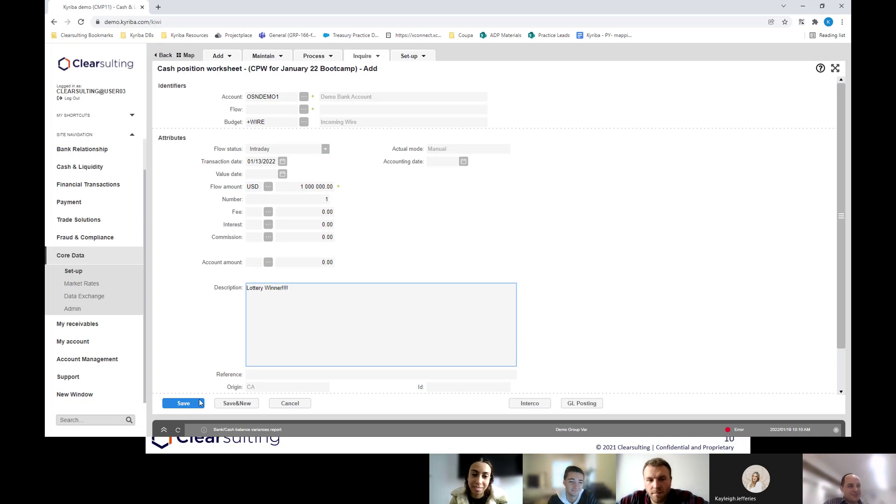
{"action": "left_click", "coordinate": [200, 402]}
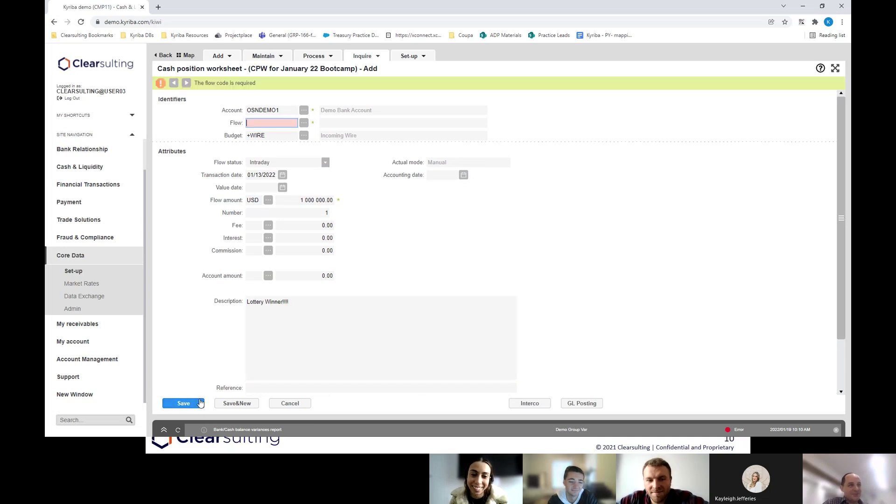
Set the flow code to +WIRE and save the flow
{"action": "type", "text": "WIRE"}
{"action": "key", "text": "Down"}
{"action": "key", "text": "Return"}
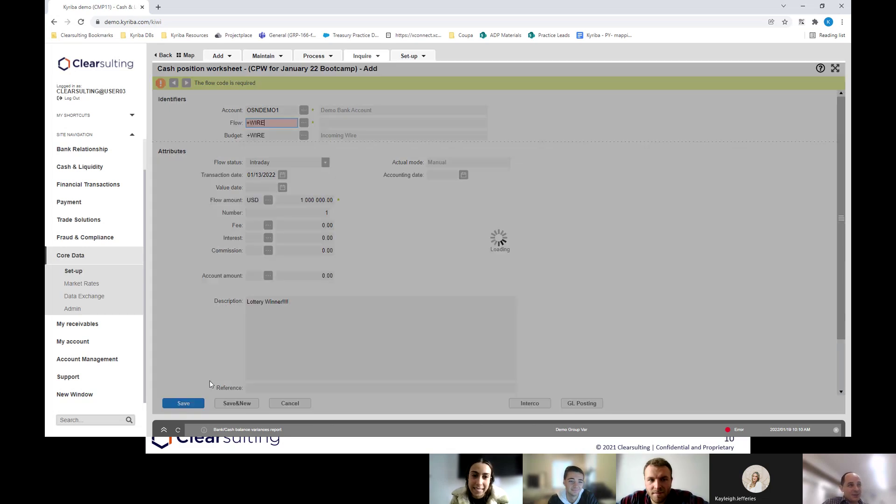
{"action": "left_click", "coordinate": [200, 402]}
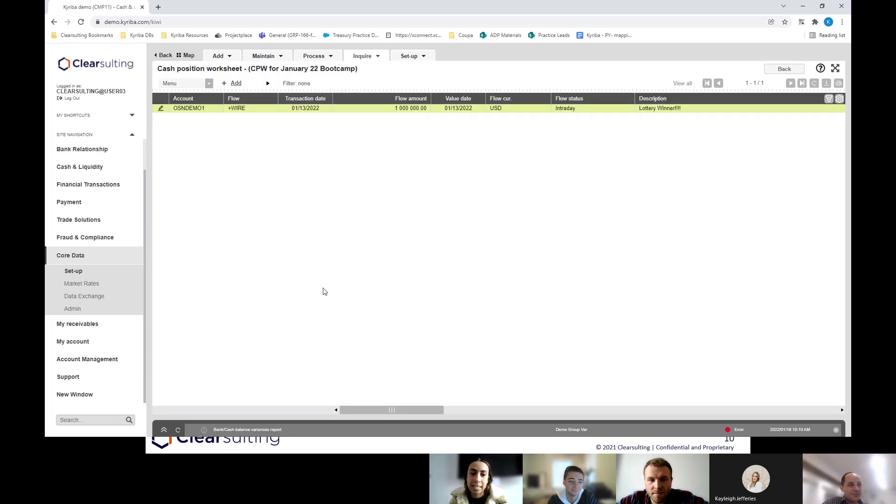
Review the details of the saved Lottery Winner flow without changes, return to the worksheet and refresh it
{"action": "double_click", "coordinate": [380, 108]}
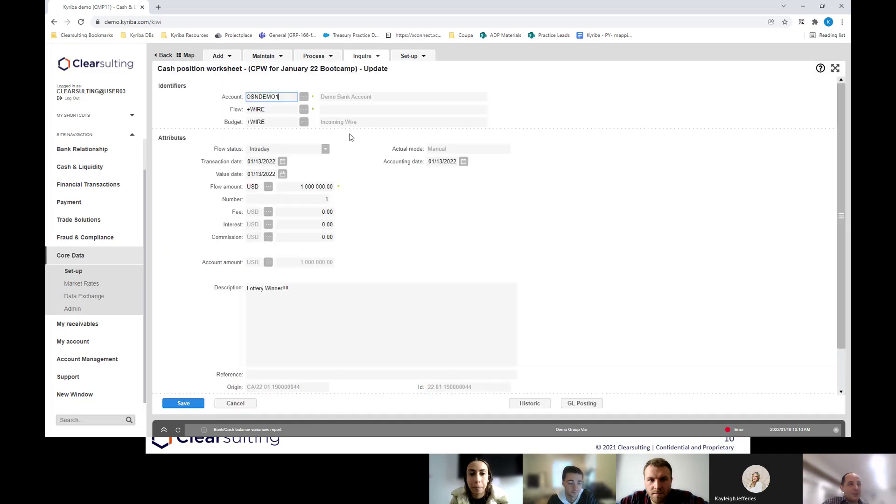
{"action": "left_click", "coordinate": [235, 402]}
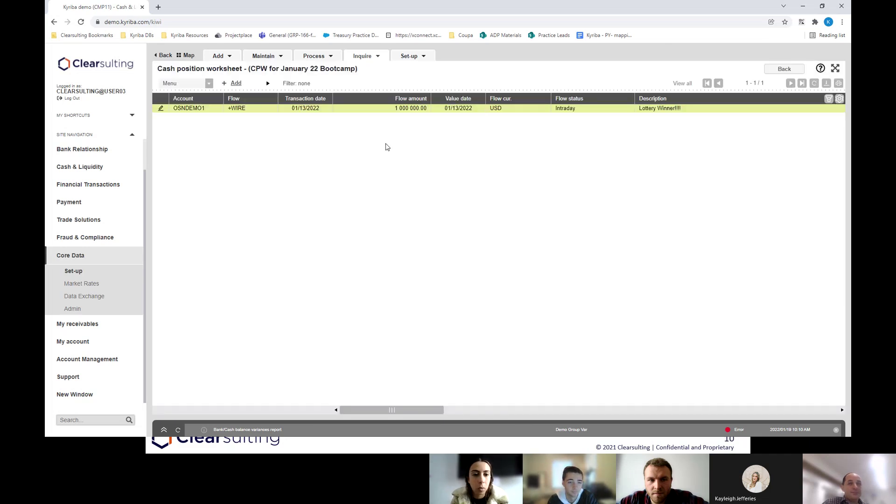
{"action": "left_click", "coordinate": [784, 69]}
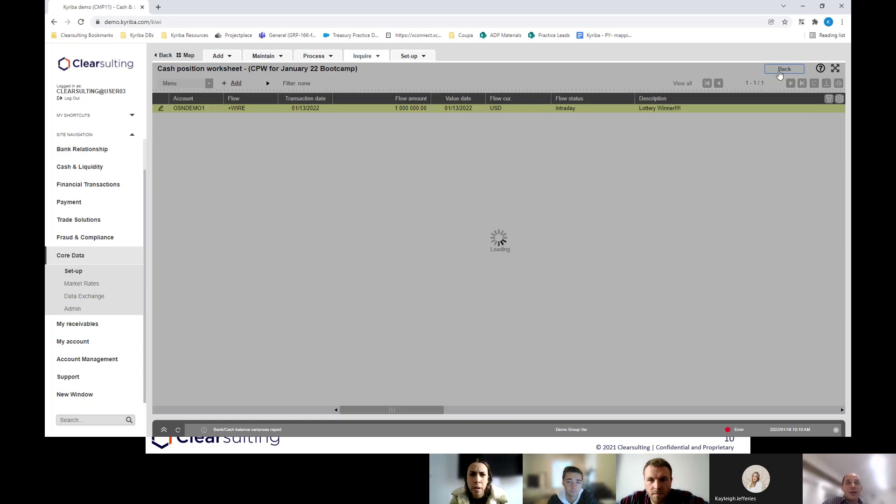
{"action": "left_click", "coordinate": [481, 110]}
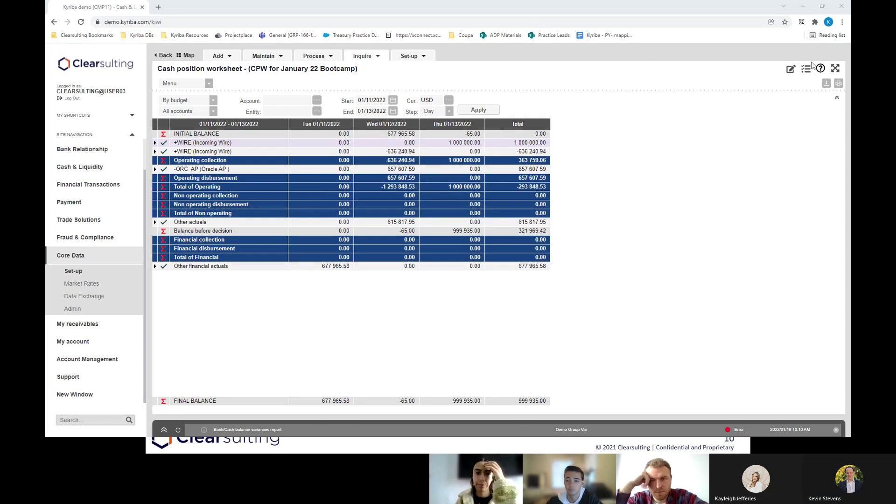
Set the worksheet's bank data detail to "Aggregate intraday and actual cash flows" in the presentation settings and run the worksheet
{"action": "left_click", "coordinate": [789, 71]}
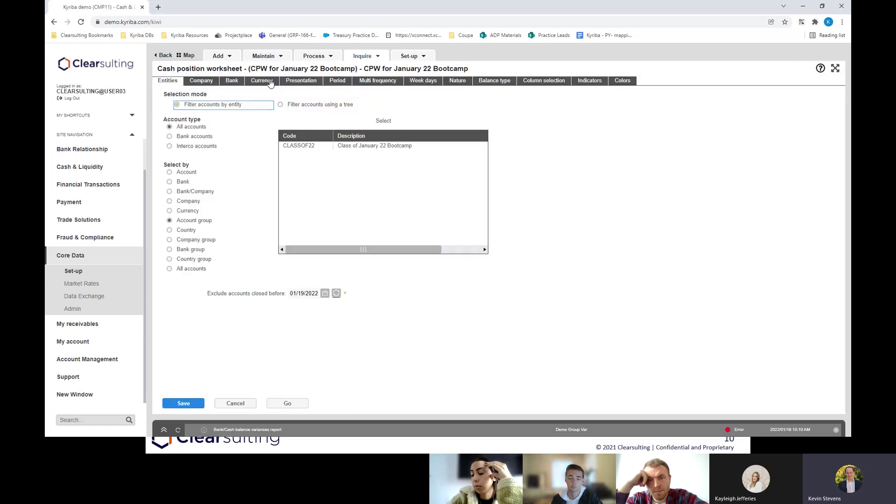
{"action": "left_click", "coordinate": [308, 82]}
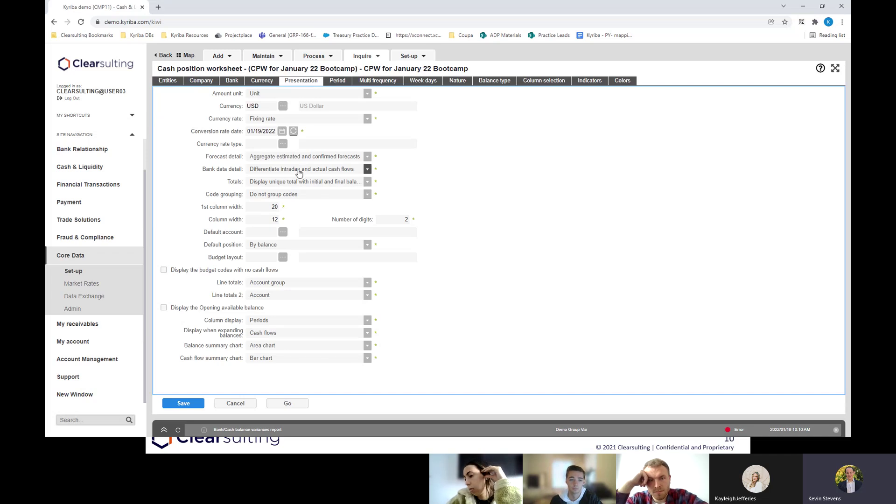
{"action": "left_click", "coordinate": [299, 173]}
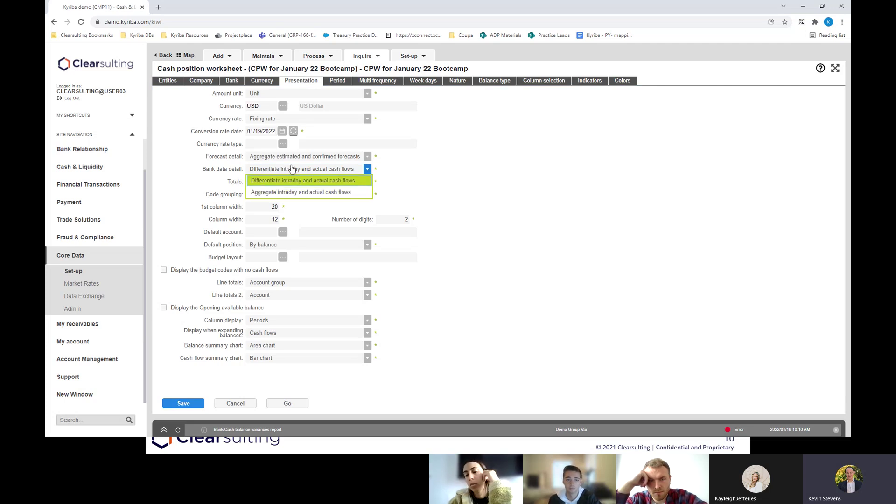
{"action": "left_click", "coordinate": [325, 185]}
{"action": "left_click", "coordinate": [301, 170]}
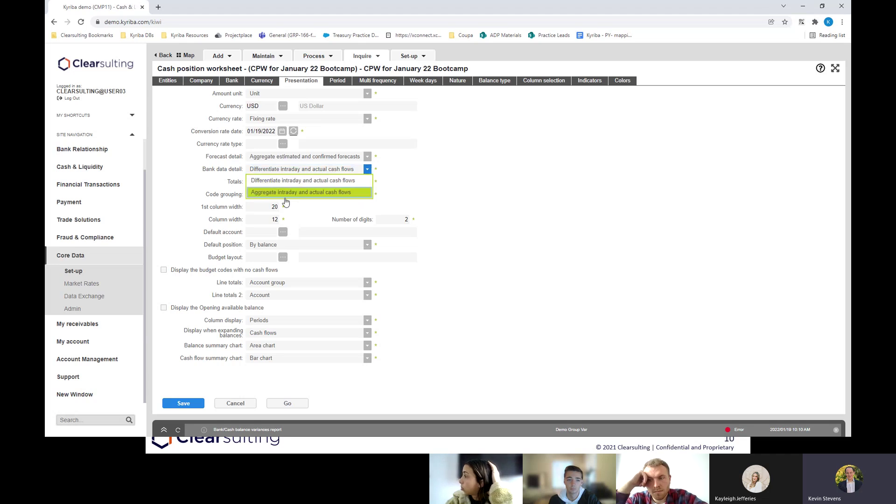
{"action": "left_click", "coordinate": [352, 193]}
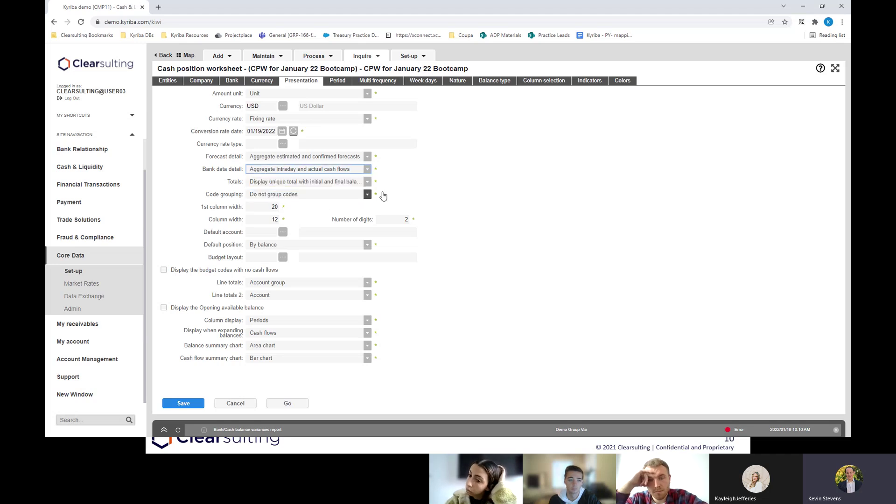
{"action": "left_click", "coordinate": [288, 403]}
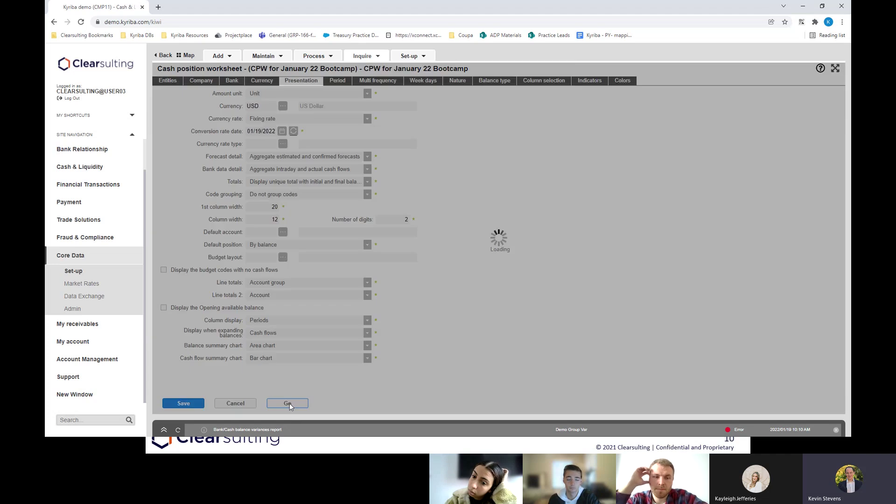
View the rerun worksheet's position by flow and change the view to By budget
{"action": "left_click", "coordinate": [213, 100]}
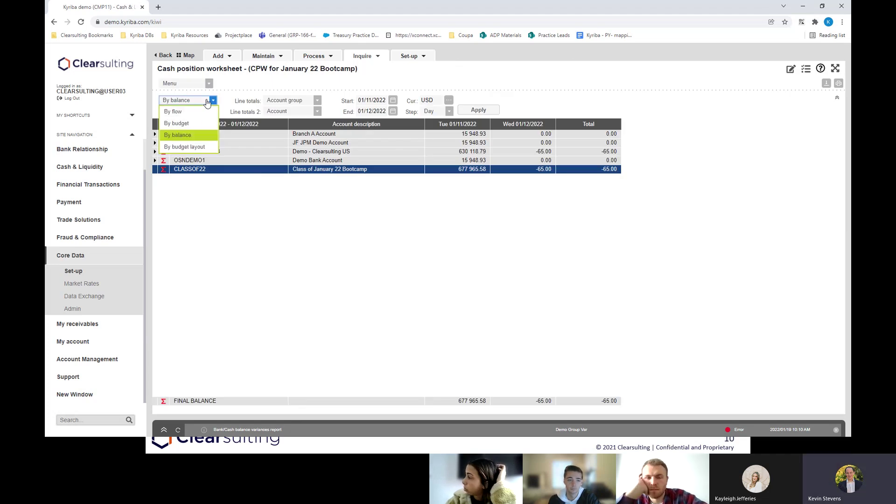
{"action": "left_click", "coordinate": [203, 114]}
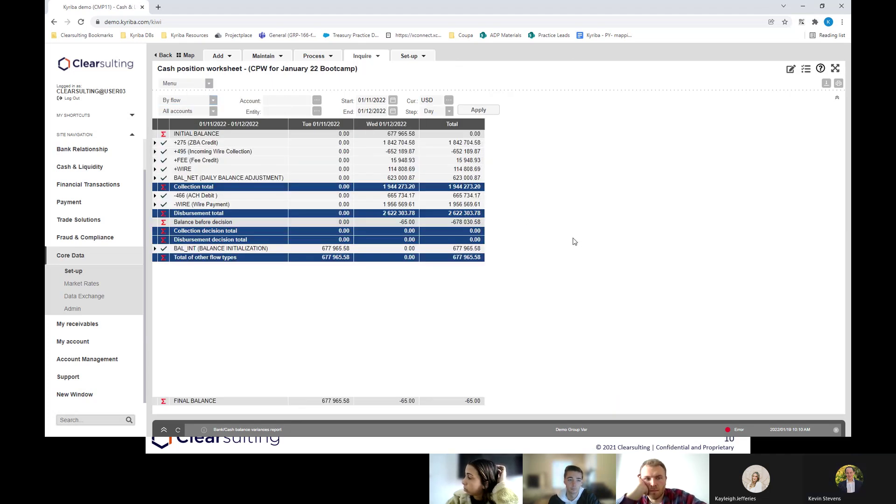
{"action": "left_click", "coordinate": [180, 100]}
{"action": "left_click", "coordinate": [188, 125]}
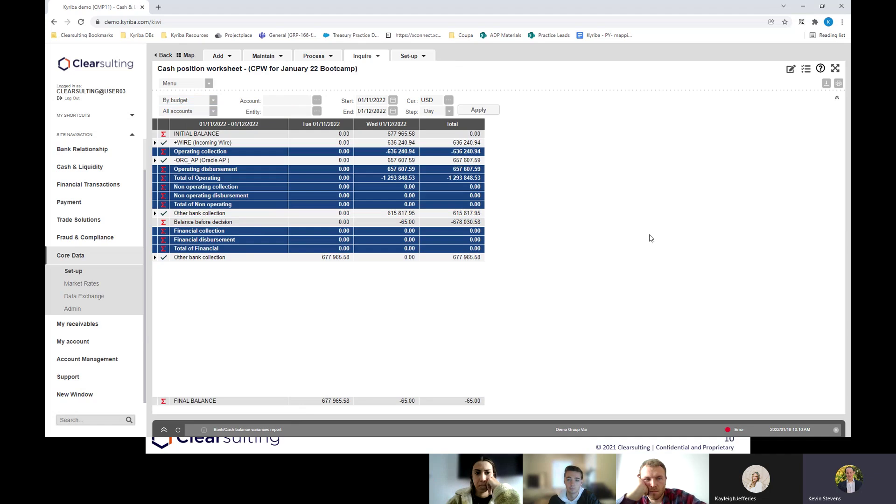
Extend the budget view's end date to 01/13/2022, apply it and select the Incoming Wire amount for that day
{"action": "double_click", "coordinate": [368, 111]}
{"action": "type", "text": "13"}
{"action": "left_click", "coordinate": [488, 112]}
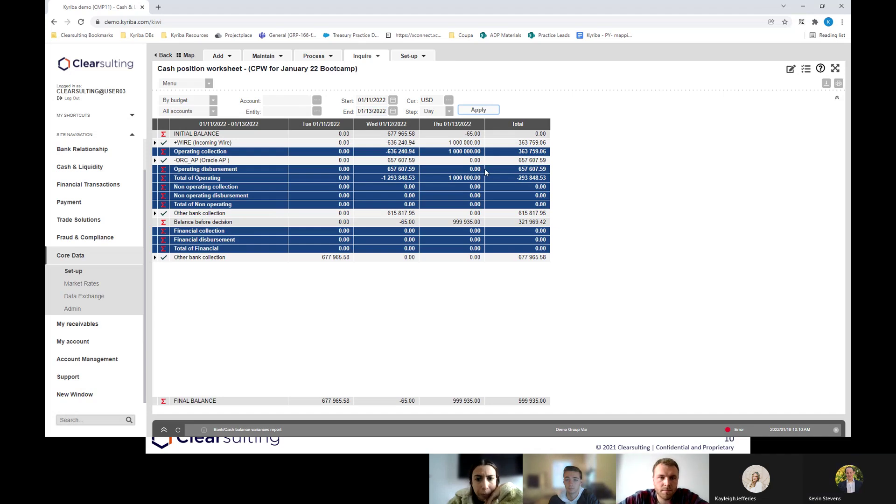
{"action": "left_click", "coordinate": [469, 143]}
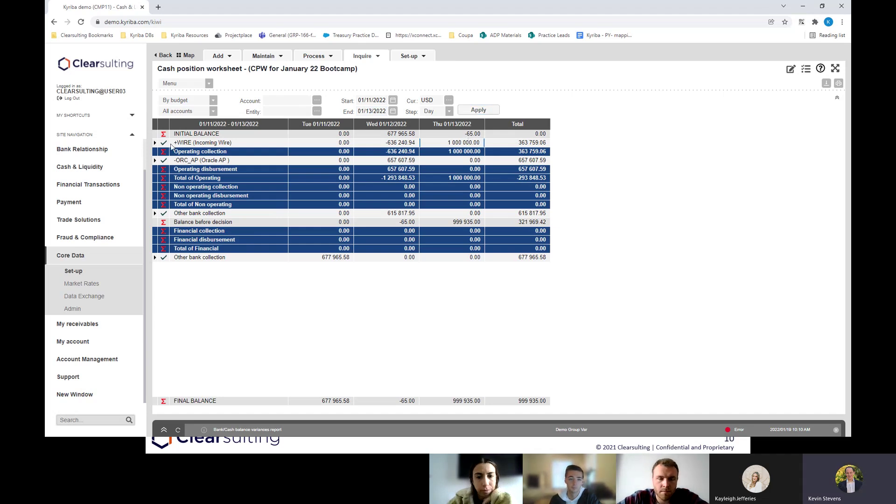
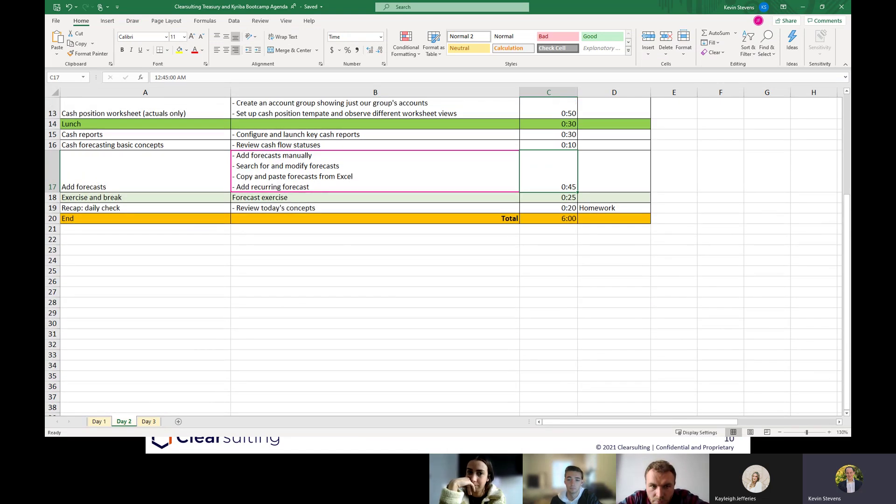
Switch to Outlook, check the work week's calendar and return to the bootcamp agenda workbook
{"action": "key", "text": "alt+Tab"}
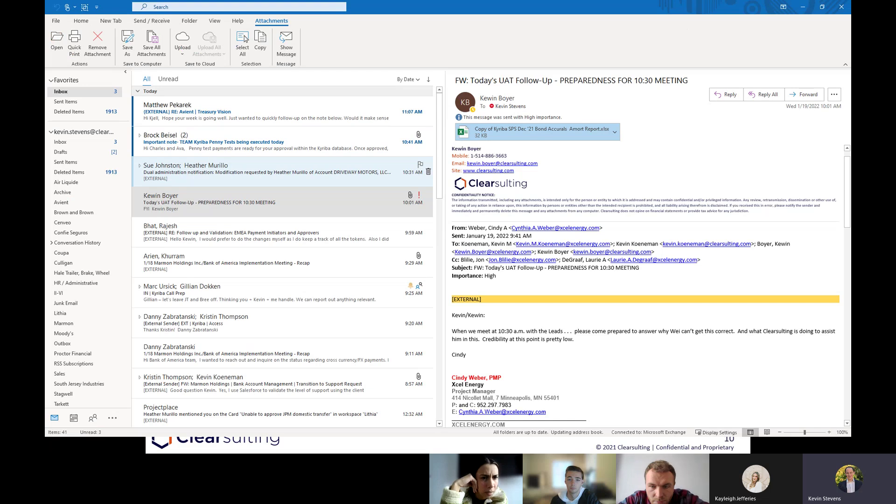
{"action": "left_click", "coordinate": [74, 418]}
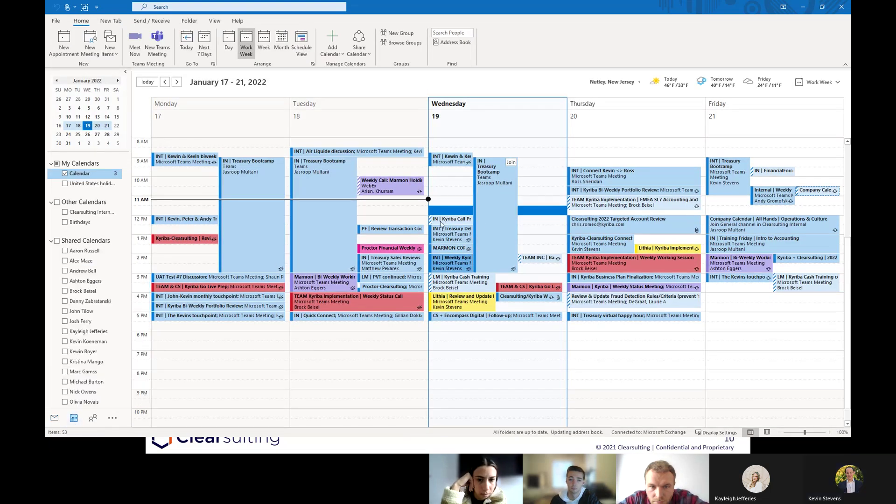
{"action": "left_click", "coordinate": [803, 7]}
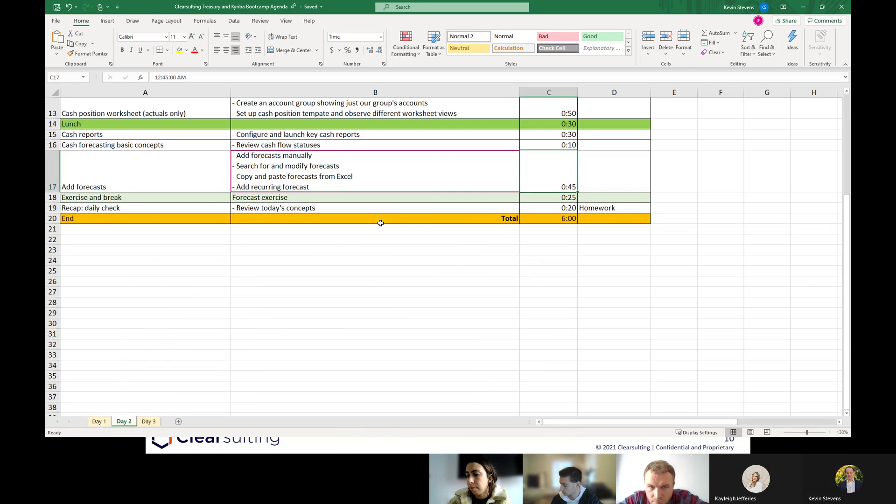
Review the Cash reports topic in the Day 2 agenda
{"action": "left_click", "coordinate": [322, 134]}
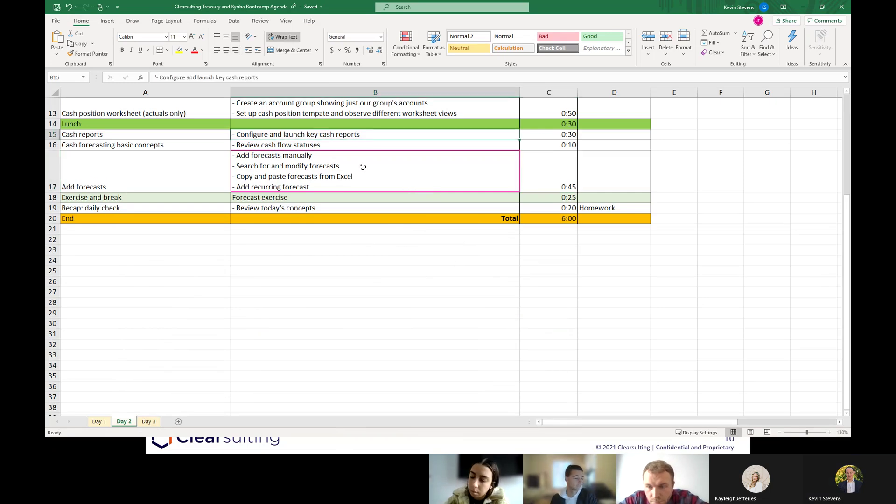
{"action": "scroll", "coordinate": [438, 208], "scroll_direction": "up", "scroll_amount": 1}
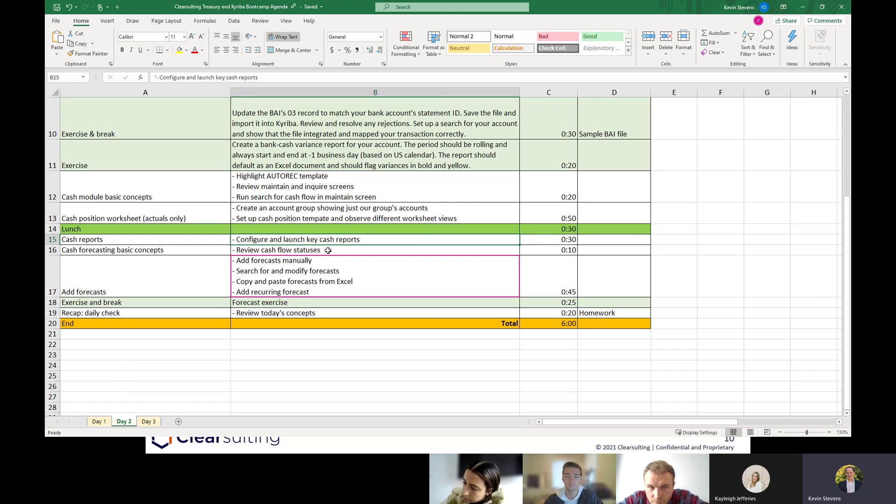
{"action": "key", "text": "Left"}
{"action": "left_click", "coordinate": [479, 242]}
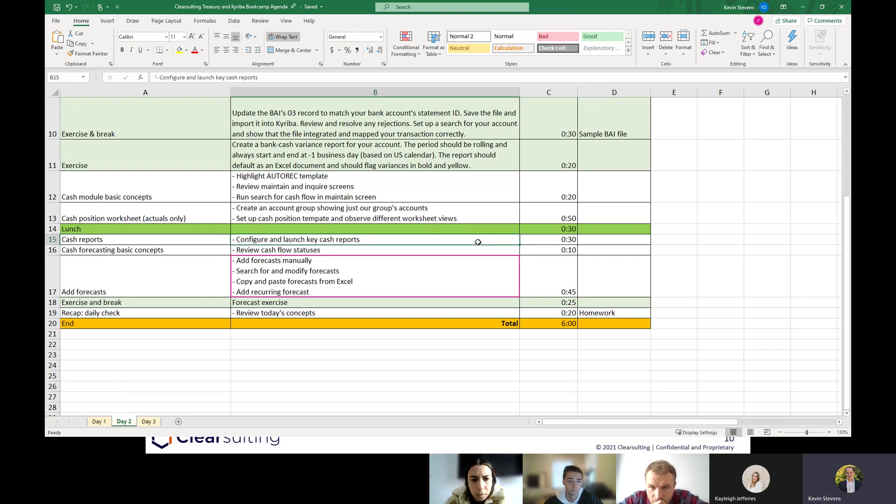
Switch to Kyriba in the browser and open the Report library under Tasks & Reports
{"action": "key", "text": "alt+Tab"}
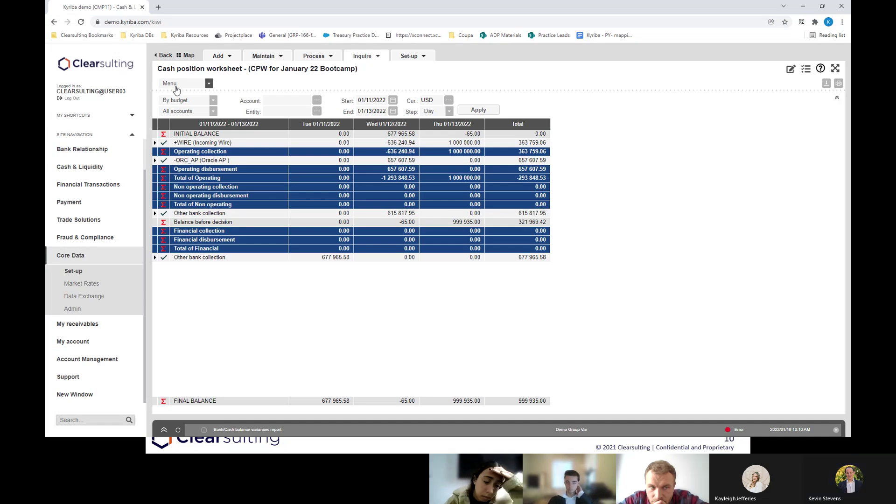
{"action": "scroll", "coordinate": [139, 198], "scroll_direction": "up", "scroll_amount": 1}
{"action": "scroll", "coordinate": [139, 198], "scroll_direction": "up", "scroll_amount": 1}
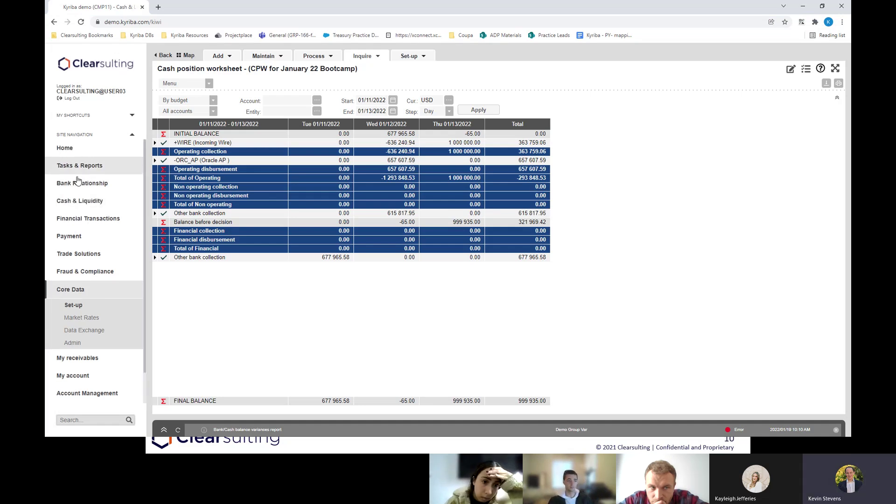
{"action": "left_click", "coordinate": [81, 173]}
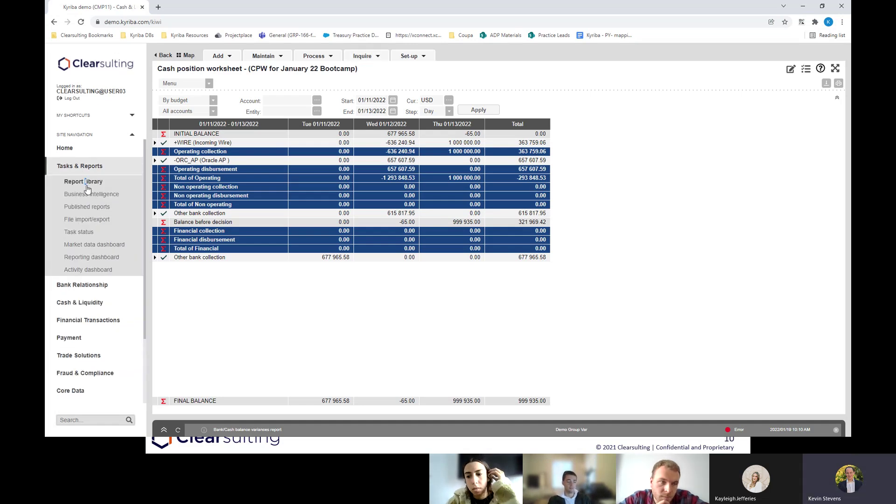
{"action": "left_click", "coordinate": [84, 181]}
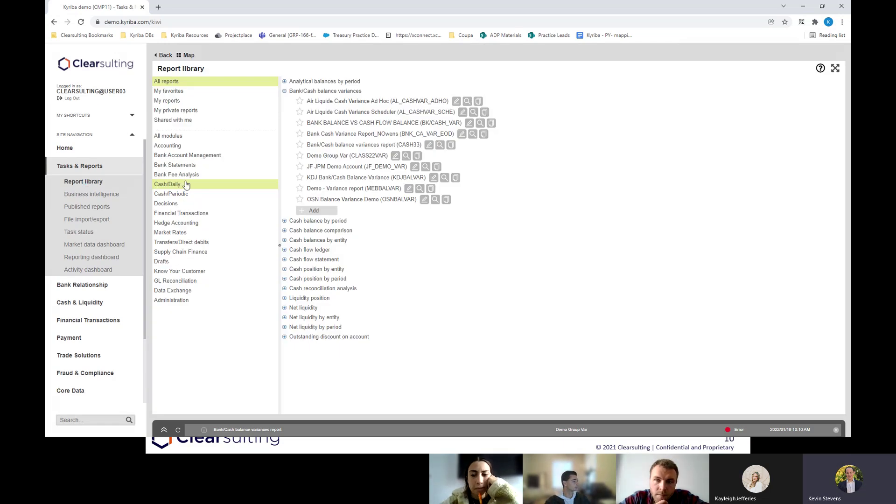
List the Cash balance by period reports and examine the setup of the CASH10 template without changing it
{"action": "left_click", "coordinate": [285, 92]}
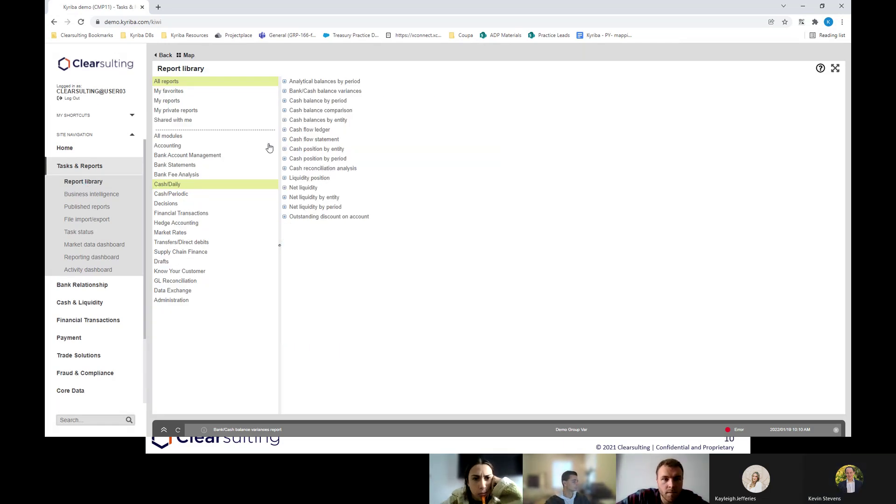
{"action": "left_click", "coordinate": [285, 101]}
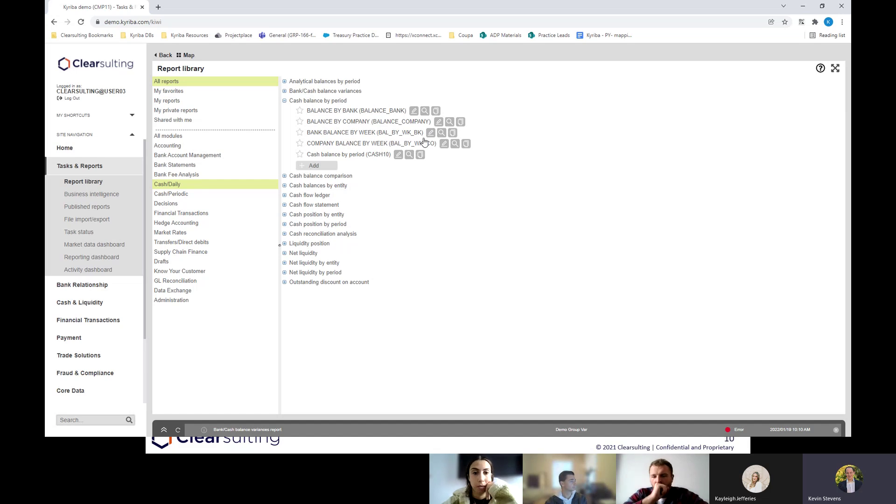
{"action": "left_click", "coordinate": [398, 156]}
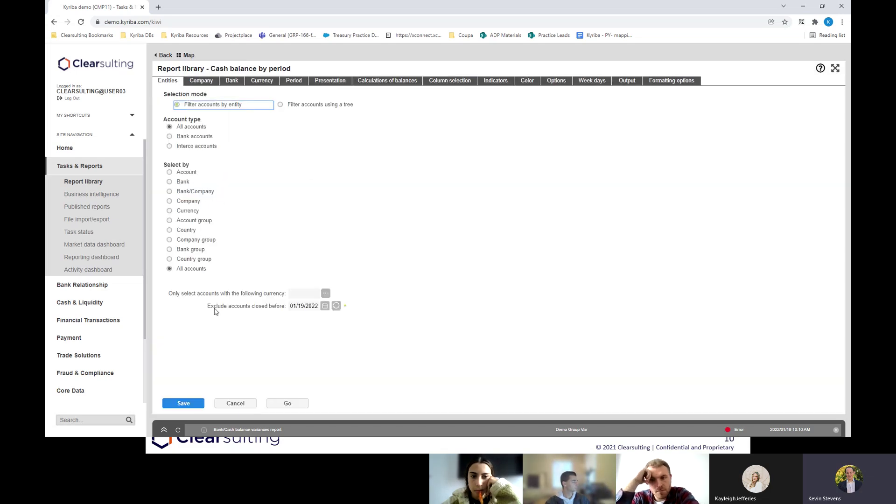
{"action": "left_click", "coordinate": [236, 404]}
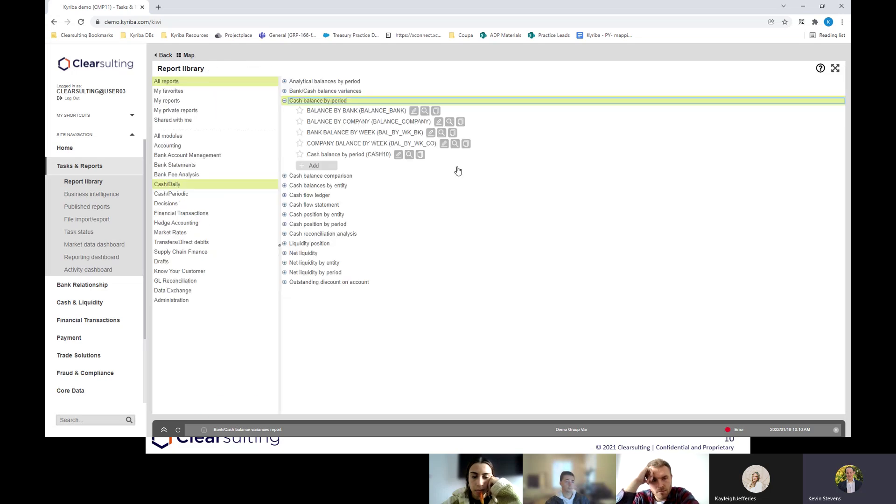
{"action": "left_click", "coordinate": [435, 156]}
{"action": "type", "text": "DEMO"}
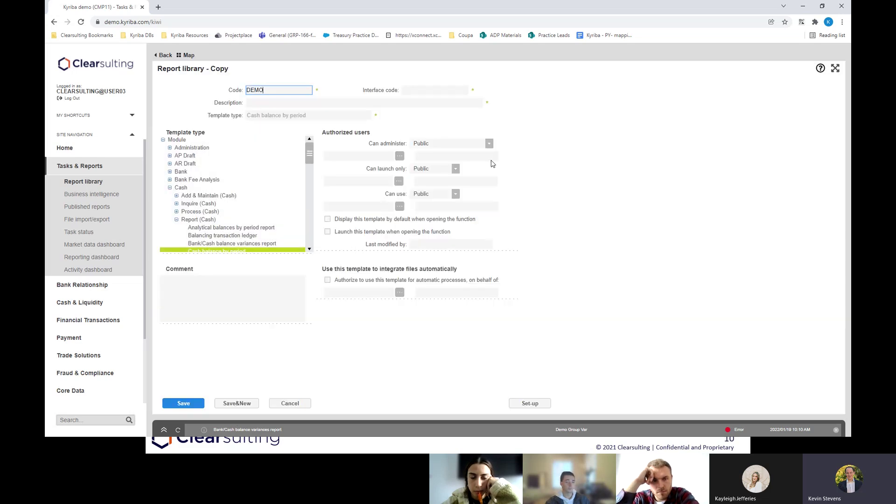
{"action": "key", "text": "BackSpace"}
{"action": "key", "text": "BackSpace"}
{"action": "key", "text": "BackSpace"}
{"action": "type", "text": "BTC"}
{"action": "type", "text": "MPK"}
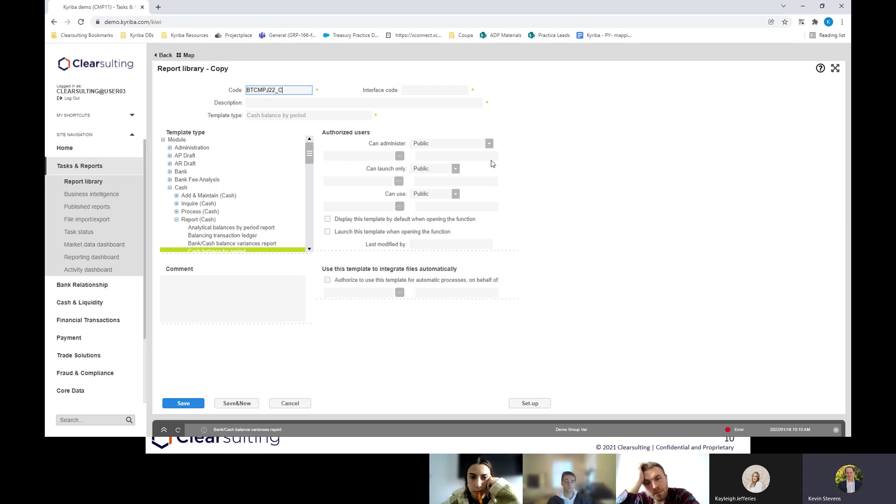
{"action": "type", "text": "22_CSHBAL"}
{"action": "key", "text": "Tab"}
{"action": "type", "text": "Cash Balance"}
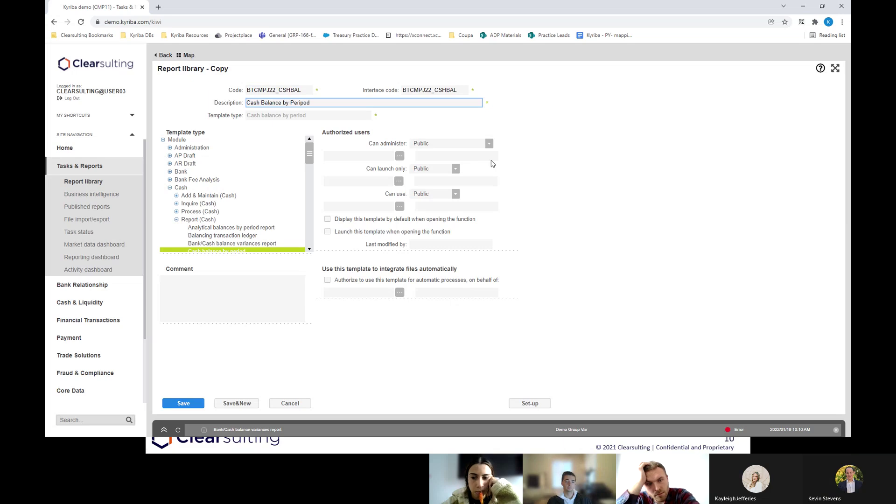
{"action": "key", "text": "BackSpace"}
{"action": "key", "text": "BackSpace"}
{"action": "key", "text": "BackSpace"}
{"action": "type", "text": "od"}
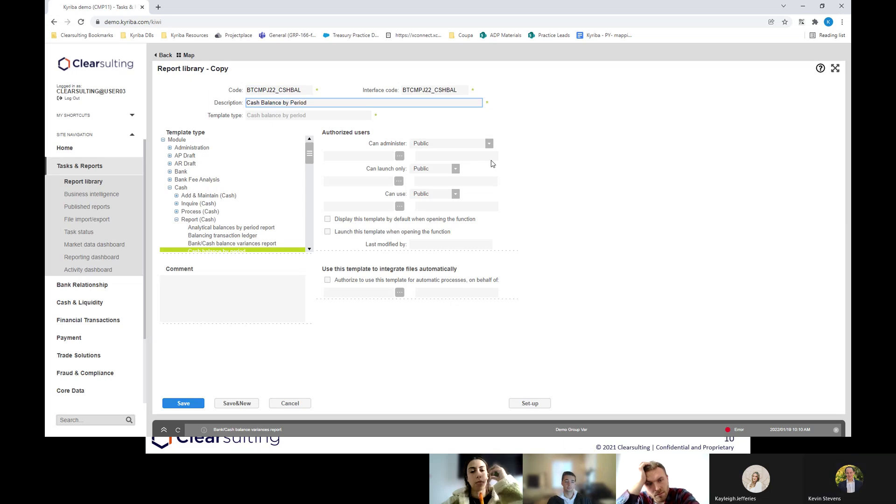
{"action": "key", "text": "alt+Left"}
{"action": "key", "text": "alt+Right"}
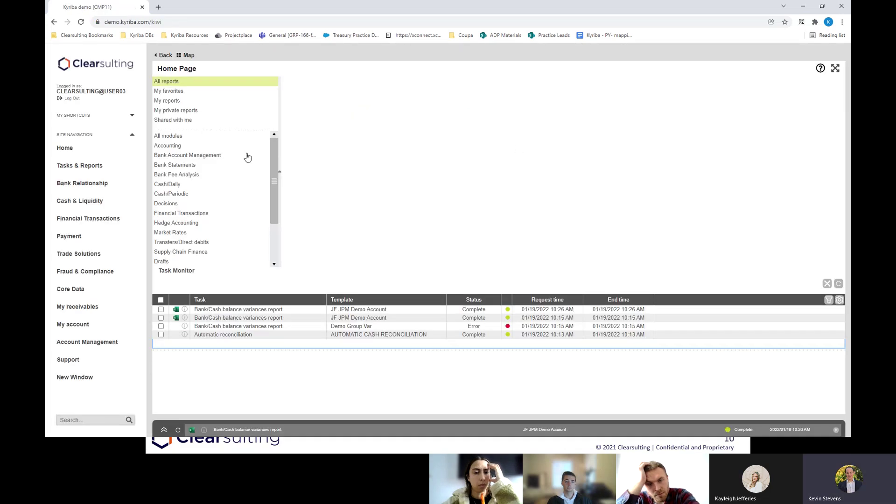
Copy the Cash/Daily template CASH10 with code J22_CASHBALPER and description "January 22 Bootcamp - Cash Balances by Period"
{"action": "left_click", "coordinate": [189, 174]}
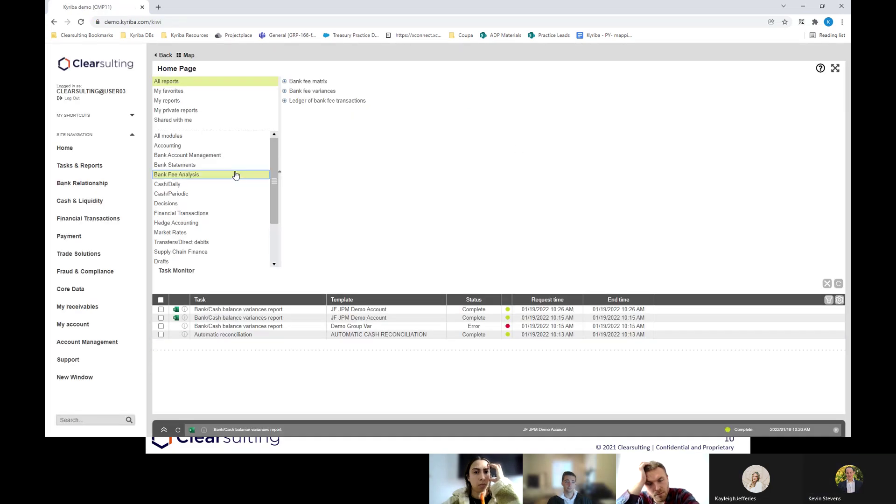
{"action": "left_click", "coordinate": [194, 194]}
{"action": "left_click", "coordinate": [184, 185]}
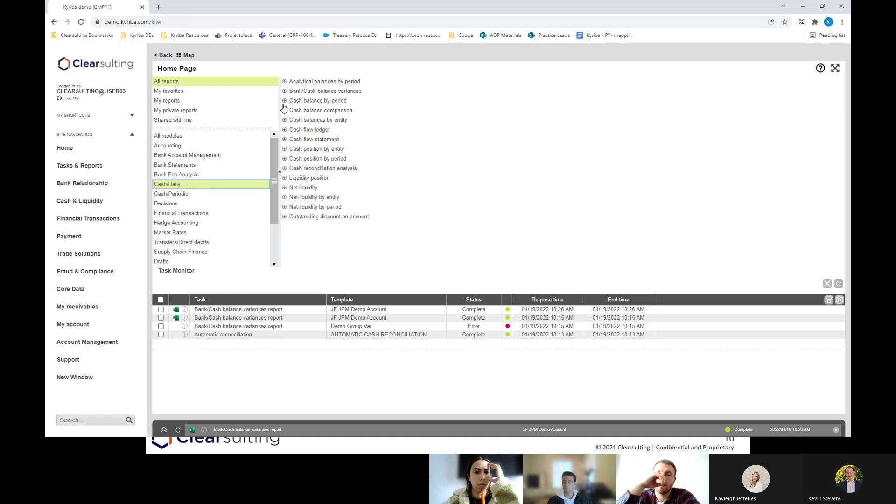
{"action": "left_click", "coordinate": [285, 101]}
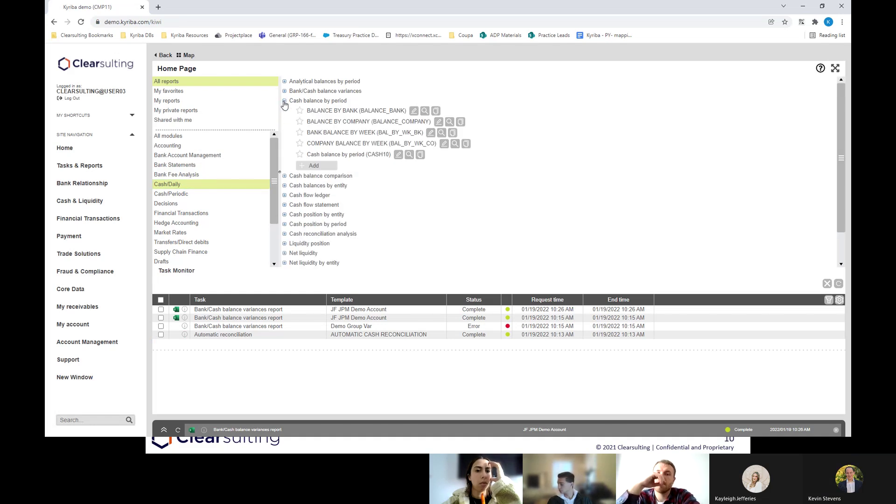
{"action": "left_click", "coordinate": [421, 155]}
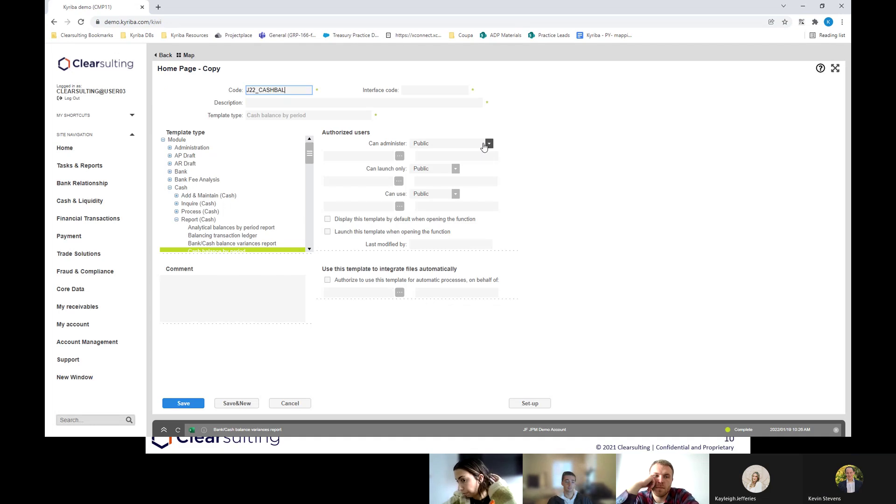
{"action": "key", "text": "Tab"}
{"action": "key", "text": "Tab"}
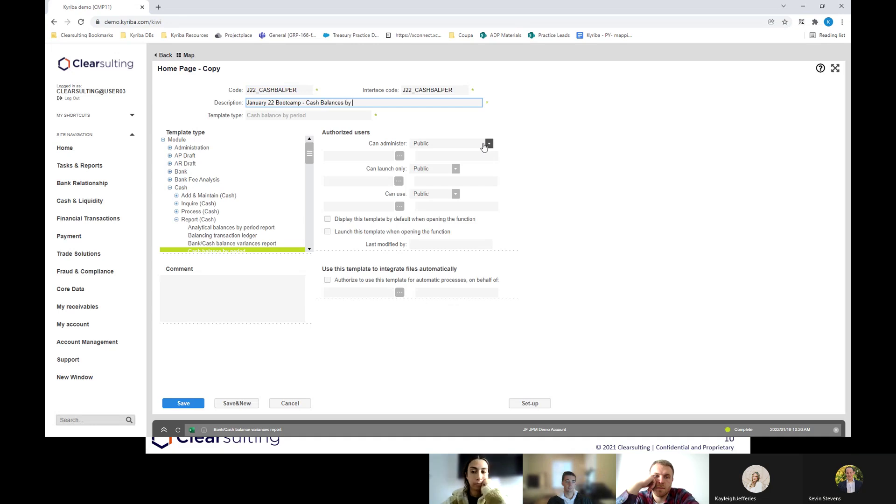
{"action": "type", "text": "d"}
Open the copied report's set-up and select its accounts by account group, using CLASSOF22 (Class of January 22 Bootcamp)
{"action": "left_click", "coordinate": [529, 403]}
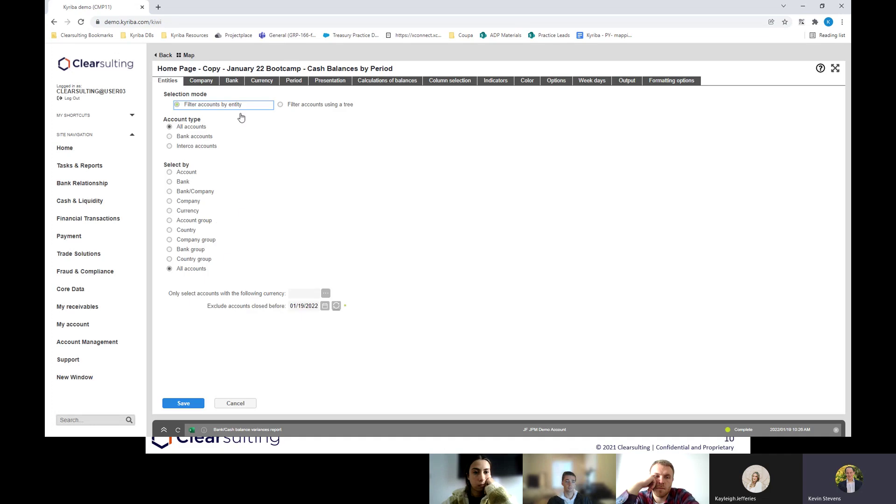
{"action": "left_click", "coordinate": [220, 221]}
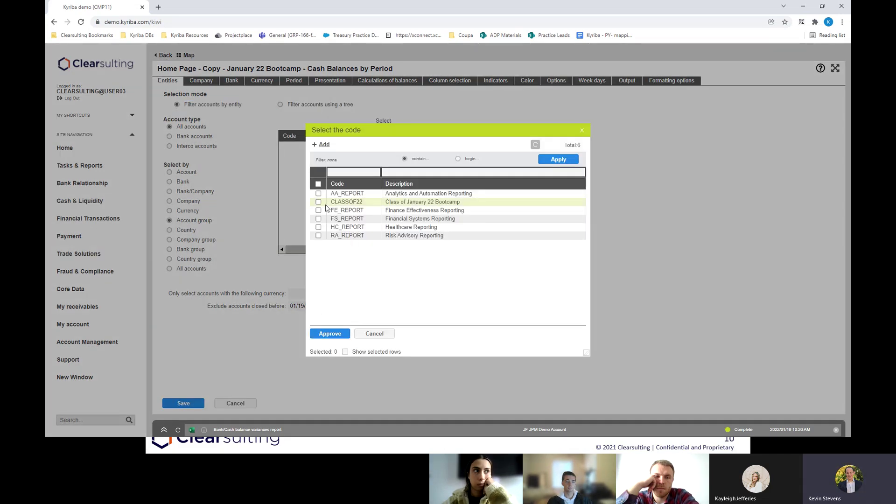
{"action": "double_click", "coordinate": [328, 203]}
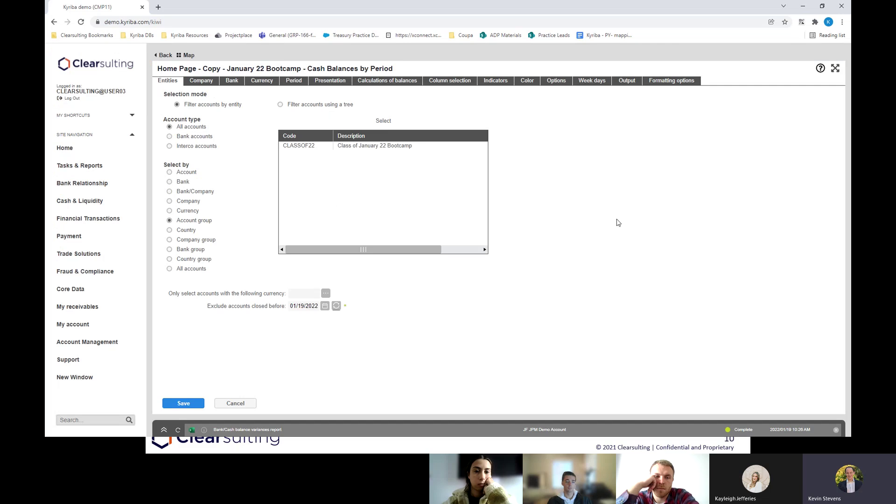
{"action": "left_click", "coordinate": [583, 136]}
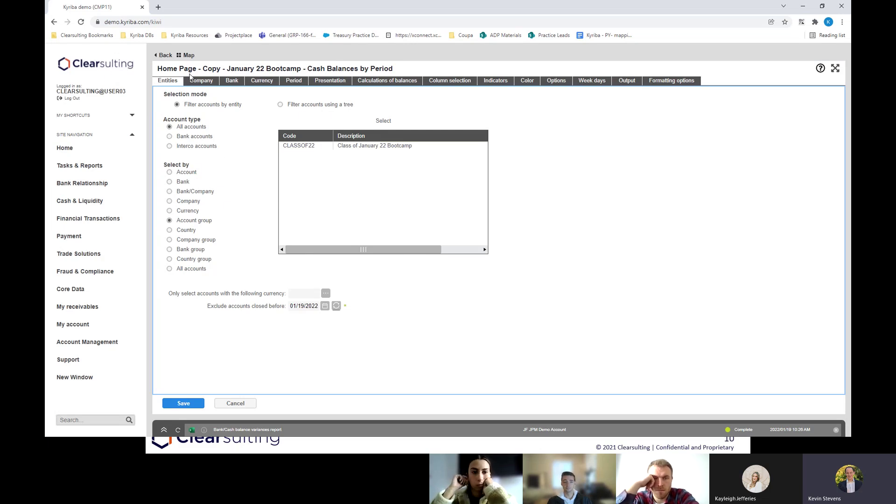
Set the report's period to start on 01/11/2022 and end on 01/13/2022
{"action": "left_click", "coordinate": [296, 82]}
{"action": "double_click", "coordinate": [266, 109]}
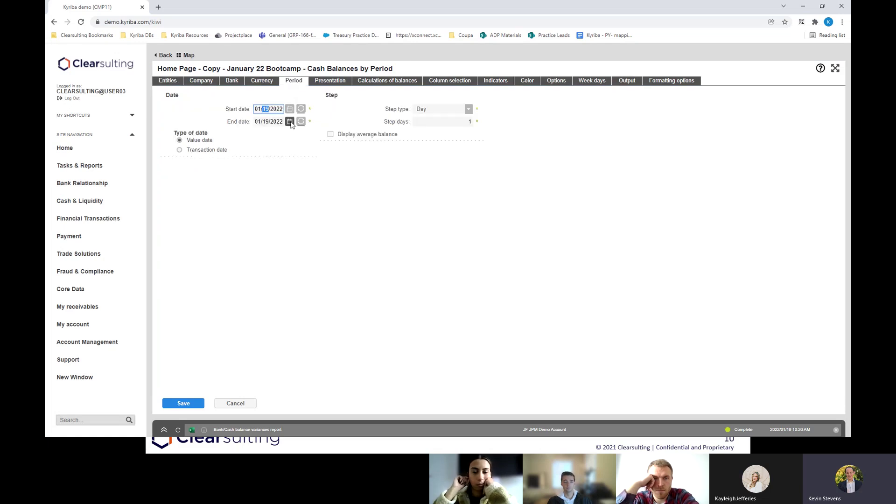
{"action": "type", "text": "11"}
{"action": "double_click", "coordinate": [266, 122]}
{"action": "type", "text": "13"}
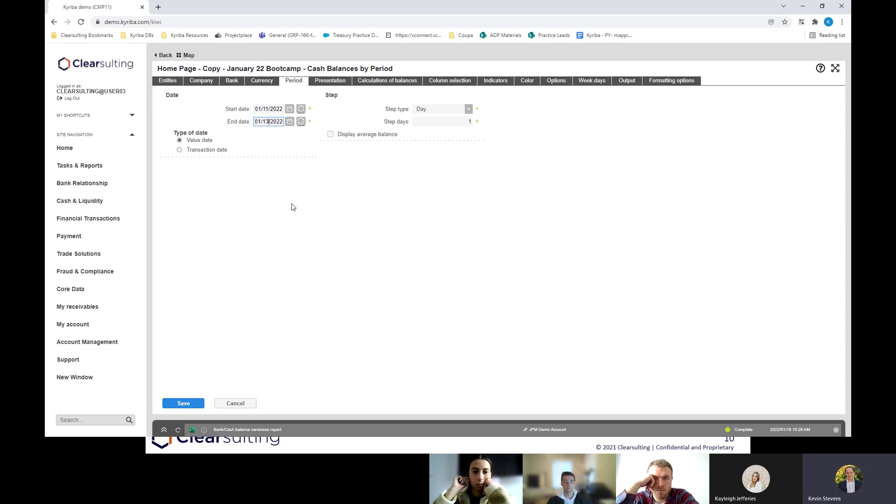
{"action": "left_click", "coordinate": [528, 189]}
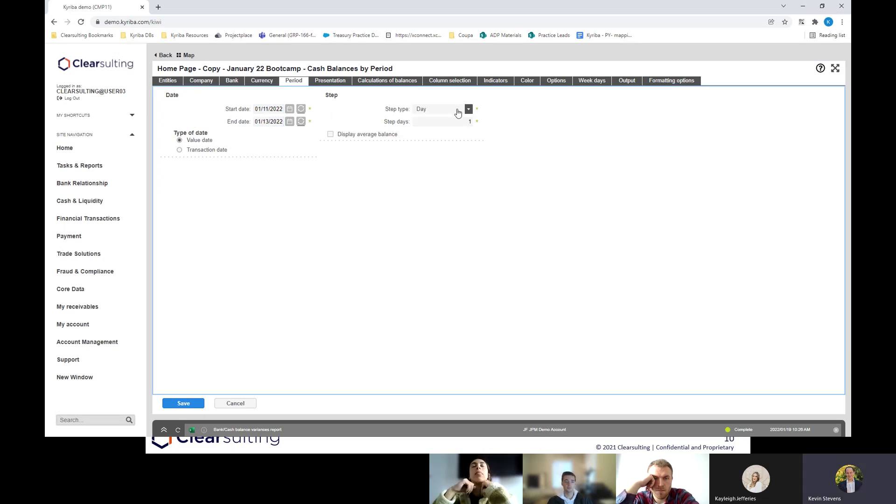
Review the available step types for the report's period and keep Day
{"action": "left_click", "coordinate": [458, 112]}
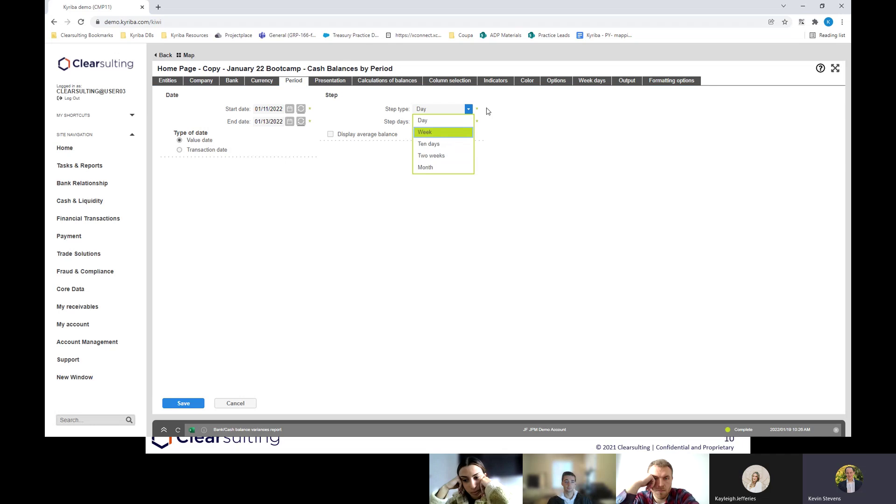
{"action": "left_click", "coordinate": [475, 129]}
{"action": "left_click", "coordinate": [467, 108]}
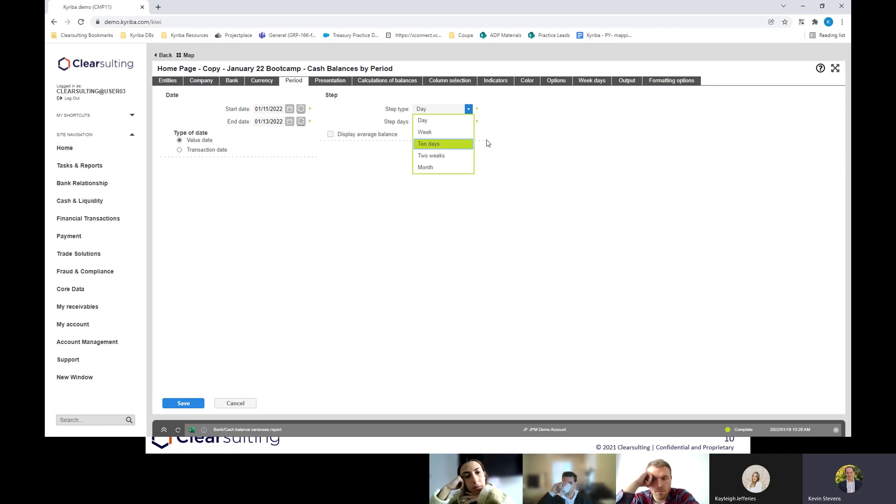
{"action": "left_click", "coordinate": [535, 161]}
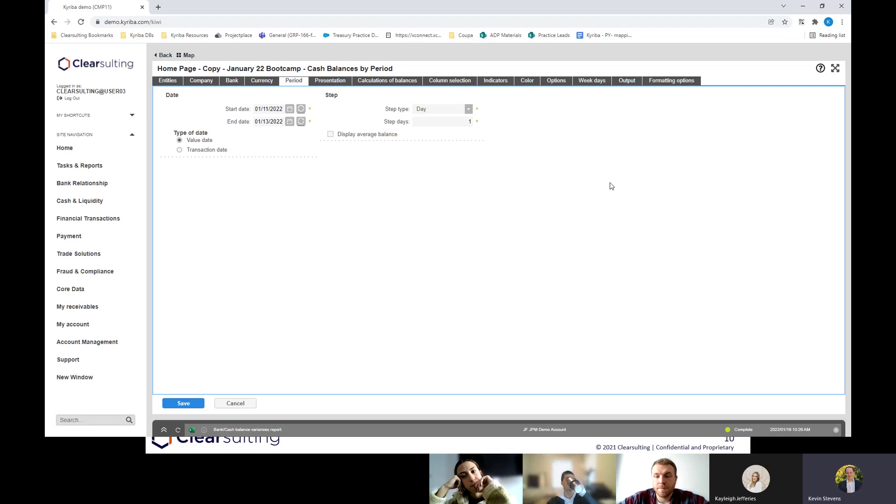
Examine the report's presentation settings, trying the Hundred amount format before returning to Unit, and review the account detail option
{"action": "left_click", "coordinate": [330, 83]}
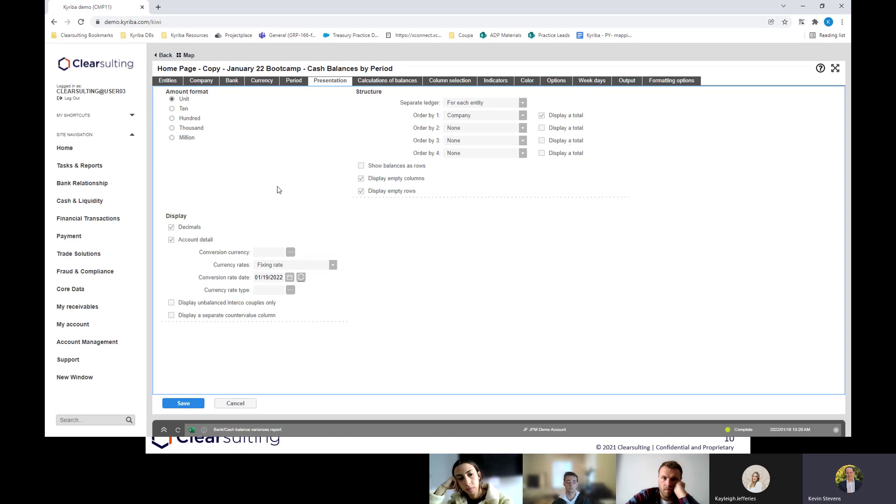
{"action": "left_click", "coordinate": [186, 118]}
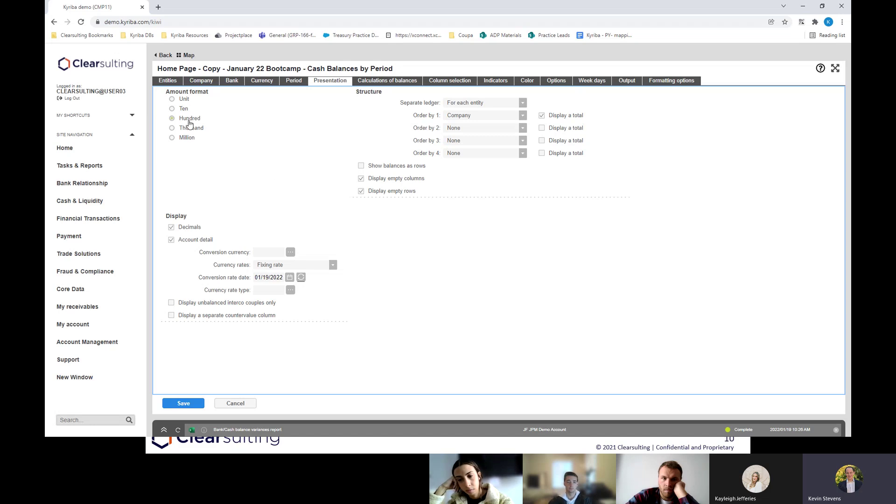
{"action": "left_click", "coordinate": [186, 101]}
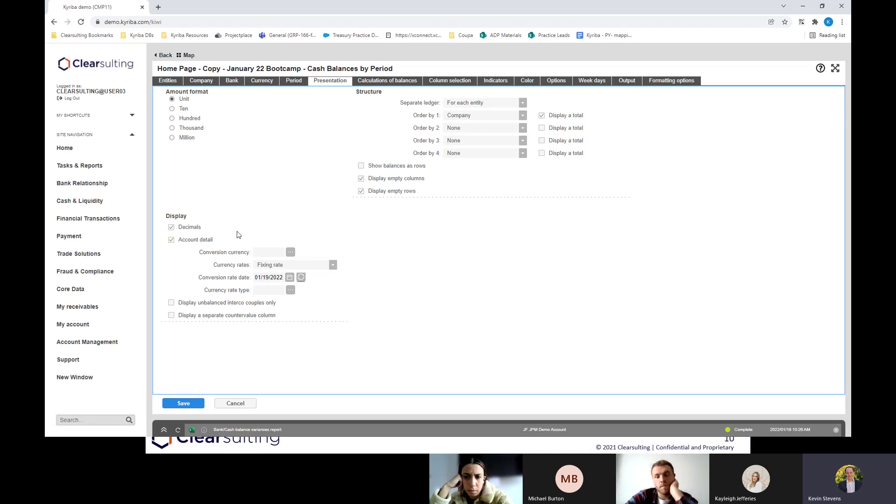
{"action": "left_click", "coordinate": [178, 244]}
{"action": "left_click", "coordinate": [661, 278]}
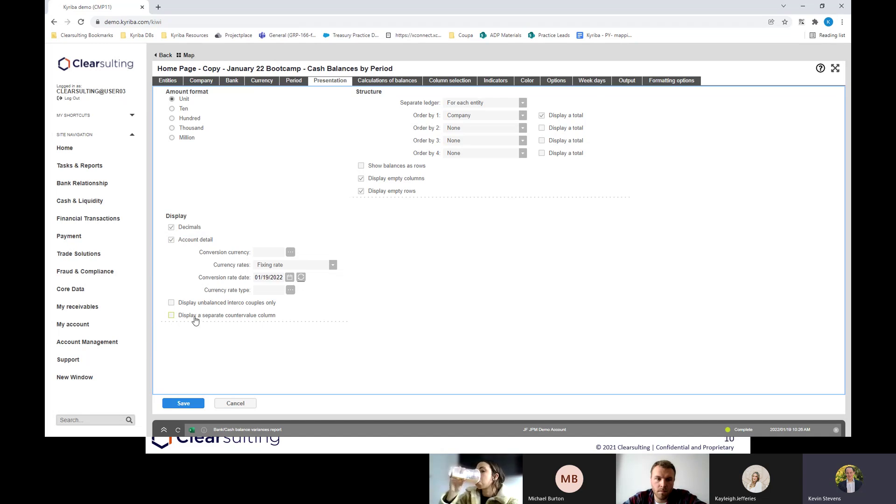
Display a separate countervalue column in the report and set the conversion currency to GBP
{"action": "left_click", "coordinate": [235, 319]}
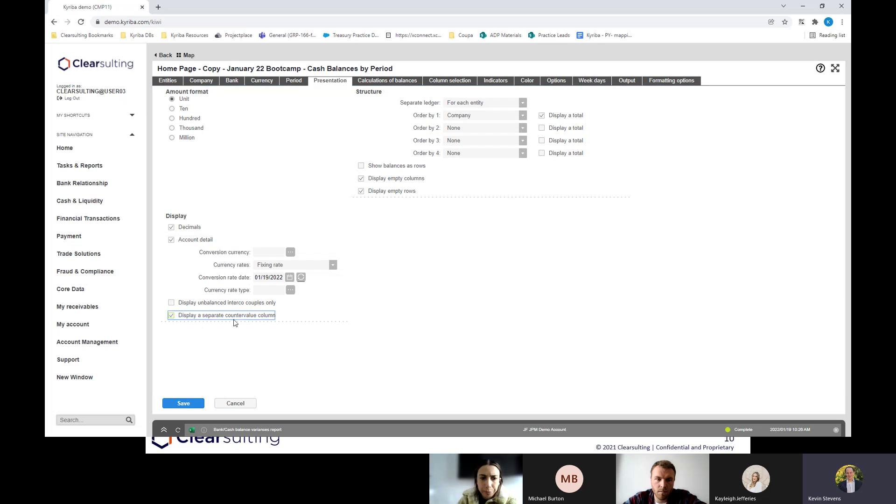
{"action": "left_click", "coordinate": [289, 351]}
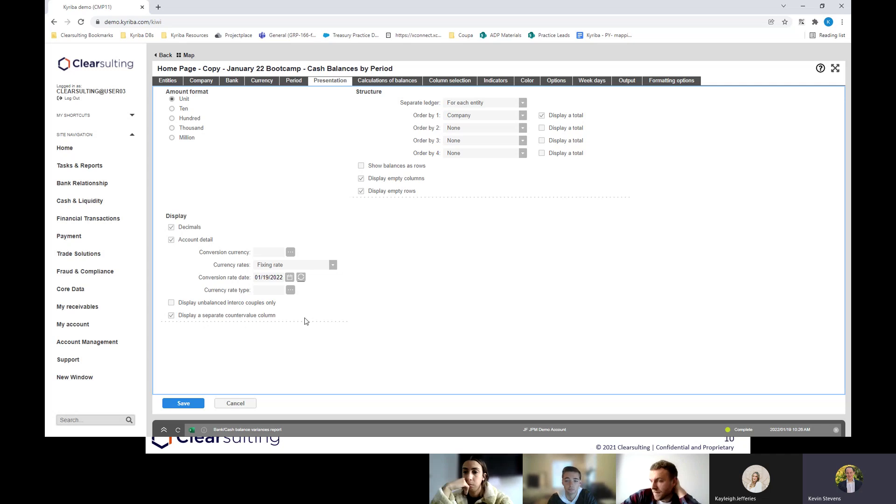
{"action": "left_click", "coordinate": [281, 253]}
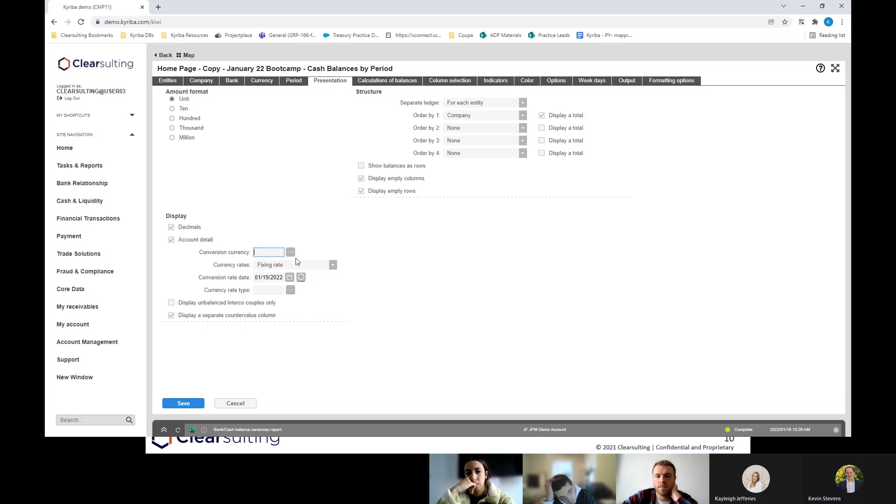
{"action": "type", "text": "GBP"}
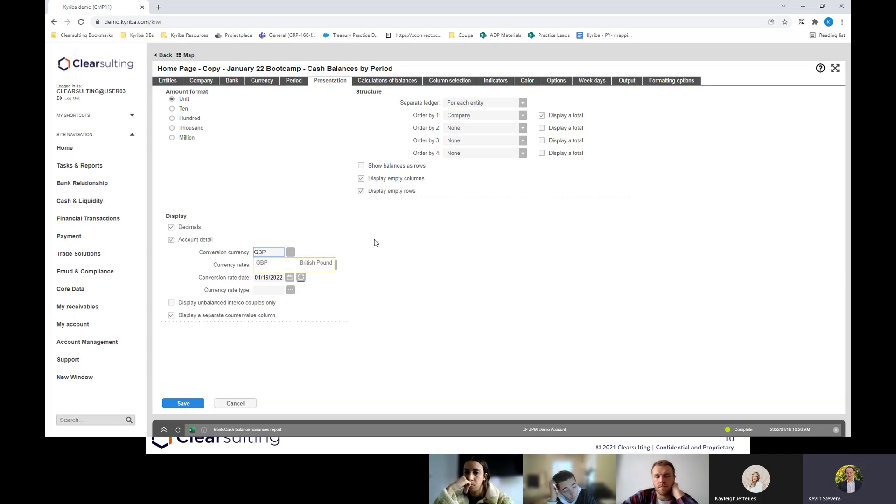
{"action": "left_click", "coordinate": [291, 266]}
{"action": "left_click", "coordinate": [490, 314]}
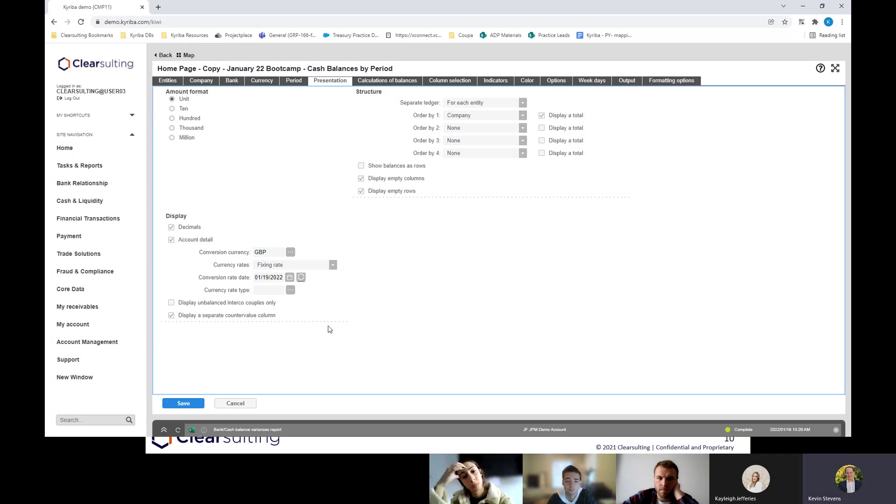
{"action": "left_click", "coordinate": [274, 252]}
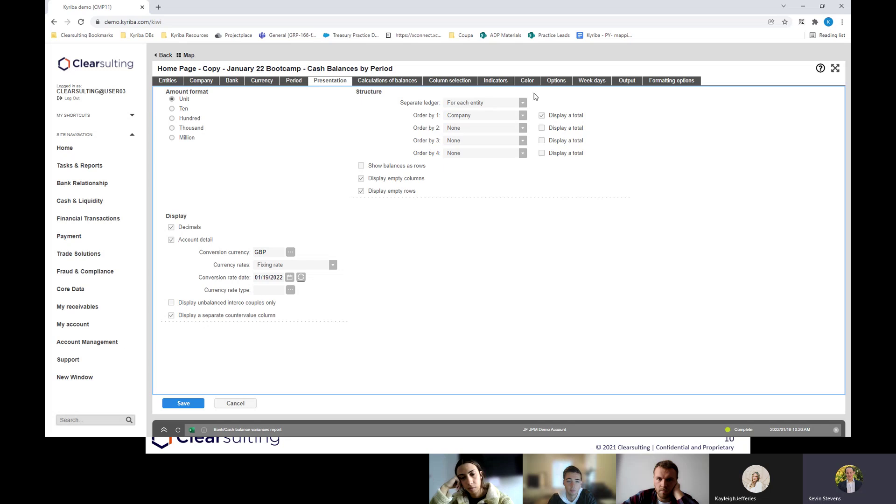
Review the separate ledger options in the report's structure settings and keep For each entity
{"action": "left_click", "coordinate": [482, 105]}
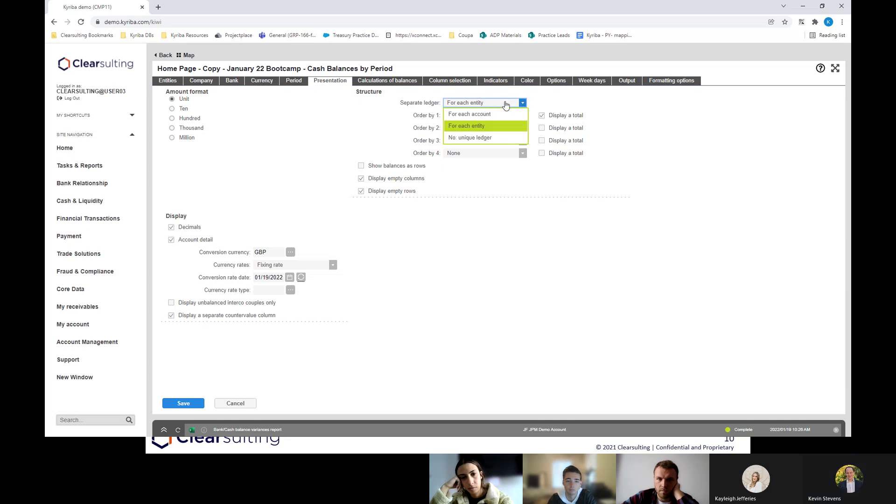
{"action": "left_click", "coordinate": [509, 105]}
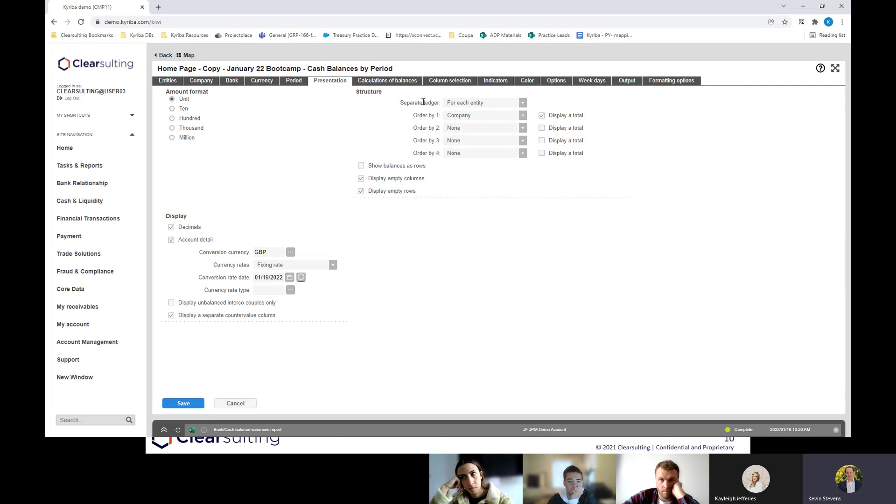
{"action": "left_click", "coordinate": [495, 103]}
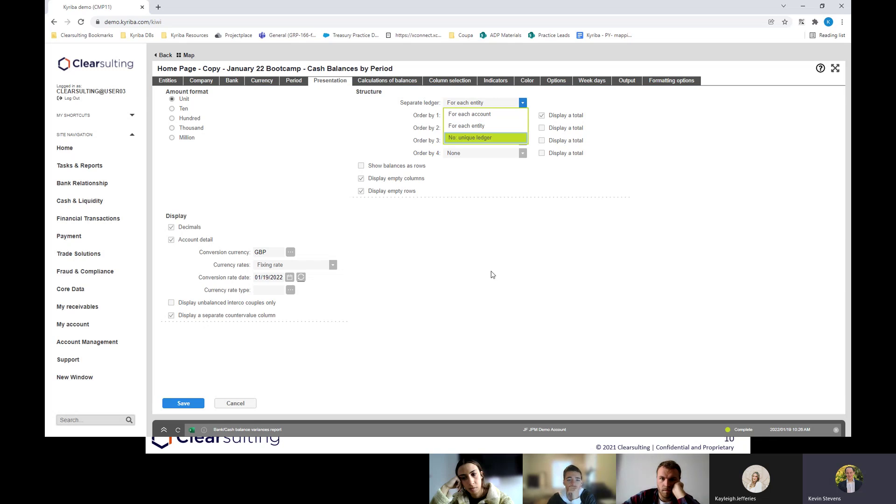
{"action": "left_click", "coordinate": [483, 127]}
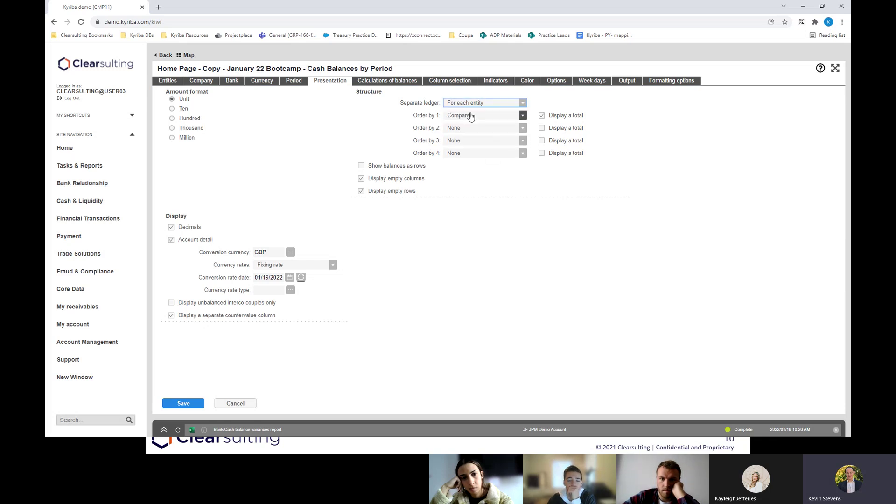
Switch to the Bank/Cash balance variances report in Excel, highlight its header block and enable editing of the file
{"action": "left_click", "coordinate": [74, 377]}
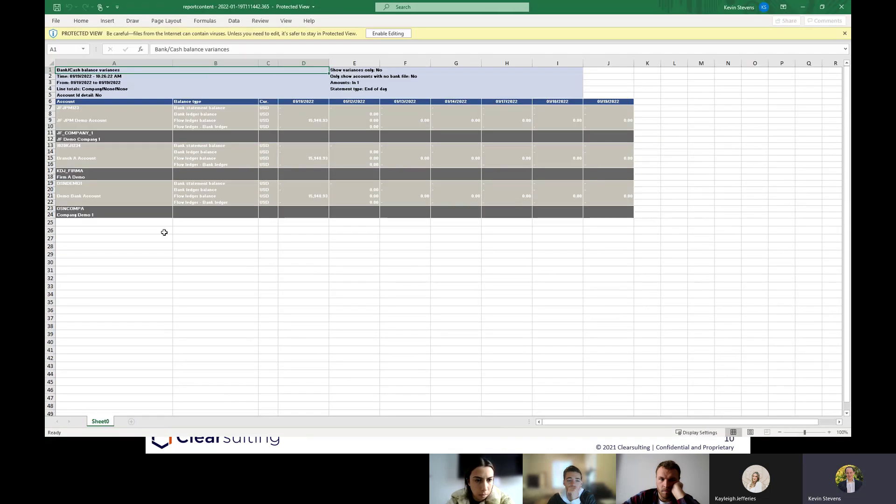
{"action": "left_click_drag", "start_coordinate": [64, 71], "coordinate": [452, 92]}
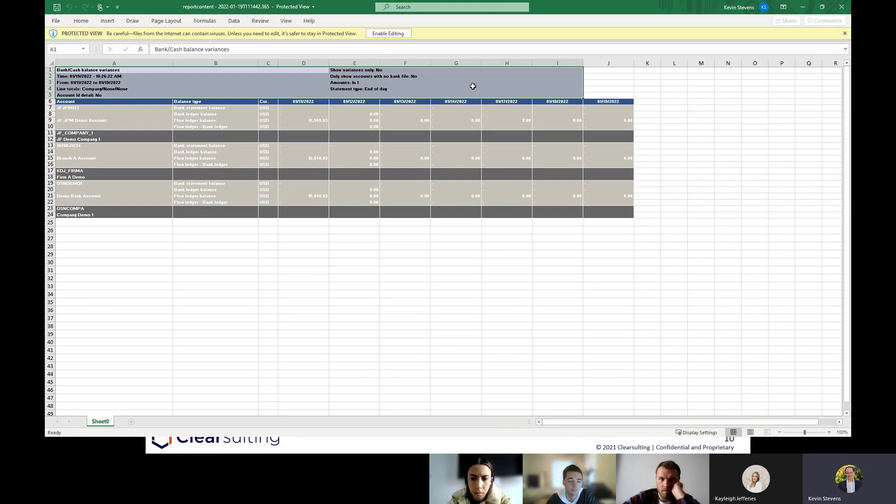
{"action": "left_click", "coordinate": [304, 158]}
{"action": "left_click", "coordinate": [395, 33]}
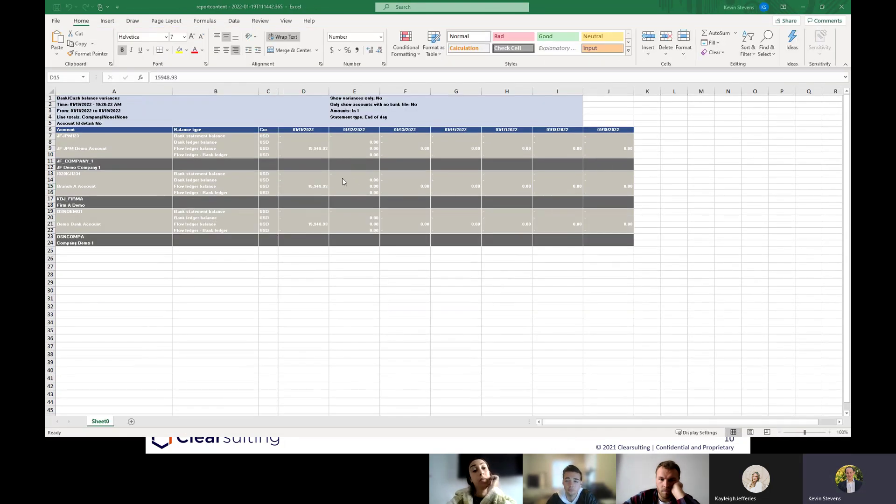
Switch back to Kyriba and try the separate ledger as No: unique ledger, followed by For each account
{"action": "key", "text": "alt+Tab"}
{"action": "left_click", "coordinate": [475, 103]}
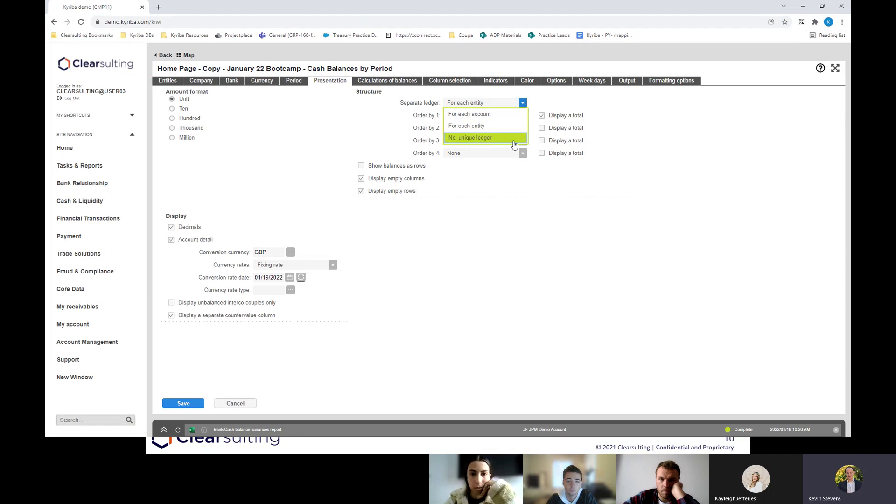
{"action": "left_click", "coordinate": [496, 139]}
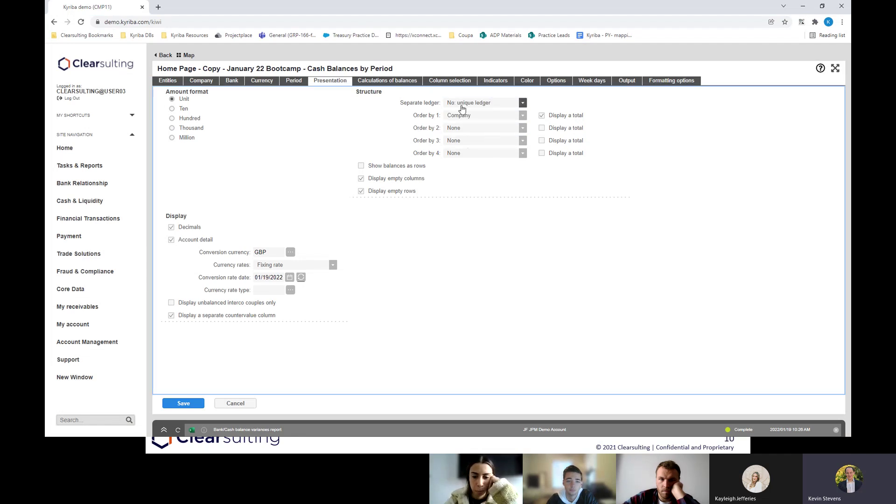
{"action": "left_click", "coordinate": [474, 103]}
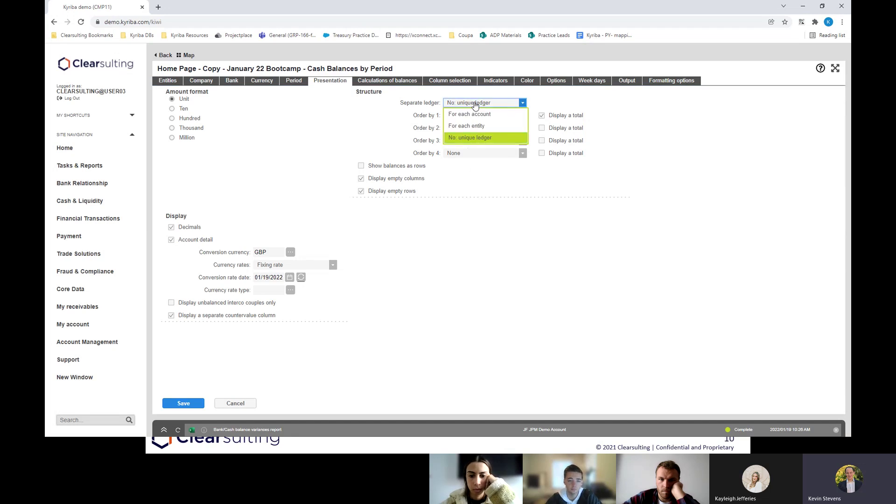
{"action": "left_click", "coordinate": [501, 117]}
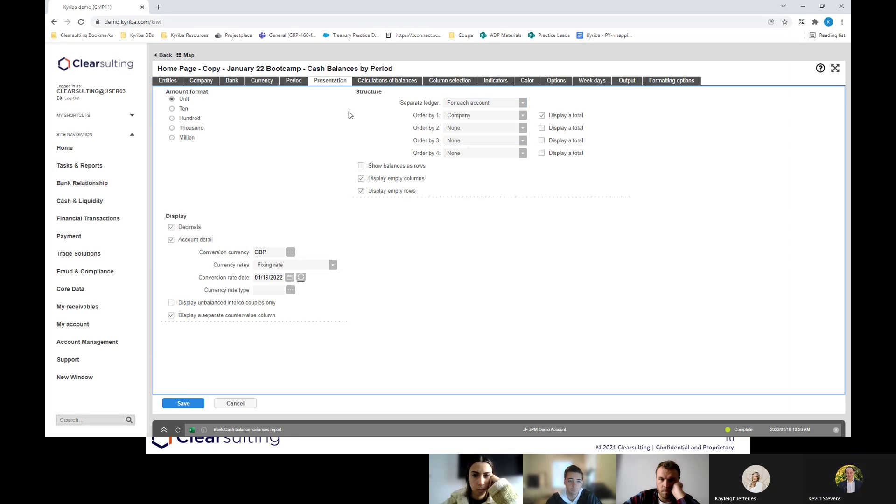
Switch to the Excel report, clear the data below row 10, and paste copies of header rows 1 to 5 at rows 11 and 18
{"action": "key", "text": "alt+Tab"}
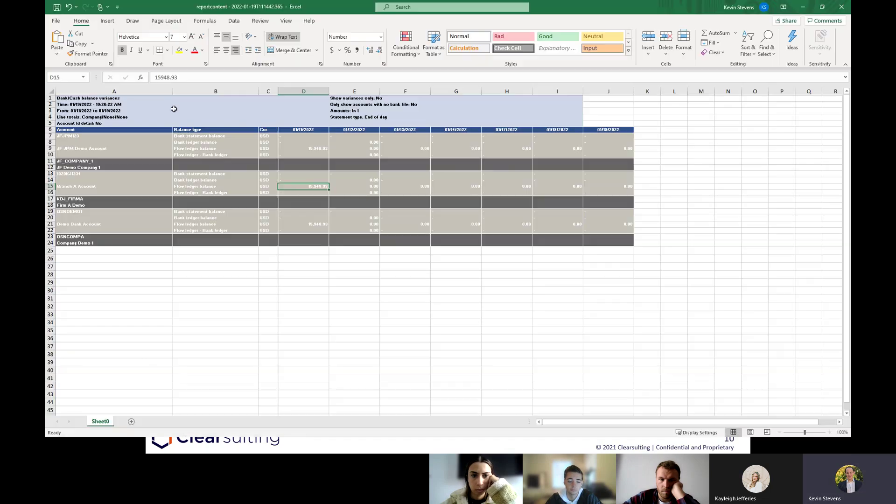
{"action": "left_click_drag", "start_coordinate": [49, 161], "coordinate": [50, 268]}
{"action": "key", "text": "Delete"}
{"action": "left_click_drag", "start_coordinate": [50, 99], "coordinate": [50, 123]}
{"action": "key", "text": "ctrl+c"}
{"action": "left_click", "coordinate": [50, 161]}
{"action": "key", "text": "ctrl+v"}
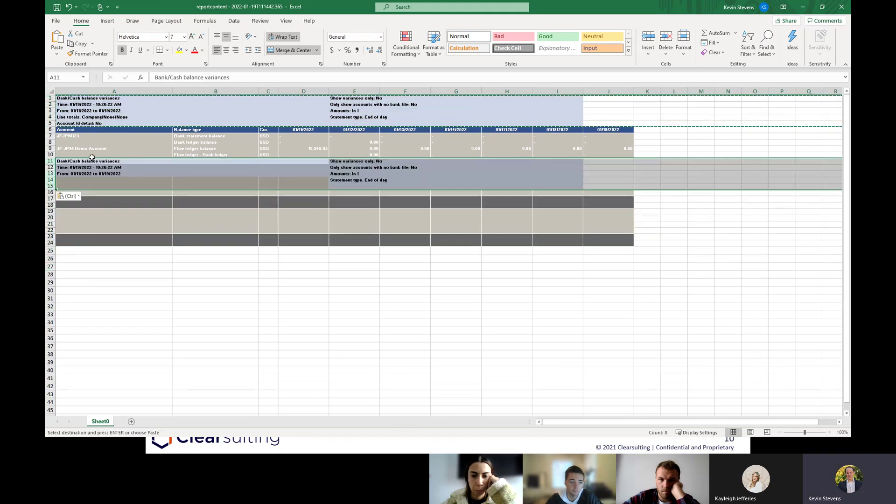
{"action": "left_click", "coordinate": [74, 205]}
{"action": "key", "text": "ctrl+v"}
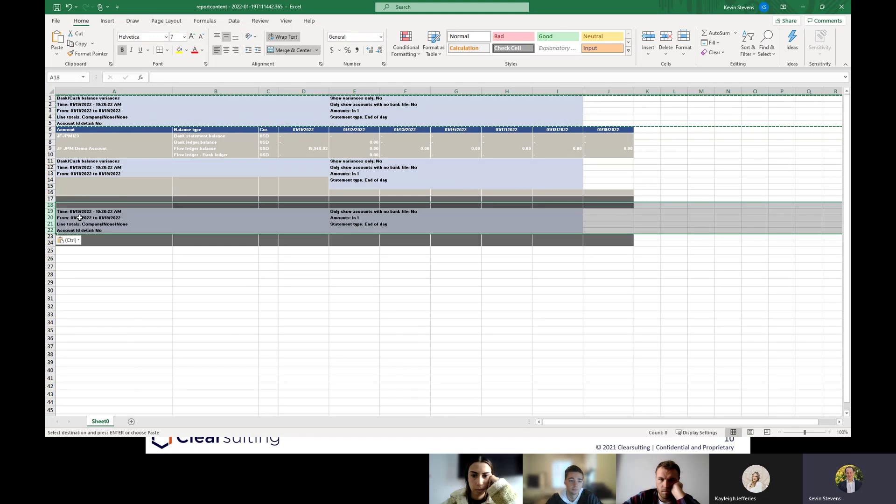
{"action": "left_click", "coordinate": [73, 267]}
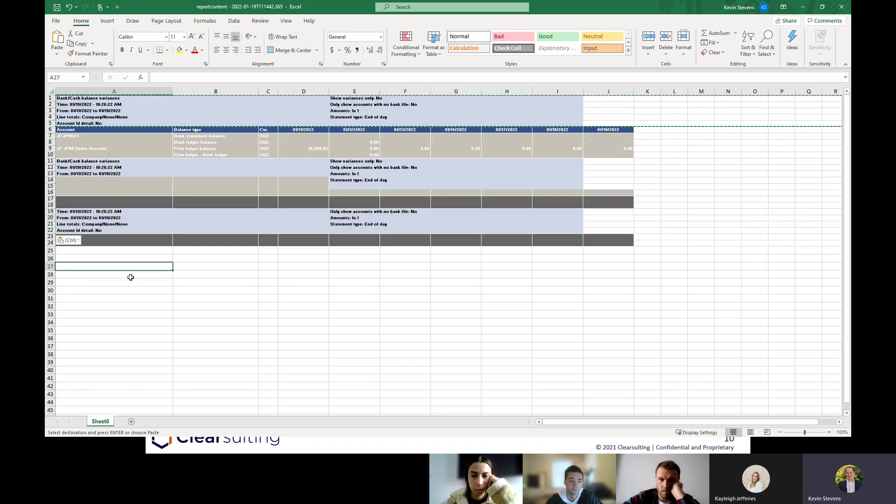
{"action": "scroll", "coordinate": [124, 278], "scroll_direction": "up", "scroll_amount": 1}
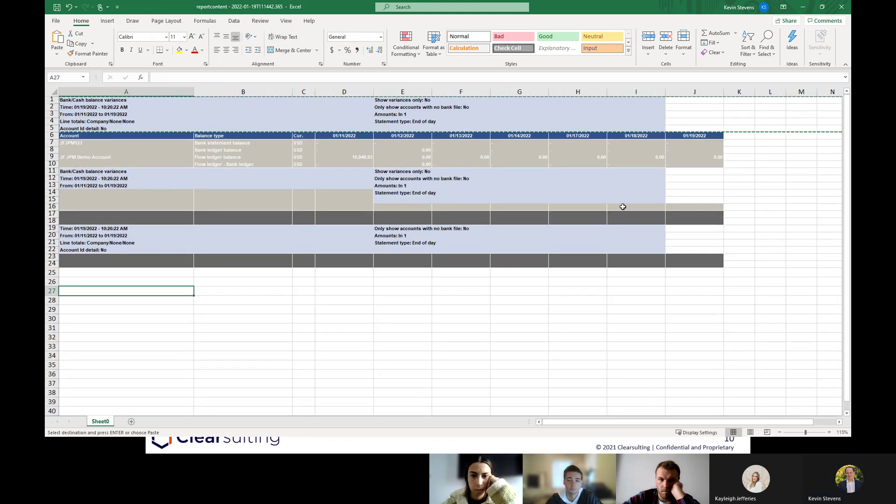
Return to Kyriba, set the separate ledger to For each entity, and check the CLASSOF22 account group among the report's entities
{"action": "left_click", "coordinate": [804, 7]}
{"action": "left_click", "coordinate": [525, 103]}
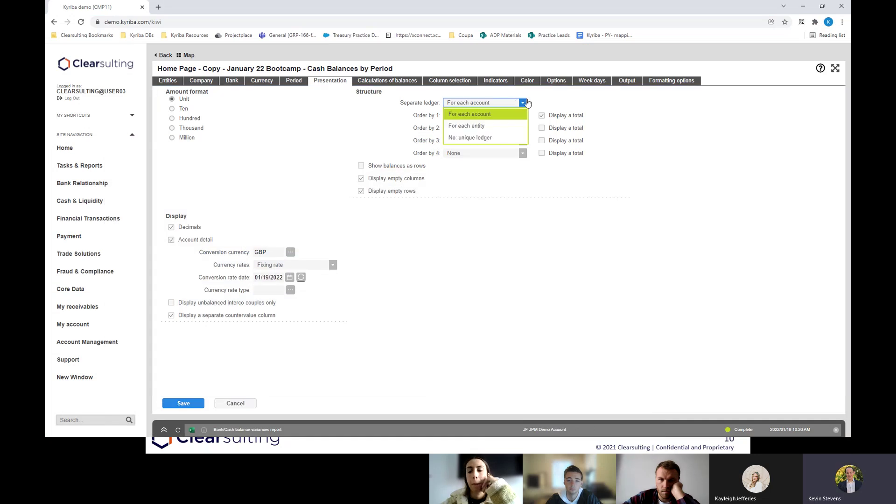
{"action": "left_click", "coordinate": [465, 127]}
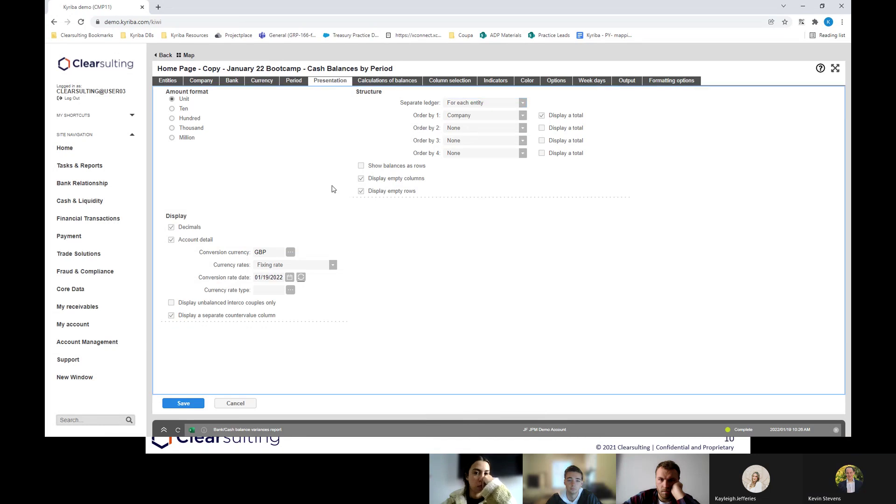
{"action": "left_click", "coordinate": [167, 81]}
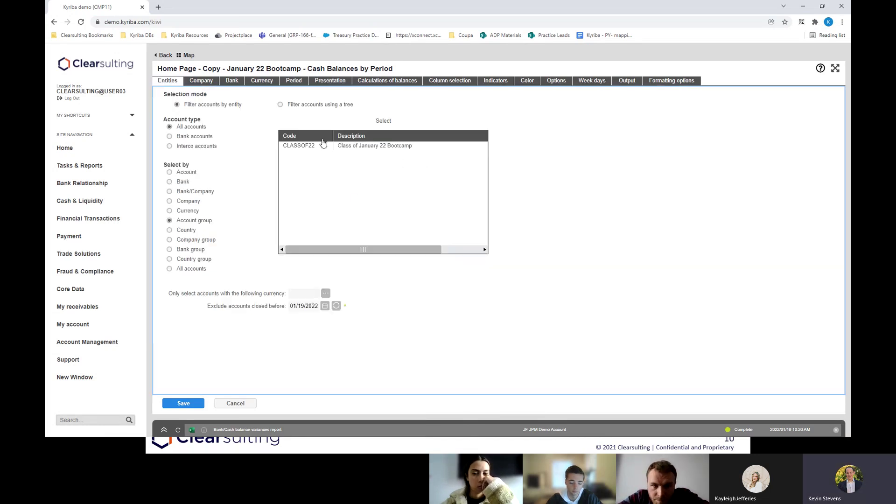
{"action": "left_click", "coordinate": [374, 145]}
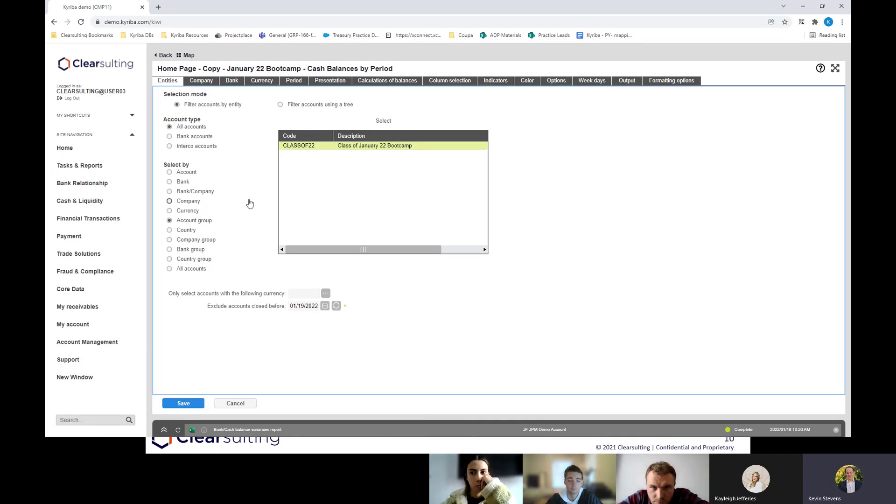
In the report's presentation structure, turn off the total for Order by 1 and set that ordering to None
{"action": "left_click", "coordinate": [335, 80]}
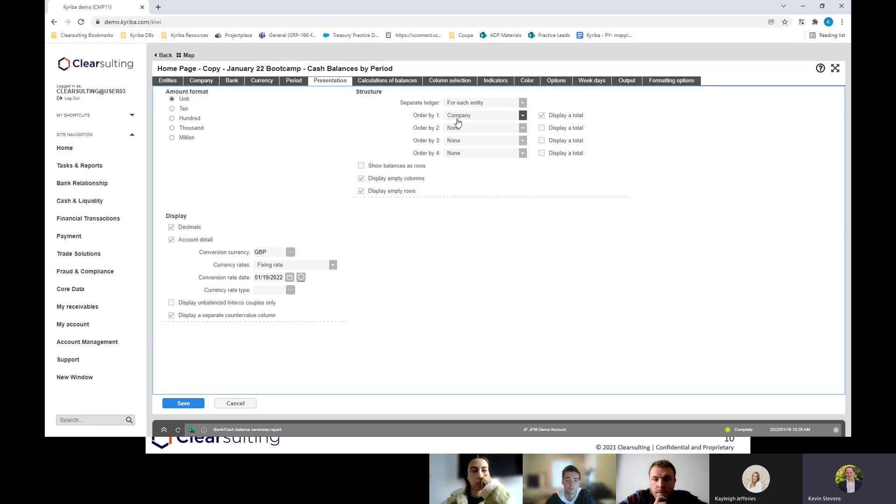
{"action": "left_click_drag", "start_coordinate": [415, 117], "coordinate": [438, 123]}
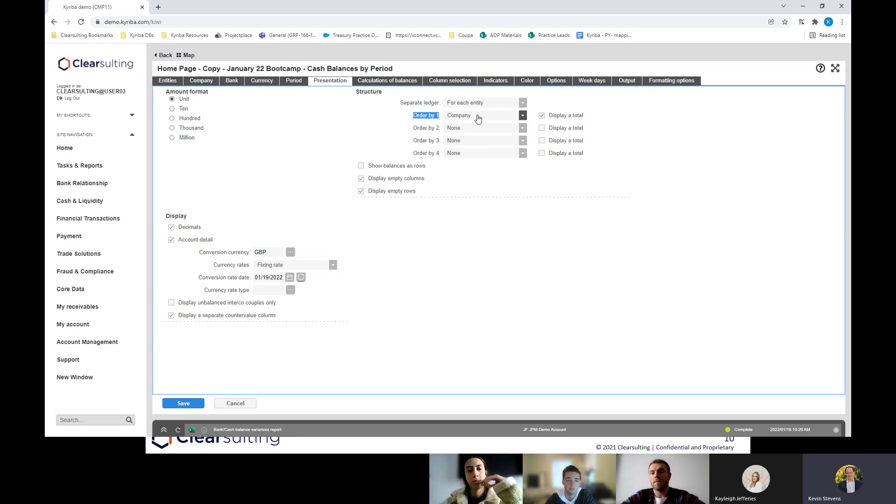
{"action": "left_click", "coordinate": [548, 119]}
{"action": "left_click", "coordinate": [509, 119]}
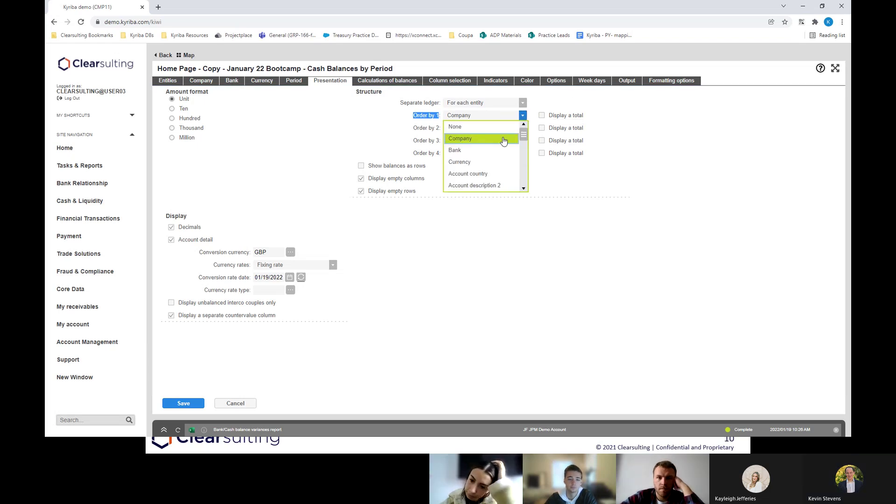
{"action": "left_click", "coordinate": [481, 124]}
{"action": "left_click", "coordinate": [546, 239]}
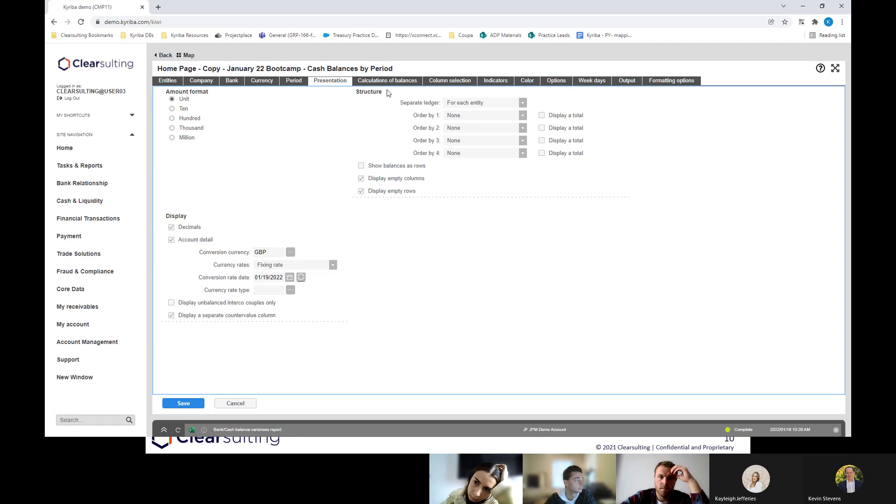
Look through the column selection, then enable the color rule for balances inferior to 0.0 with a Yellow background
{"action": "left_click", "coordinate": [403, 82]}
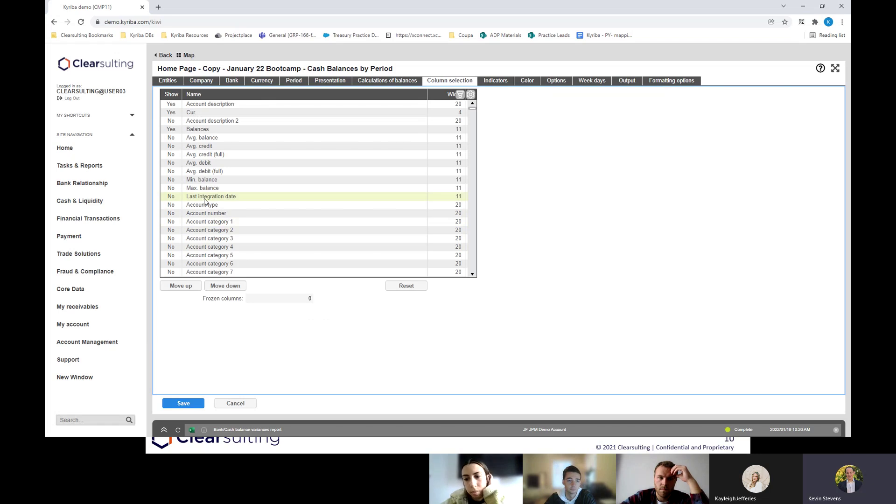
{"action": "left_click", "coordinate": [500, 83]}
{"action": "left_click", "coordinate": [529, 82]}
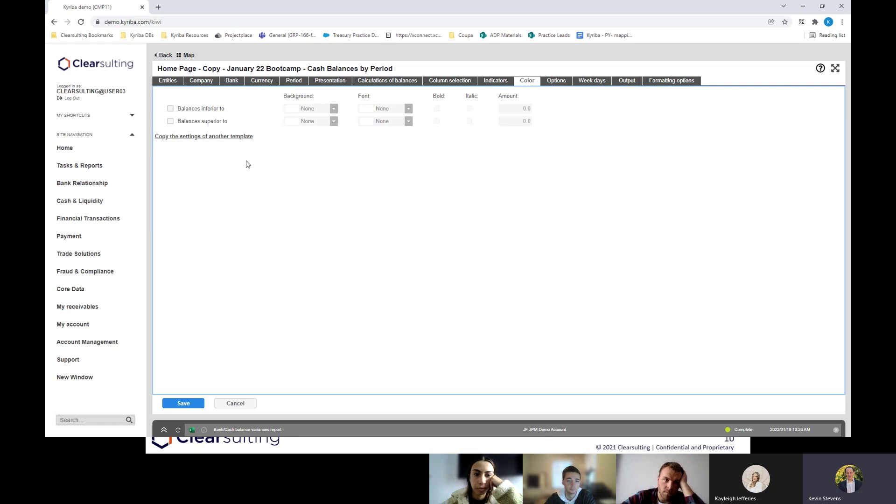
{"action": "left_click", "coordinate": [201, 111]}
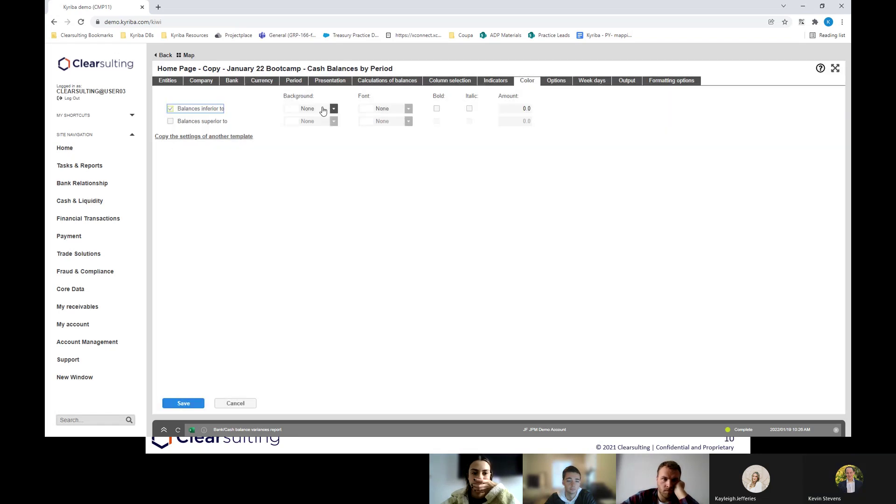
{"action": "left_click", "coordinate": [333, 108]}
{"action": "left_click_drag", "start_coordinate": [334, 123], "coordinate": [334, 177]}
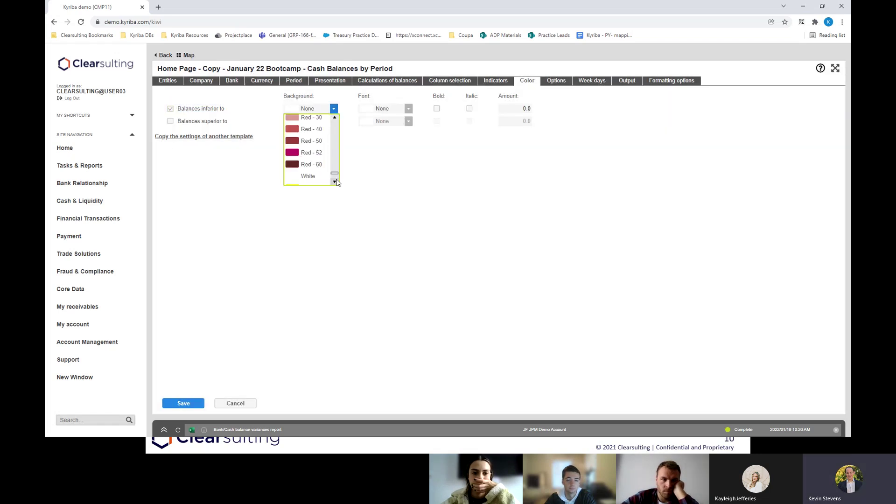
{"action": "scroll", "coordinate": [310, 171], "scroll_direction": "down", "scroll_amount": 1}
{"action": "left_click", "coordinate": [308, 131]}
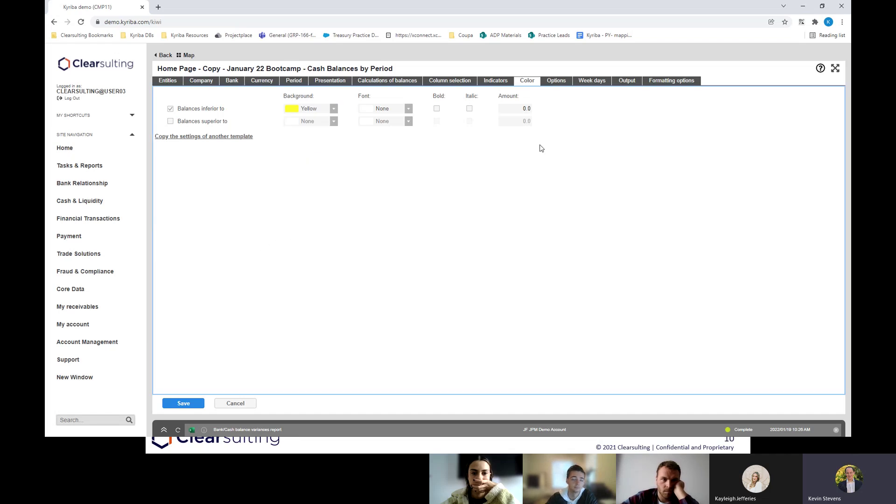
Give the color rule for balances inferior to 0.0 a Red, bold font
{"action": "left_click", "coordinate": [393, 112]}
{"action": "scroll", "coordinate": [383, 149], "scroll_direction": "down", "scroll_amount": 6}
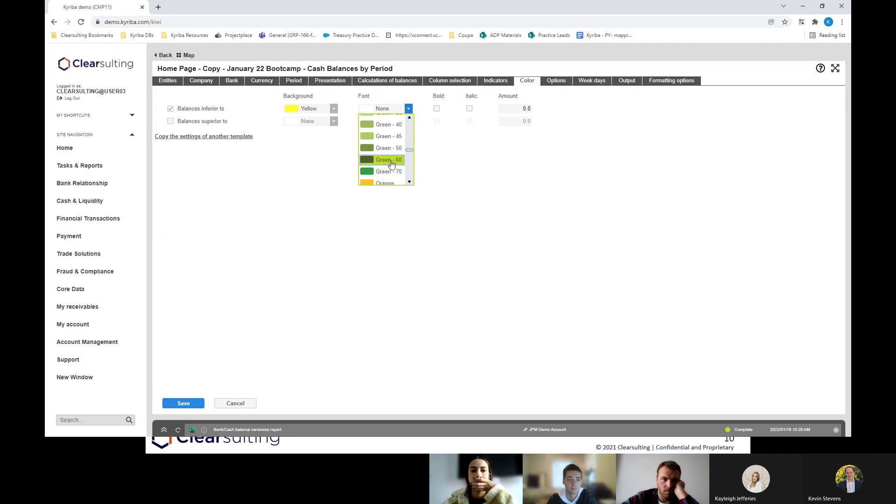
{"action": "left_click", "coordinate": [380, 119]}
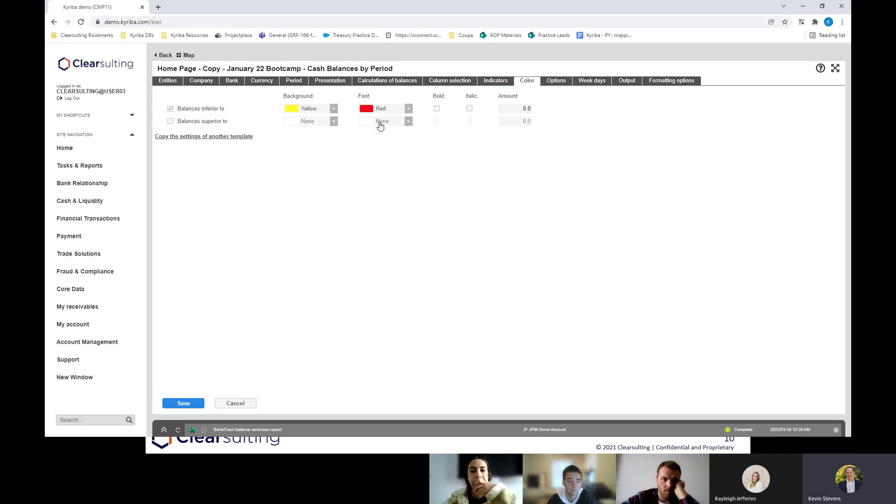
{"action": "left_click", "coordinate": [437, 109]}
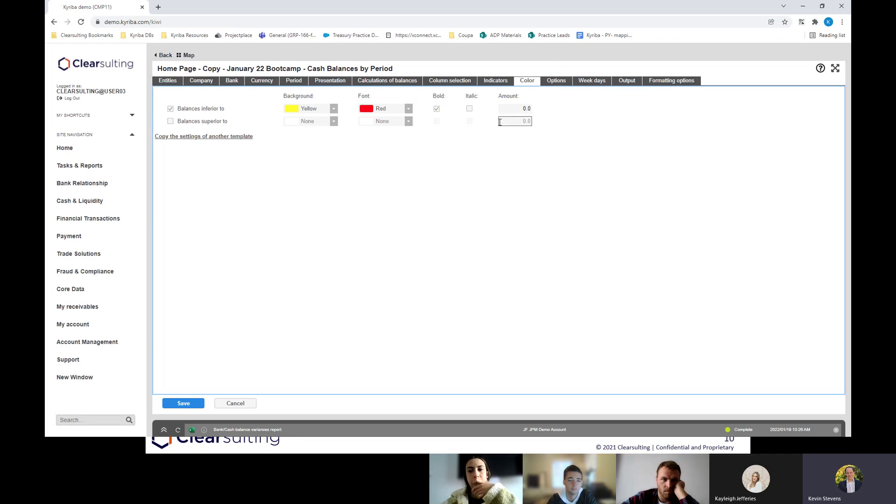
{"action": "left_click", "coordinate": [556, 83]}
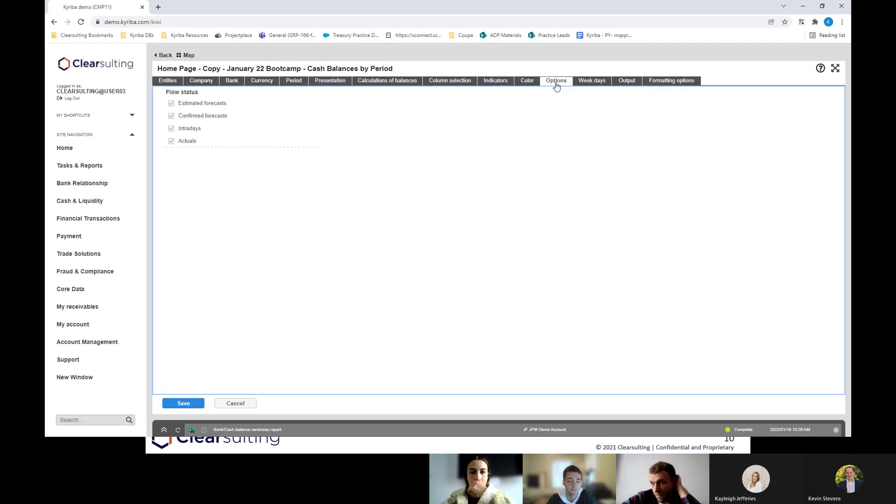
{"action": "left_click", "coordinate": [497, 84]}
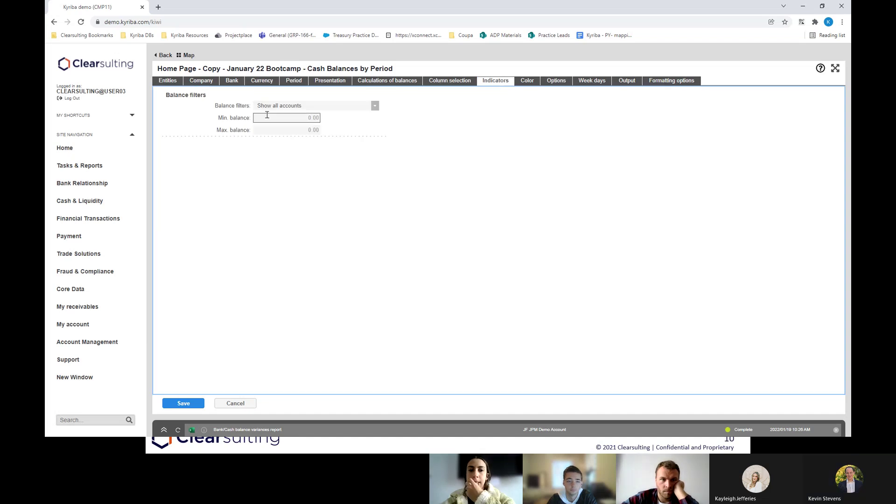
{"action": "left_click", "coordinate": [375, 105]}
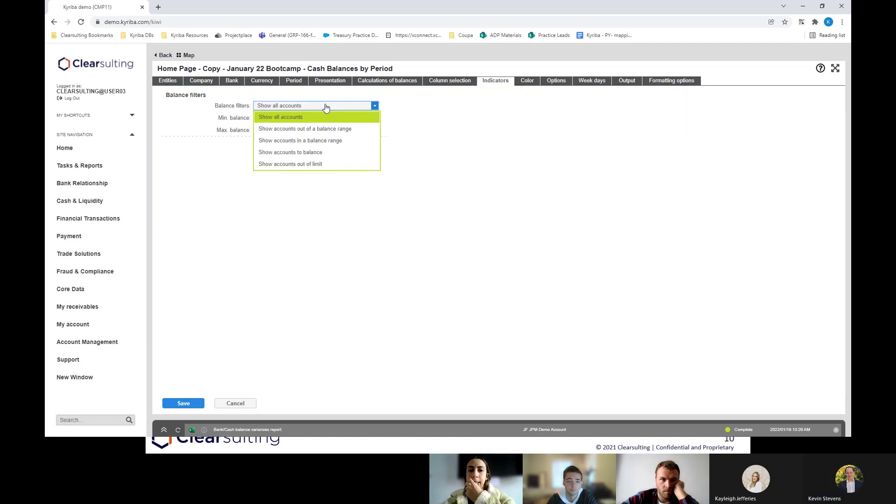
{"action": "left_click", "coordinate": [331, 133]}
{"action": "left_click", "coordinate": [283, 130]}
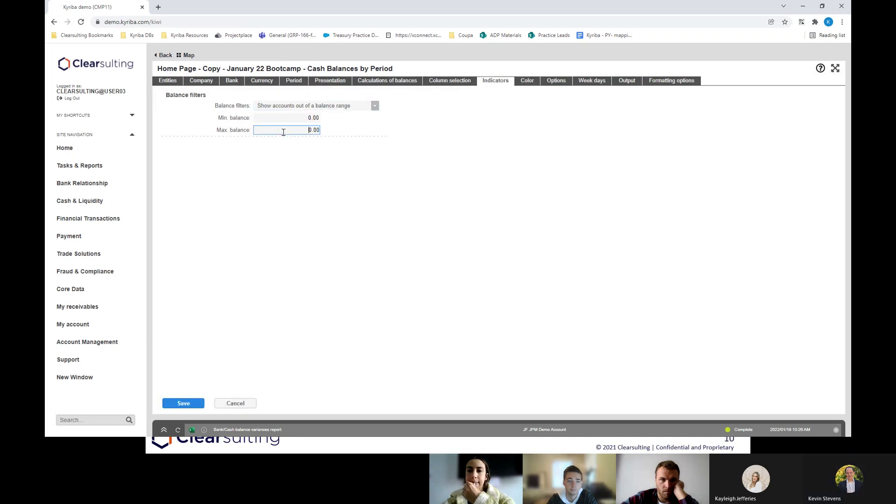
{"action": "key", "text": "ctrl+a"}
{"action": "type", "text": "99999999999999999"}
{"action": "left_click", "coordinate": [337, 148]}
{"action": "left_click", "coordinate": [318, 131]}
{"action": "left_click", "coordinate": [332, 177]}
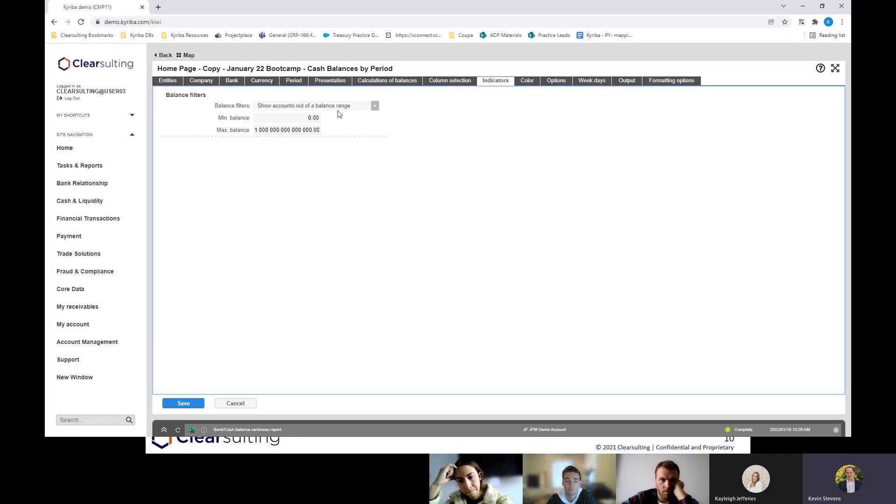
{"action": "left_click", "coordinate": [317, 110]}
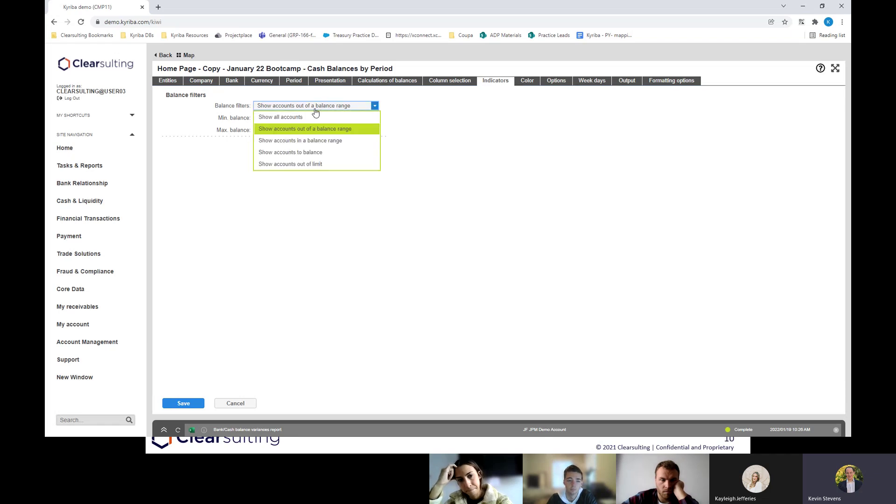
{"action": "left_click", "coordinate": [293, 119]}
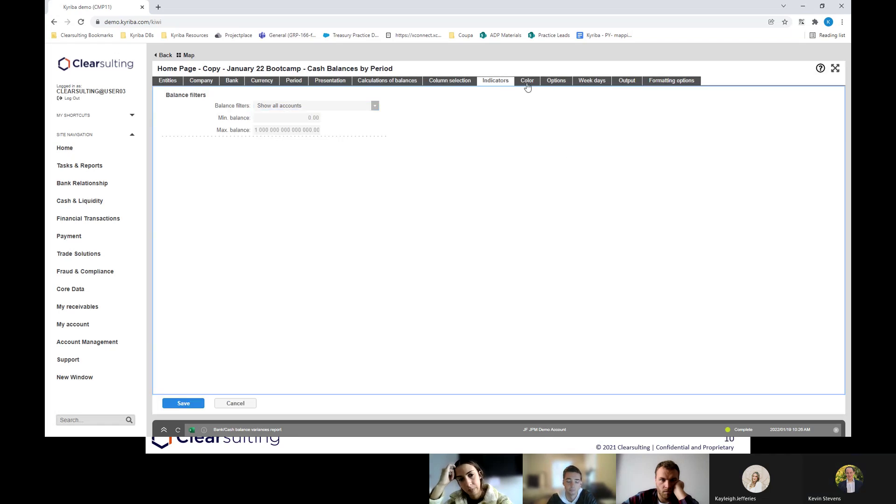
Exclude estimated and confirmed forecasts from the report's flow status, look through its remaining settings, and save the template
{"action": "left_click", "coordinate": [528, 84]}
{"action": "left_click", "coordinate": [557, 82]}
{"action": "left_click", "coordinate": [191, 103]}
{"action": "left_click", "coordinate": [191, 116]}
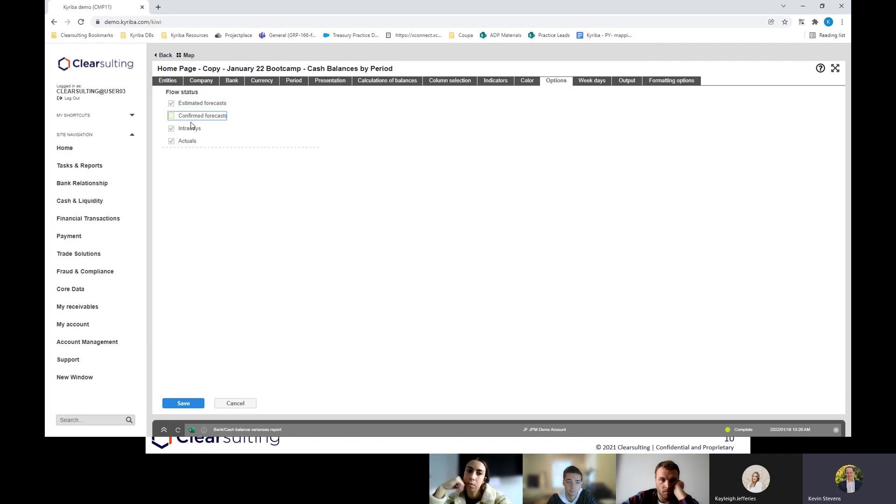
{"action": "left_click", "coordinate": [598, 79]}
{"action": "left_click", "coordinate": [627, 81]}
{"action": "left_click", "coordinate": [672, 81]}
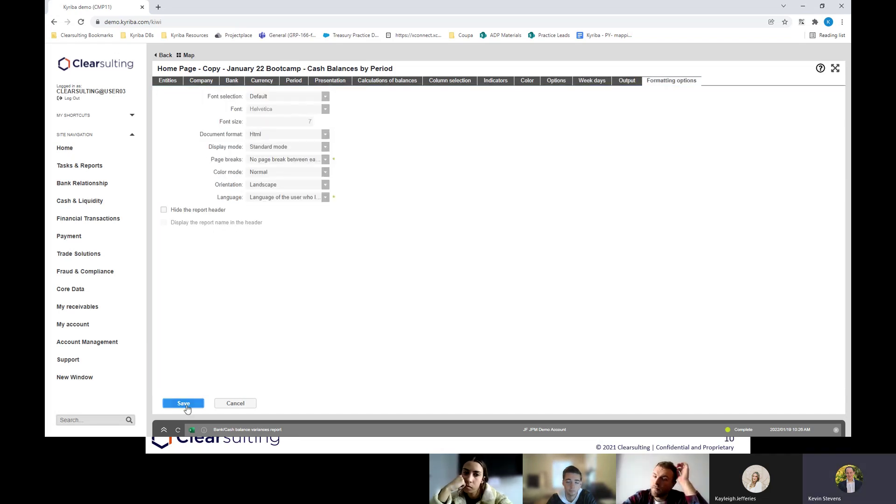
{"action": "left_click", "coordinate": [184, 404]}
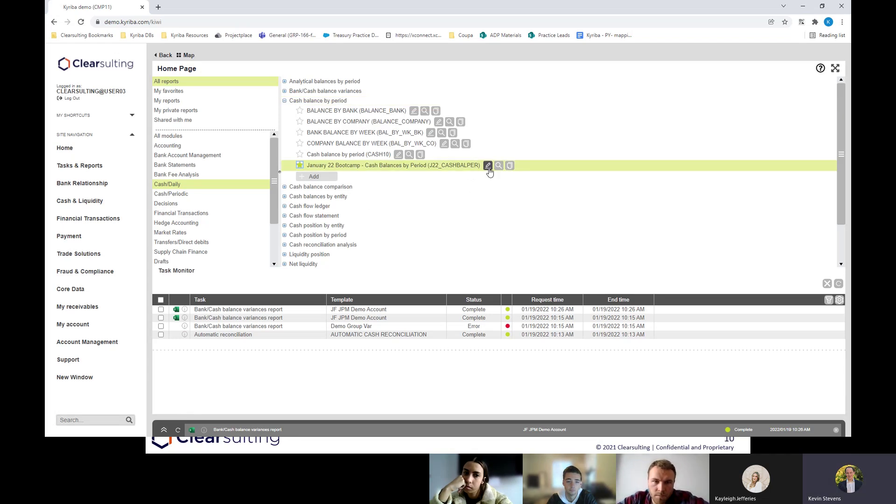
Run the January 22 Bootcamp - Cash Balances by Period report and open its output enlarged to full screen
{"action": "left_click", "coordinate": [179, 430]}
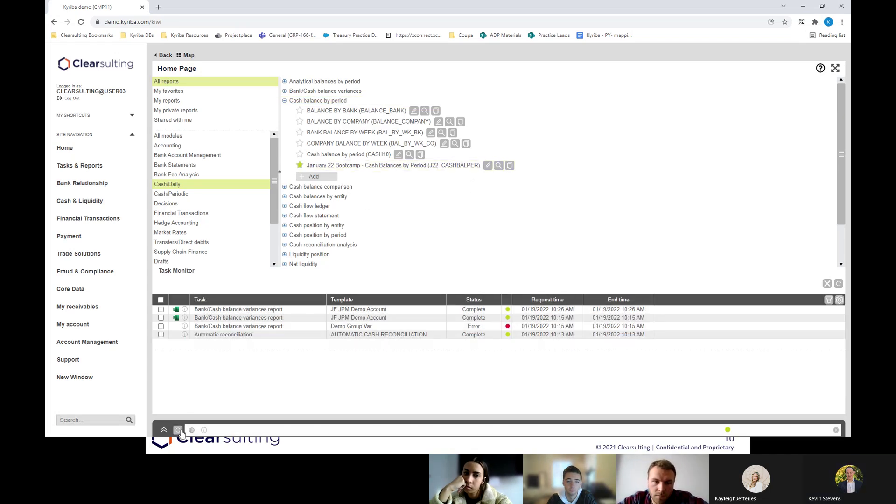
{"action": "left_click", "coordinate": [192, 431]}
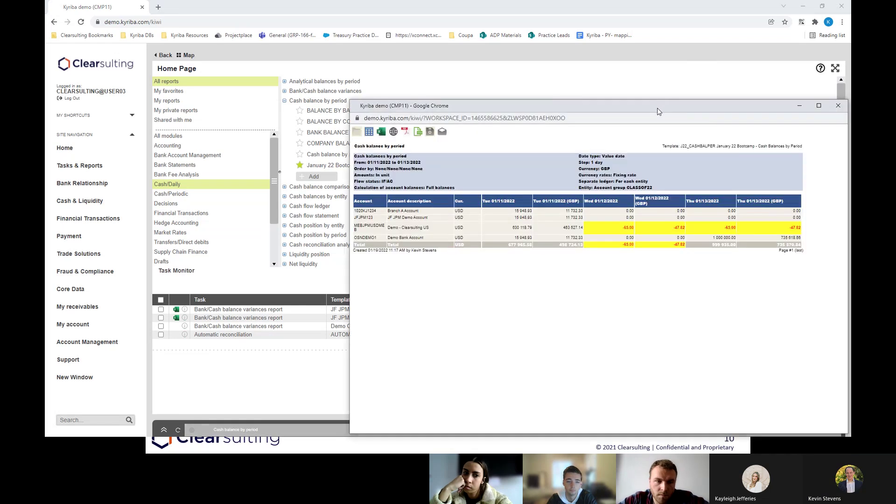
{"action": "left_click_drag", "start_coordinate": [658, 107], "coordinate": [646, 1]}
{"action": "scroll", "coordinate": [275, 219], "scroll_direction": "up", "scroll_amount": 4}
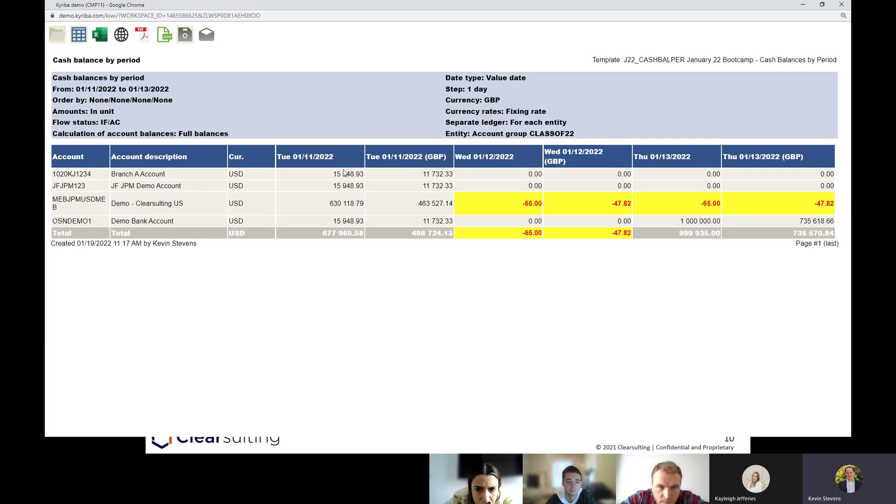
Examine the account balances and totals in USD and GBP for 01/11/2022 to 01/13/2022, including the highlighted negative balances
{"action": "left_click_drag", "start_coordinate": [426, 157], "coordinate": [448, 172]}
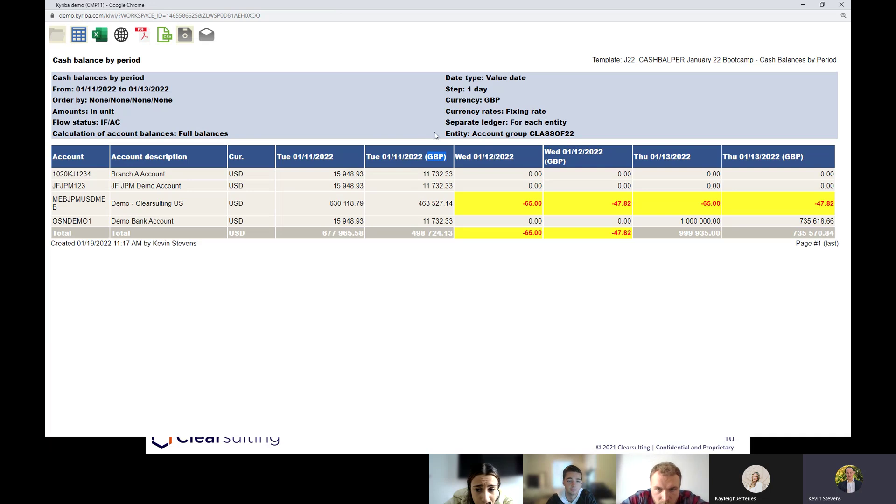
{"action": "left_click", "coordinate": [423, 255]}
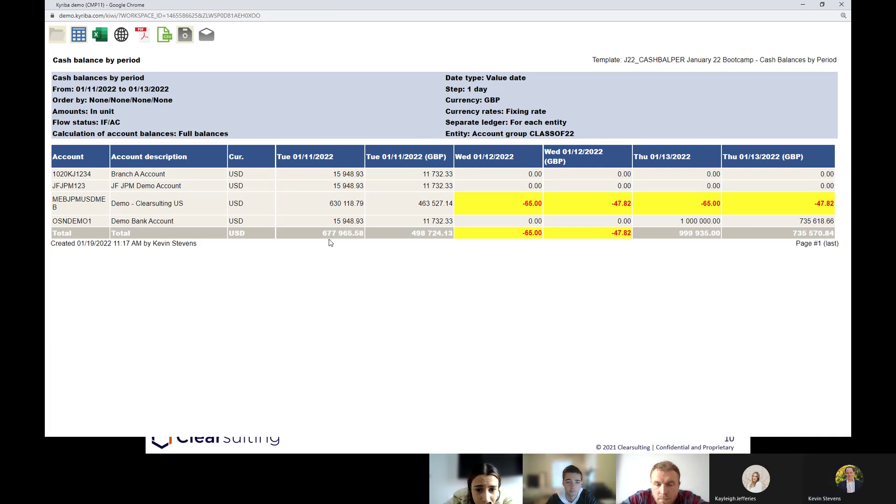
{"action": "left_click_drag", "start_coordinate": [321, 234], "coordinate": [452, 233]}
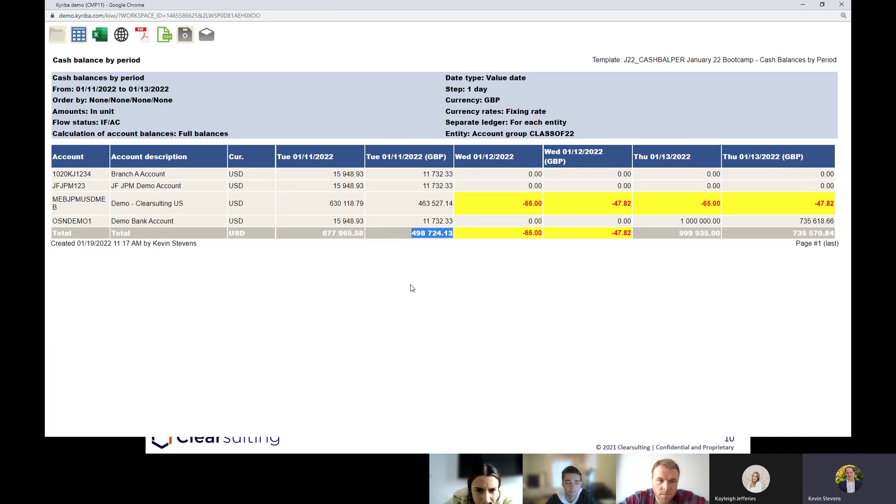
{"action": "left_click", "coordinate": [332, 323]}
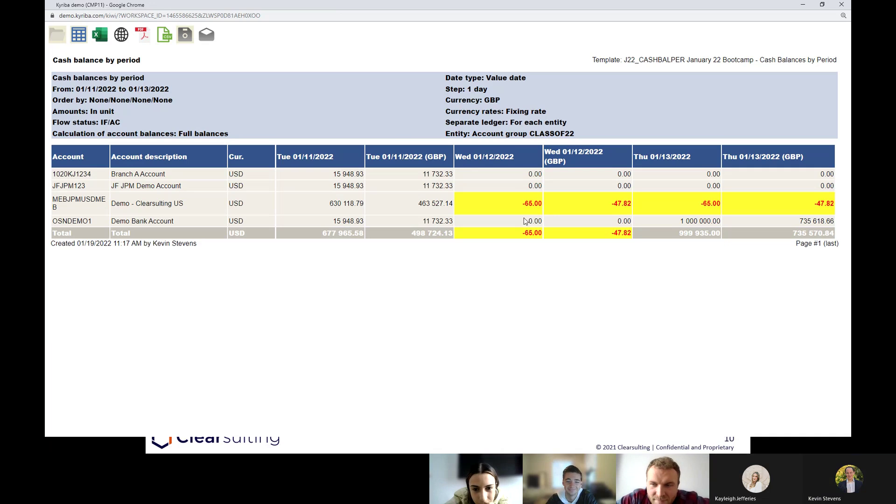
{"action": "left_click_drag", "start_coordinate": [608, 204], "coordinate": [641, 206]}
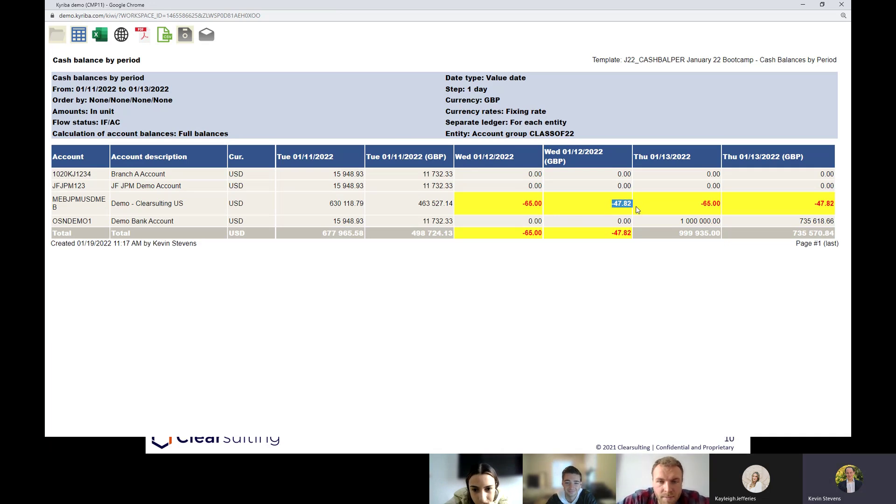
{"action": "left_click", "coordinate": [514, 273]}
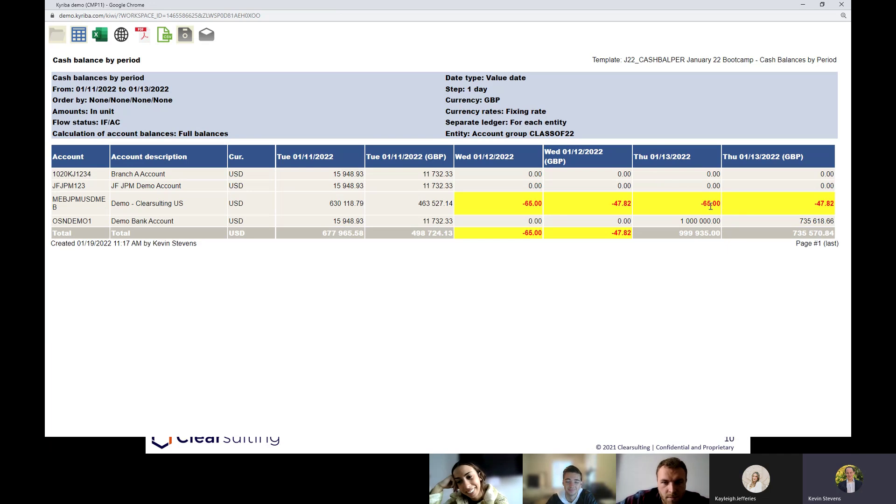
{"action": "left_click_drag", "start_coordinate": [680, 225], "coordinate": [731, 223]}
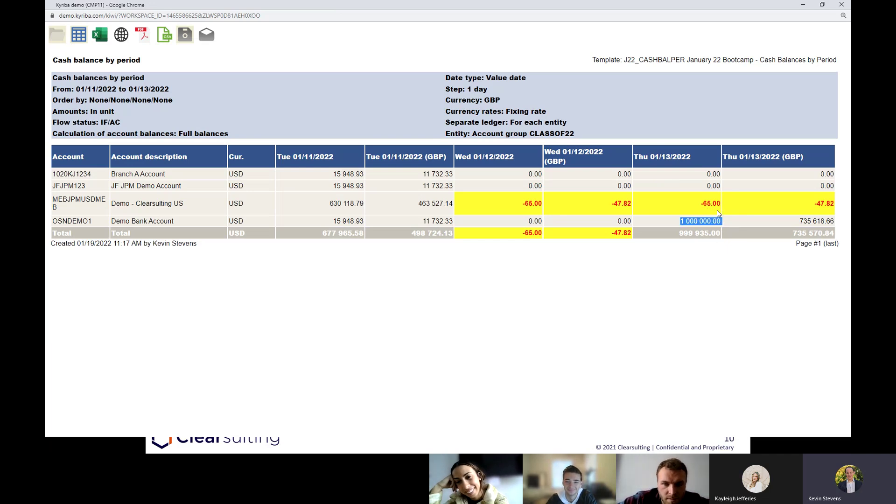
{"action": "left_click", "coordinate": [727, 218]}
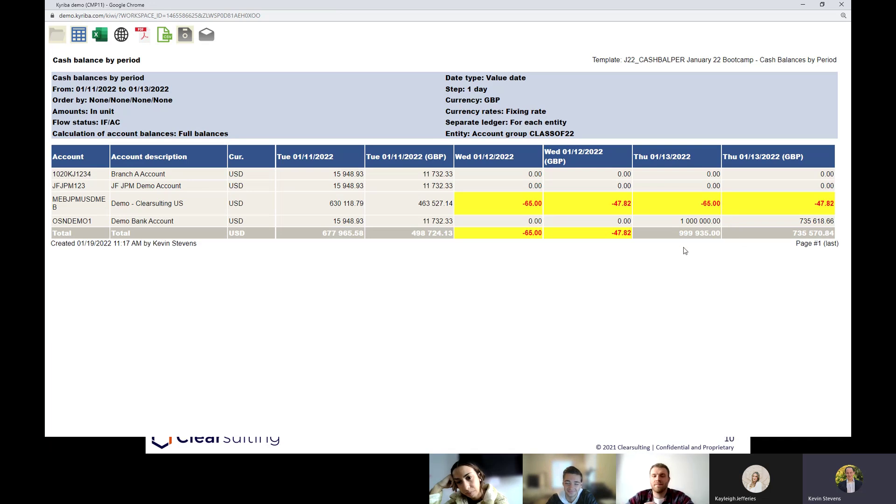
{"action": "double_click", "coordinate": [690, 233]}
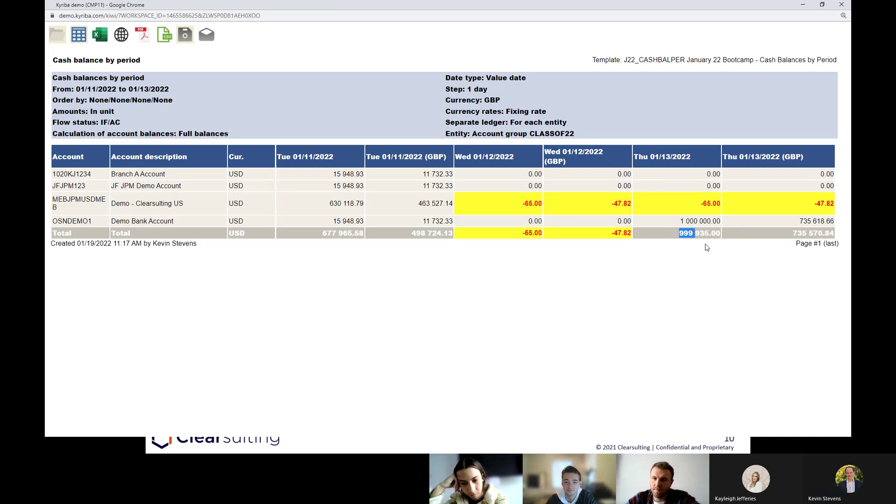
{"action": "double_click", "coordinate": [797, 233]}
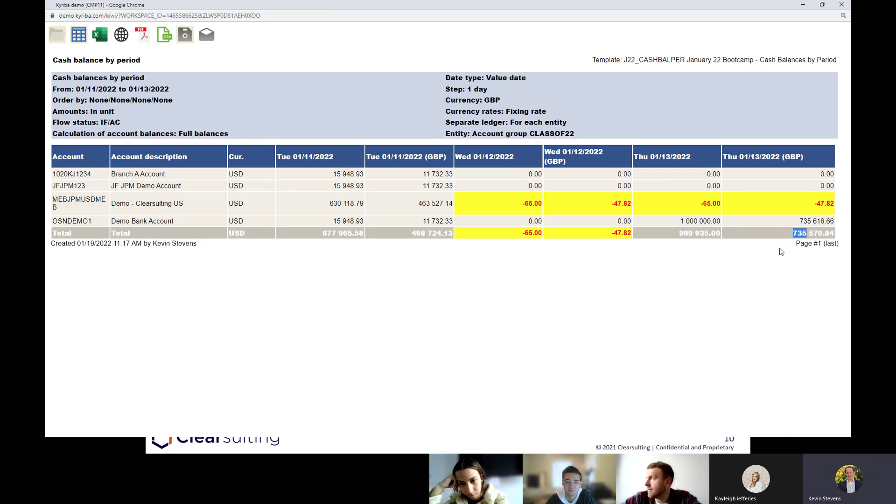
{"action": "left_click", "coordinate": [770, 284]}
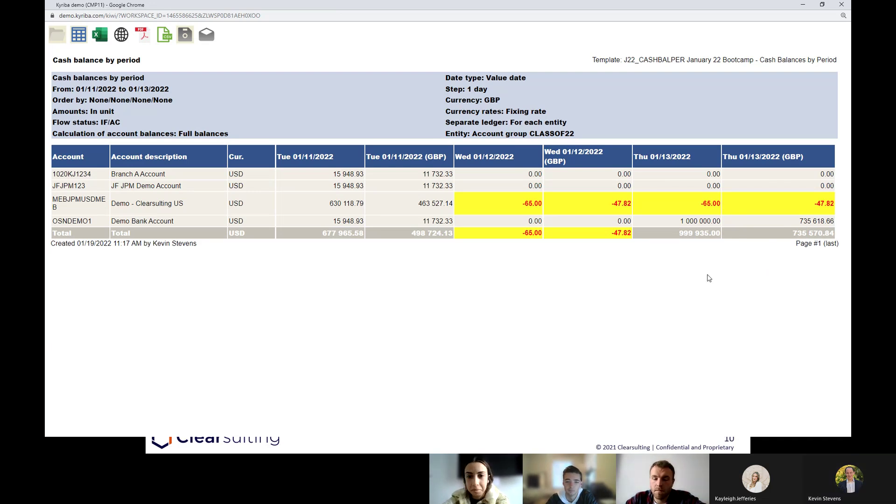
Close the report output and reset the page zoom to 100%
{"action": "left_click", "coordinate": [842, 4]}
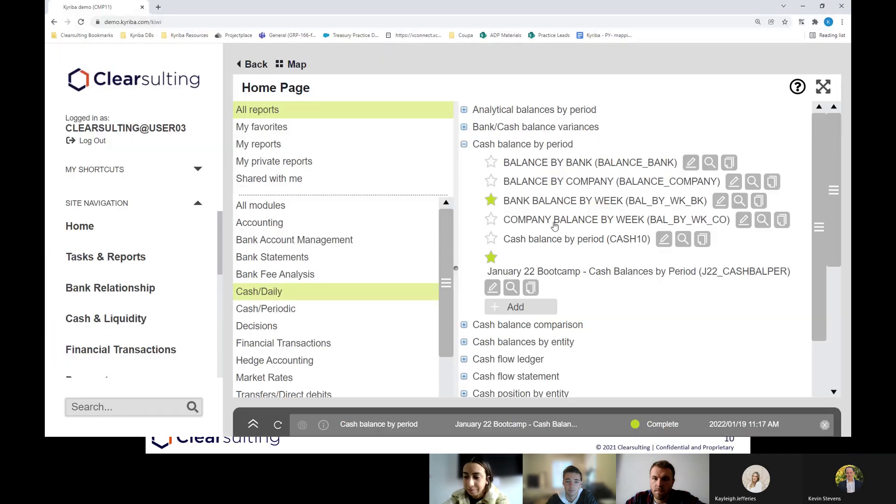
{"action": "left_click", "coordinate": [758, 22]}
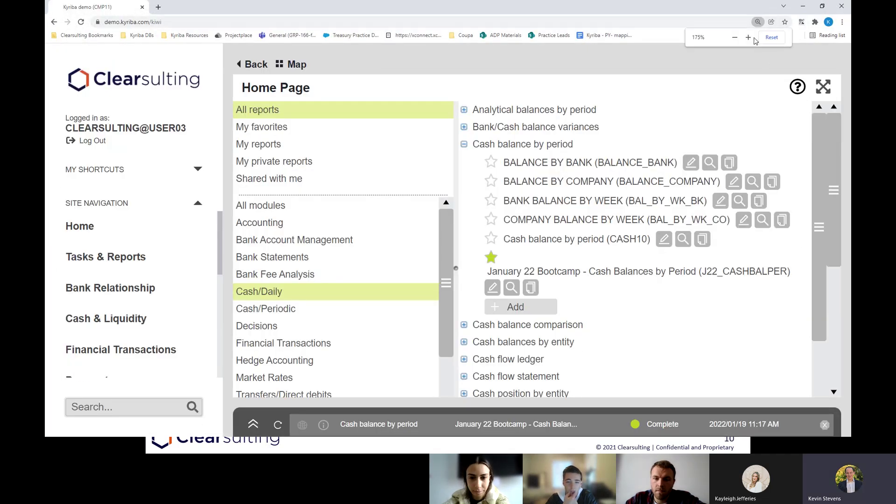
{"action": "left_click", "coordinate": [771, 37]}
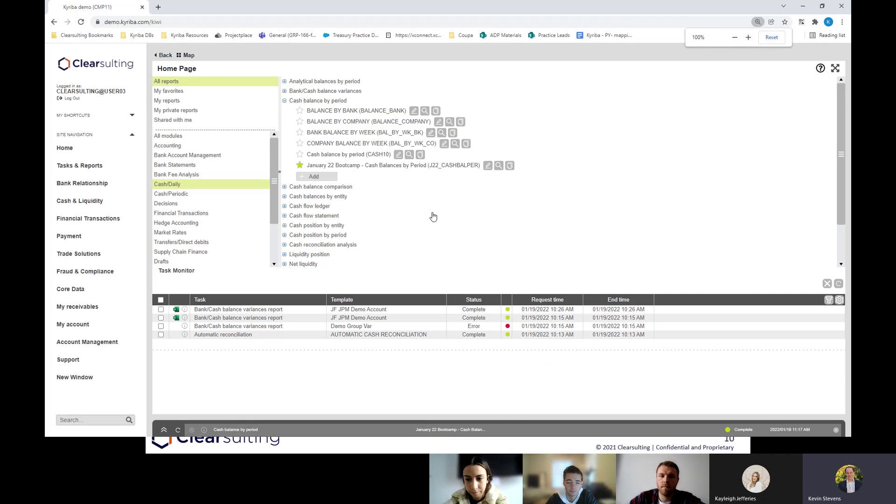
Turn off Account detail in the January 22 Bootcamp report's display settings, run the report with this change and open its output
{"action": "left_click", "coordinate": [488, 166]}
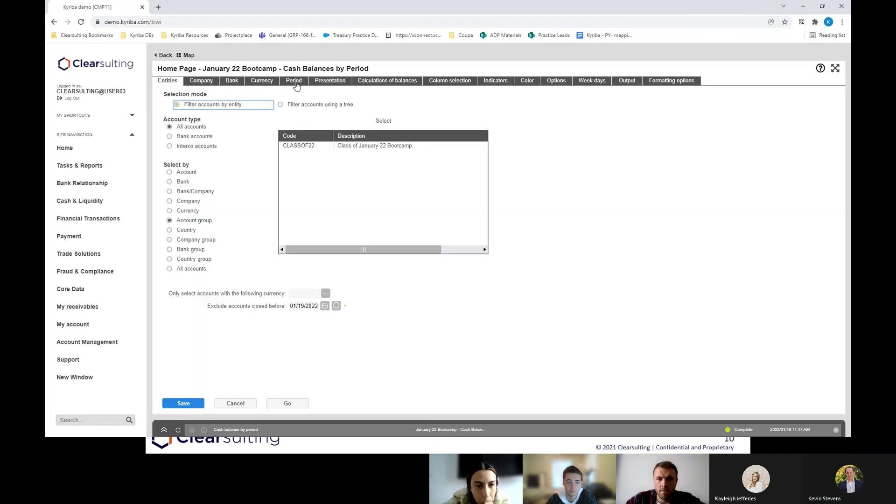
{"action": "left_click", "coordinate": [352, 81]}
{"action": "left_click", "coordinate": [339, 81]}
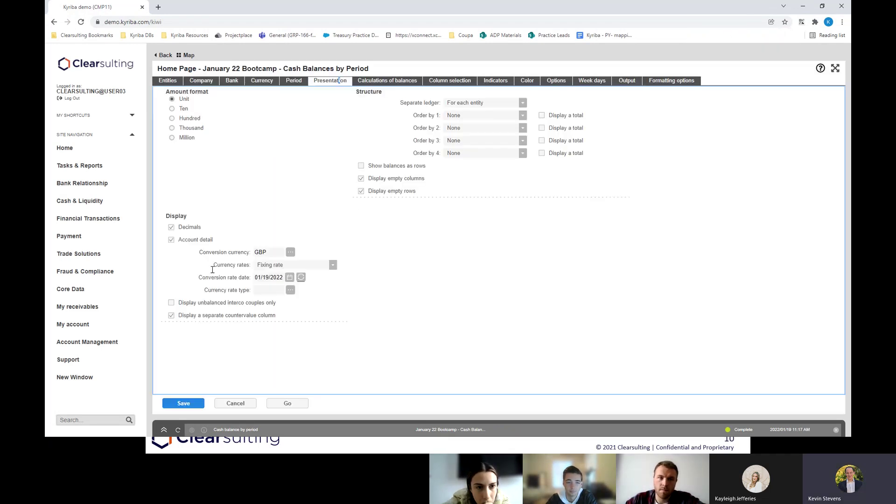
{"action": "left_click", "coordinate": [172, 239]}
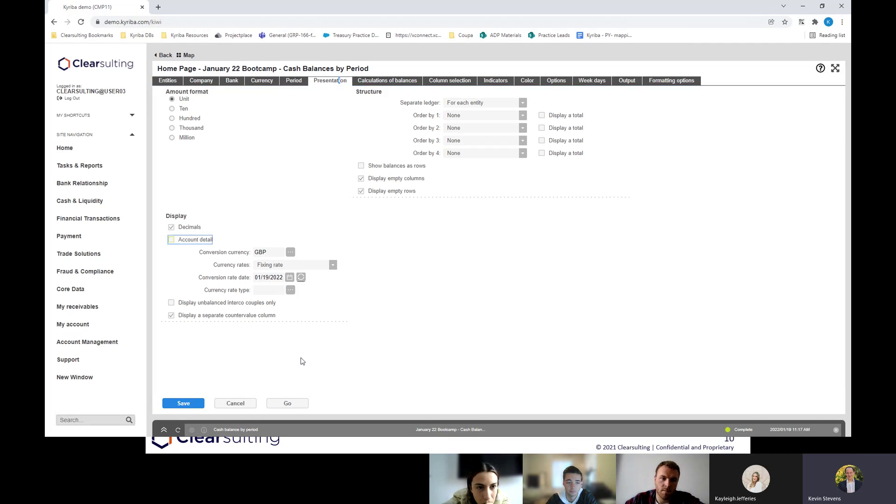
{"action": "left_click", "coordinate": [290, 404]}
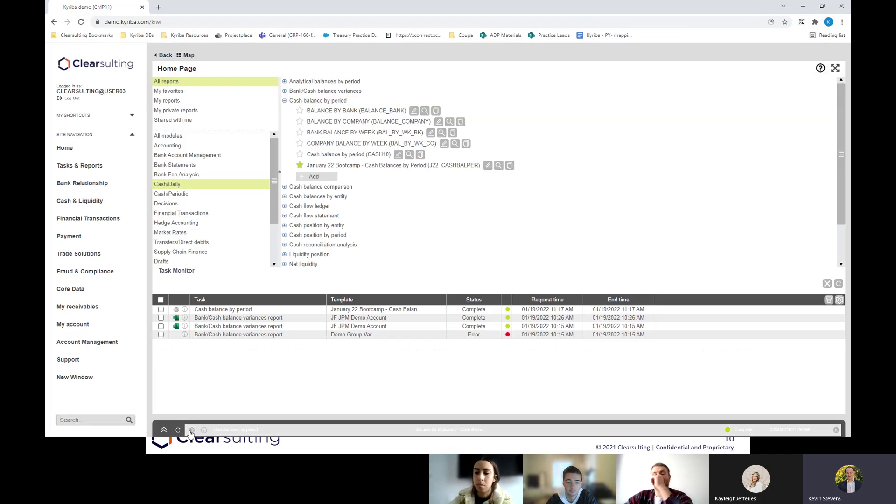
{"action": "left_click", "coordinate": [192, 431]}
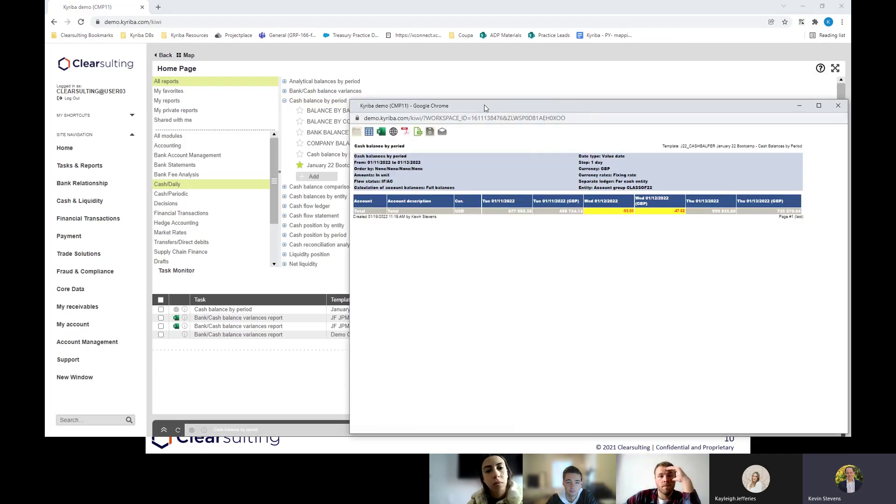
Close the open output, rerun the January 22 Bootcamp report with Account detail turned off and open the new output
{"action": "left_click", "coordinate": [839, 106]}
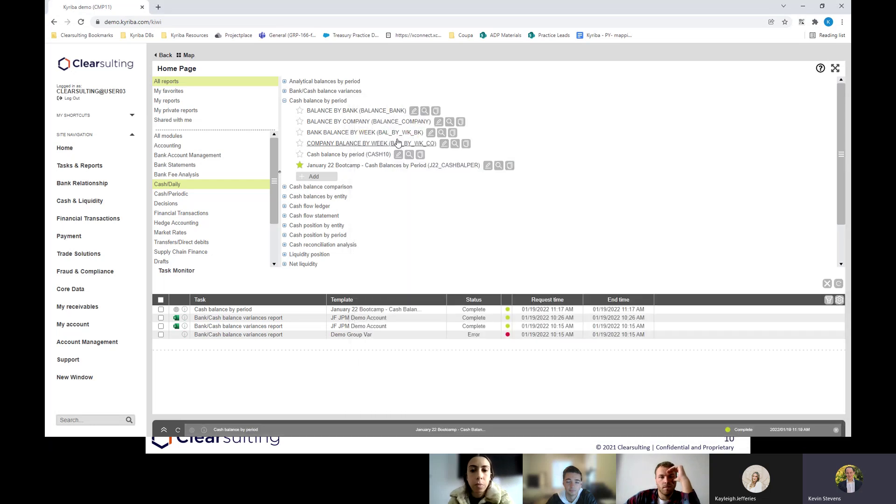
{"action": "left_click", "coordinate": [488, 165]}
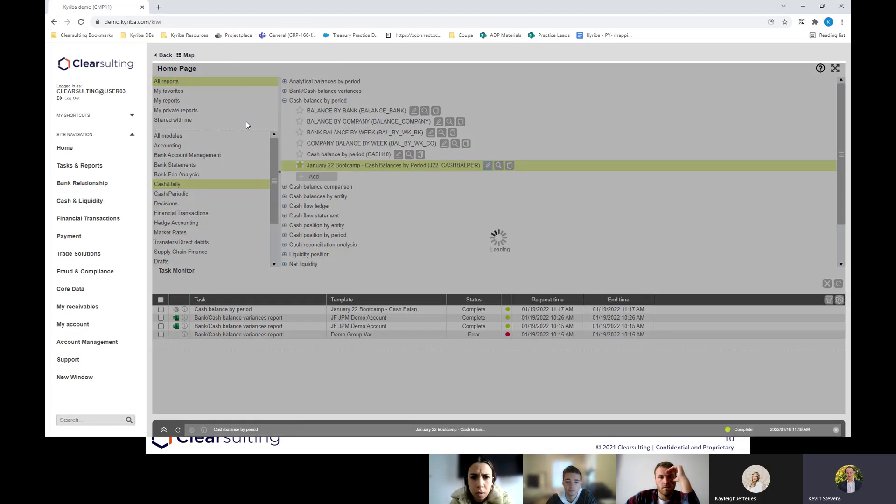
{"action": "left_click", "coordinate": [330, 83]}
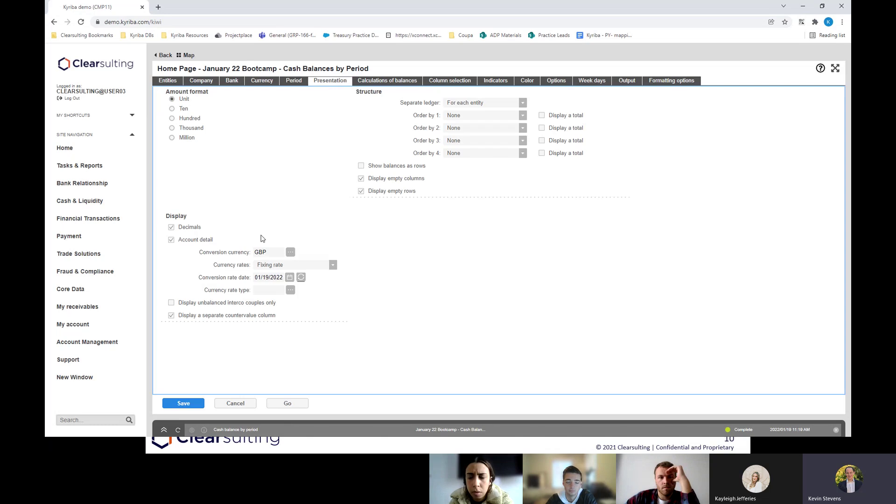
{"action": "left_click", "coordinate": [208, 243]}
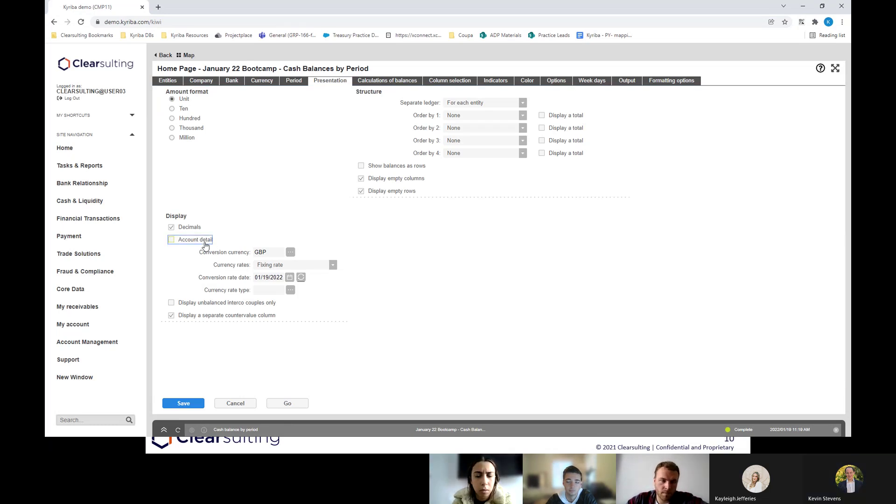
{"action": "left_click", "coordinate": [290, 403]}
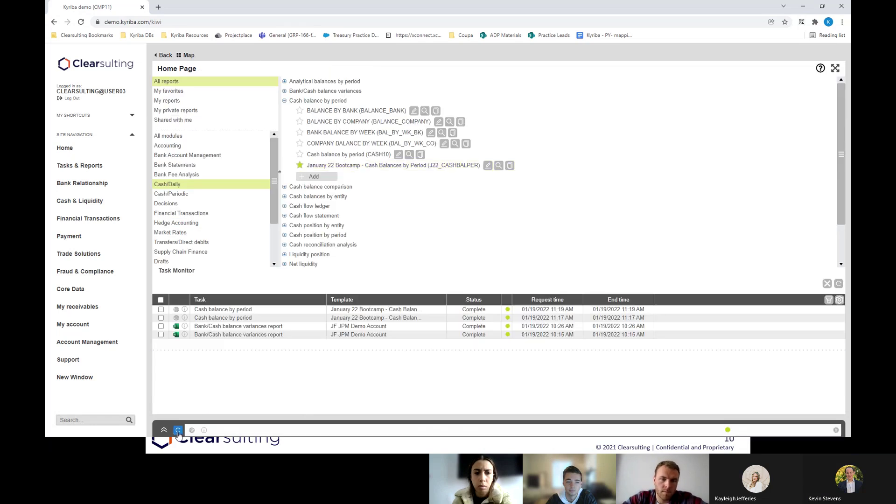
{"action": "left_click", "coordinate": [192, 430]}
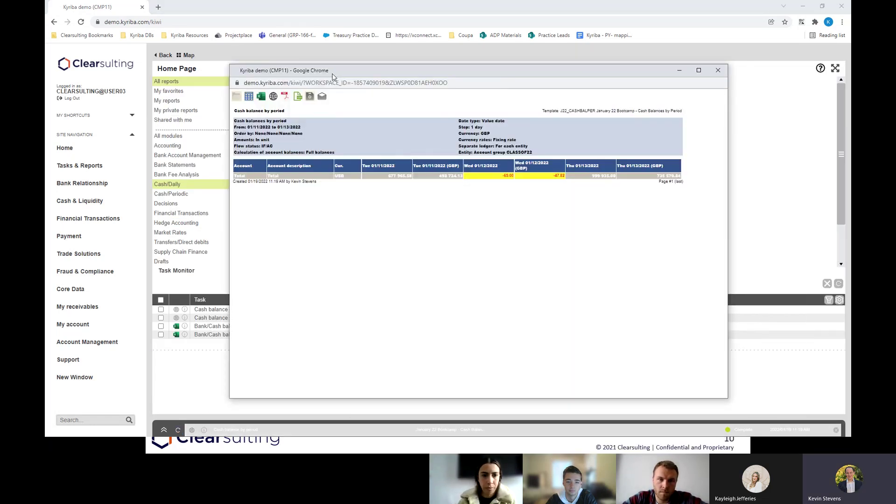
Enlarge the totals-only report output to full screen at a readable zoom and highlight its account group CLASSOF22
{"action": "double_click", "coordinate": [342, 62]}
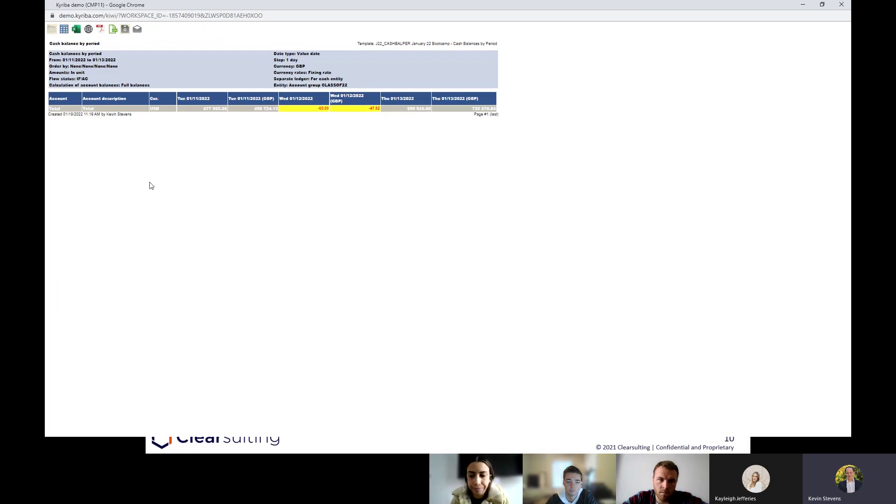
{"action": "key", "text": "ctrl+plus"}
{"action": "key", "text": "ctrl+plus"}
{"action": "key", "text": "ctrl+plus"}
{"action": "key", "text": "ctrl+plus"}
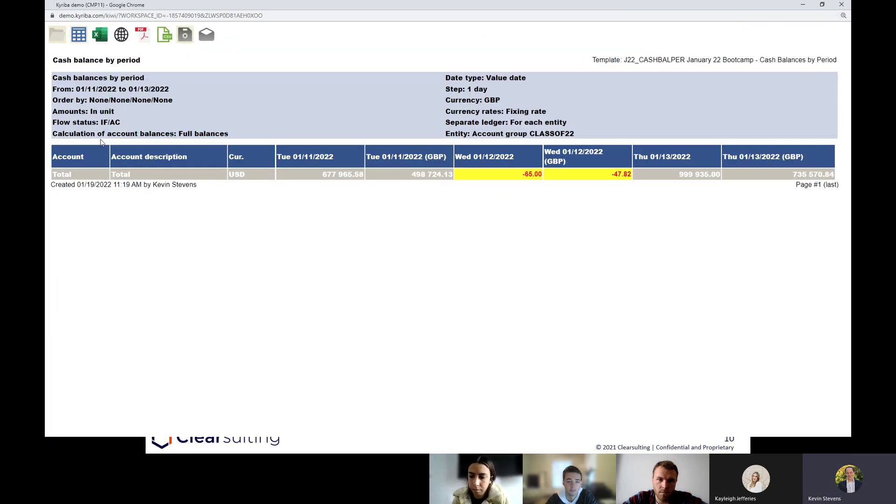
{"action": "double_click", "coordinate": [534, 134]}
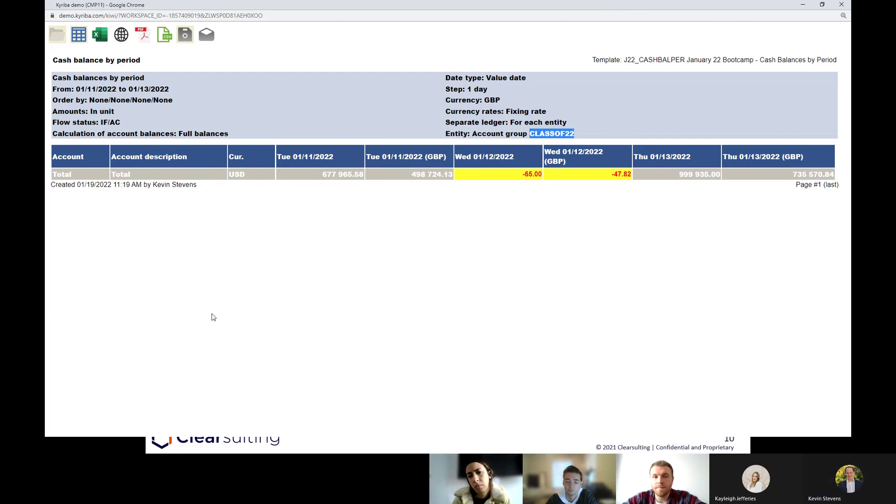
Switch to the earlier output with account detail and examine its total row for comparison with the totals-only report
{"action": "key", "text": "alt+Tab"}
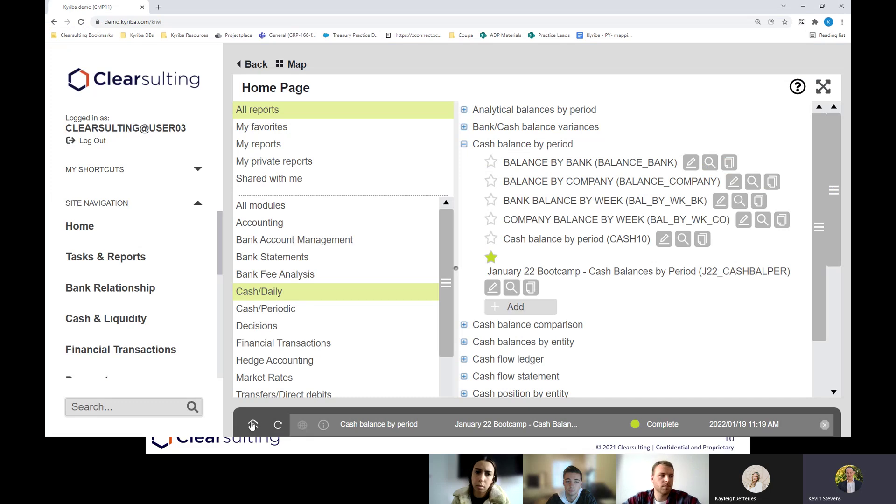
{"action": "left_click", "coordinate": [253, 425]}
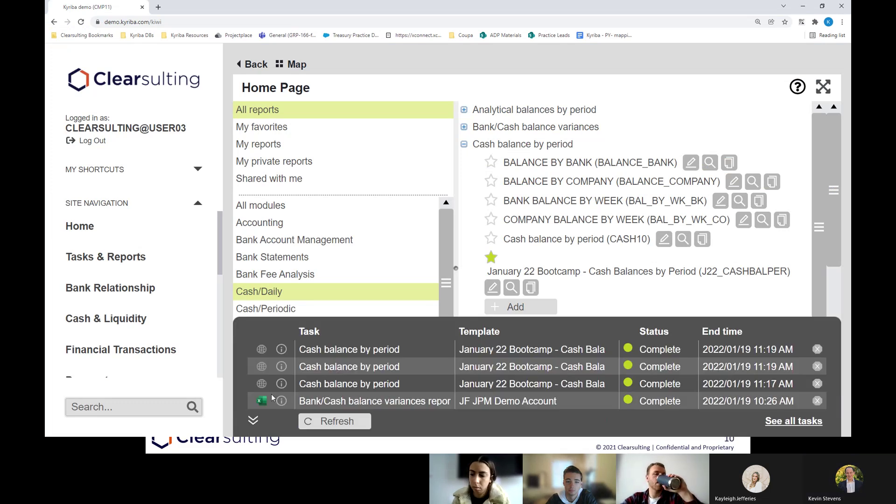
{"action": "key", "text": "alt+Tab"}
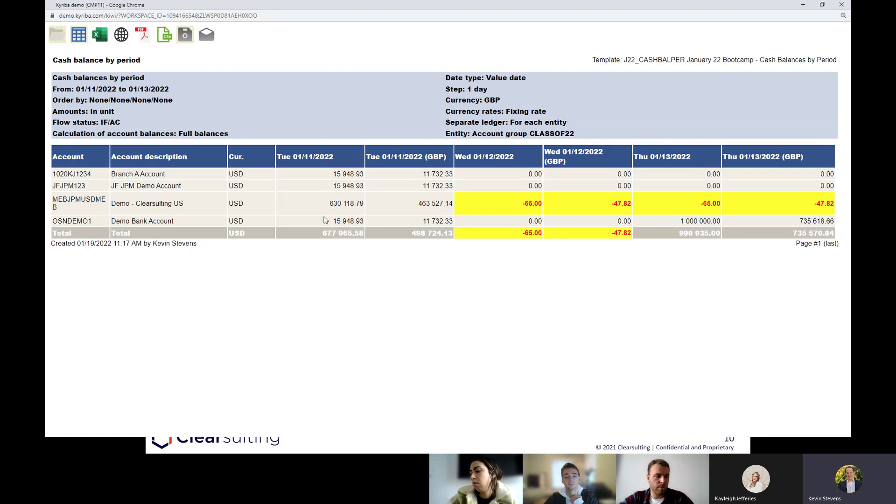
{"action": "left_click_drag", "start_coordinate": [327, 232], "coordinate": [474, 244]}
{"action": "left_click", "coordinate": [476, 239]}
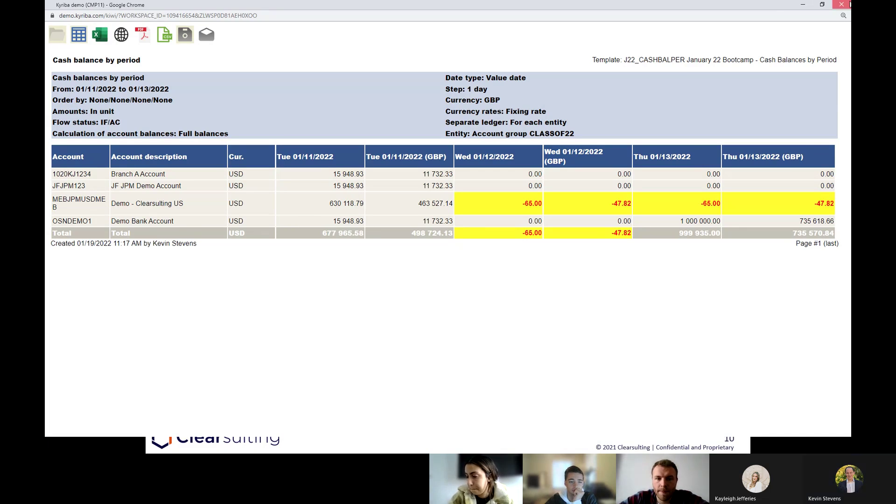
Close the detailed report output and reset the Kyriba page zoom to its default
{"action": "left_click", "coordinate": [842, 4]}
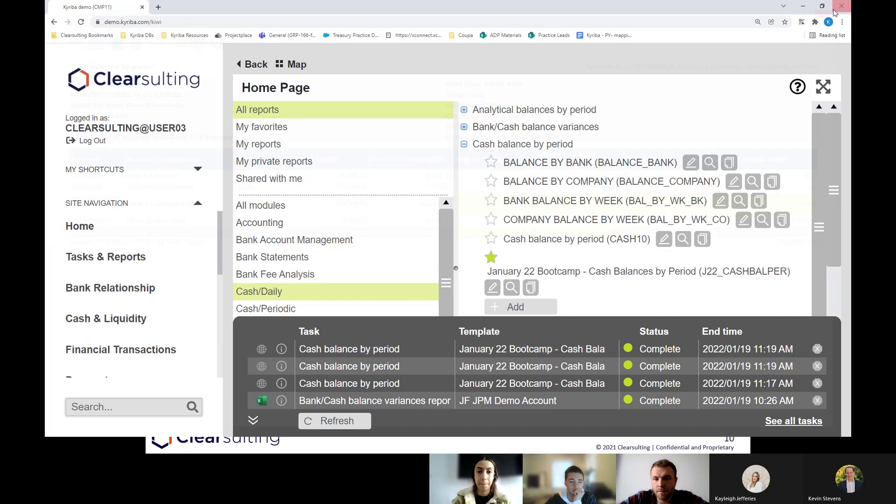
{"action": "left_click", "coordinate": [757, 21]}
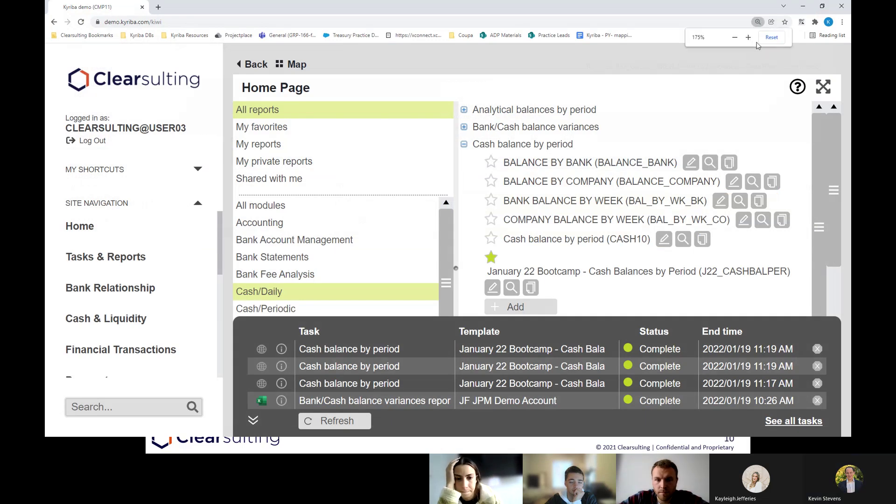
{"action": "left_click", "coordinate": [772, 38]}
{"action": "left_click", "coordinate": [771, 134]}
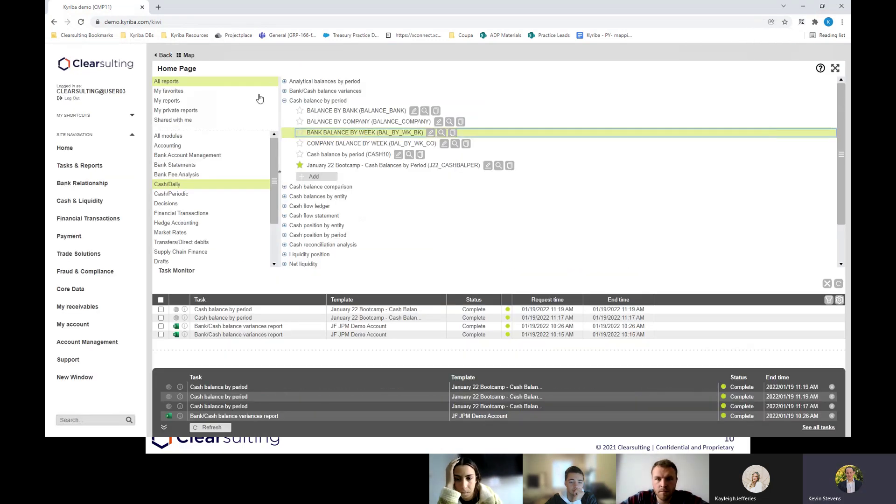
Collapse the Cash balance by period report group and the expanded list of recent tasks
{"action": "left_click", "coordinate": [285, 102]}
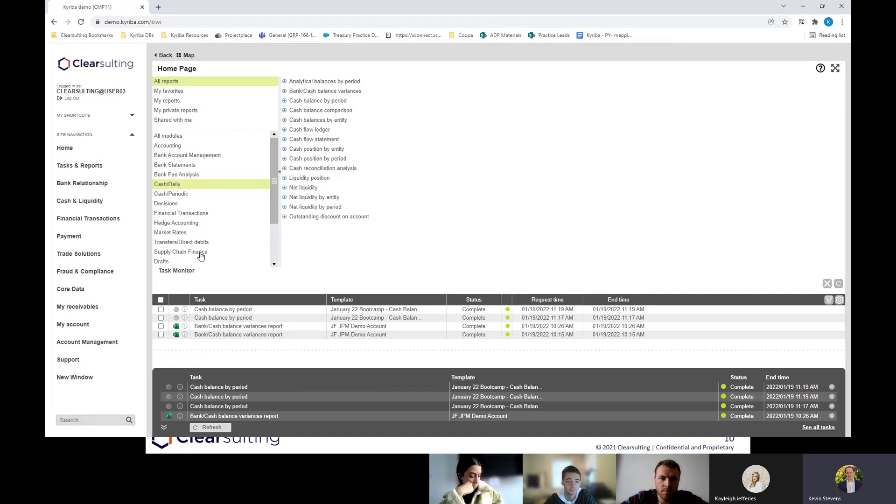
{"action": "left_click", "coordinate": [164, 427]}
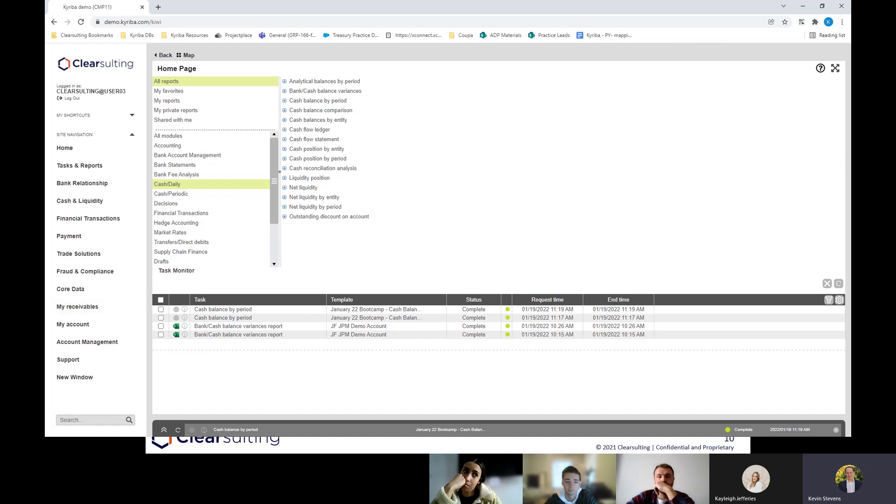
Switch to the Budget Code Hierarchy slide in PowerPoint and end the slide show
{"action": "key", "text": "alt+Tab"}
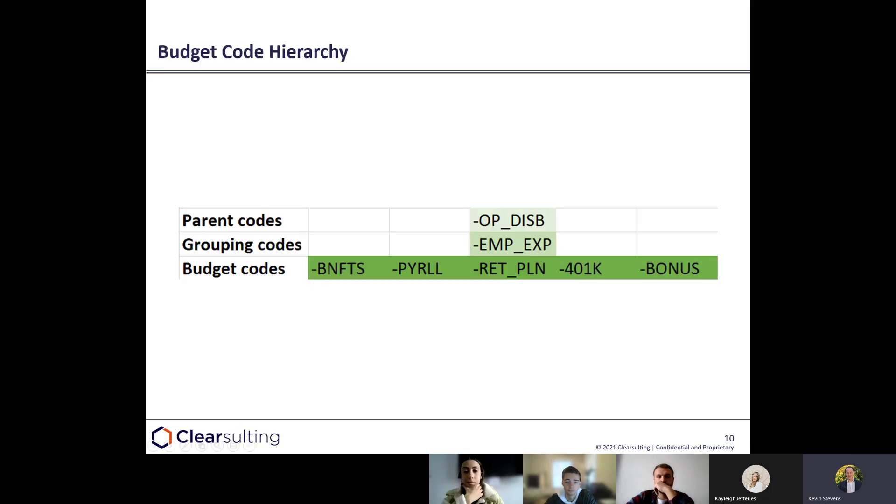
{"action": "key", "text": "alt+Tab"}
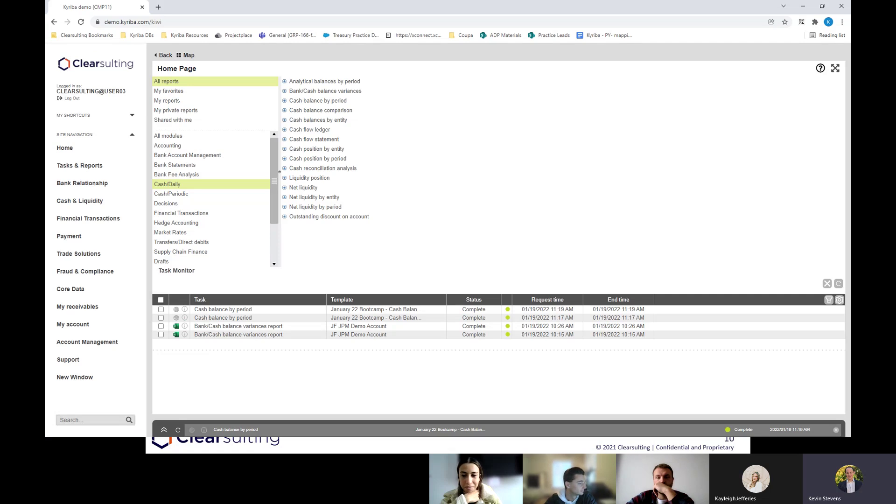
{"action": "key", "text": "alt+Tab"}
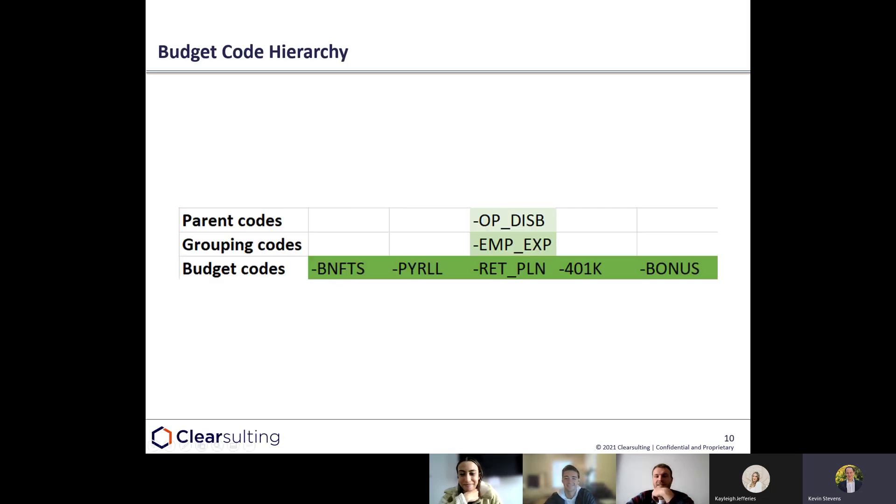
{"action": "key", "text": "Escape"}
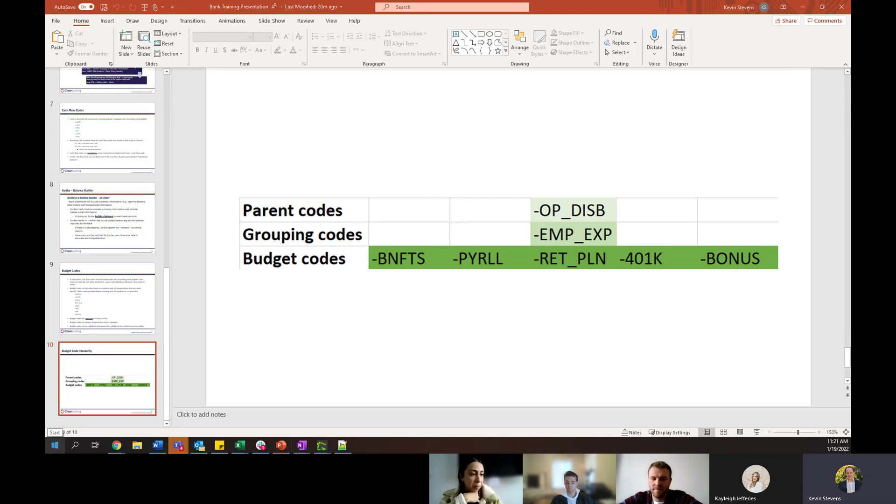
Switch from PowerPoint back to the totals-only Cash balance by period output in Chrome
{"action": "key", "text": "alt+Tab"}
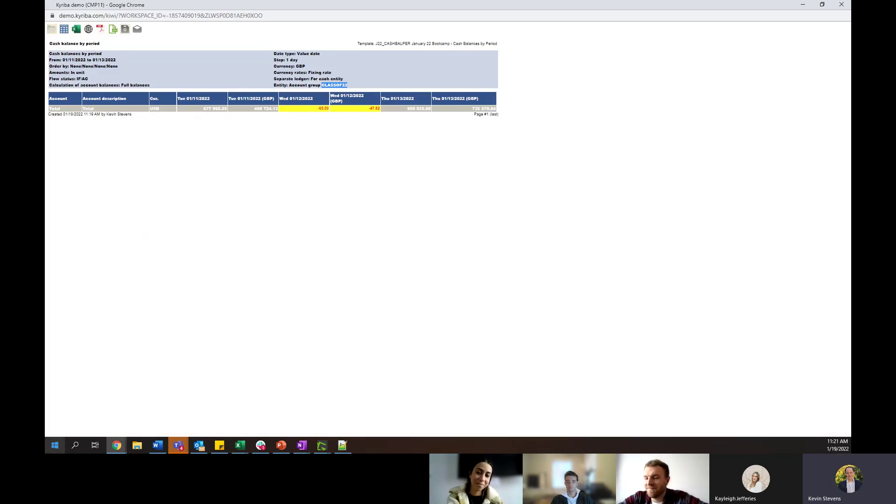
{"action": "key", "text": "alt+Tab"}
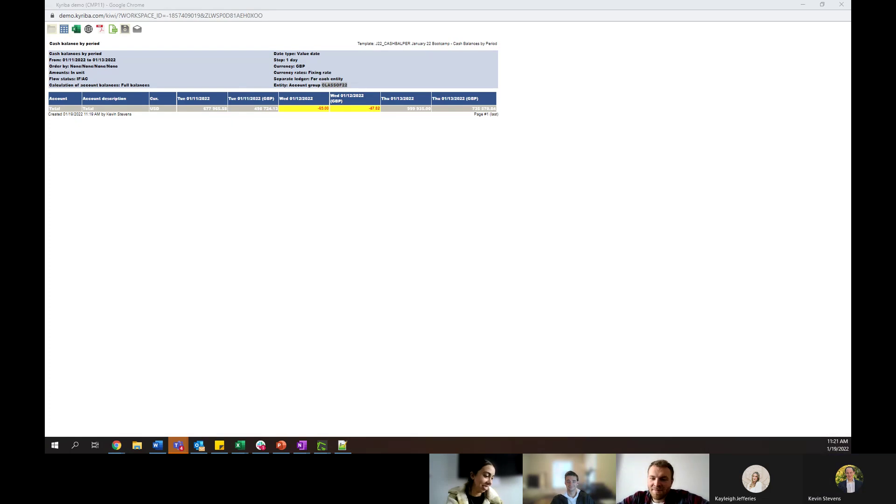